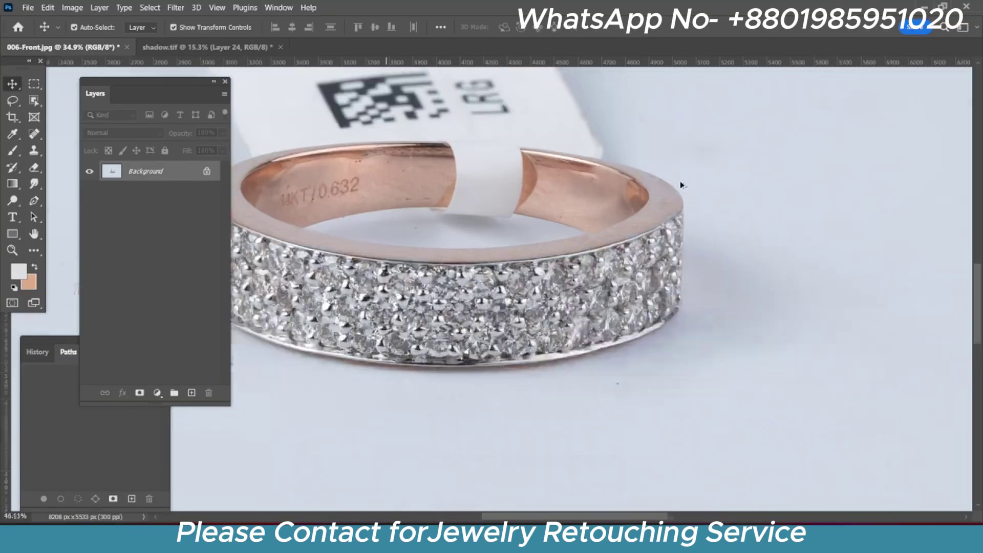
# Start a Pen-tool path at the ring's top-right edge with anchors down its right side
pyautogui.scroll(5, 681, 185)
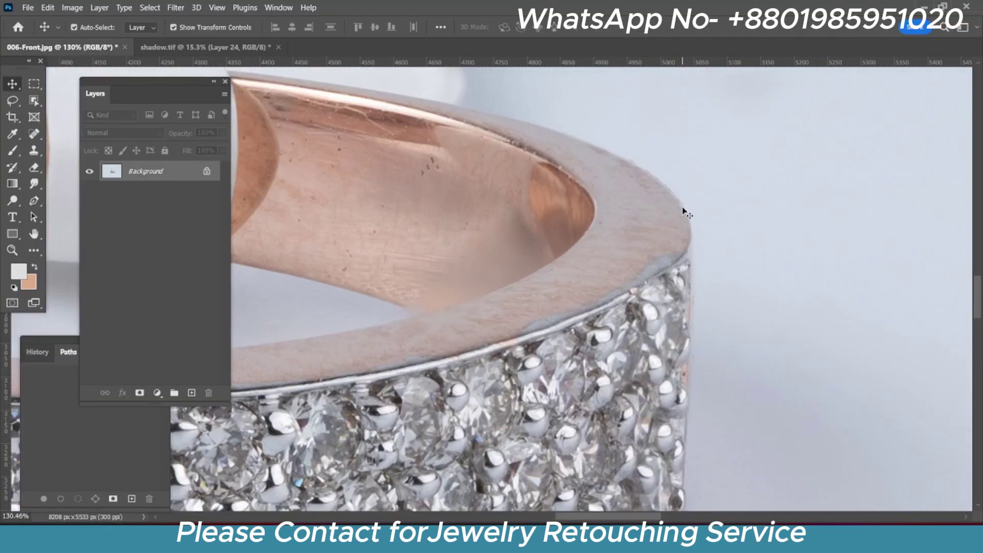
pyautogui.scroll(3, 645, 189)
pyautogui.press('p')
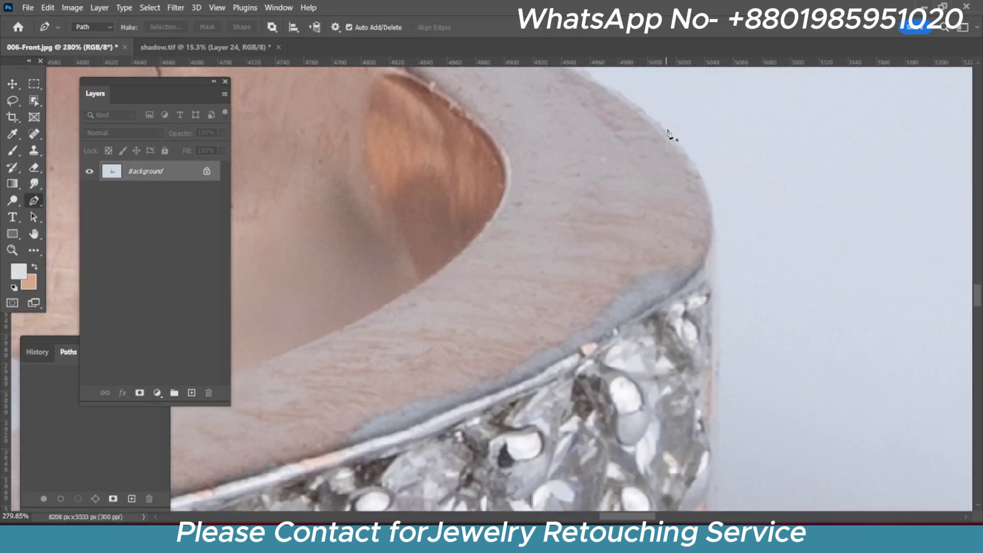
pyautogui.click(667, 126)
pyautogui.moveTo(718, 218); pyautogui.dragTo(726, 269)
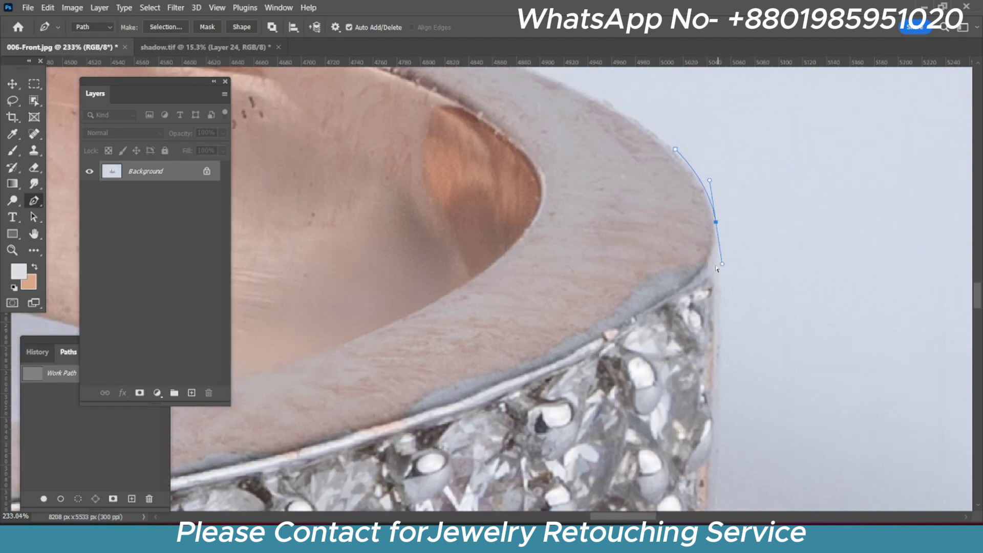
pyautogui.scroll(2, 738, 205)
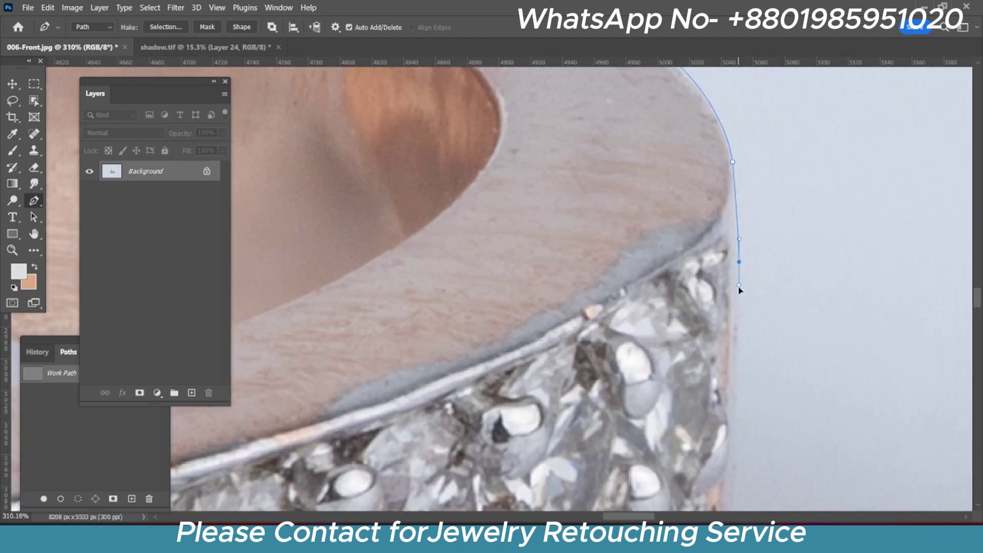
pyautogui.scroll(-3, 738, 281)
pyautogui.scroll(1, 753, 271)
pyautogui.click(760, 260)
pyautogui.scroll(-3, 763, 265)
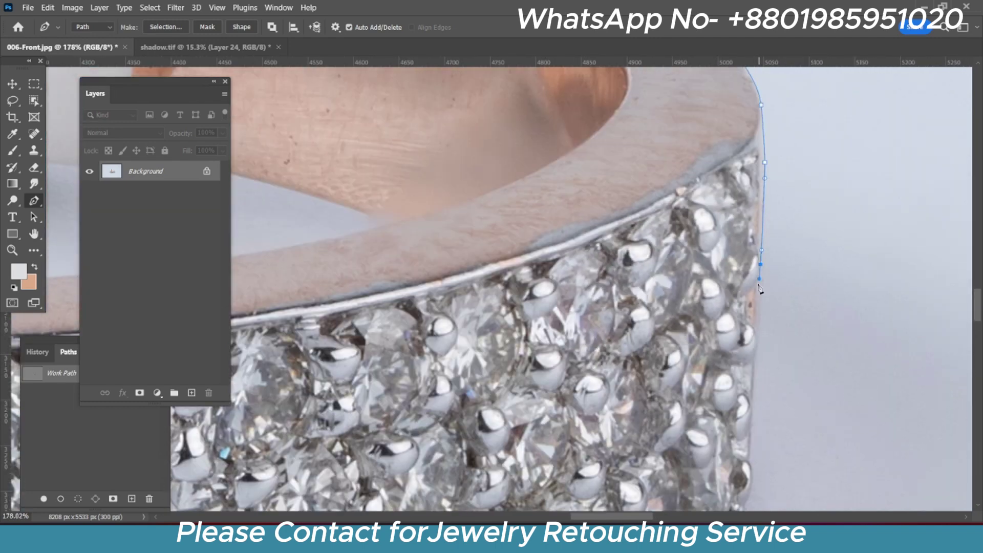
pyautogui.scroll(2, 765, 277)
pyautogui.scroll(1, 766, 292)
pyautogui.moveTo(767, 291); pyautogui.dragTo(767, 312)
# Curve the path around the band's lower-right corner toward the bottom rim
pyautogui.scroll(4, 767, 313)
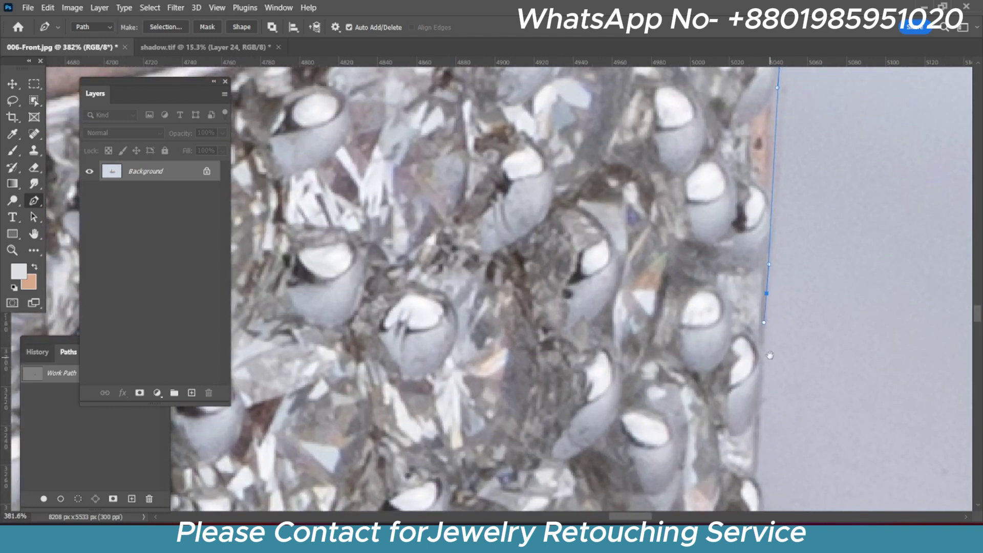
pyautogui.click(773, 199)
pyautogui.scroll(-1, 770, 266)
pyautogui.moveTo(768, 357); pyautogui.dragTo(792, 247)
pyautogui.click(789, 269)
pyautogui.scroll(-3, 796, 264)
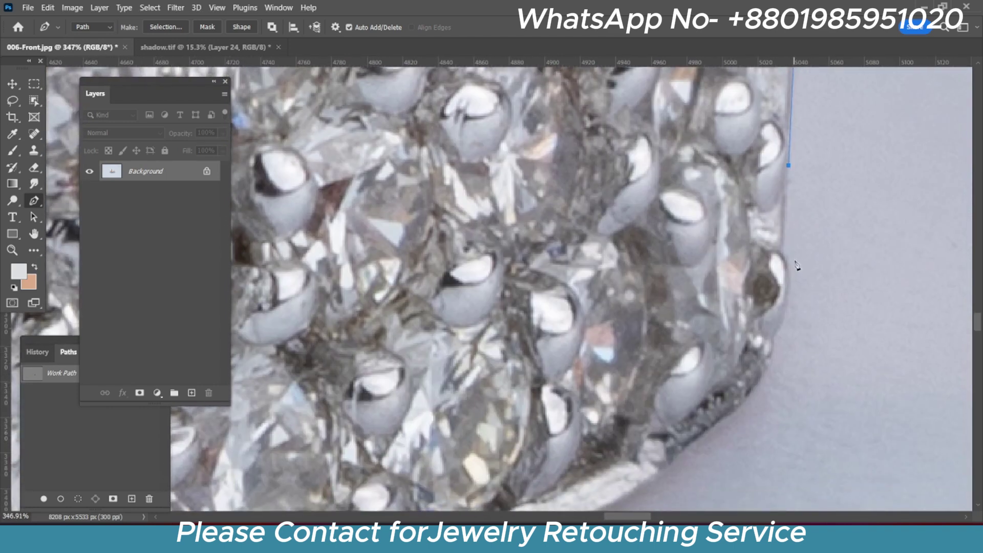
pyautogui.scroll(-2, 789, 251)
pyautogui.moveTo(781, 267); pyautogui.dragTo(803, 221)
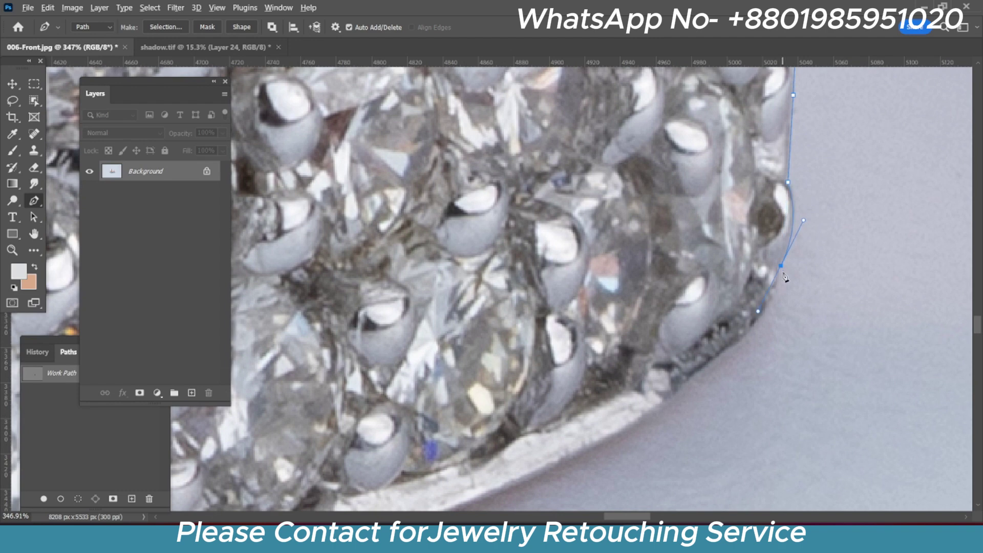
pyautogui.scroll(-1, 820, 296)
pyautogui.hscroll(-2, 820, 296)
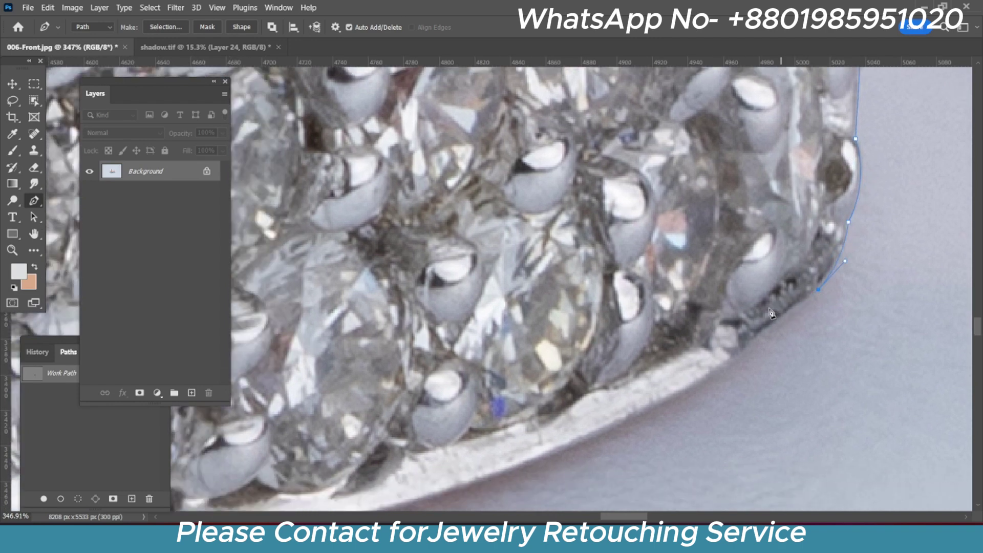
pyautogui.scroll(-1, 771, 314)
pyautogui.hscroll(-2, 784, 318)
pyautogui.scroll(-2, 793, 320)
pyautogui.hscroll(-3, 854, 277)
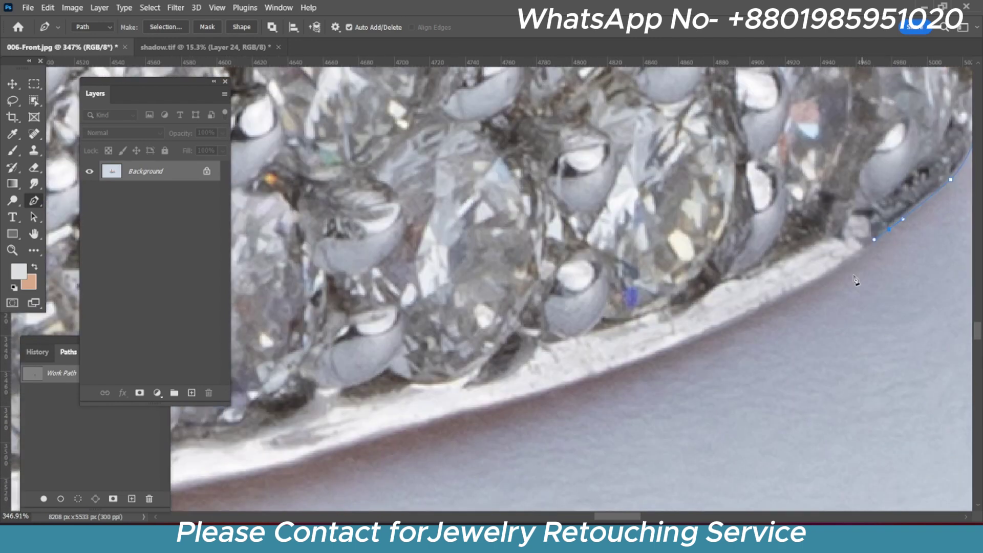
pyautogui.scroll(-3, 672, 307)
pyautogui.hscroll(-4, 760, 270)
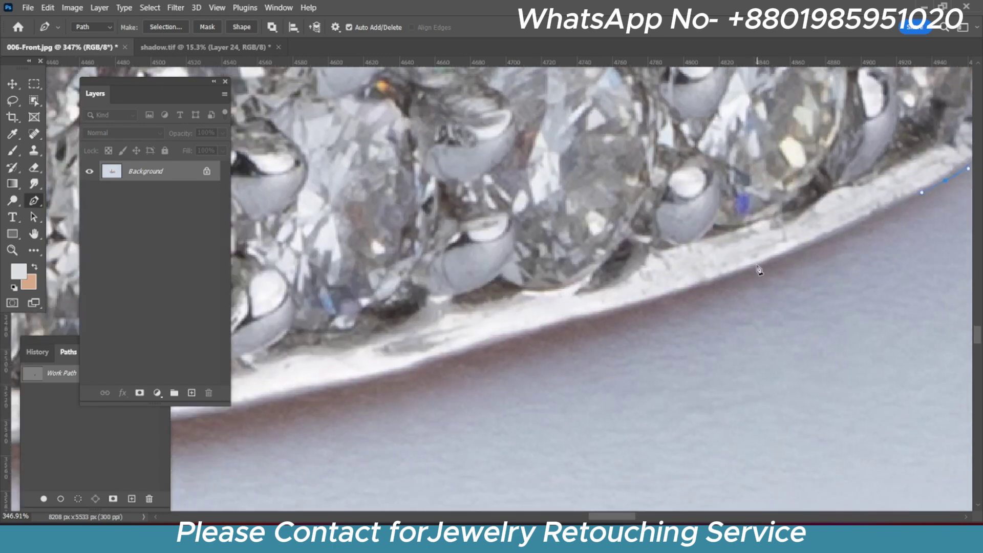
pyautogui.scroll(-3, 669, 299)
pyautogui.hscroll(-5, 710, 234)
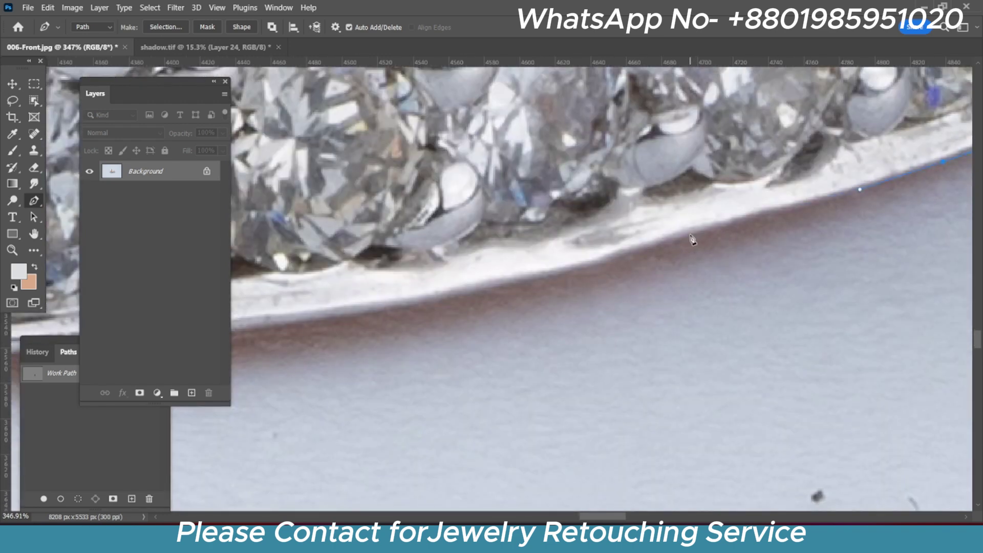
pyautogui.hscroll(-1, 651, 251)
pyautogui.scroll(1, 694, 270)
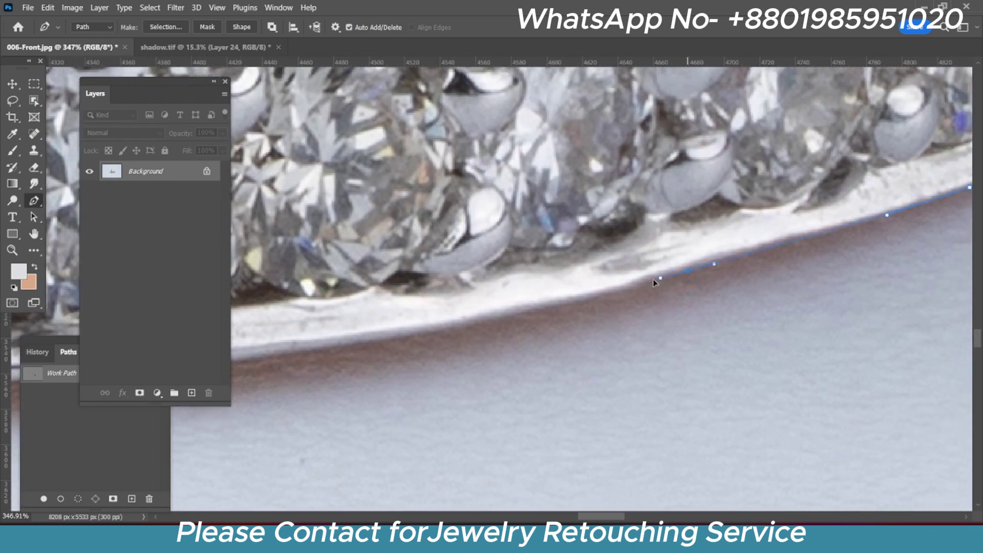
pyautogui.scroll(-2, 622, 283)
pyautogui.hscroll(-5, 643, 280)
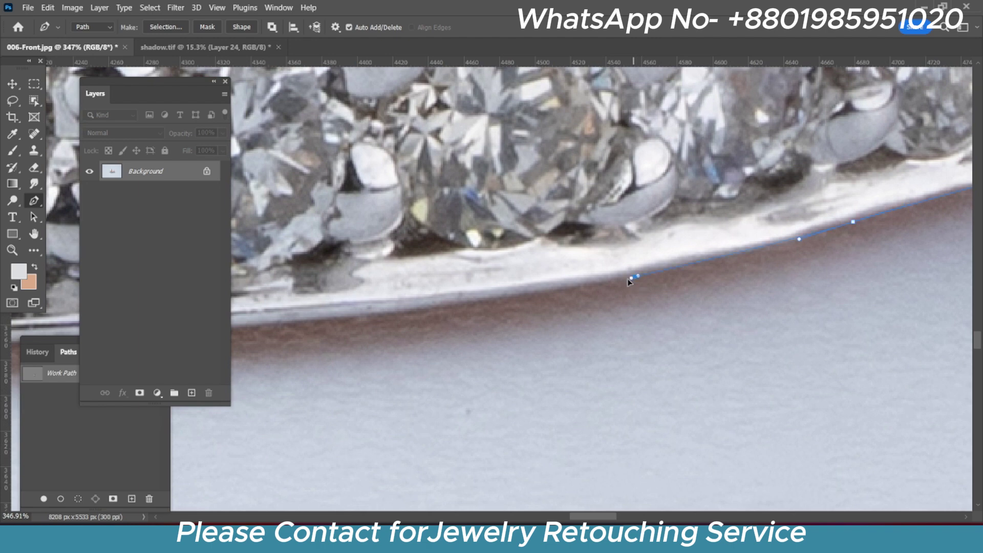
pyautogui.scroll(-1, 588, 291)
pyautogui.hscroll(-5, 603, 154)
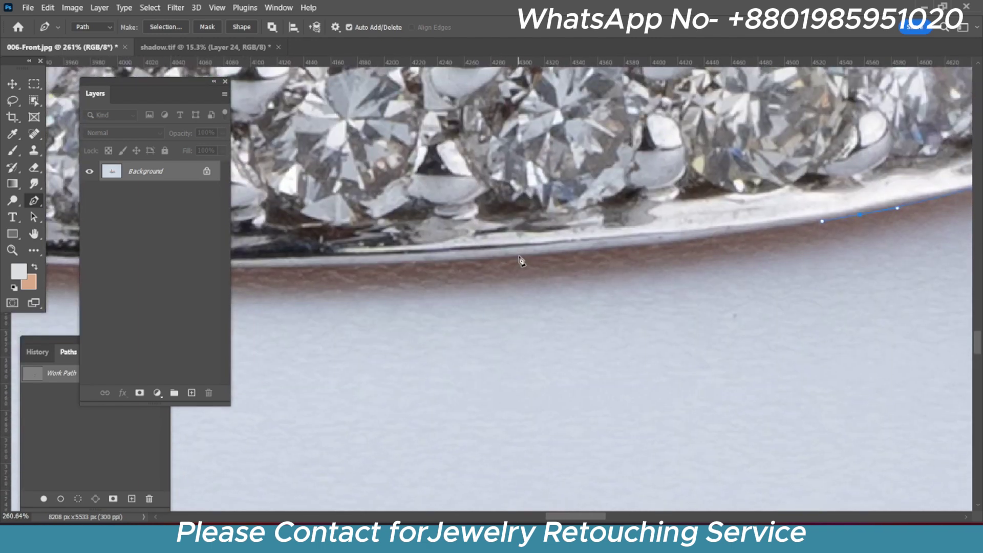
# Add smooth anchors leftward along the ring's bottom rim
pyautogui.moveTo(519, 257); pyautogui.dragTo(431, 262)
pyautogui.scroll(-2, 418, 239)
pyautogui.hscroll(-6, 432, 219)
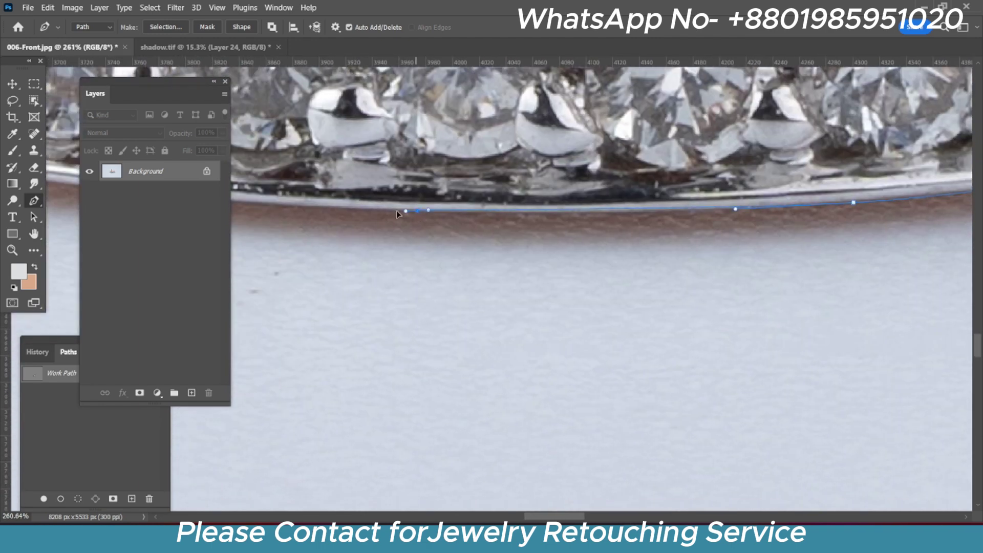
pyautogui.click(323, 210)
pyautogui.scroll(3, 410, 220)
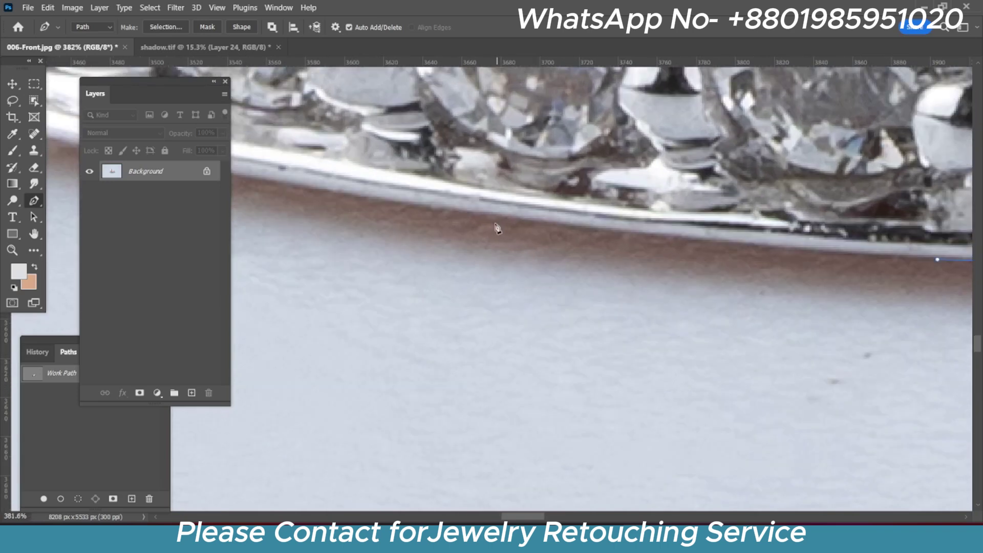
pyautogui.moveTo(489, 216); pyautogui.dragTo(400, 201)
# Place a curved anchor at the ring's lower-left bend to head up the left side
pyautogui.scroll(2, 435, 189)
pyautogui.hscroll(-10, 487, 164)
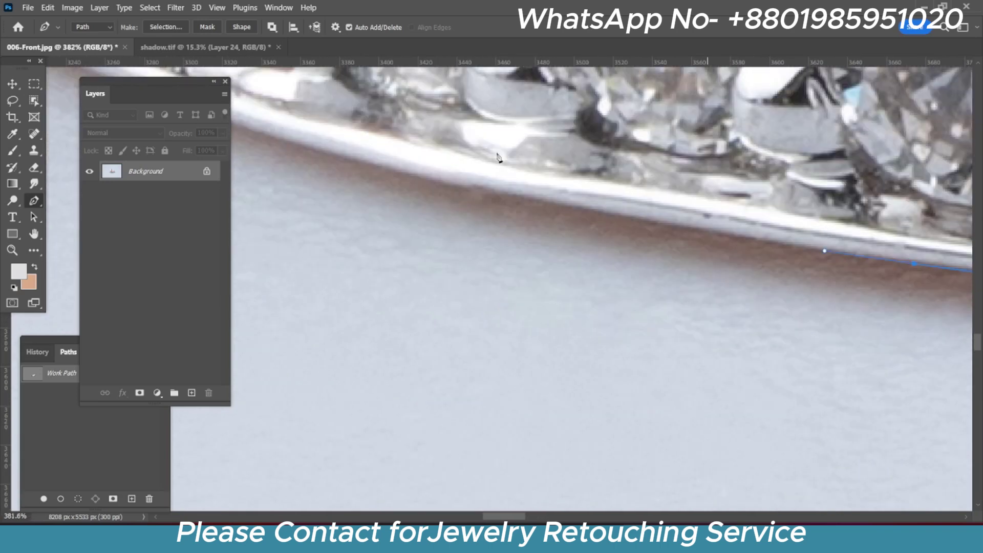
pyautogui.scroll(5, 389, 172)
pyautogui.hscroll(-10, 420, 175)
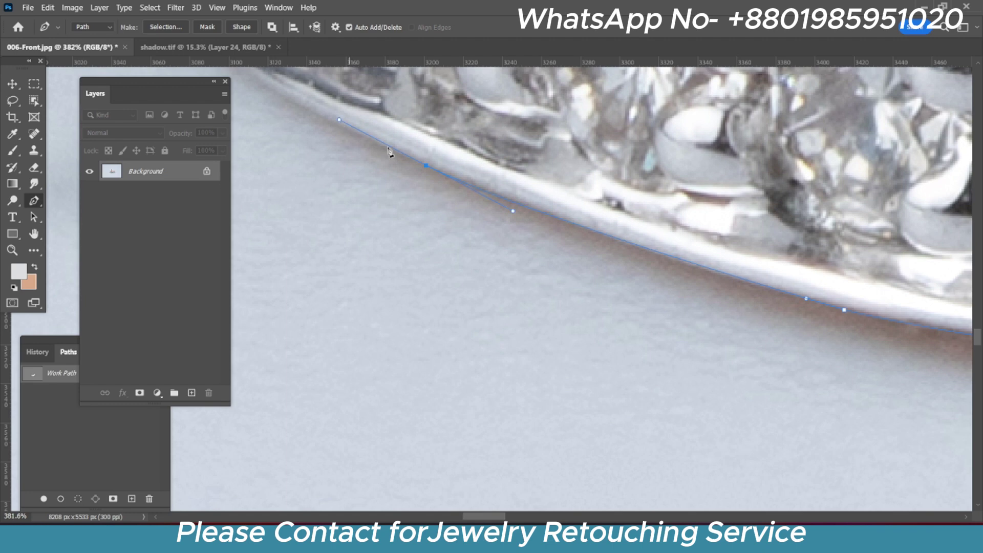
pyautogui.moveTo(391, 152); pyautogui.dragTo(723, 290)
pyautogui.scroll(-4, 706, 281)
pyautogui.hscroll(4, 707, 281)
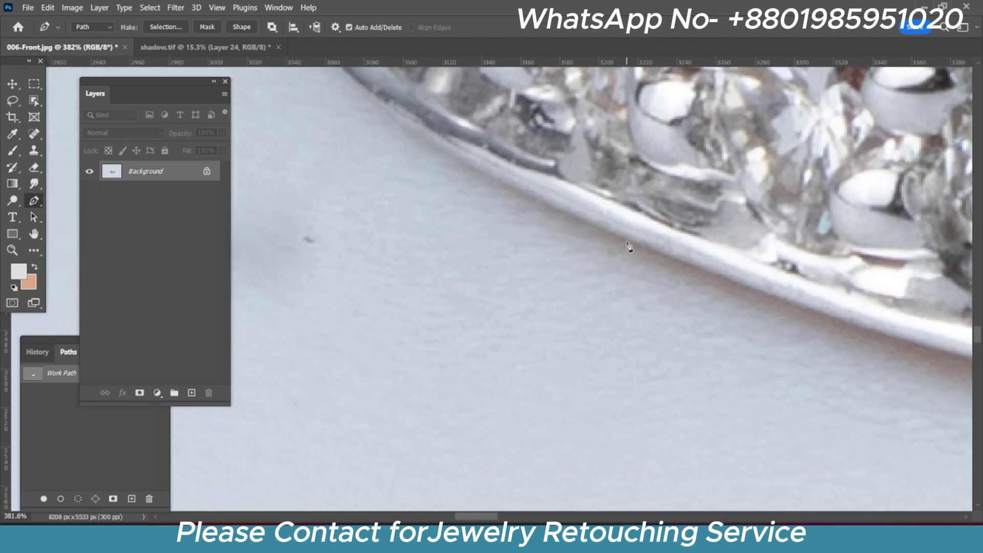
pyautogui.moveTo(507, 190); pyautogui.dragTo(725, 342)
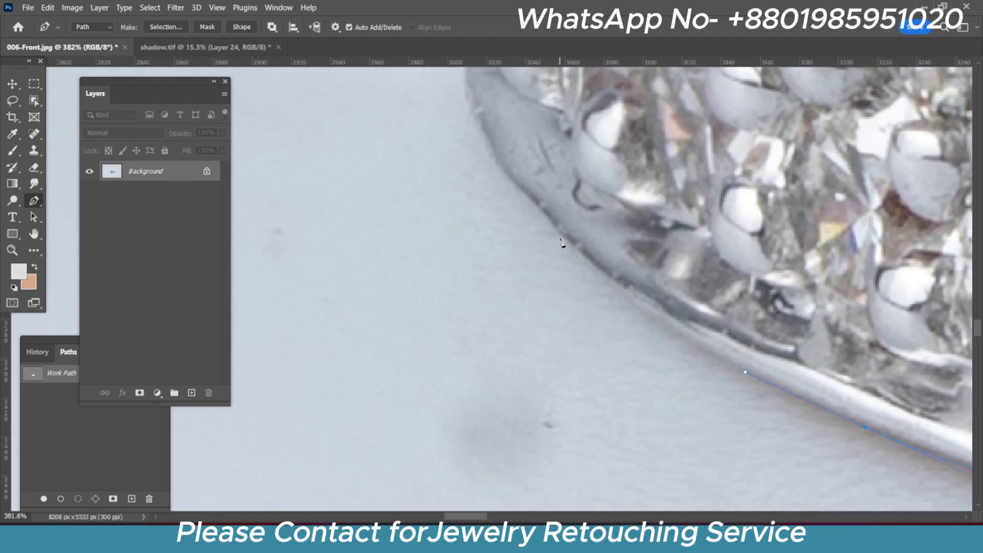
pyautogui.moveTo(561, 242)
pyautogui.mouseDown()
pyautogui.moveTo(485, 165)
pyautogui.moveTo(654, 340)
pyautogui.mouseUp()
# Add smooth anchors up the ring's left edge toward the stones
pyautogui.click(617, 281)
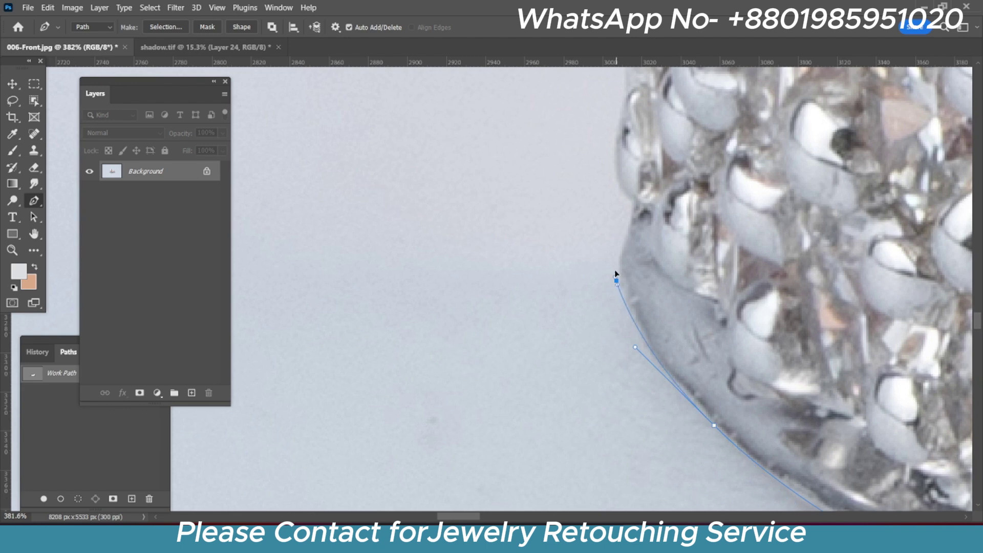
pyautogui.moveTo(631, 219); pyautogui.dragTo(631, 207)
pyautogui.scroll(2, 630, 210)
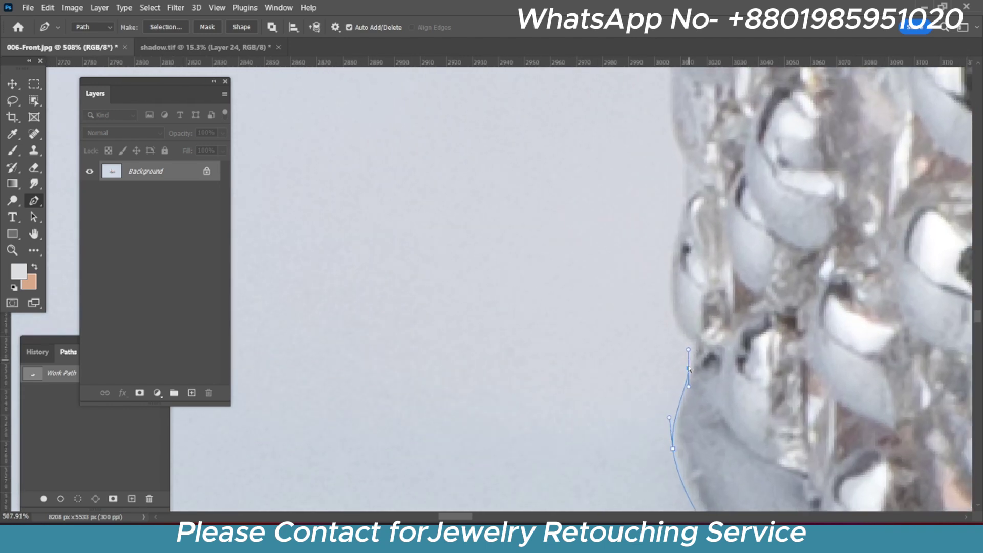
pyautogui.moveTo(690, 369); pyautogui.dragTo(691, 367)
pyautogui.moveTo(694, 215); pyautogui.dragTo(725, 244)
pyautogui.moveTo(701, 298); pyautogui.dragTo(704, 264)
pyautogui.moveTo(710, 225); pyautogui.dragTo(714, 222)
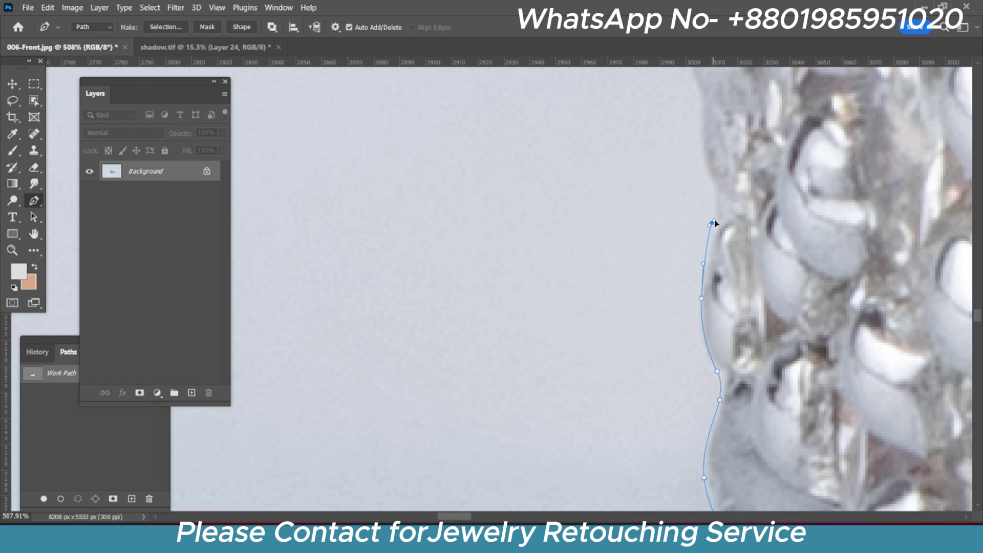
# Curve the path around each diamond along the left side, ending in a sharp corner
pyautogui.moveTo(705, 166); pyautogui.dragTo(724, 299)
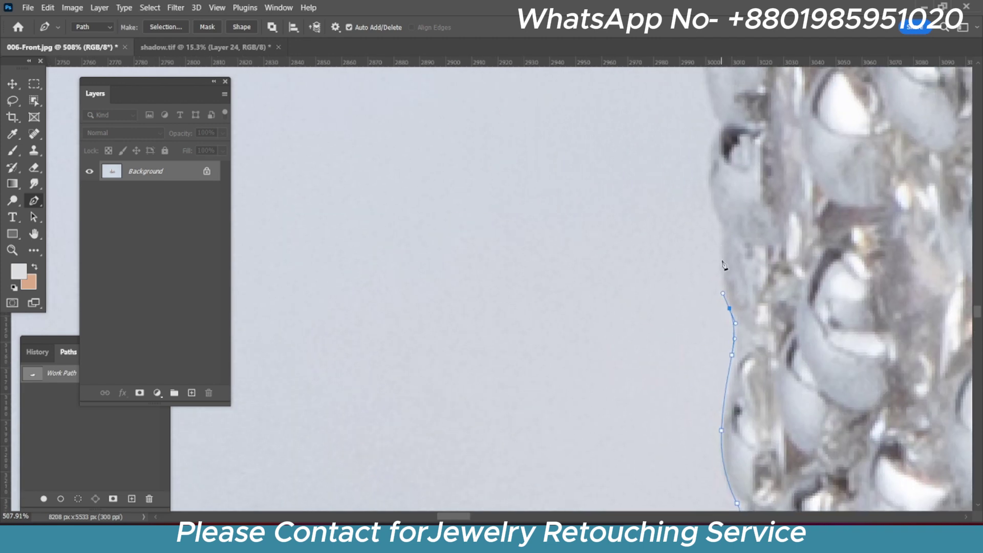
pyautogui.moveTo(722, 254)
pyautogui.mouseDown()
pyautogui.moveTo(721, 241)
pyautogui.moveTo(736, 327)
pyautogui.mouseUp()
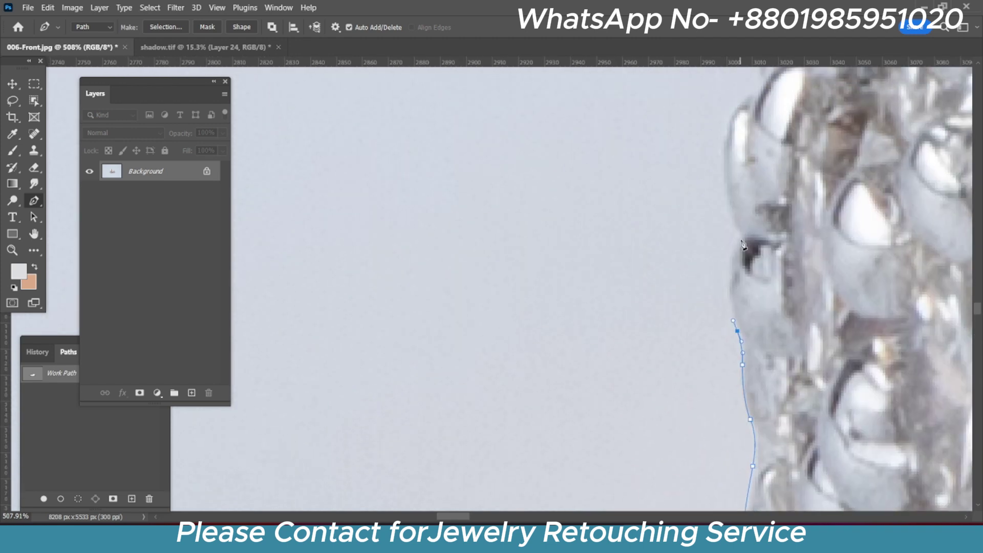
pyautogui.moveTo(738, 237); pyautogui.dragTo(753, 209)
pyautogui.keyDown('alt'); pyautogui.click(738, 238); pyautogui.keyUp('alt')
pyautogui.moveTo(738, 243); pyautogui.dragTo(741, 377)
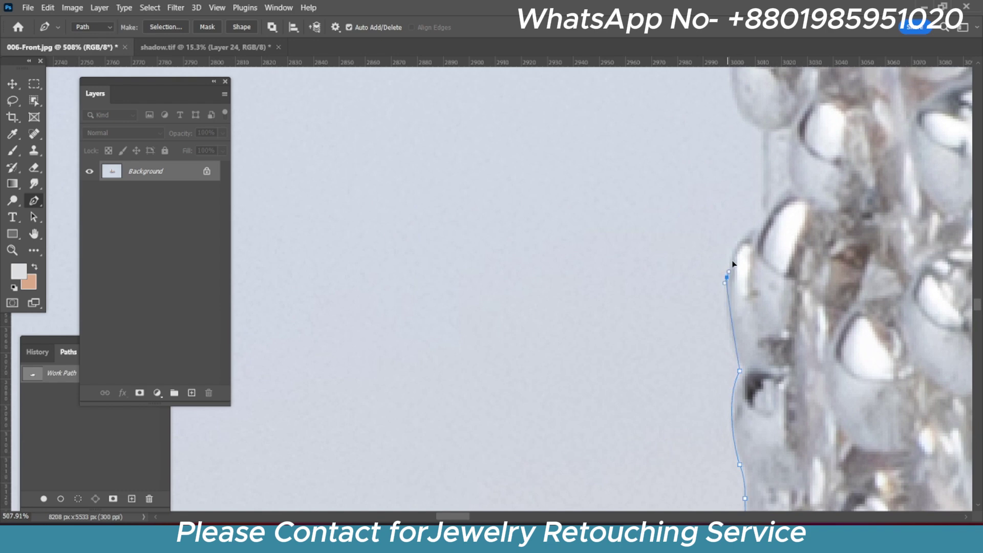
pyautogui.moveTo(727, 277); pyautogui.dragTo(732, 237)
pyautogui.click(758, 223)
pyautogui.scroll(3, 771, 246)
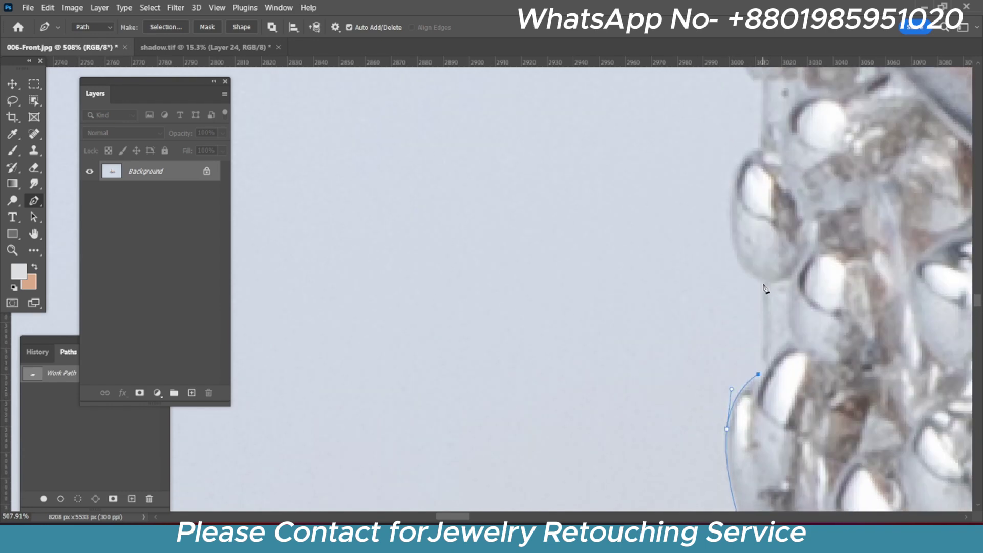
pyautogui.click(764, 283)
pyautogui.moveTo(732, 237)
pyautogui.mouseDown()
pyautogui.moveTo(724, 197)
pyautogui.moveTo(706, 314)
pyautogui.mouseUp()
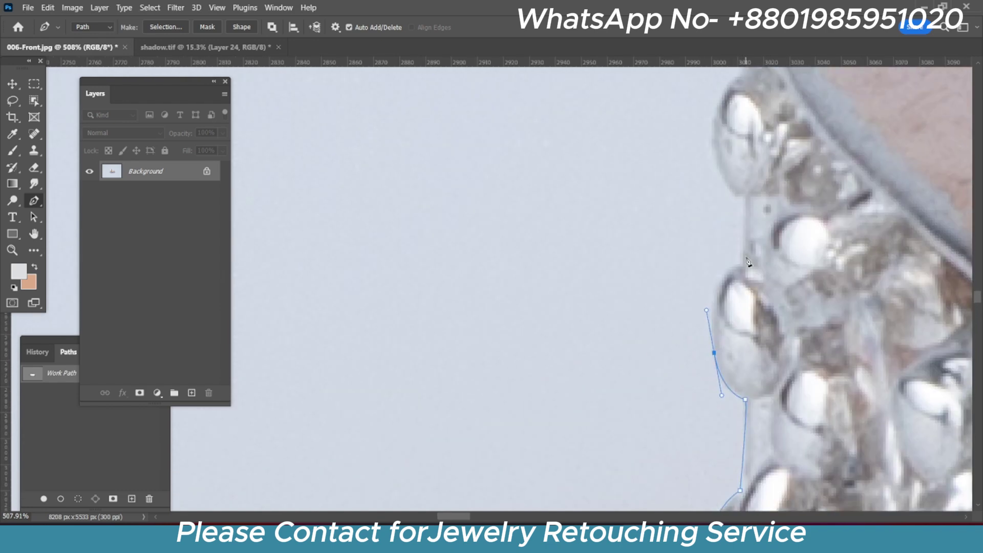
pyautogui.moveTo(744, 262); pyautogui.dragTo(770, 247)
pyautogui.keyDown('alt'); pyautogui.click(743, 262); pyautogui.keyUp('alt')
# Carry the outline past the top stone and onto the rose-gold top rim
pyautogui.scroll(2, 748, 264)
pyautogui.click(745, 282)
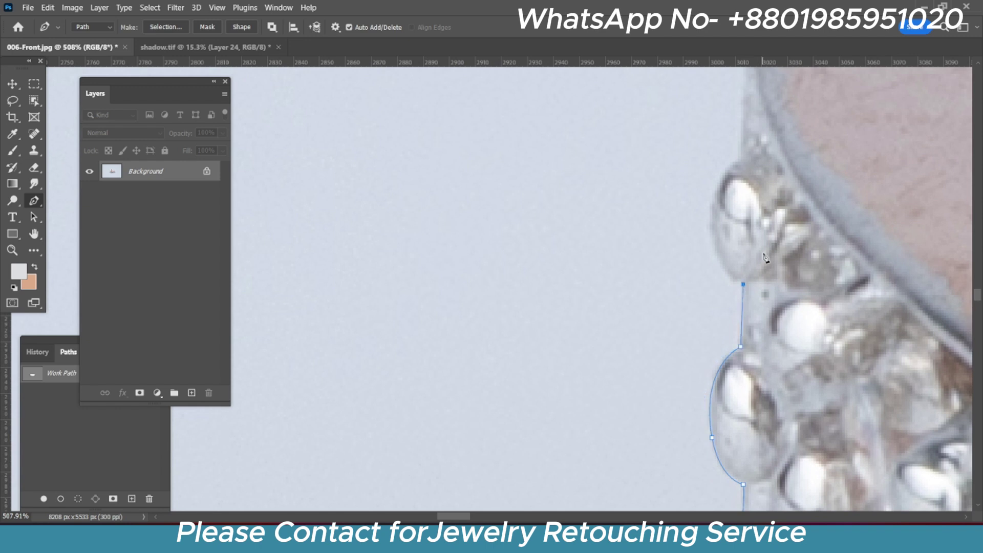
pyautogui.scroll(2, 745, 282)
pyautogui.moveTo(716, 325); pyautogui.dragTo(711, 293)
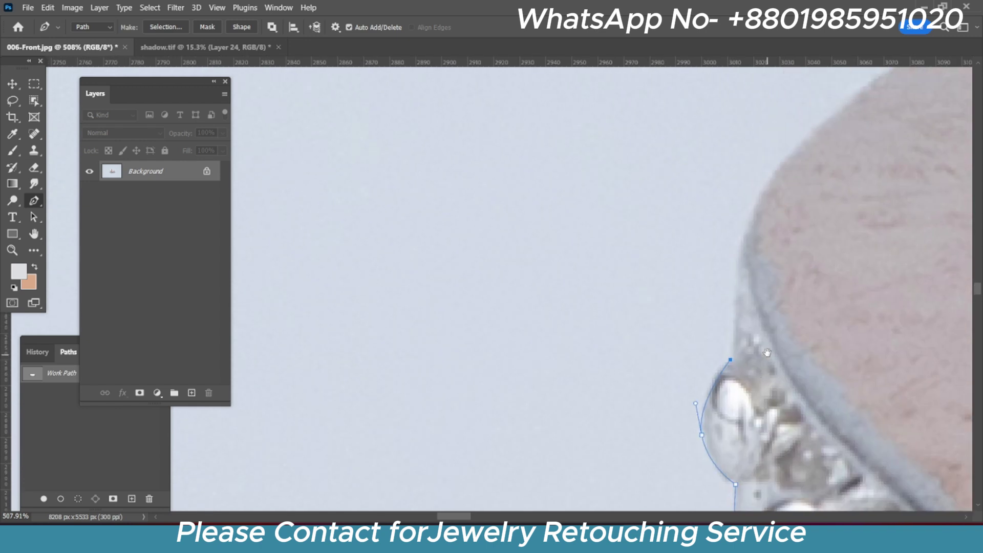
pyautogui.scroll(-1, 748, 256)
pyautogui.hscroll(-1, 784, 229)
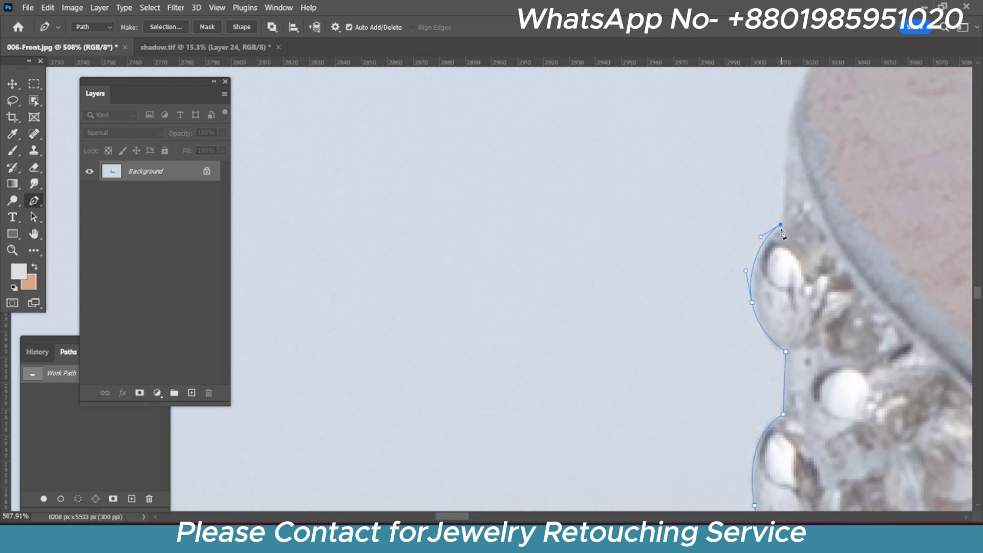
pyautogui.scroll(-1, 784, 234)
pyautogui.scroll(2, 784, 234)
pyautogui.moveTo(795, 181); pyautogui.dragTo(809, 144)
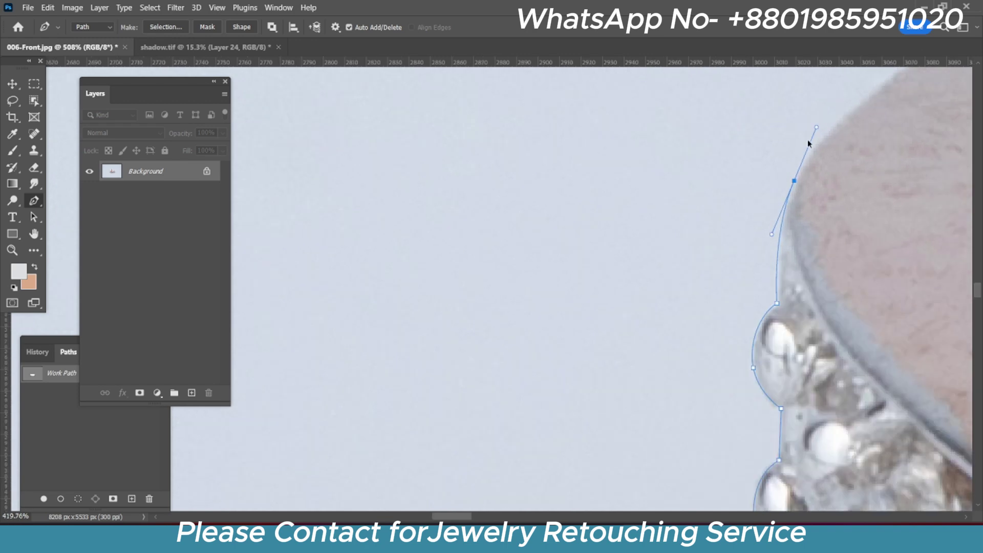
pyautogui.scroll(3, 777, 190)
pyautogui.hscroll(3, 777, 191)
pyautogui.moveTo(806, 194); pyautogui.dragTo(865, 164)
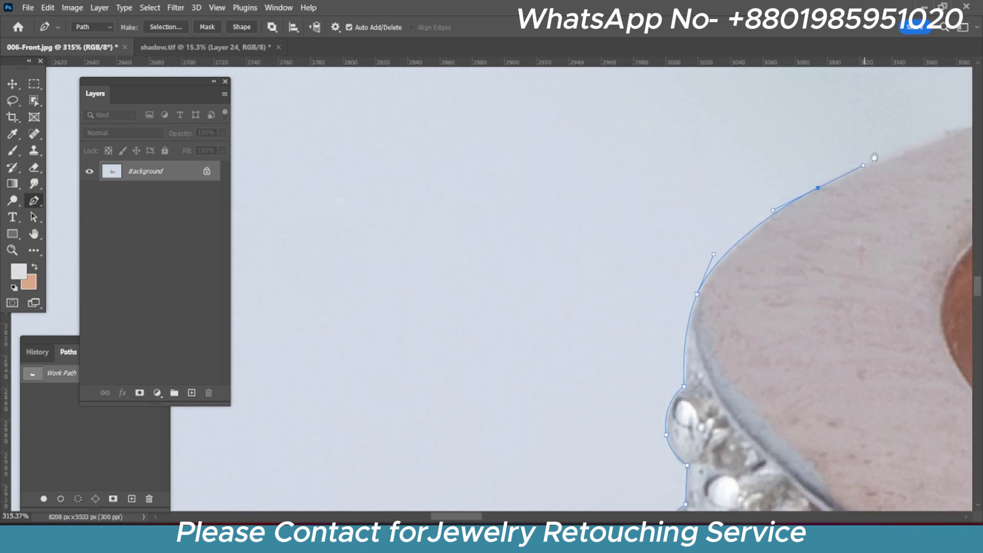
# Add curved points along the top rim, undoing one misplaced point
pyautogui.scroll(-1, 802, 264)
pyautogui.moveTo(823, 247); pyautogui.dragTo(904, 226)
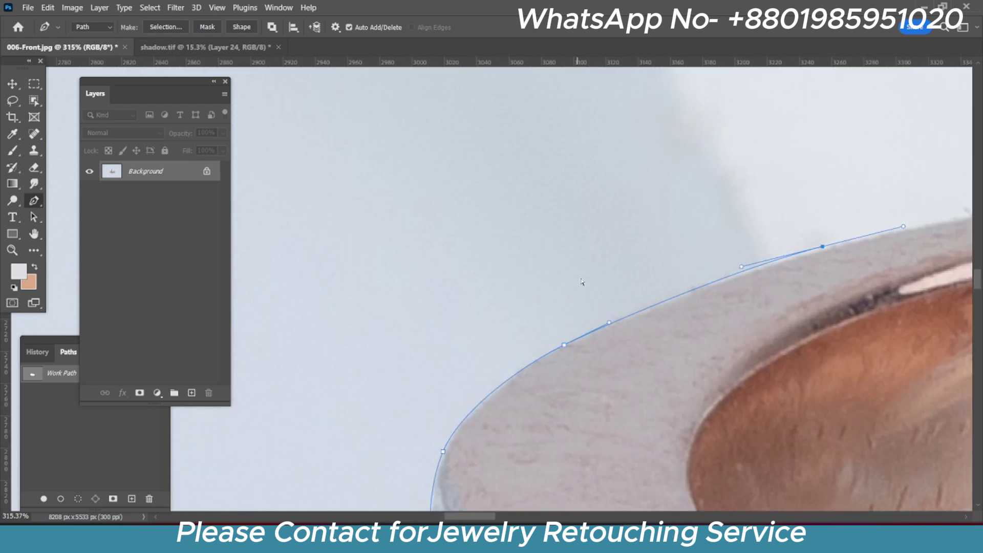
pyautogui.scroll(-1, 612, 326)
pyautogui.hscroll(5, 512, 358)
pyautogui.scroll(2, 479, 380)
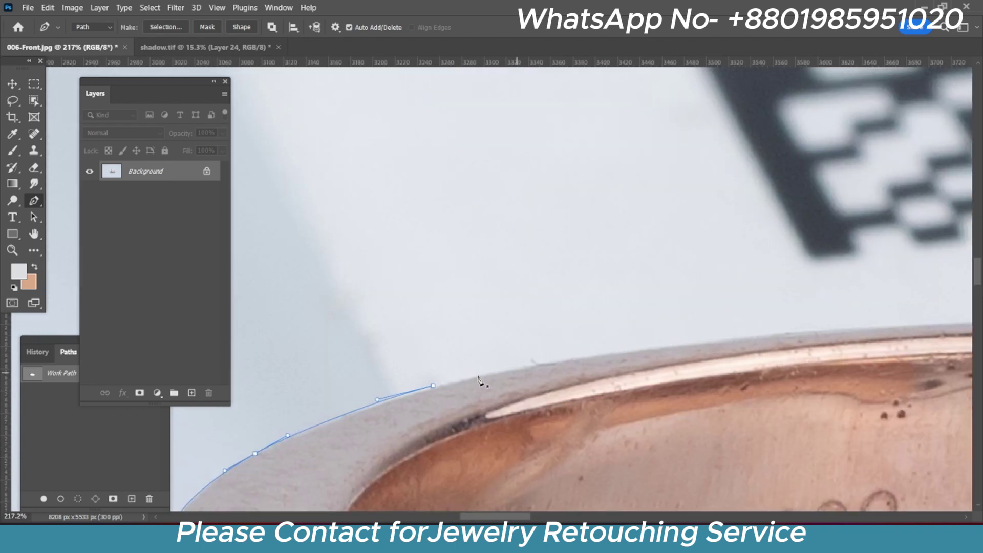
pyautogui.scroll(2, 436, 390)
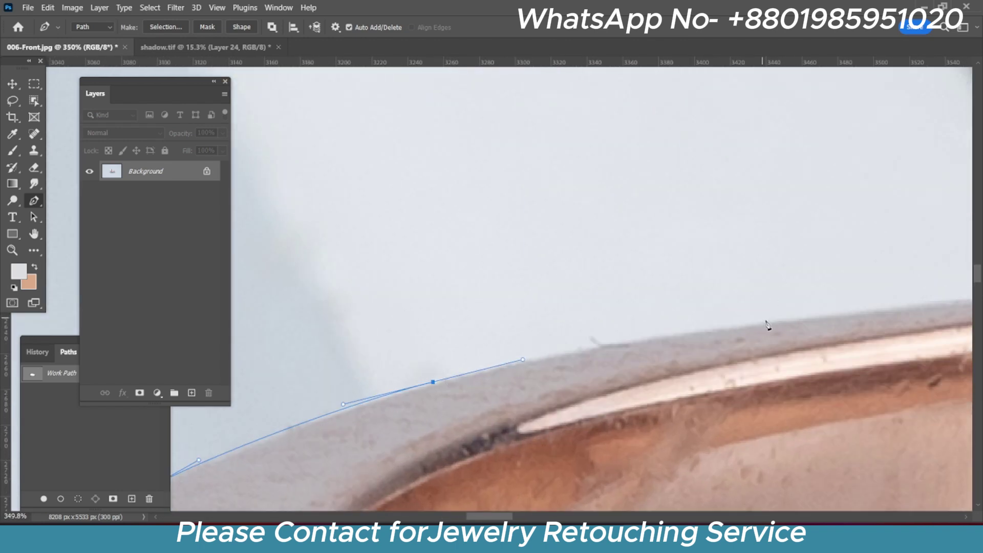
pyautogui.scroll(-1, 891, 309)
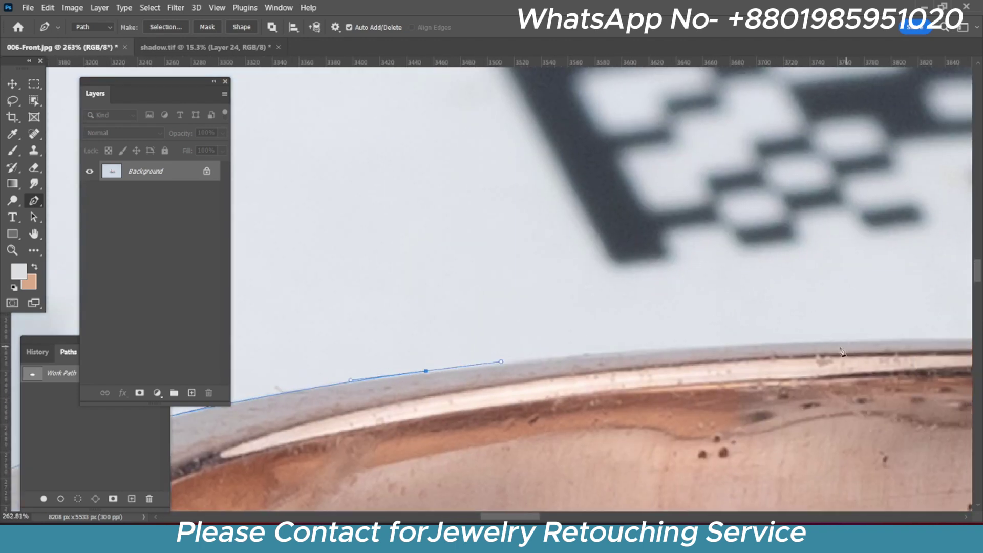
pyautogui.moveTo(803, 346); pyautogui.dragTo(865, 344)
pyautogui.scroll(1, 820, 346)
pyautogui.hscroll(2, 757, 345)
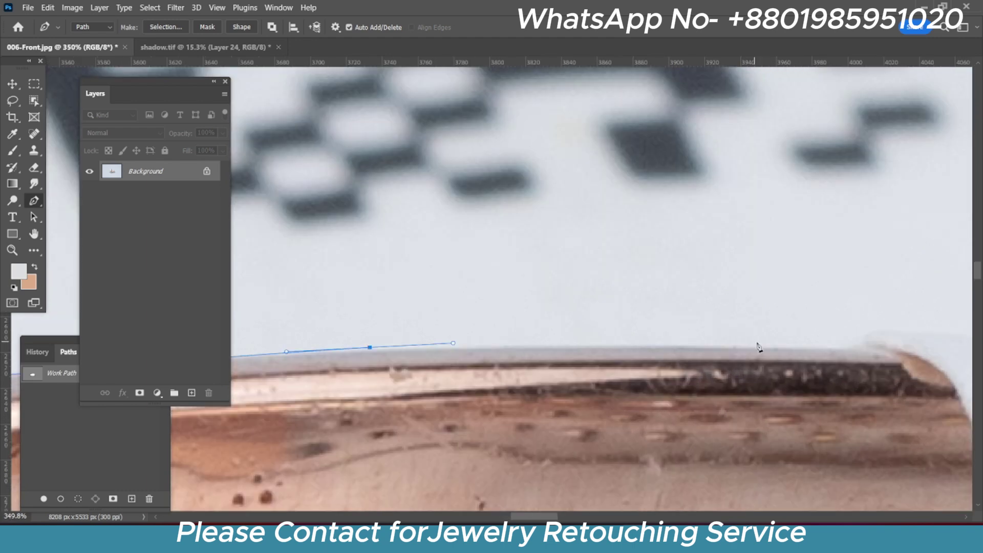
pyautogui.click(783, 347)
pyautogui.hotkey('ctrl', 'z')
# Trace the rest of the flat top rim and close the outline at its starting anchor
pyautogui.hscroll(-5, 789, 328)
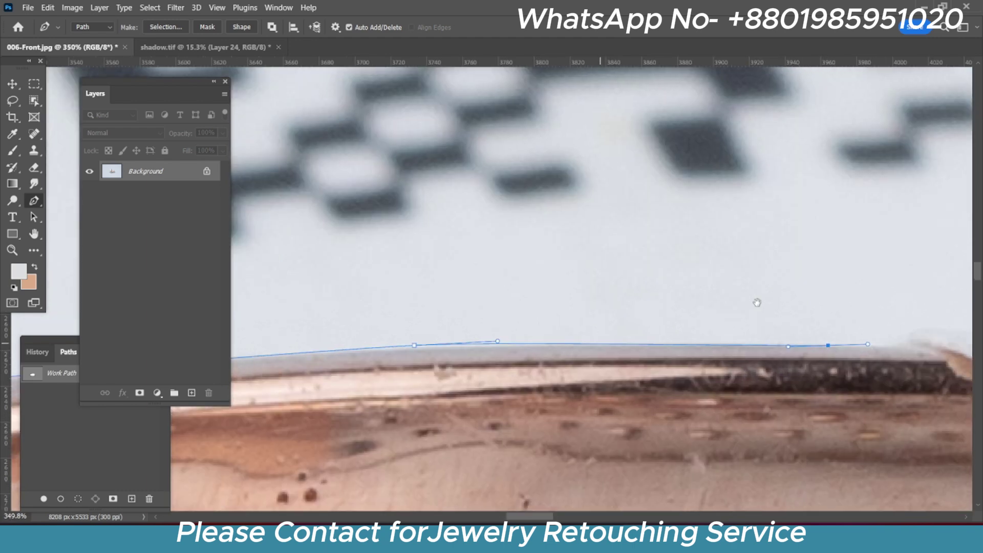
pyautogui.scroll(-1, 695, 312)
pyautogui.moveTo(670, 302); pyautogui.dragTo(808, 303)
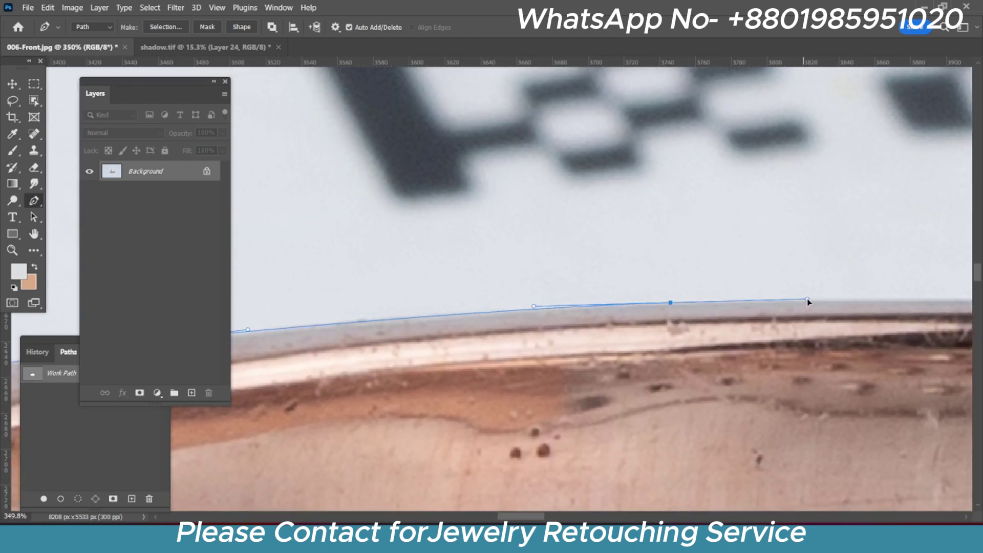
pyautogui.hscroll(5, 809, 301)
pyautogui.scroll(1, 585, 328)
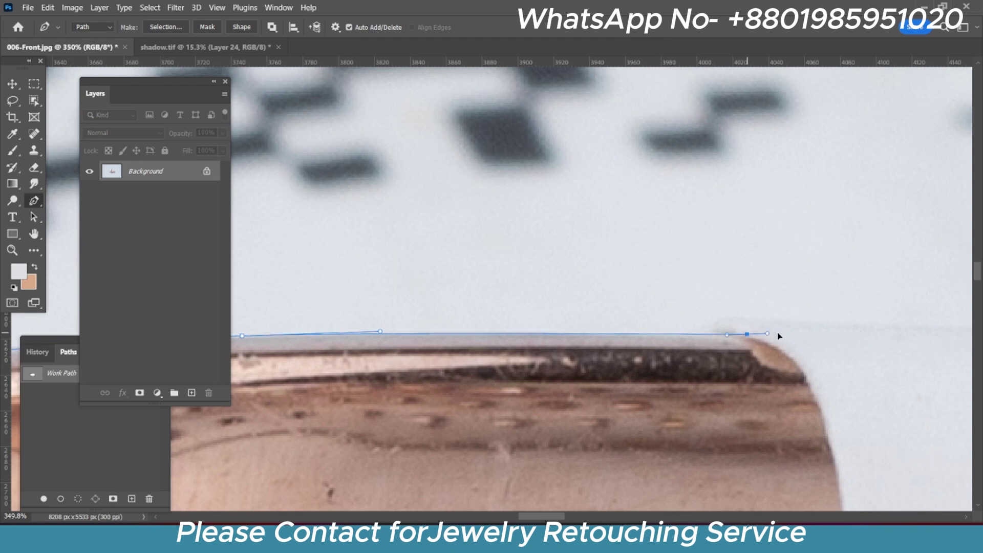
pyautogui.moveTo(740, 338); pyautogui.dragTo(790, 336)
pyautogui.scroll(-4, 790, 336)
pyautogui.scroll(2, 738, 397)
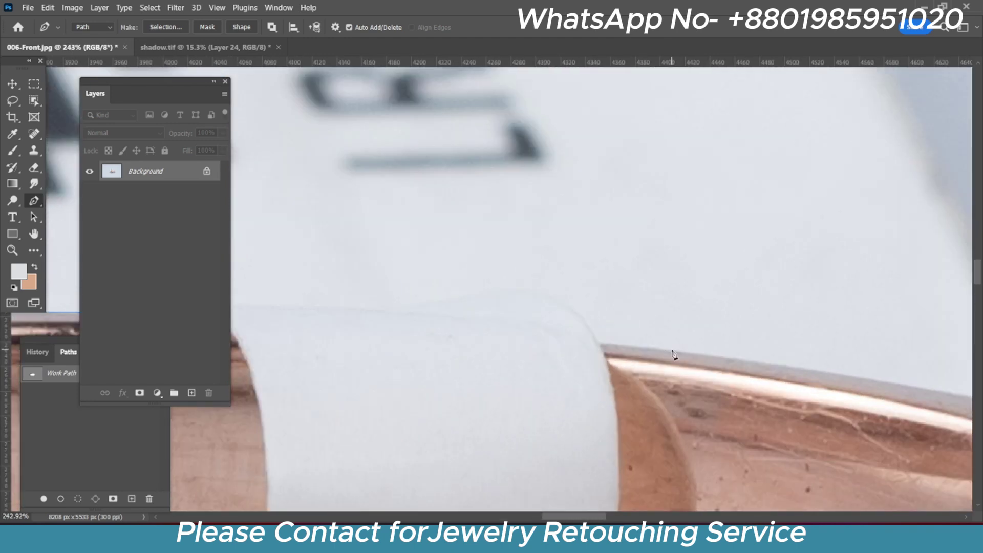
pyautogui.moveTo(689, 353); pyautogui.dragTo(771, 362)
pyautogui.scroll(-2, 771, 362)
pyautogui.scroll(2, 758, 356)
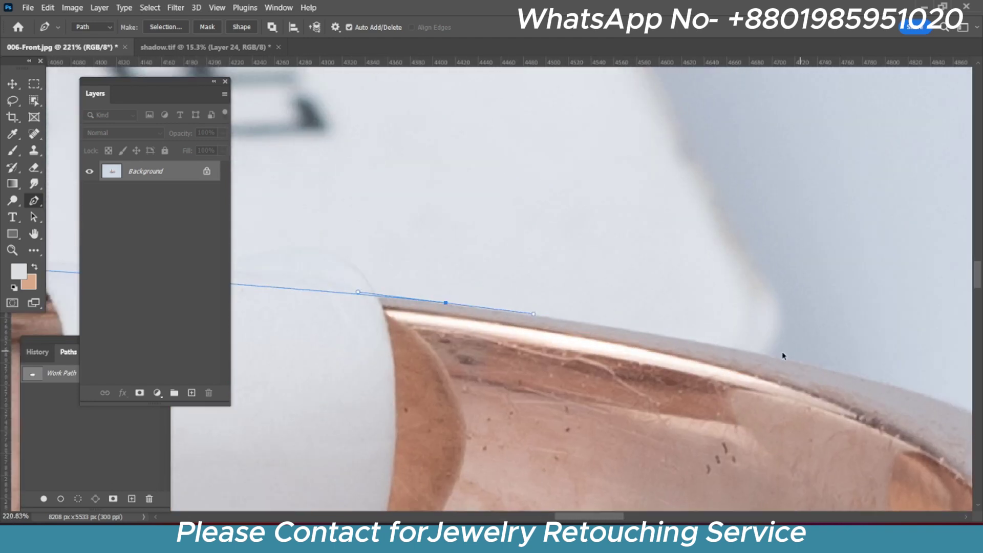
pyautogui.hscroll(3, 717, 343)
pyautogui.moveTo(710, 349); pyautogui.dragTo(844, 387)
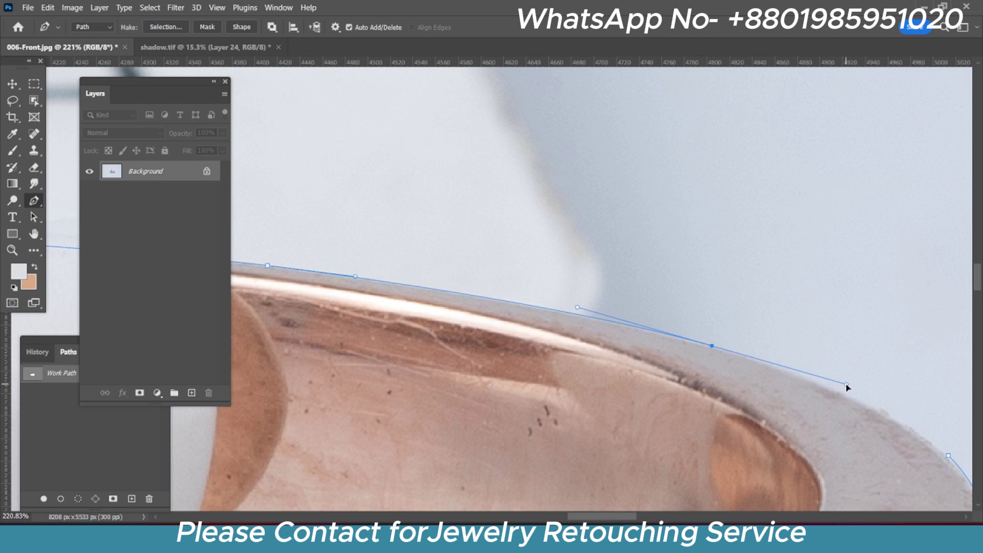
pyautogui.hscroll(4, 661, 306)
pyautogui.scroll(-2, 661, 306)
pyautogui.click(718, 353)
# Save the document and store the work path as Path 1
pyautogui.scroll(-5, 638, 311)
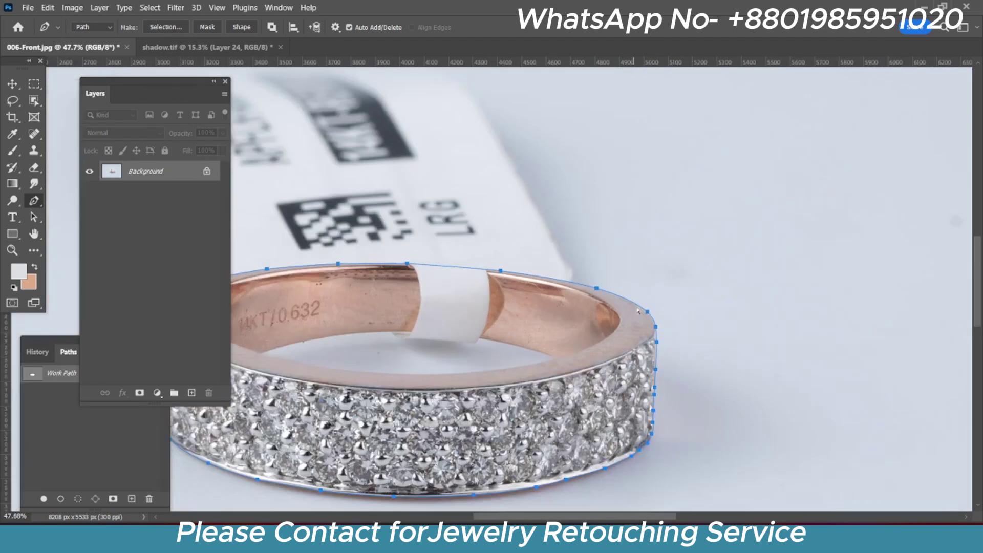
pyautogui.scroll(-2, 525, 328)
pyautogui.scroll(3, 461, 323)
pyautogui.scroll(2, 410, 322)
pyautogui.hotkey('ctrl', 's')
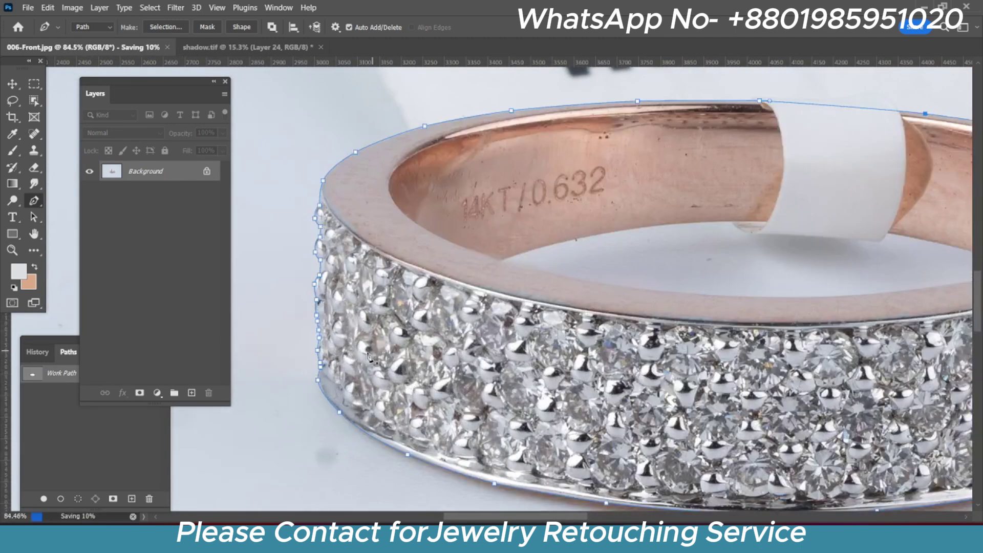
pyautogui.scroll(-2, 367, 323)
pyautogui.doubleClick(52, 374)
pyautogui.press('Return')
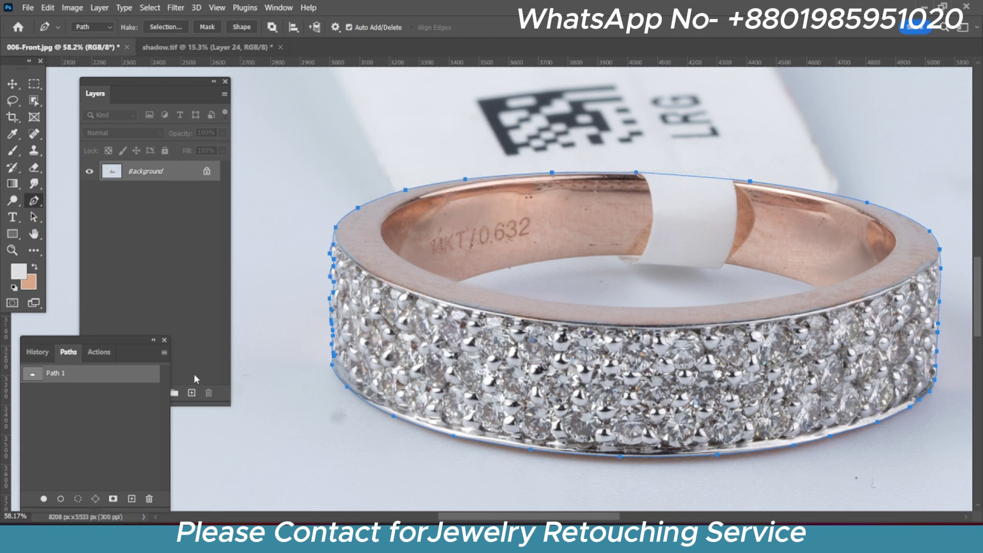
# Make the Layers panel shorter to give more room to the canvas
pyautogui.moveTo(192, 403); pyautogui.dragTo(187, 339)
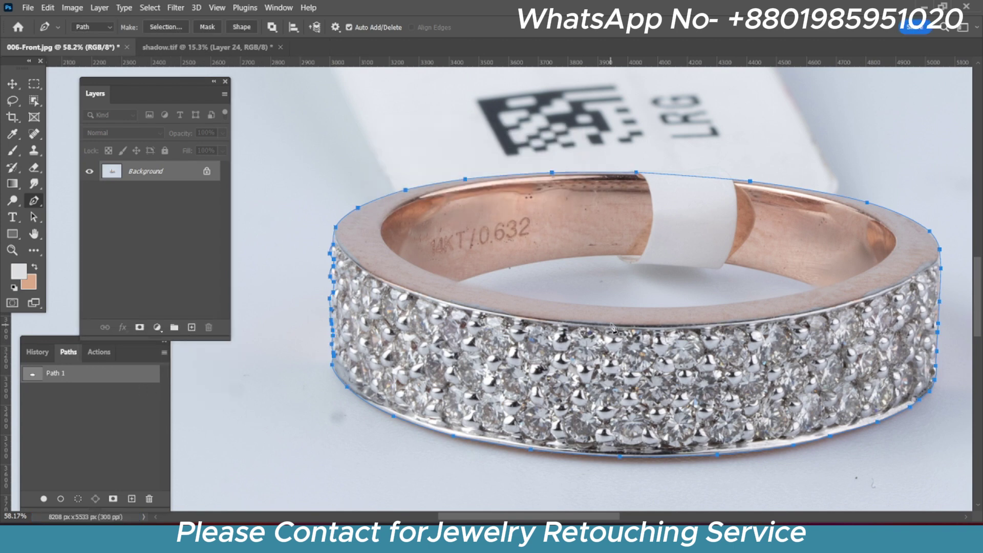
pyautogui.scroll(2, 461, 258)
pyautogui.scroll(2, 461, 259)
pyautogui.scroll(2, 461, 259)
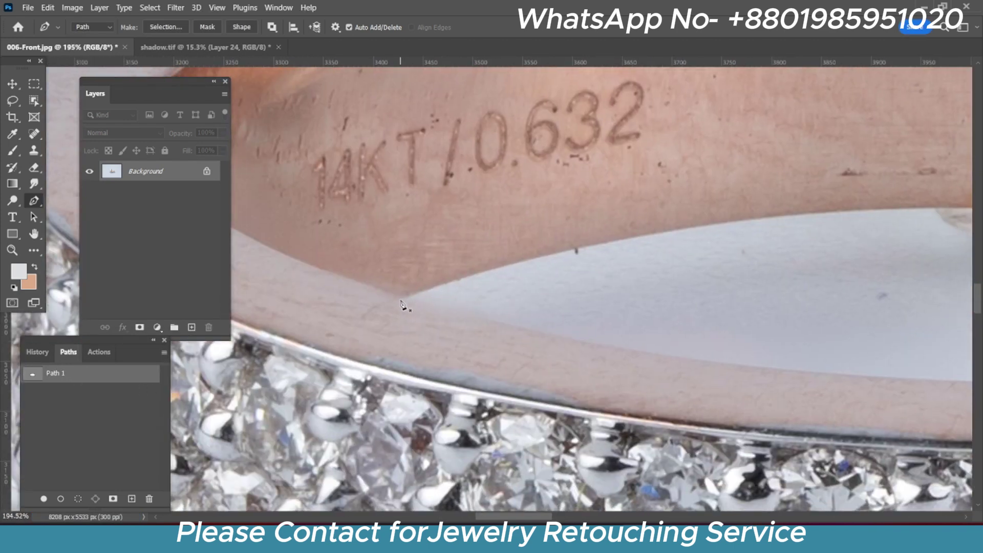
# Start the Pen outline around the ring's inner opening, adding points up to its right tip
pyautogui.moveTo(726, 221); pyautogui.dragTo(860, 211)
pyautogui.moveTo(823, 241)
pyautogui.mouseDown()
pyautogui.moveTo(641, 326)
pyautogui.moveTo(751, 321)
pyautogui.mouseUp()
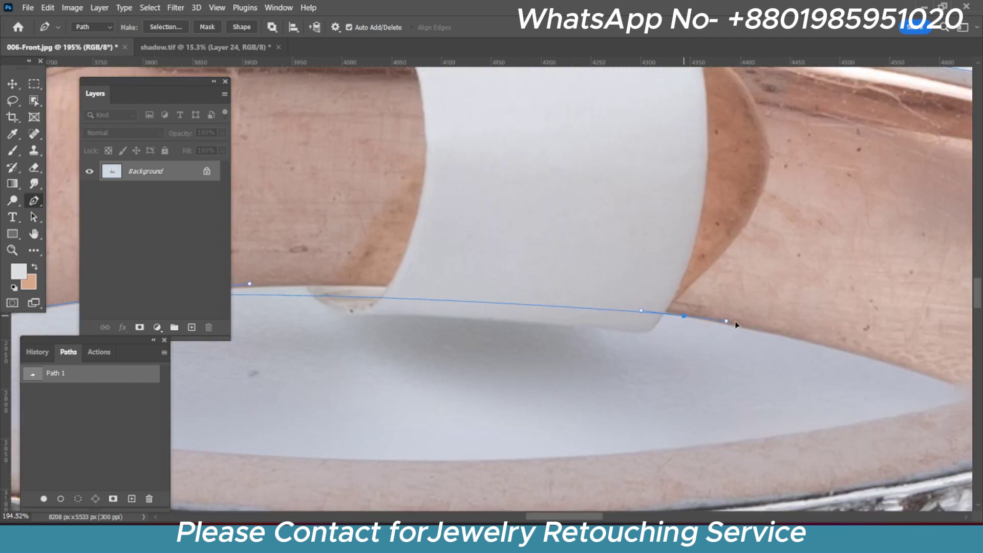
pyautogui.moveTo(618, 296); pyautogui.dragTo(733, 353)
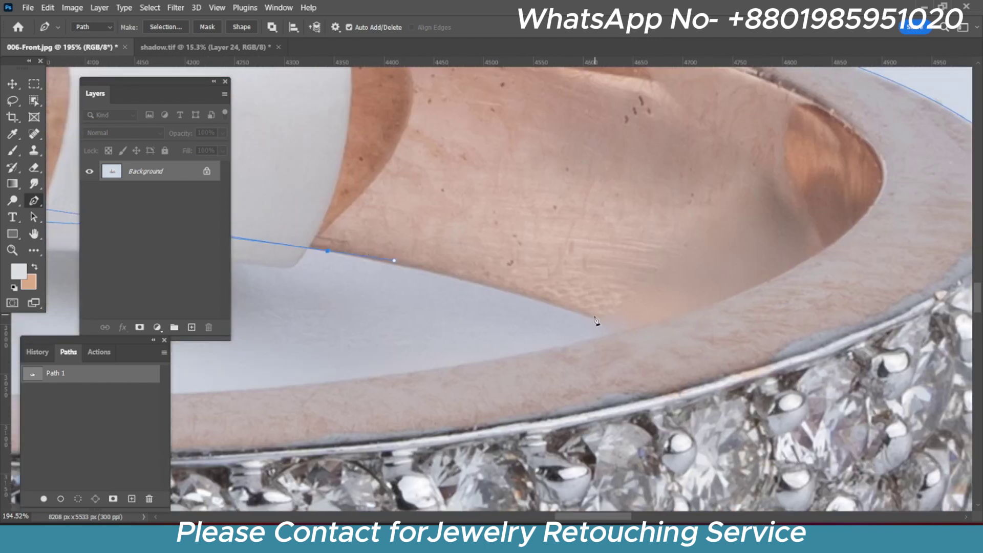
pyautogui.scroll(3, 793, 369)
pyautogui.moveTo(678, 348); pyautogui.dragTo(717, 361)
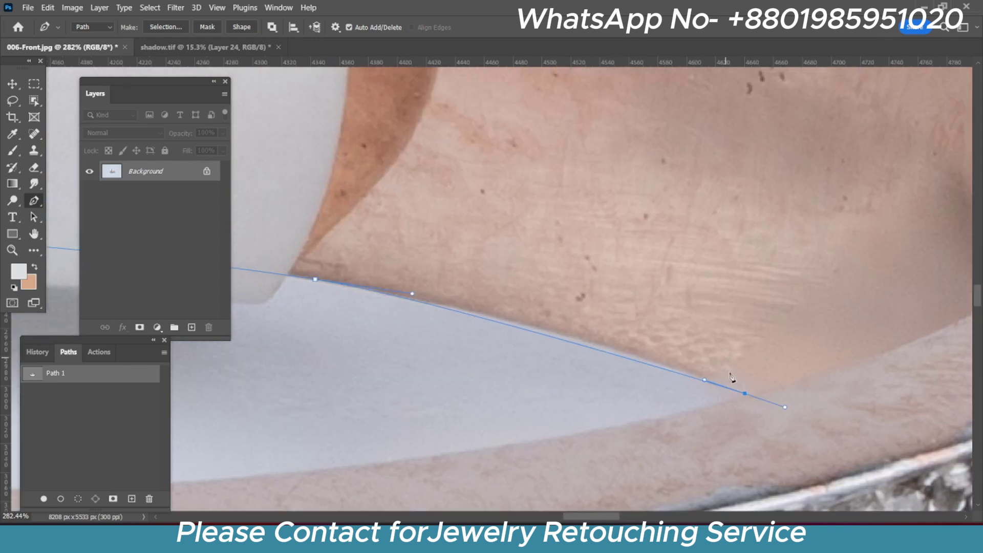
pyautogui.scroll(-2, 881, 262)
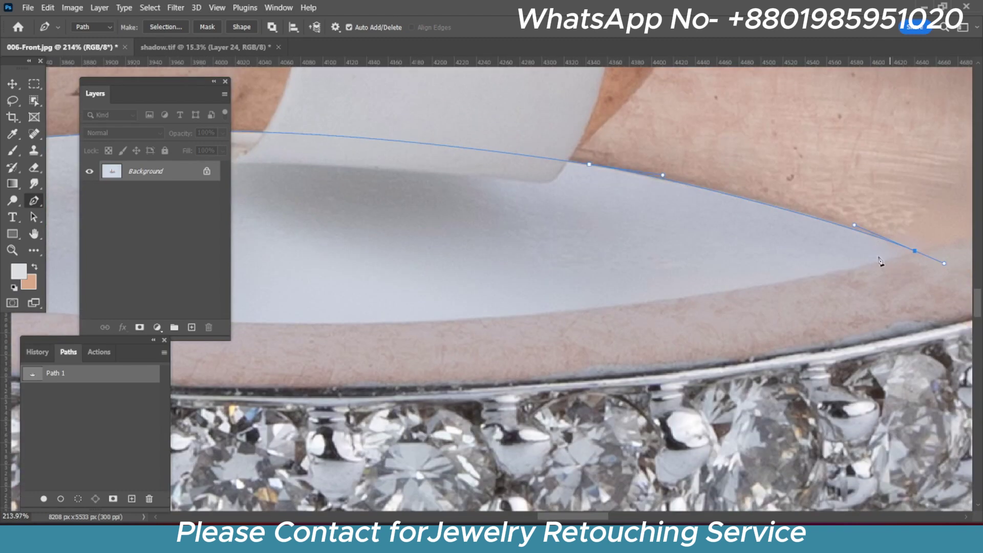
pyautogui.scroll(2, 712, 274)
pyautogui.moveTo(640, 314)
pyautogui.mouseDown()
pyautogui.moveTo(463, 325)
pyautogui.moveTo(195, 300)
pyautogui.mouseUp()
pyautogui.scroll(-3, 461, 325)
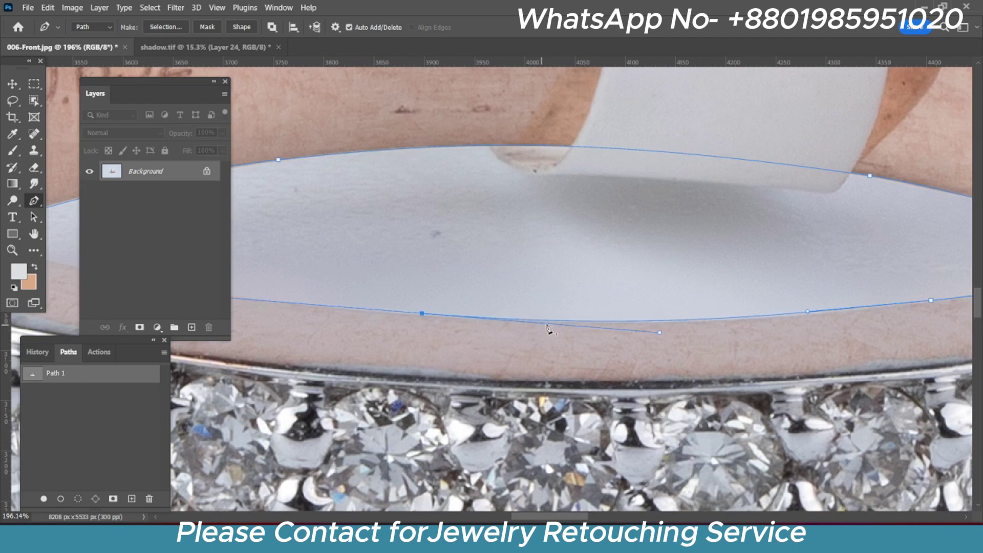
# Close the inner opening's outline and bend its lower edge with smooth points
pyautogui.click(808, 313)
pyautogui.scroll(-2, 674, 342)
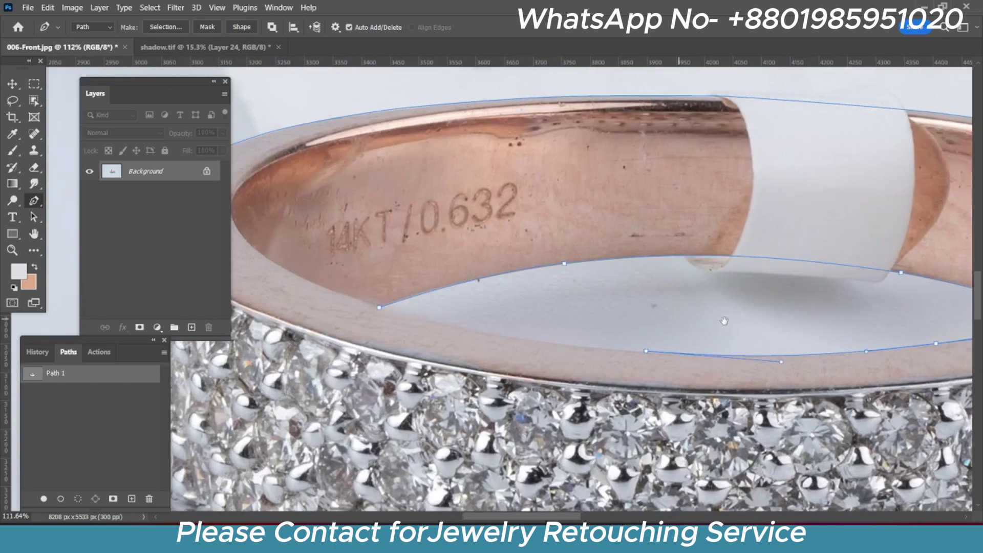
pyautogui.scroll(3, 388, 313)
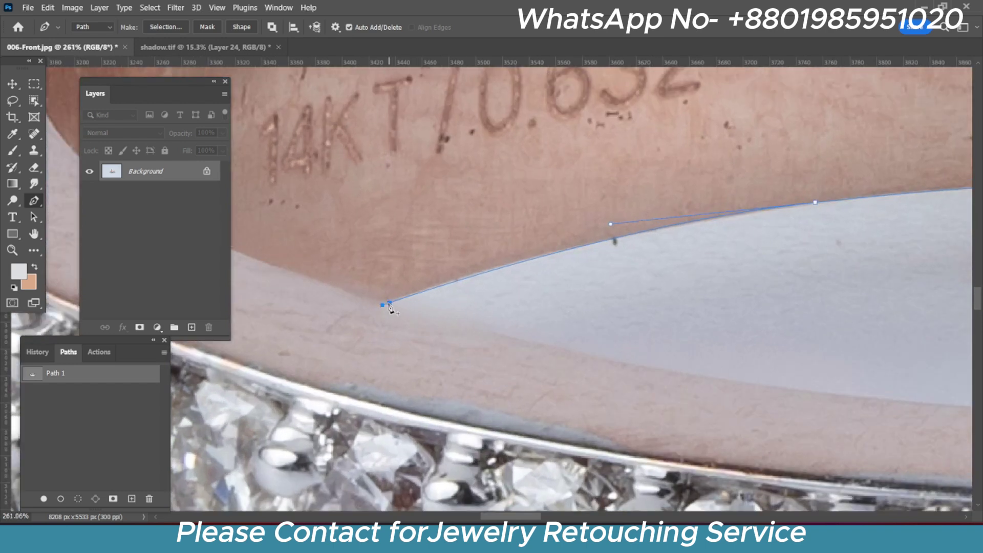
pyautogui.moveTo(508, 338); pyautogui.dragTo(367, 227)
pyautogui.moveTo(866, 296); pyautogui.dragTo(897, 303)
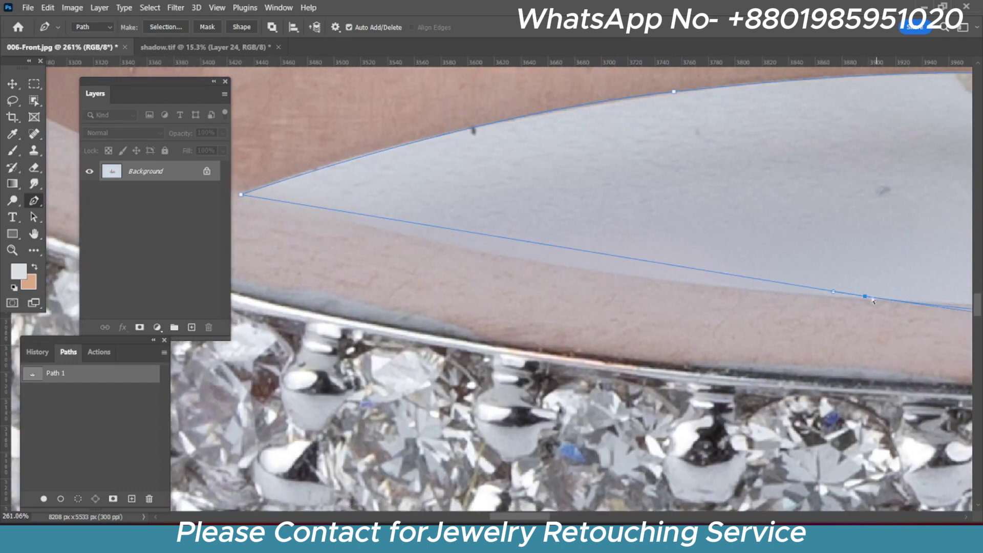
pyautogui.moveTo(834, 292); pyautogui.dragTo(574, 286)
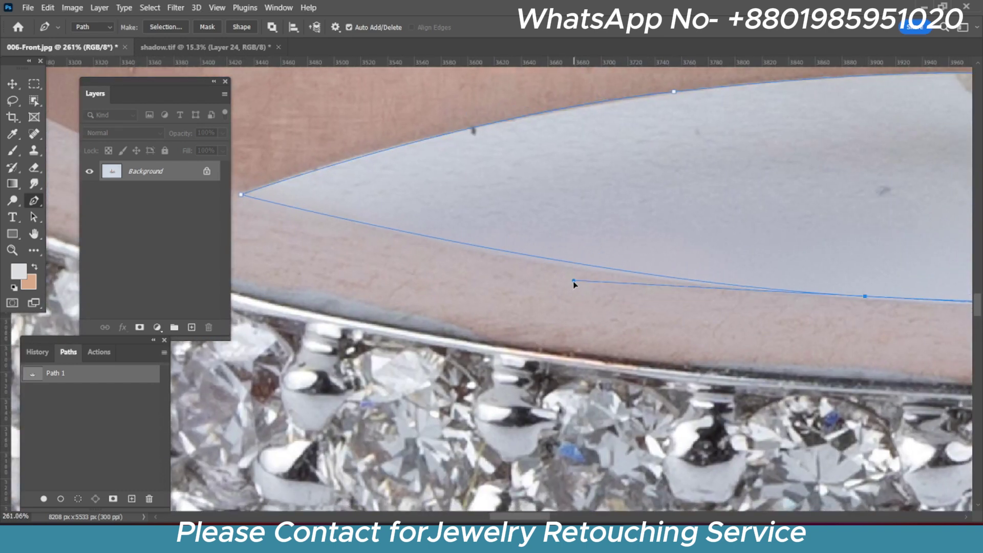
pyautogui.scroll(-3, 574, 290)
pyautogui.scroll(2, 618, 285)
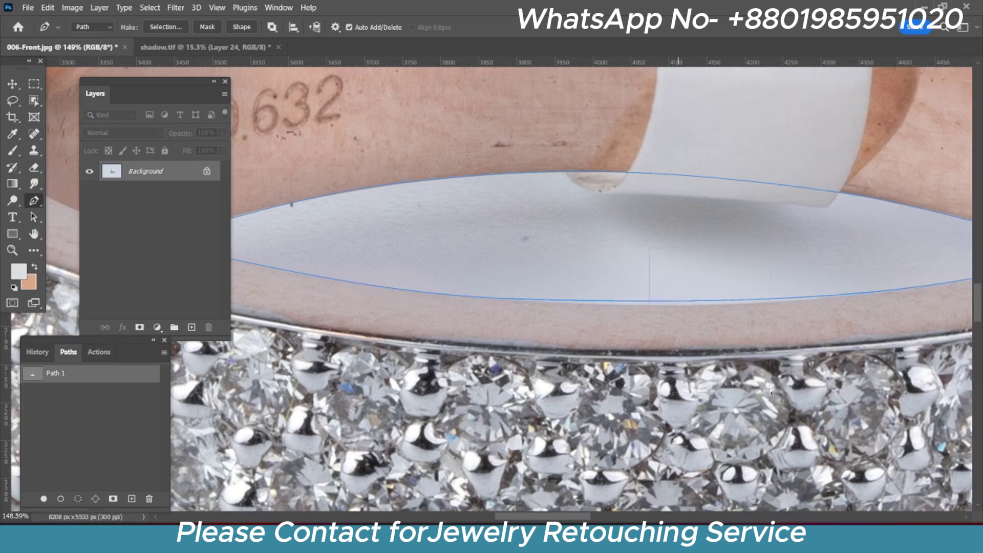
pyautogui.scroll(-2, 697, 315)
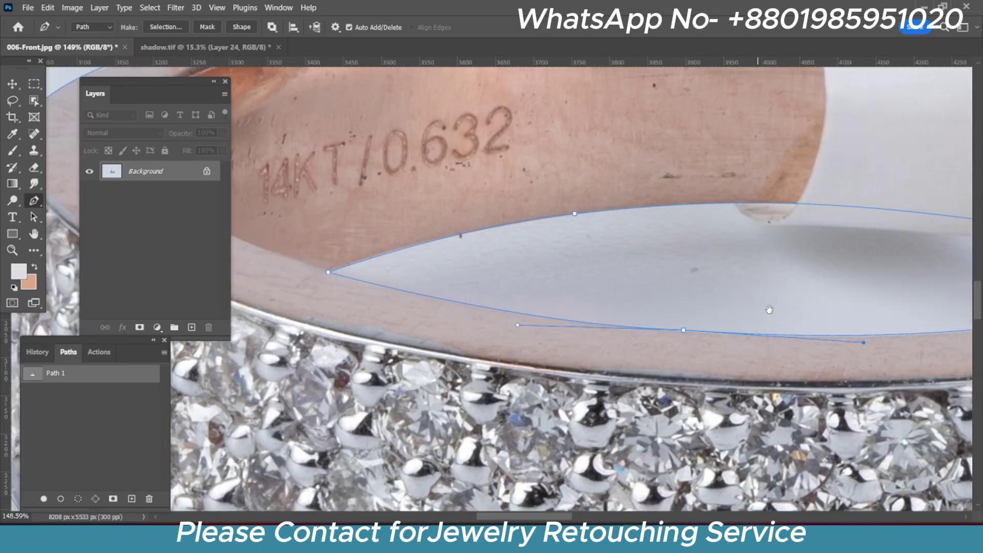
pyautogui.scroll(-1, 587, 325)
# Turn the outline into a feathered selection, copy the ring to its own layer, then duplicate it
pyautogui.scroll(2, 587, 326)
pyautogui.hotkey('ctrl', 'Return')
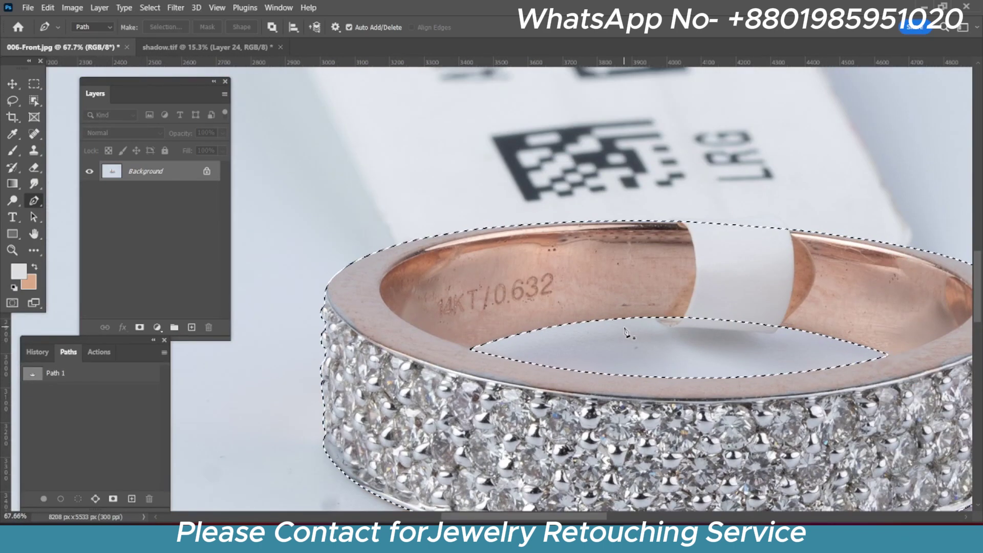
pyautogui.hotkey('shift', 'F6')
pyautogui.press('Return')
pyautogui.hotkey('ctrl', 'j')
pyautogui.hotkey('ctrl', 'j')
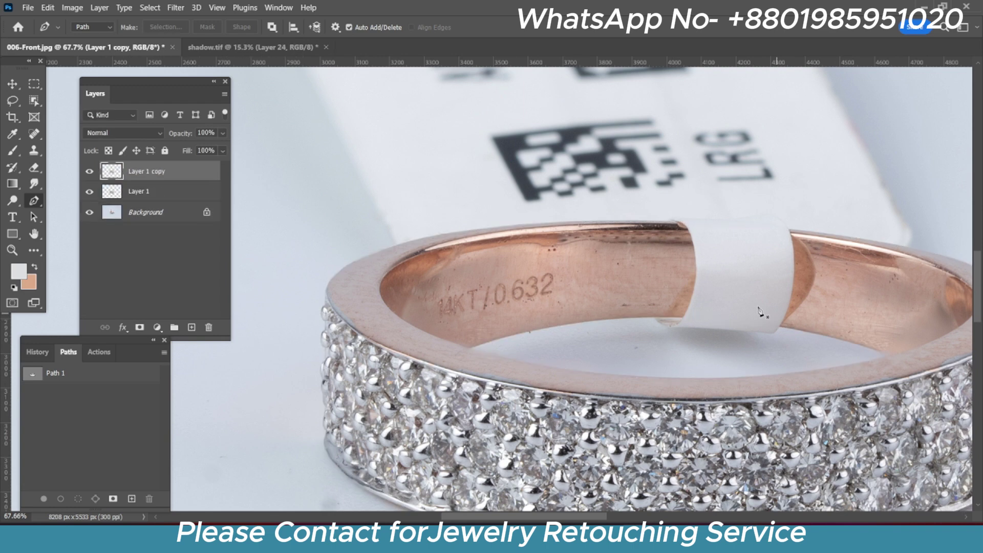
# Fill Layer 1 with white behind the ring and fit the image in the window
pyautogui.click(148, 192)
pyautogui.click(34, 267)
pyautogui.click(28, 283)
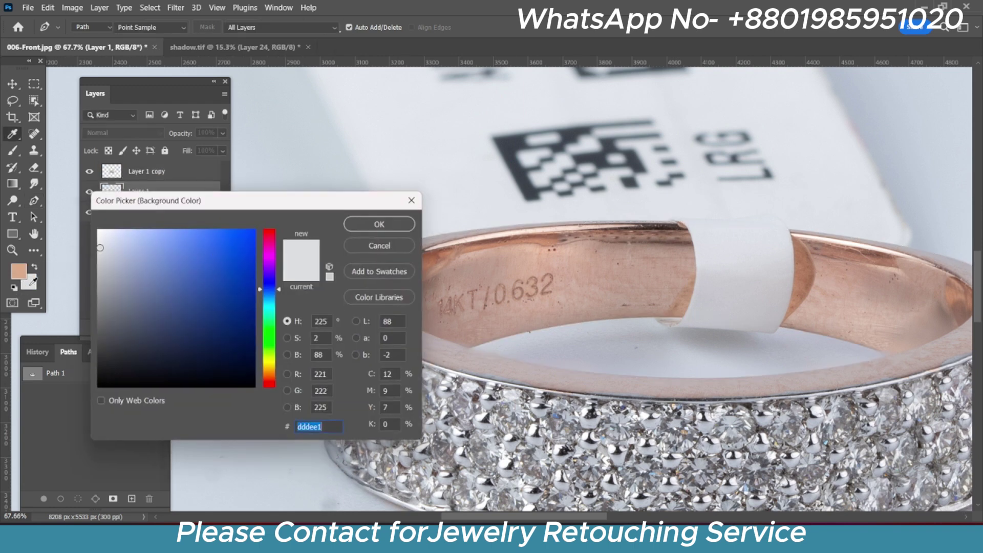
pyautogui.press('Escape')
pyautogui.click(32, 282)
pyautogui.press('Return')
pyautogui.hotkey('ctrl', 'BackSpace')
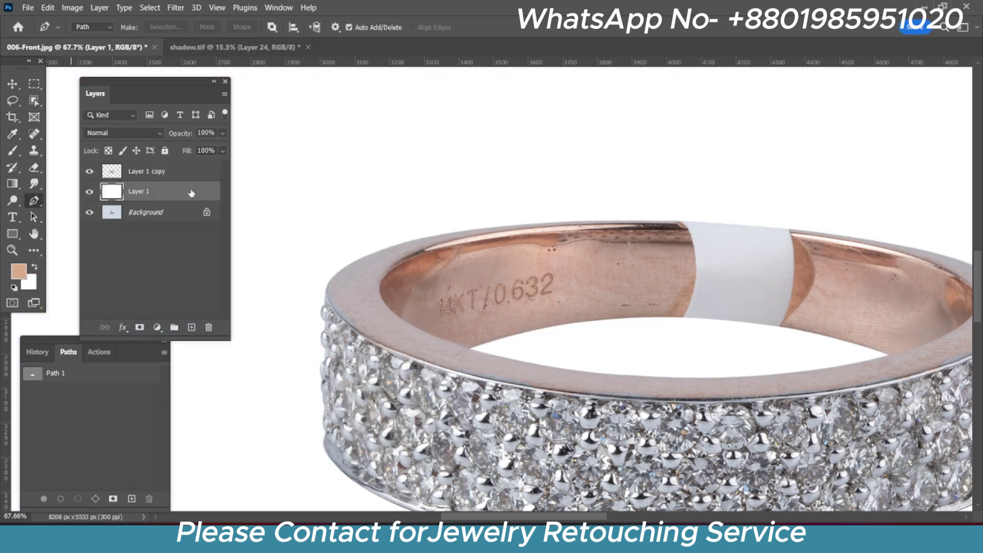
pyautogui.hotkey('ctrl', '0')
pyautogui.press('v')
# Save the document on the computer as 006-Front.psd in Photoshop format
pyautogui.scroll(2, 551, 376)
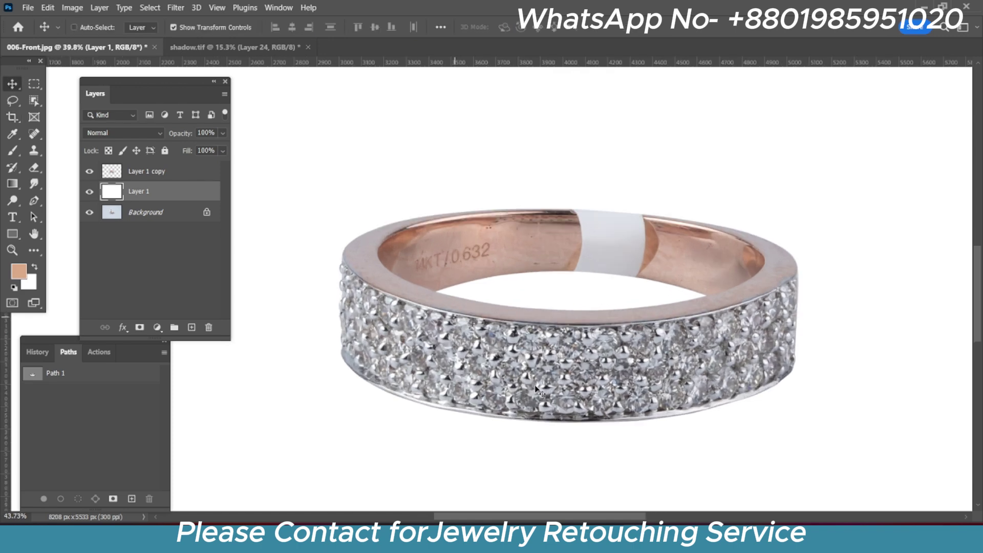
pyautogui.hotkey('ctrl', 's')
pyautogui.click(542, 376)
pyautogui.press('Return')
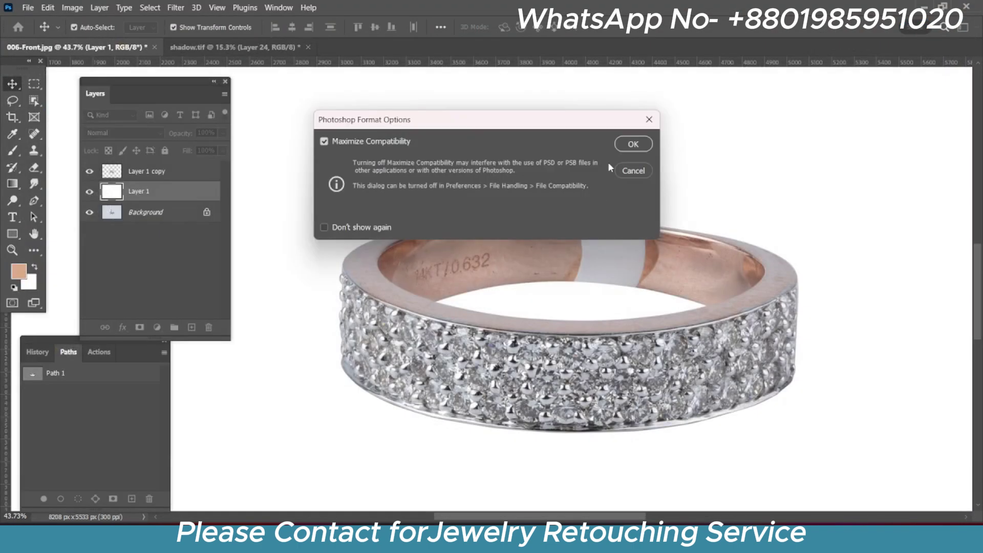
pyautogui.click(634, 143)
pyautogui.press('p')
pyautogui.scroll(1, 423, 403)
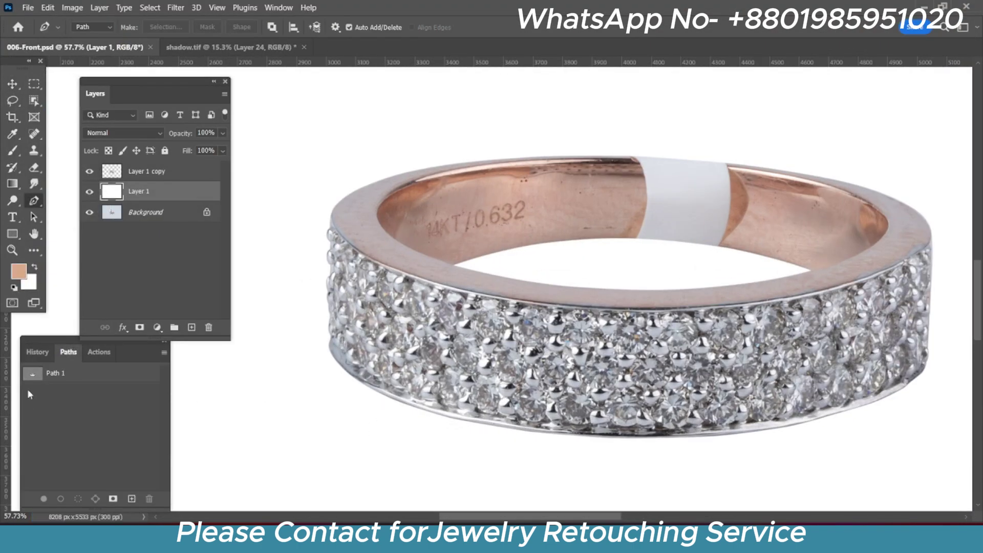
# Create Path 2 and navigate to the rim near the 14KT/0.632 engraving
pyautogui.click(134, 499)
pyautogui.scroll(2, 406, 201)
pyautogui.scroll(1, 409, 192)
pyautogui.scroll(1, 359, 221)
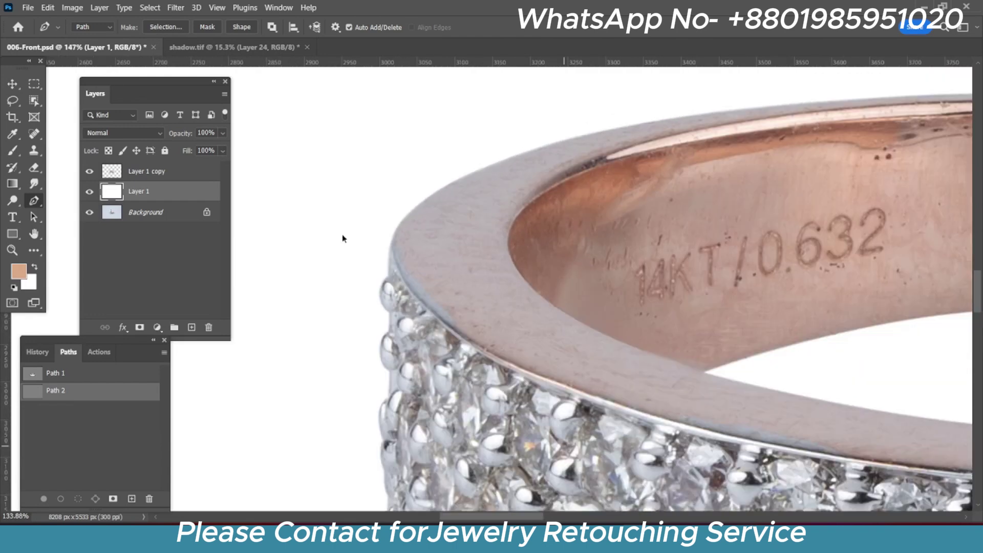
pyautogui.scroll(-2, 454, 284)
pyautogui.scroll(-1, 474, 279)
pyautogui.scroll(2, 516, 318)
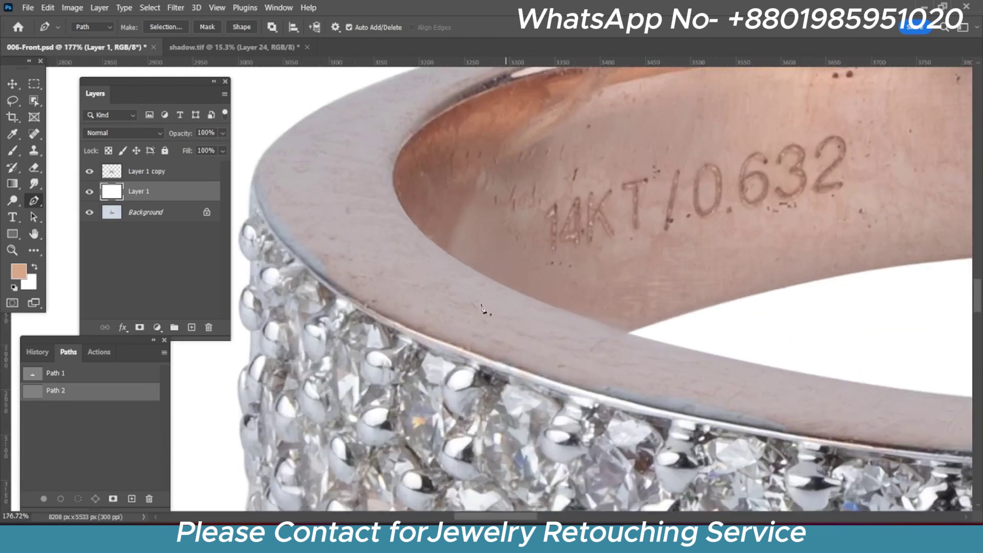
pyautogui.scroll(-1, 481, 308)
pyautogui.moveTo(421, 290); pyautogui.dragTo(335, 307)
pyautogui.moveTo(643, 328); pyautogui.dragTo(489, 330)
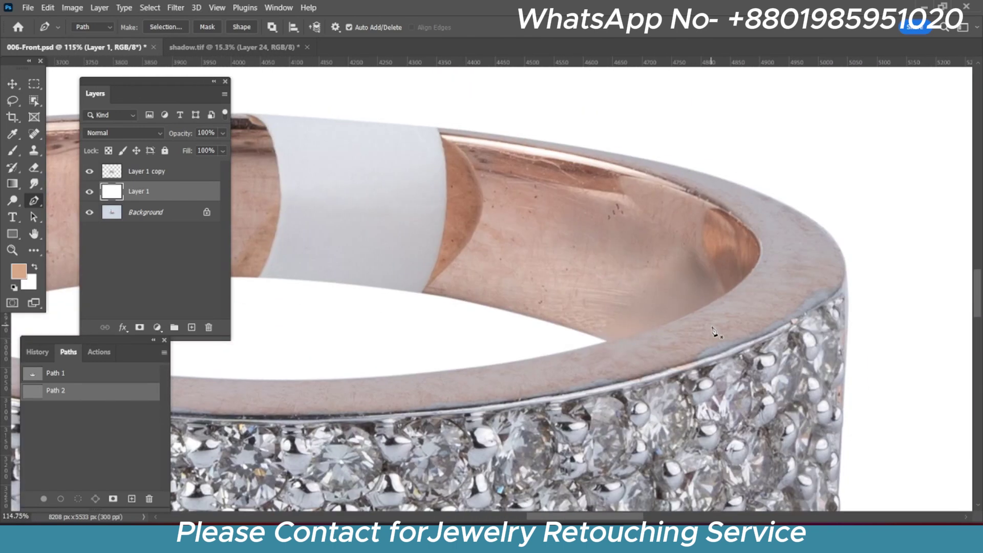
pyautogui.scroll(-1, 641, 331)
pyautogui.moveTo(654, 325); pyautogui.dragTo(846, 333)
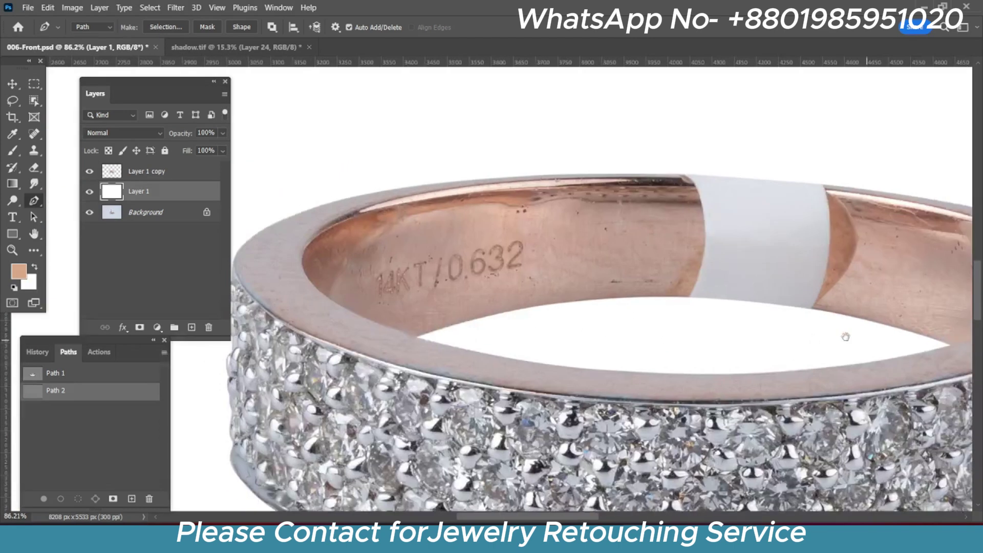
pyautogui.scroll(2, 517, 355)
pyautogui.scroll(1, 451, 287)
pyautogui.scroll(2, 397, 223)
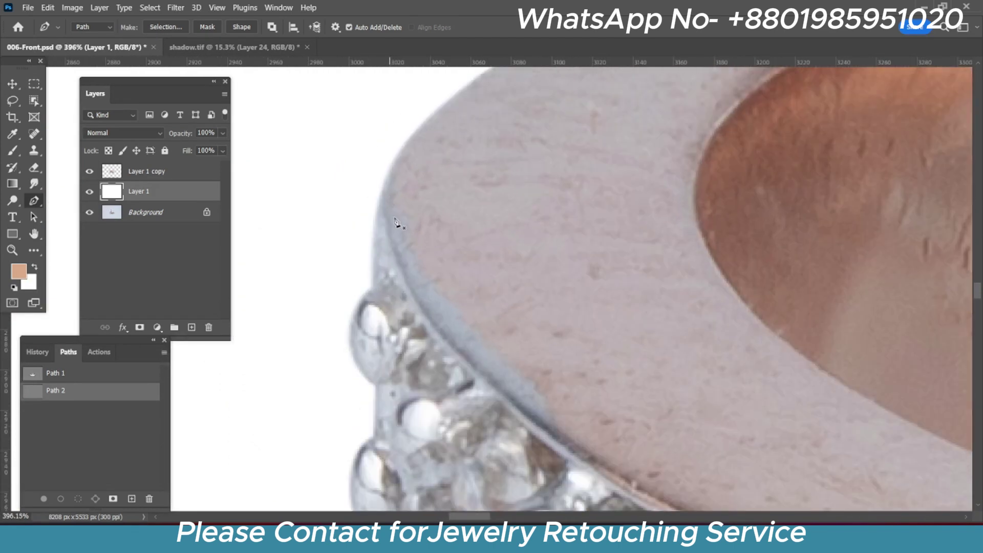
# Start Path 2 with anchors along the rim's left lower edge
pyautogui.click(337, 177)
pyautogui.click(384, 180)
pyautogui.moveTo(409, 301)
pyautogui.mouseDown()
pyautogui.moveTo(444, 367)
pyautogui.moveTo(549, 392)
pyautogui.mouseUp()
pyautogui.scroll(-2, 445, 368)
pyautogui.scroll(1, 490, 358)
pyautogui.scroll(-2, 569, 364)
pyautogui.scroll(1, 587, 296)
pyautogui.moveTo(584, 291); pyautogui.dragTo(601, 296)
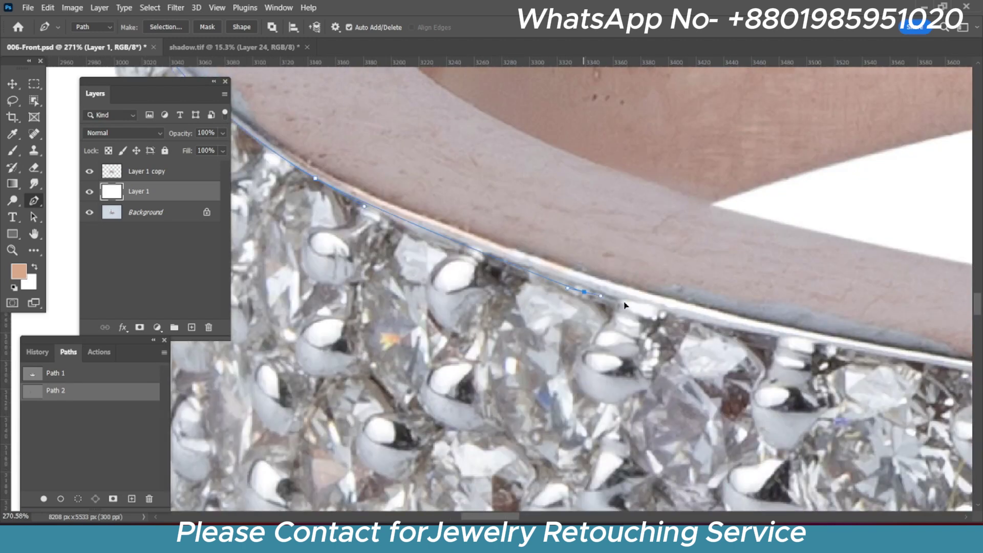
pyautogui.moveTo(662, 315); pyautogui.dragTo(679, 320)
pyautogui.scroll(1, 686, 326)
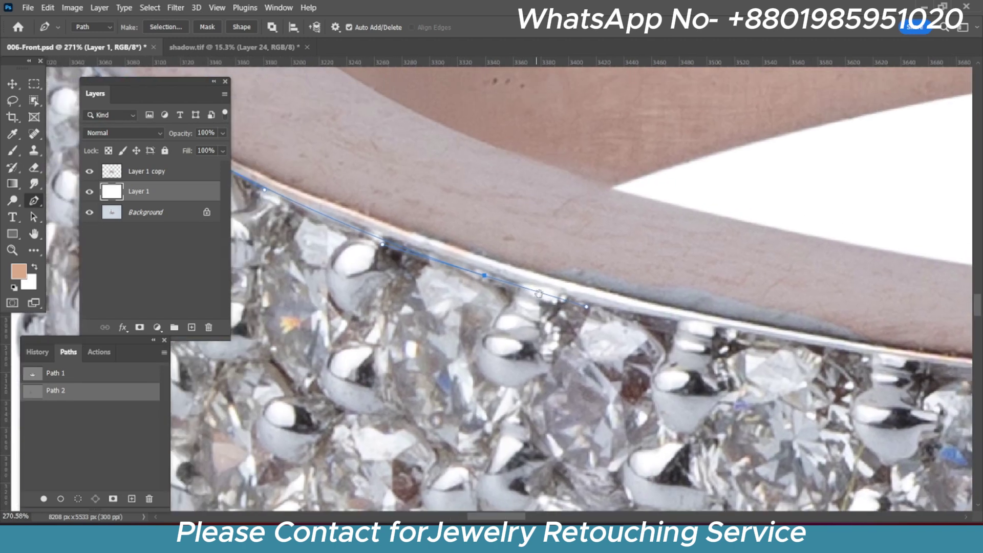
pyautogui.scroll(-1, 581, 297)
pyautogui.hscroll(3, 596, 304)
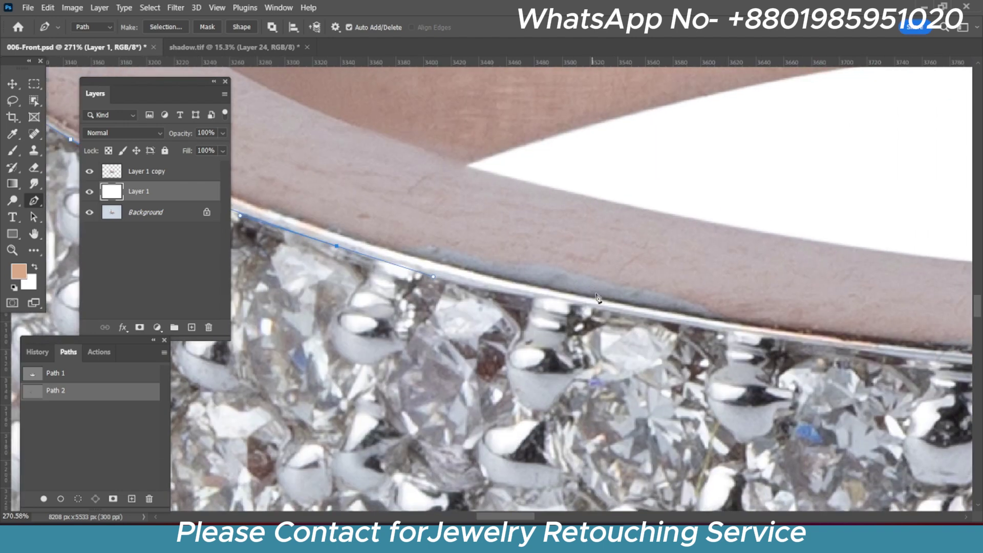
# Extend Path 2 with curved anchors along the rim-diamond seam
pyautogui.moveTo(687, 324); pyautogui.dragTo(719, 330)
pyautogui.hscroll(4, 738, 336)
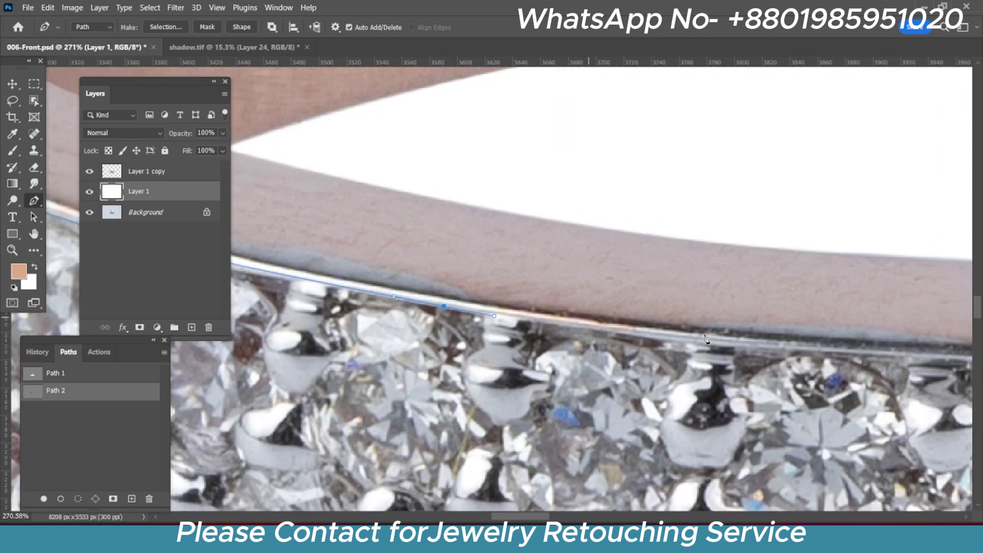
pyautogui.moveTo(794, 354)
pyautogui.mouseDown()
pyautogui.moveTo(853, 353)
pyautogui.moveTo(652, 272)
pyautogui.moveTo(468, 297)
pyautogui.mouseUp()
pyautogui.moveTo(766, 330); pyautogui.dragTo(828, 328)
pyautogui.hscroll(3, 765, 332)
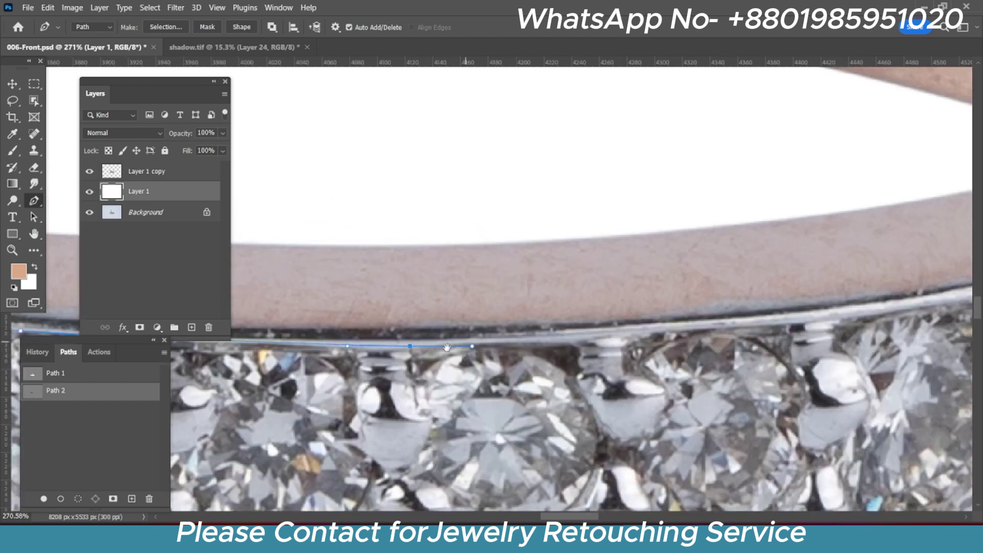
pyautogui.hscroll(3, 764, 332)
pyautogui.moveTo(764, 332); pyautogui.dragTo(816, 326)
pyautogui.hscroll(3, 815, 327)
pyautogui.hscroll(3, 816, 327)
pyautogui.scroll(1, 816, 327)
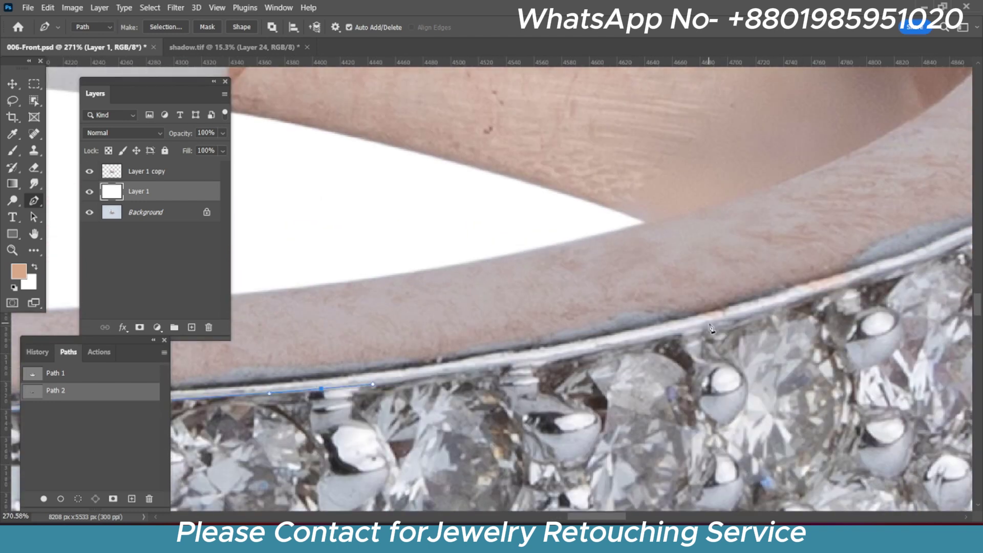
# Carry the path further along the rim and up the ring's right edge
pyautogui.moveTo(719, 323); pyautogui.dragTo(806, 306)
pyautogui.hscroll(5, 805, 306)
pyautogui.scroll(2, 805, 306)
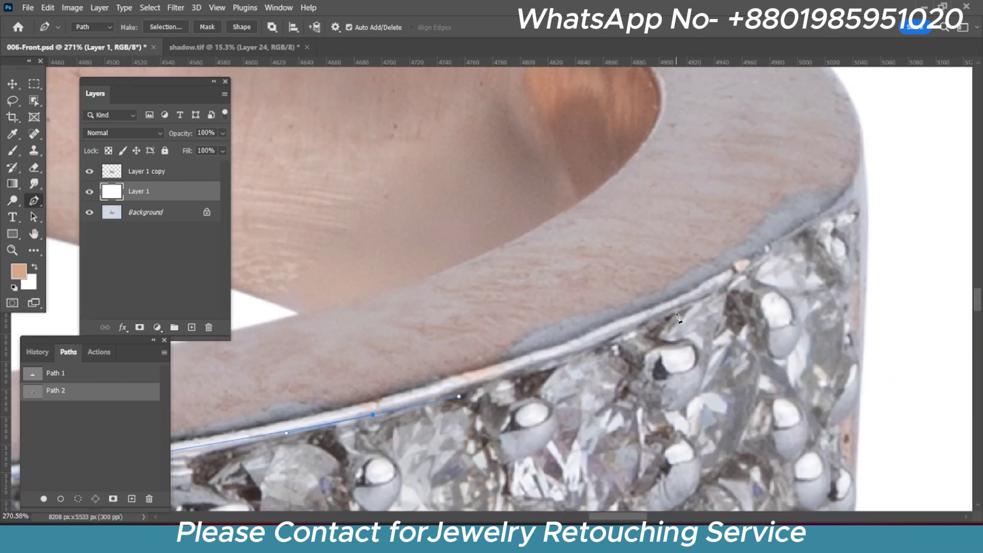
pyautogui.moveTo(677, 312); pyautogui.dragTo(736, 292)
pyautogui.hscroll(4, 783, 287)
pyautogui.scroll(3, 783, 287)
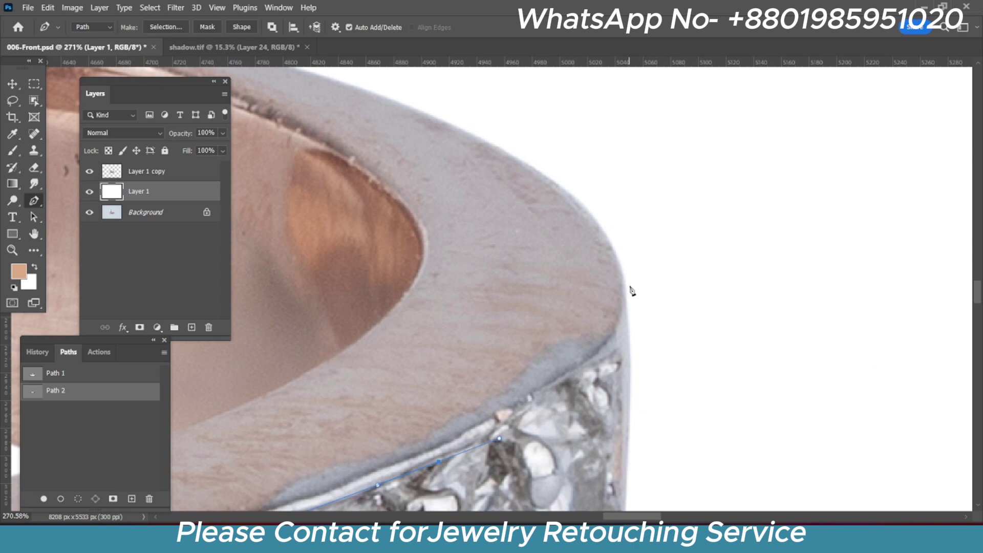
pyautogui.moveTo(630, 286)
pyautogui.mouseDown()
pyautogui.moveTo(620, 328)
pyautogui.moveTo(628, 321)
pyautogui.mouseUp()
pyautogui.hscroll(-1, 690, 292)
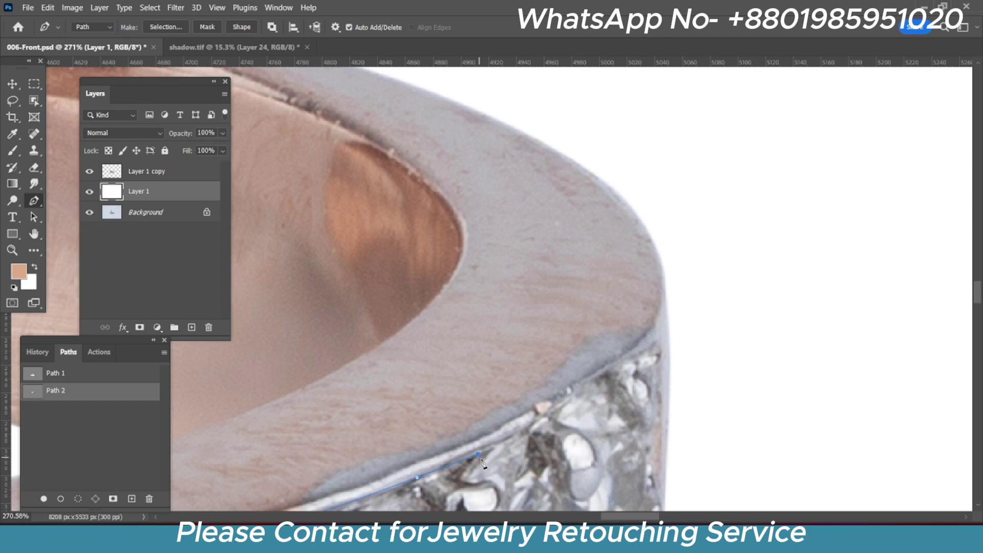
pyautogui.moveTo(648, 342); pyautogui.dragTo(683, 303)
# Continue Path 2 around the ring's right side to the band's lower right corner
pyautogui.moveTo(674, 203); pyautogui.dragTo(677, 217)
pyautogui.moveTo(653, 295); pyautogui.dragTo(678, 185)
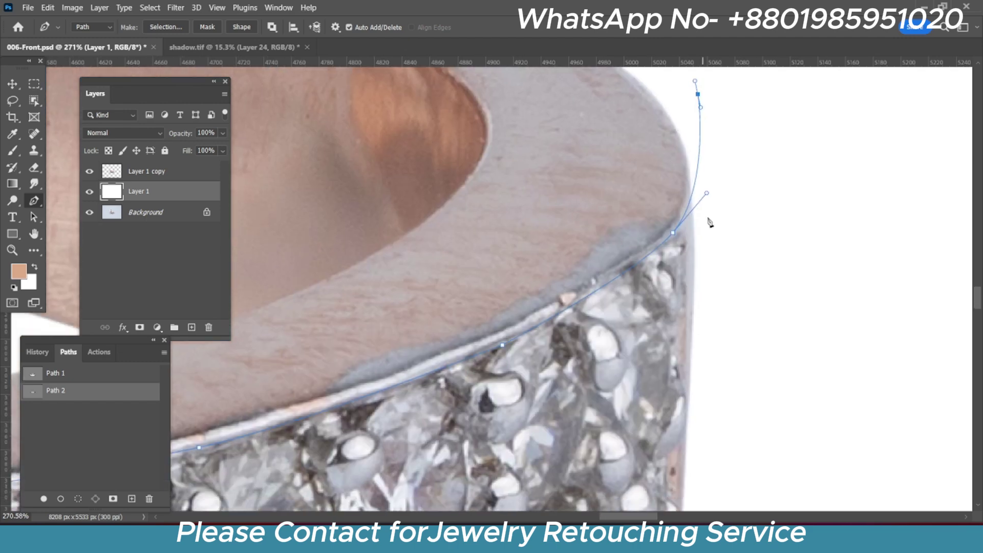
pyautogui.scroll(-5, 702, 206)
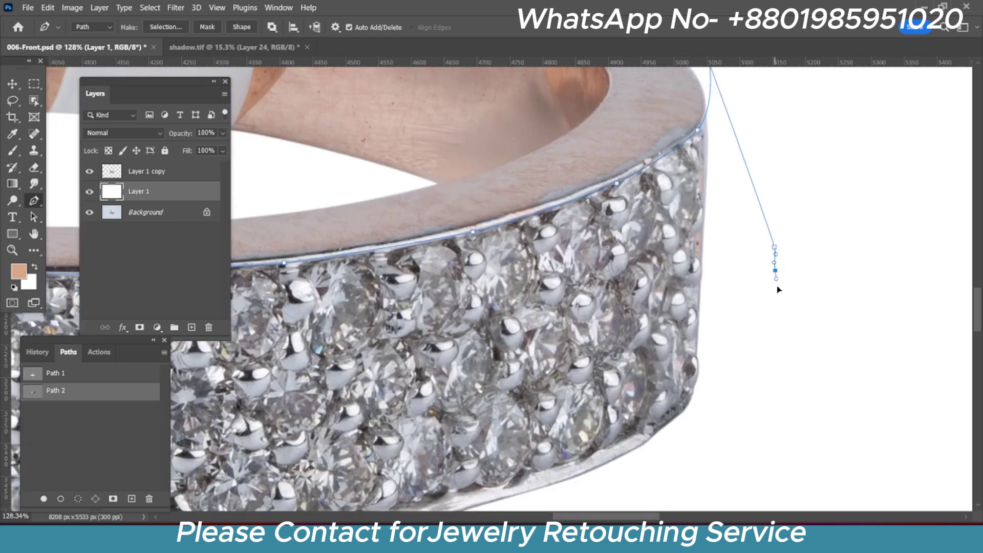
pyautogui.scroll(2, 760, 239)
pyautogui.scroll(-2, 760, 238)
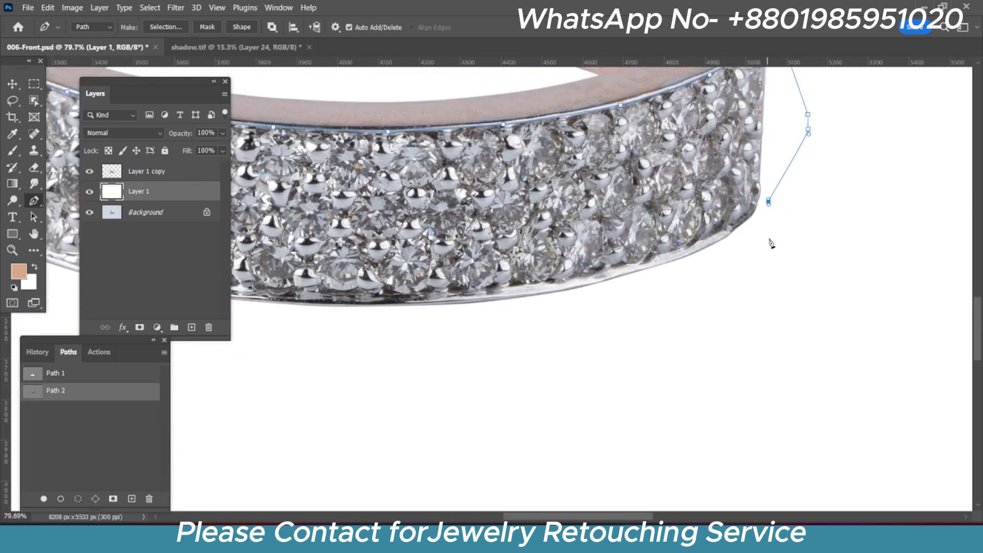
pyautogui.scroll(-2, 751, 238)
pyautogui.scroll(-1, 721, 244)
pyautogui.scroll(2, 721, 244)
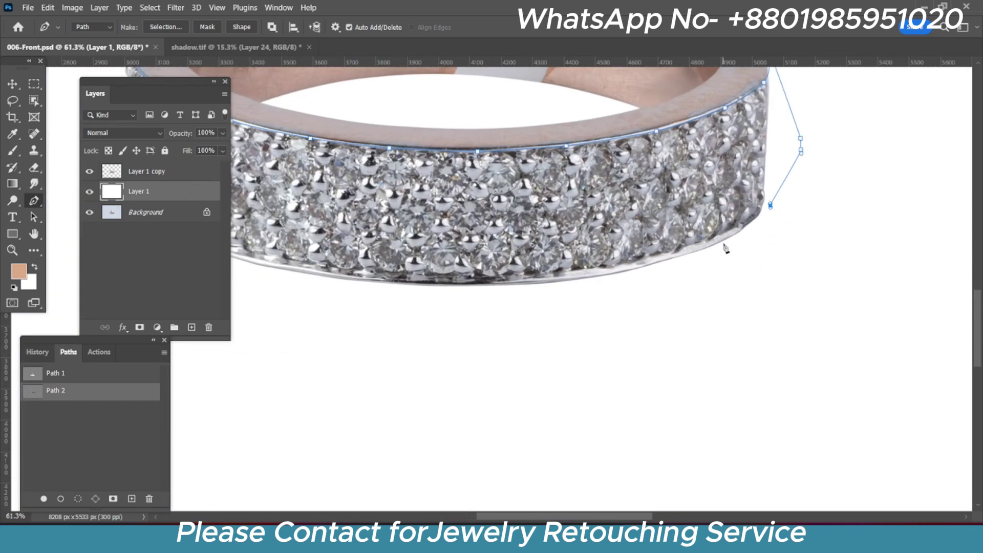
pyautogui.scroll(1, 724, 246)
pyautogui.click(776, 196)
pyautogui.scroll(1, 767, 214)
pyautogui.scroll(1, 763, 236)
pyautogui.scroll(1, 762, 267)
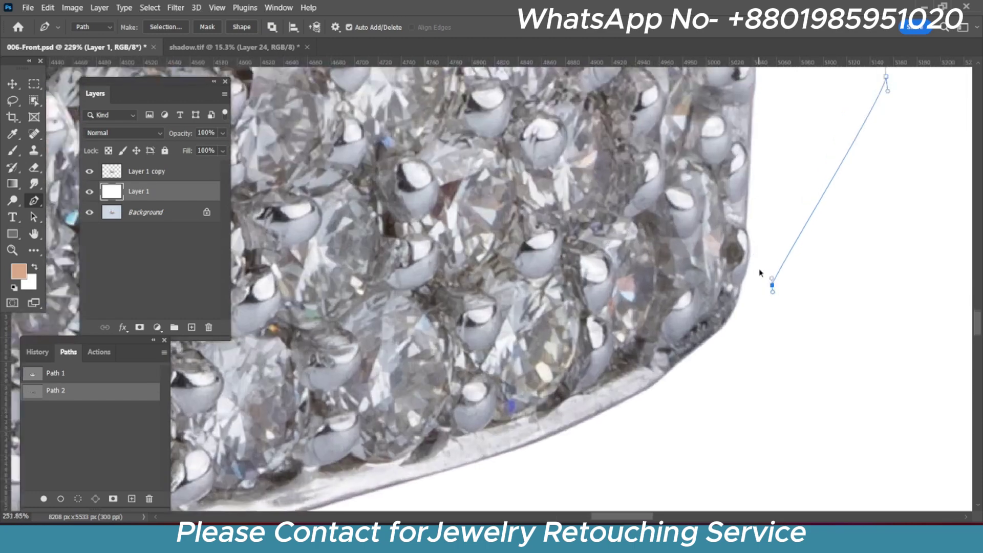
pyautogui.scroll(1, 763, 275)
pyautogui.scroll(-5, 764, 276)
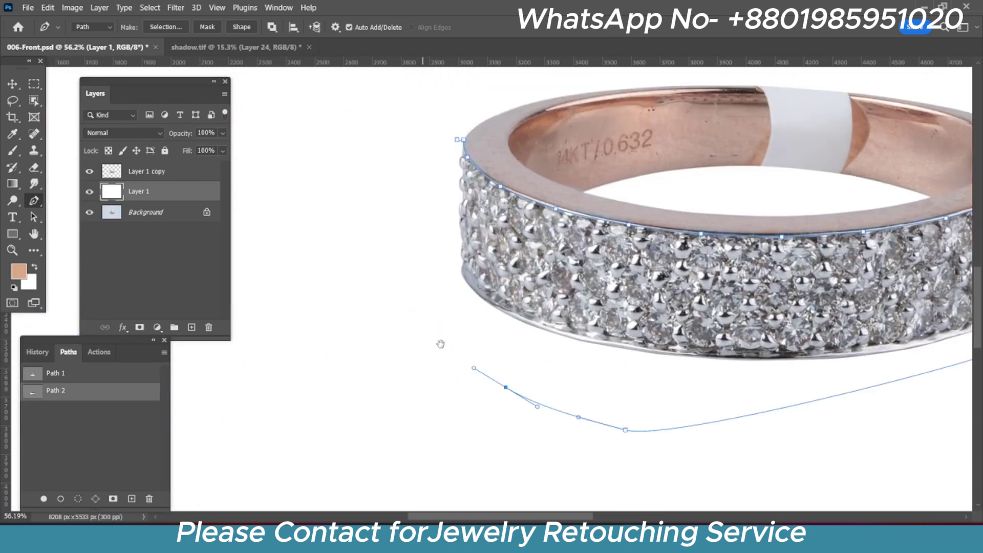
pyautogui.scroll(3, 440, 341)
pyautogui.scroll(3, 460, 268)
# Close Path 2 at its start and load it as a selection on Layer 1 copy
pyautogui.click(521, 156)
pyautogui.scroll(-5, 354, 327)
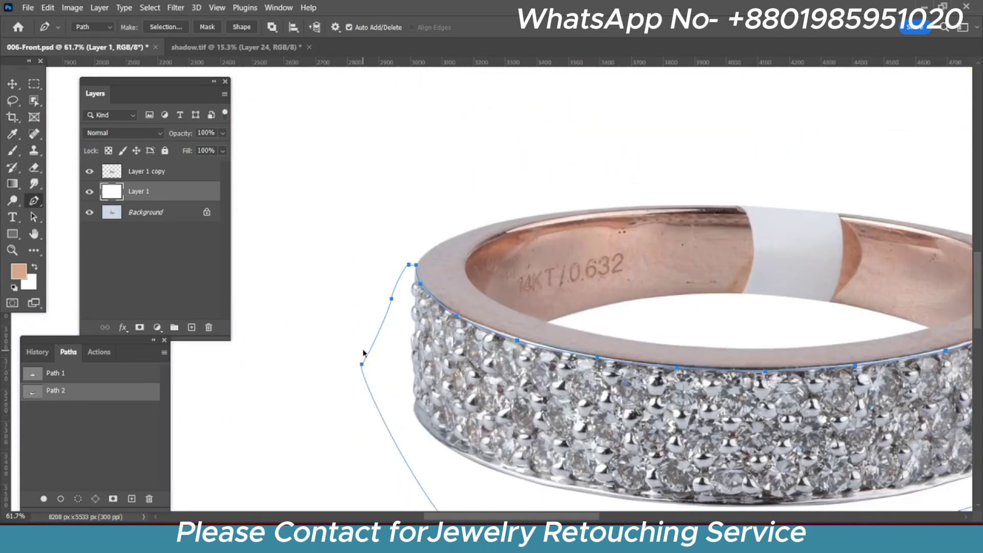
pyautogui.scroll(-1, 354, 327)
pyautogui.click(135, 174)
pyautogui.hotkey('ctrl', 'Return')
# Feather the band selection by 1 pixel and copy it onto a new Layer 2
pyautogui.hotkey('shift', 'F6')
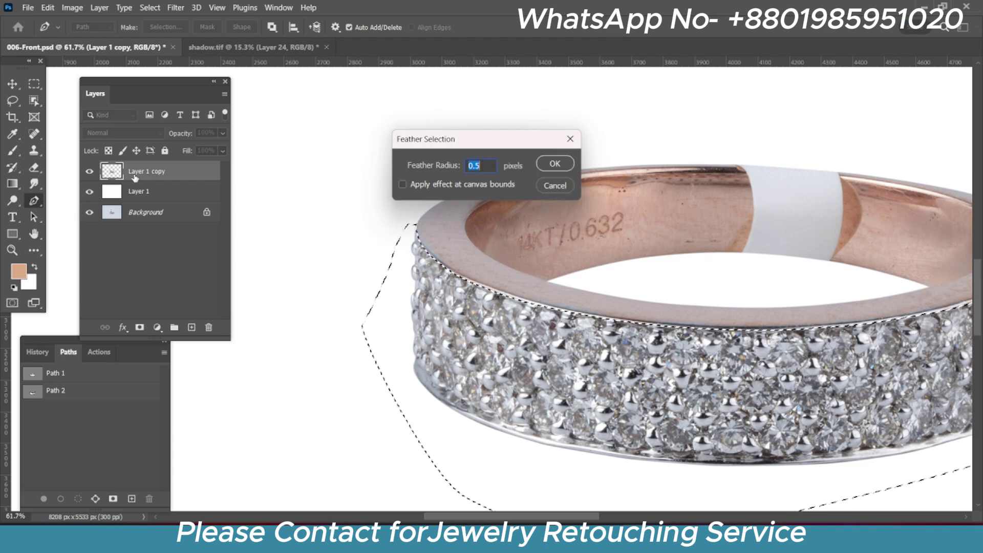
pyautogui.write('1')
pyautogui.press('Return')
pyautogui.hotkey('ctrl', 'j')
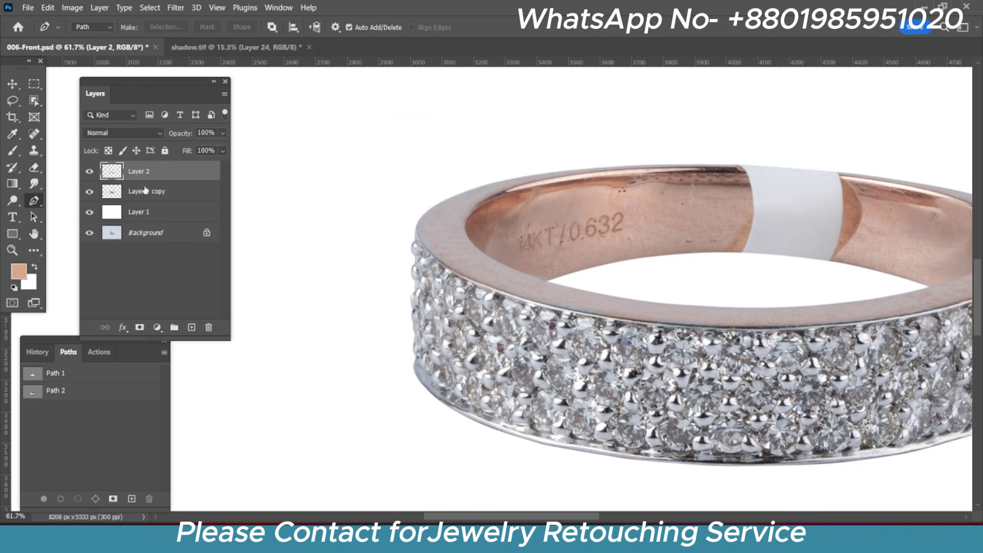
# Make Layer 1 copy the active layer again
pyautogui.scroll(-2, 470, 310)
pyautogui.scroll(-1, 470, 311)
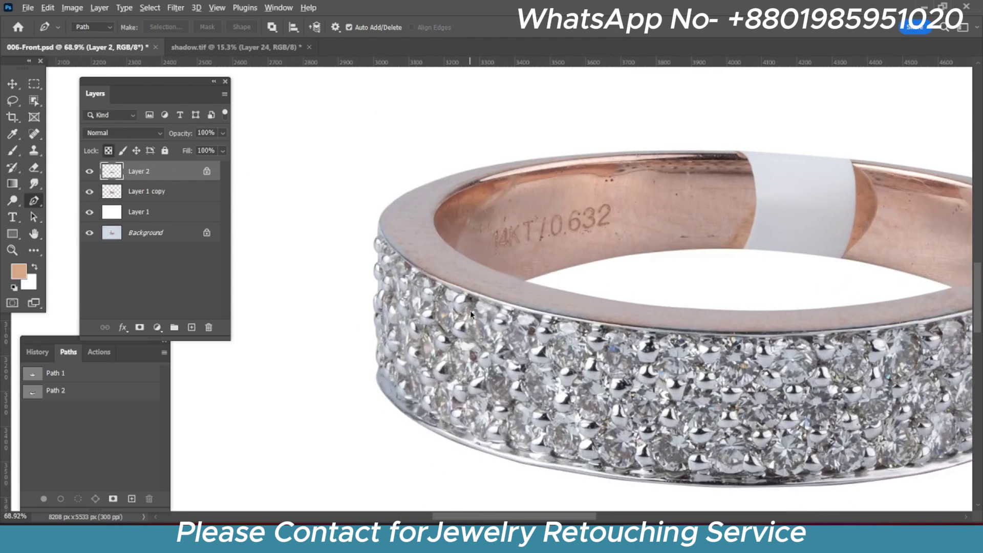
pyautogui.scroll(-2, 471, 311)
pyautogui.scroll(-1, 470, 310)
pyautogui.scroll(1, 645, 298)
pyautogui.click(148, 191)
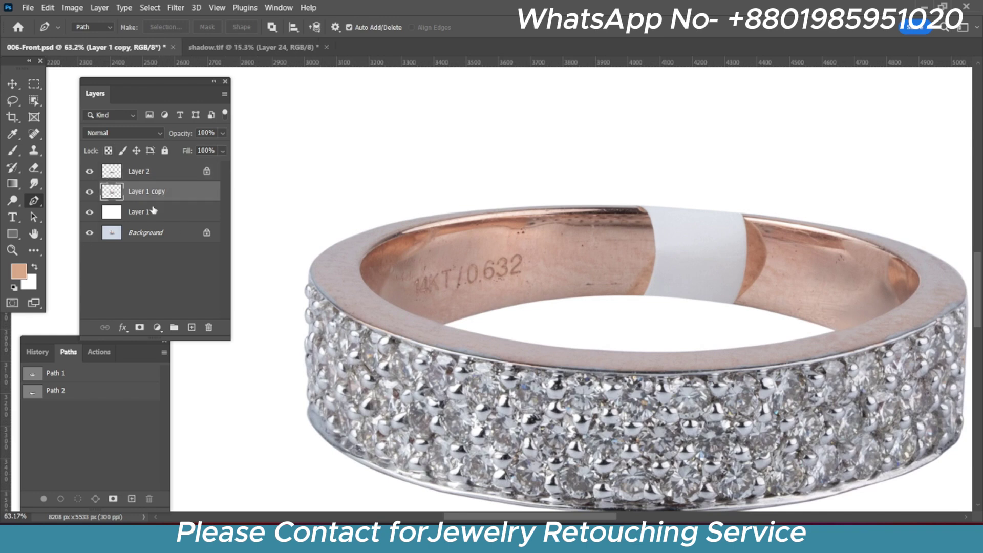
pyautogui.click(150, 7)
# Apply Unsharp Mask to Layer 1 copy: Amount 94%, Radius 17.1 px, Threshold 2 levels
pyautogui.click(175, 7)
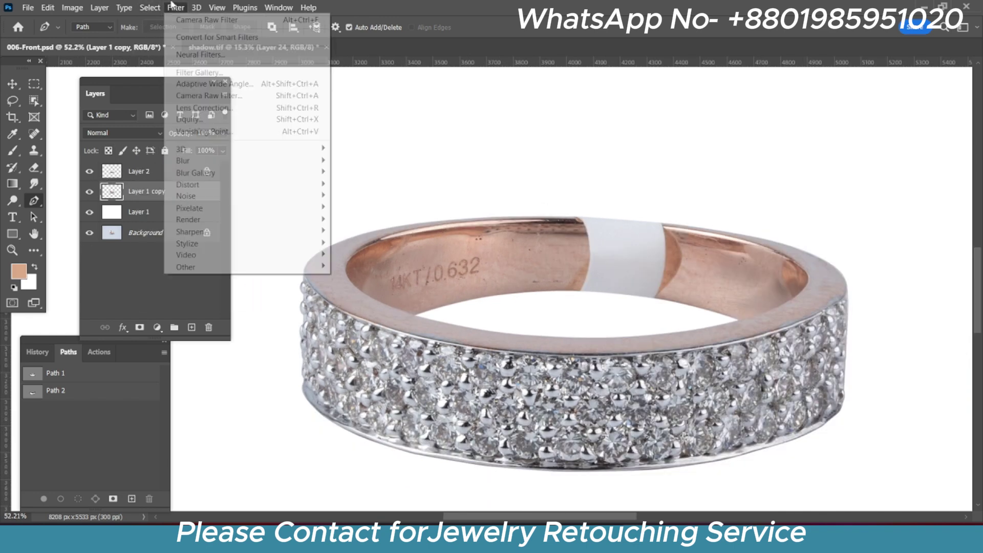
pyautogui.moveTo(190, 231)
pyautogui.click(372, 276)
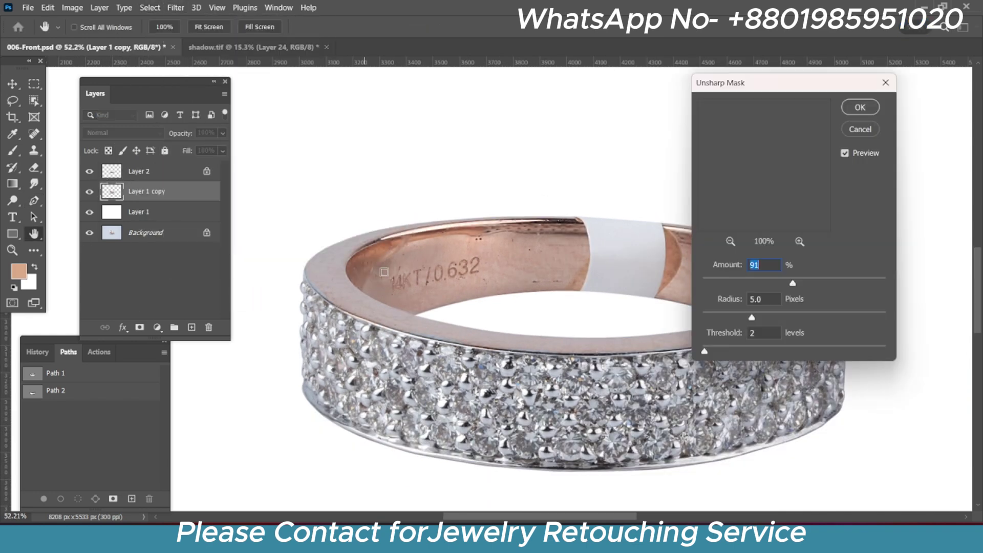
pyautogui.moveTo(775, 319); pyautogui.dragTo(781, 319)
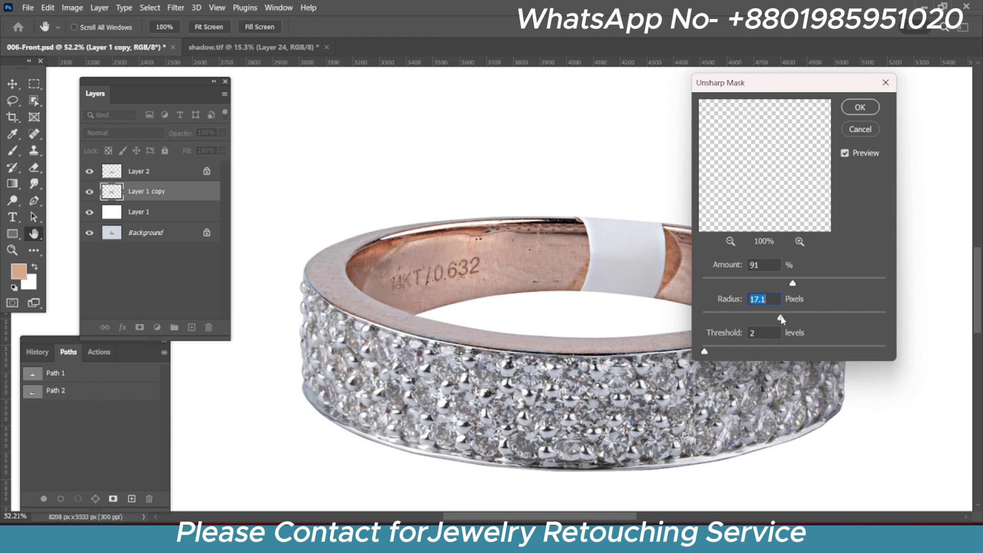
pyautogui.click(861, 107)
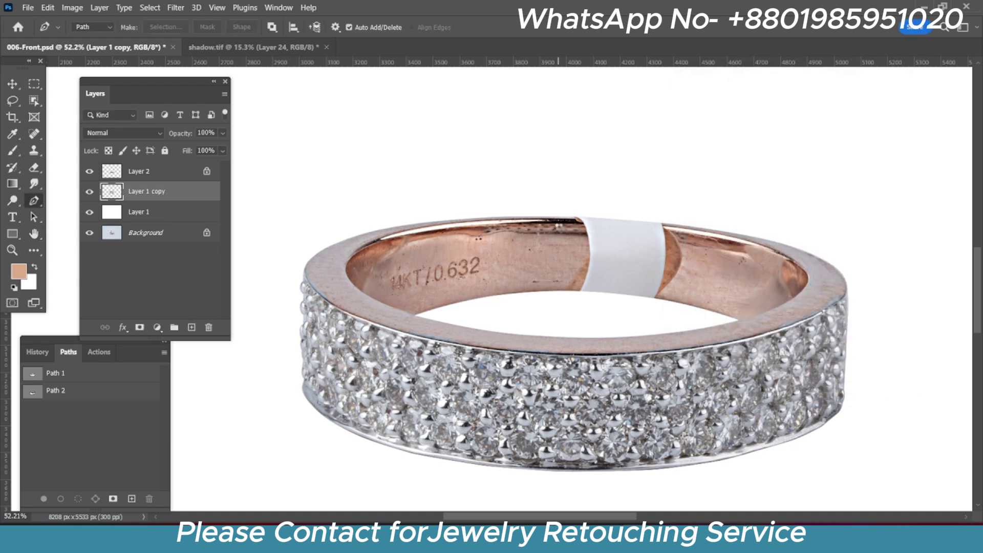
# Apply Camera Raw with Temperature +15, Contrast +13, Whites +35, Clarity +13, Luminance noise reduction 62
pyautogui.hotkey('ctrl', 'shift', 'a')
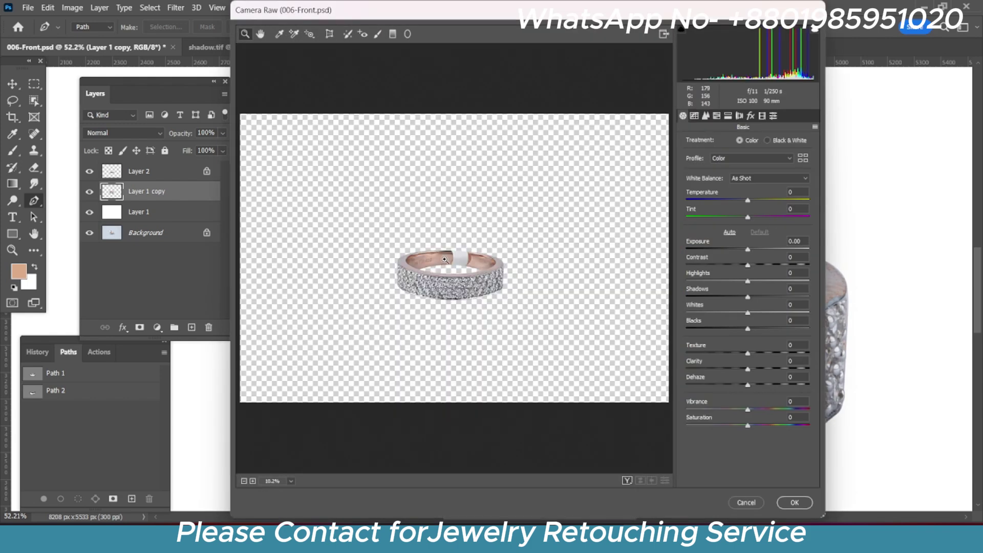
pyautogui.moveTo(748, 200); pyautogui.dragTo(756, 200)
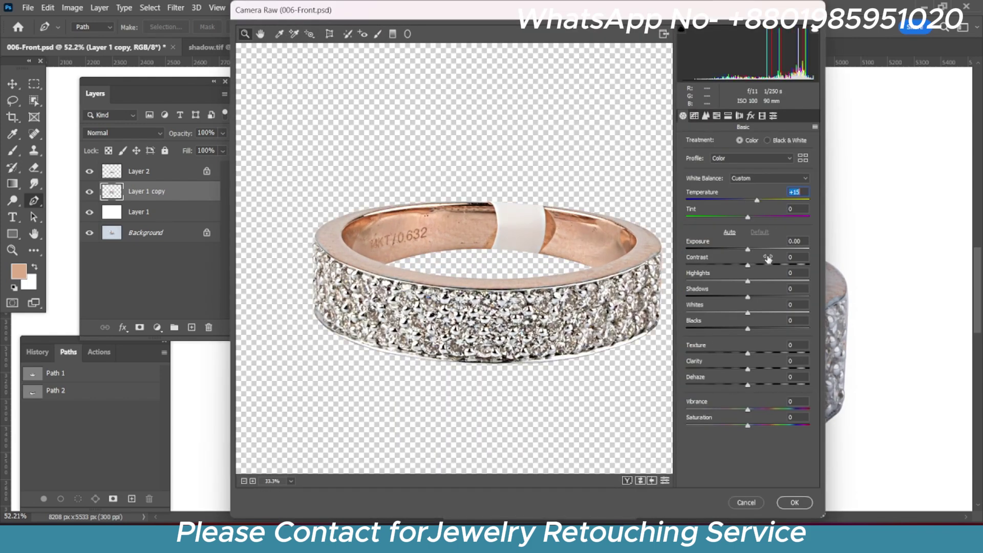
pyautogui.moveTo(749, 265)
pyautogui.mouseDown()
pyautogui.moveTo(761, 298)
pyautogui.moveTo(810, 329)
pyautogui.mouseUp()
pyautogui.moveTo(748, 313); pyautogui.dragTo(770, 312)
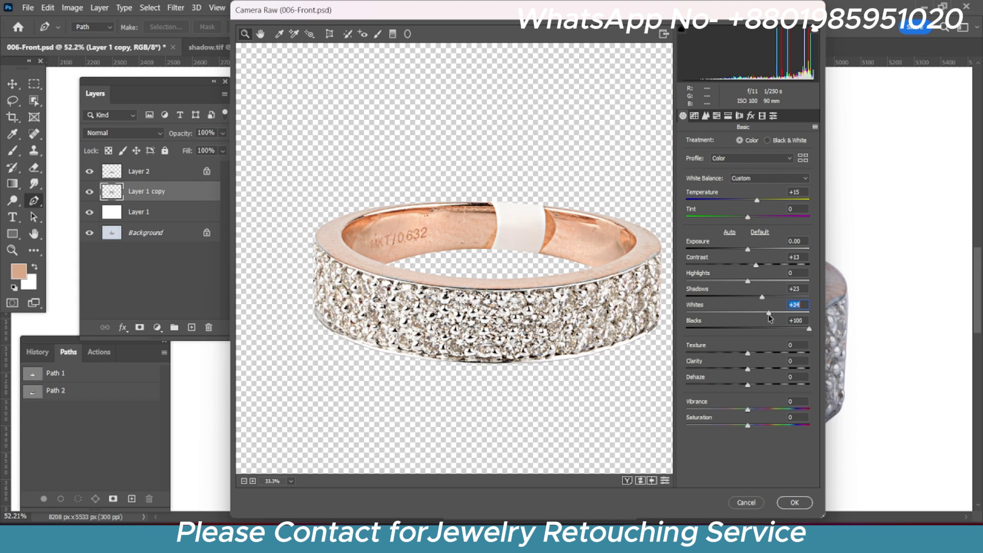
pyautogui.click(755, 370)
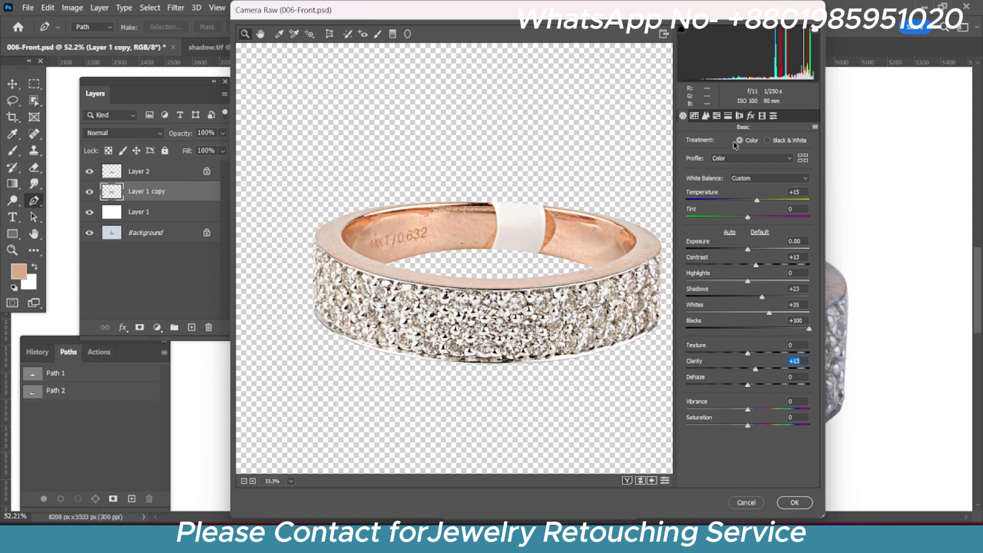
pyautogui.click(706, 116)
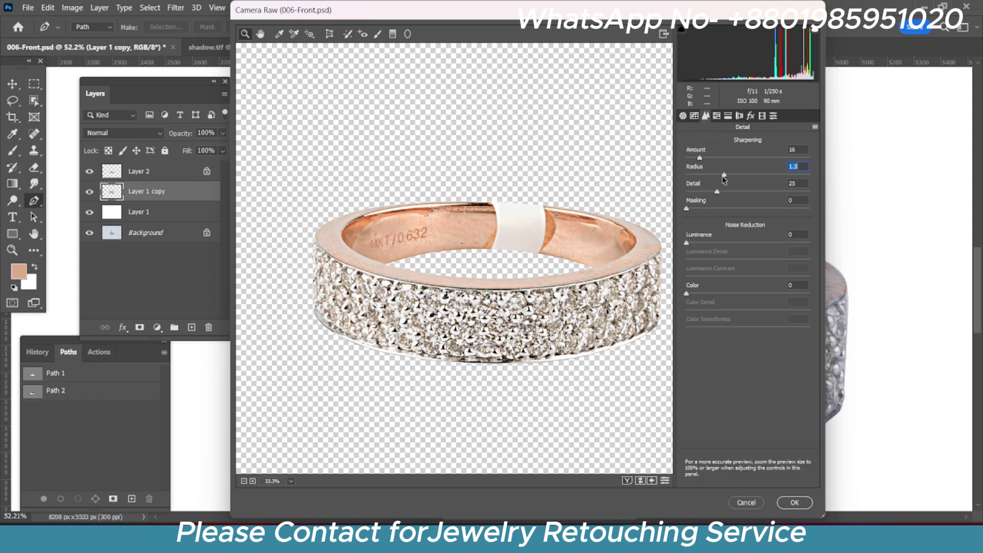
pyautogui.click(765, 243)
pyautogui.click(794, 502)
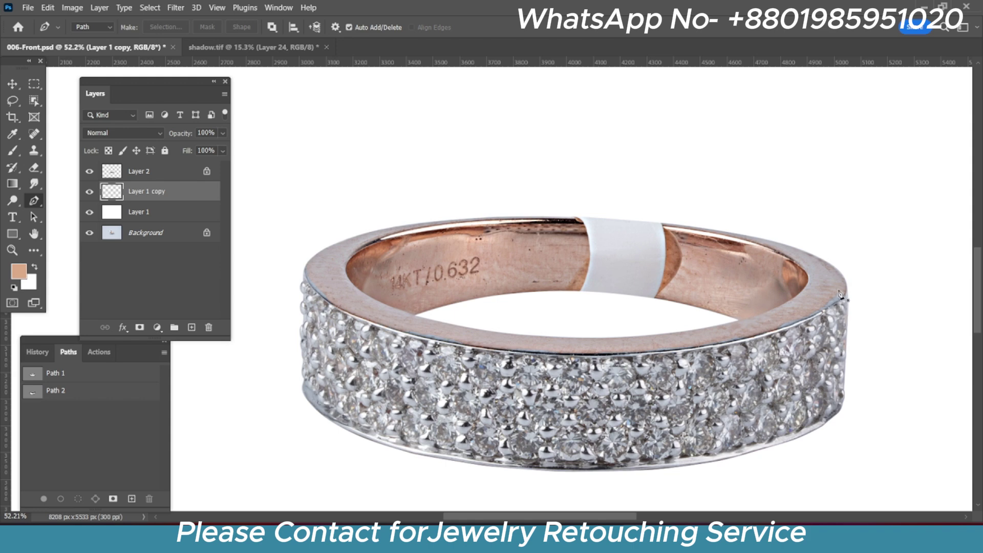
# Compare the brightened ring against the original Background, then save 006-Front.psd
pyautogui.scroll(2, 832, 289)
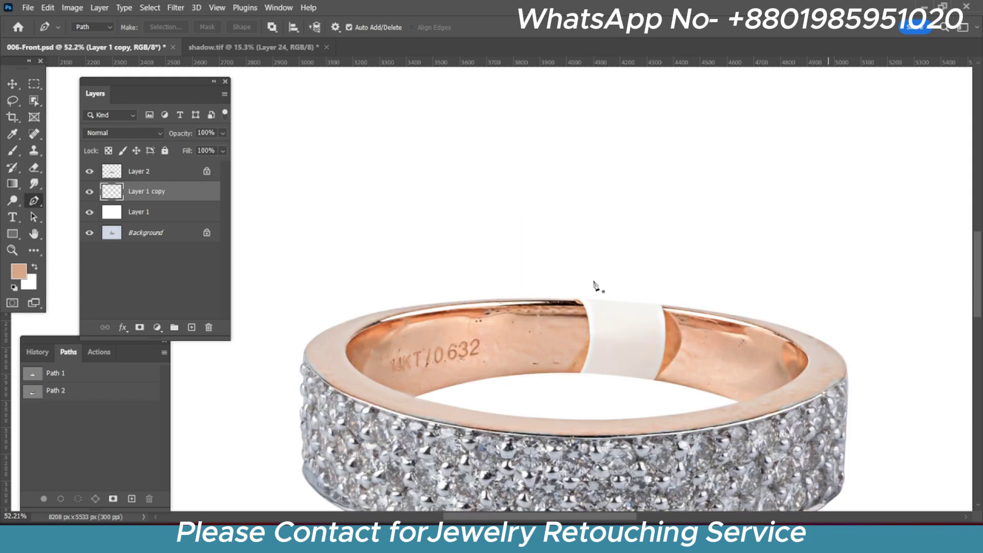
pyautogui.scroll(-3, 587, 287)
pyautogui.scroll(4, 643, 324)
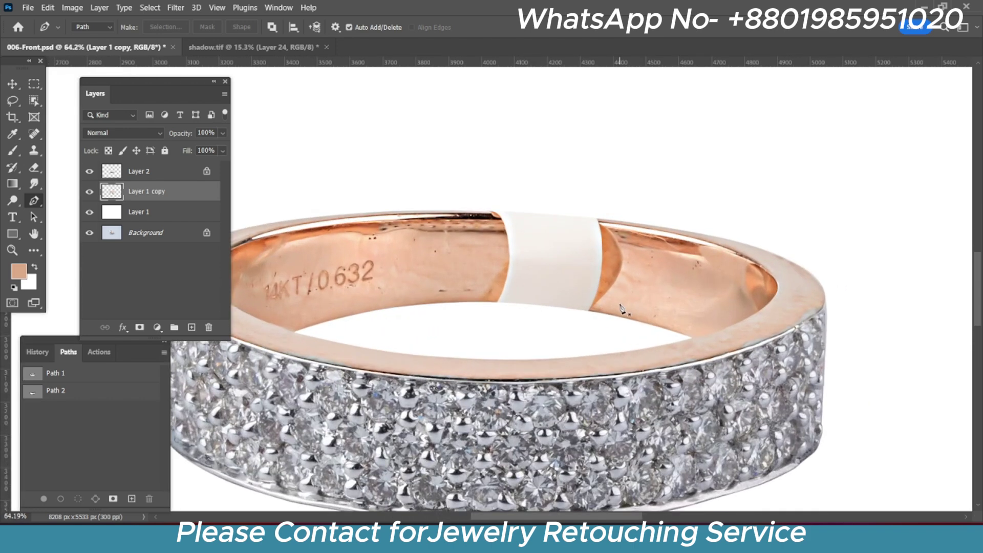
pyautogui.press('v')
pyautogui.scroll(-2, 515, 296)
pyautogui.scroll(-1, 512, 295)
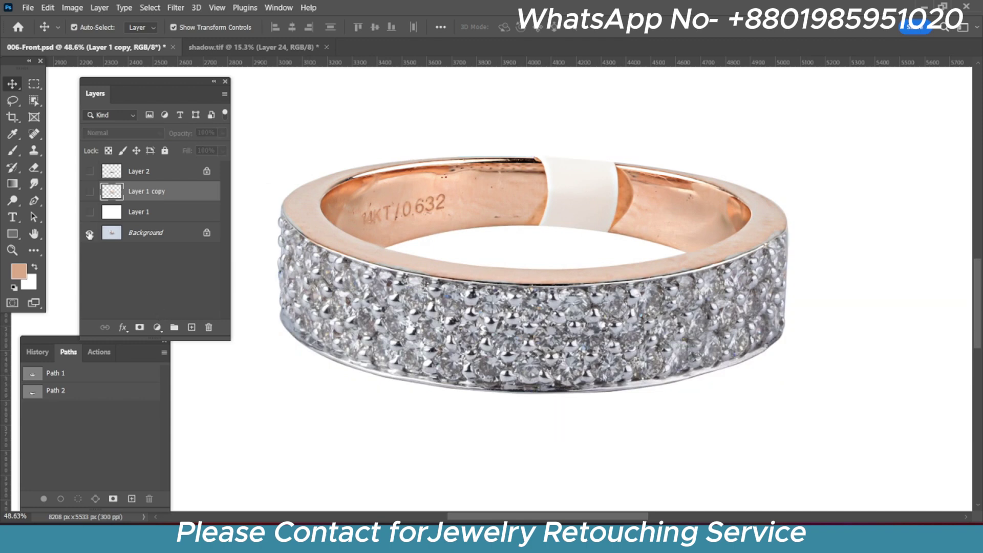
pyautogui.scroll(1, 699, 248)
pyautogui.hotkey('ctrl', 's')
pyautogui.scroll(1, 650, 248)
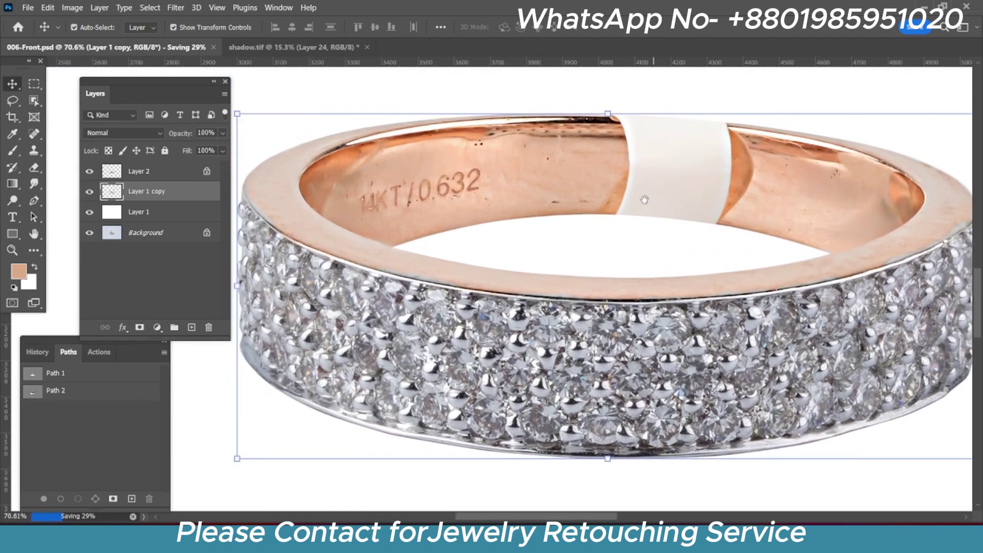
pyautogui.scroll(2, 363, 169)
# Create a new Path 3 and start it with curved anchors on the ring's left inner edge
pyautogui.press('p')
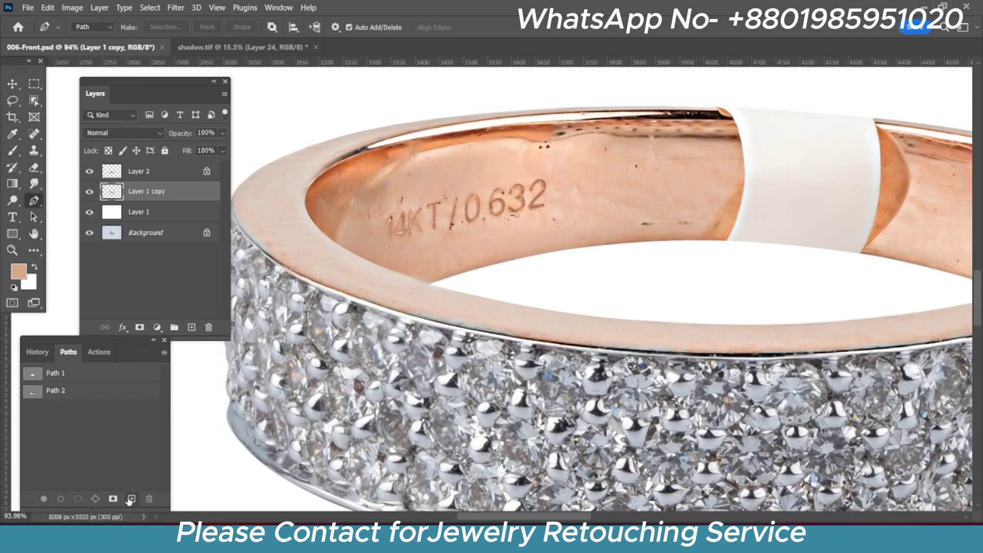
pyautogui.click(131, 498)
pyautogui.scroll(1, 374, 292)
pyautogui.scroll(2, 512, 352)
pyautogui.scroll(2, 612, 403)
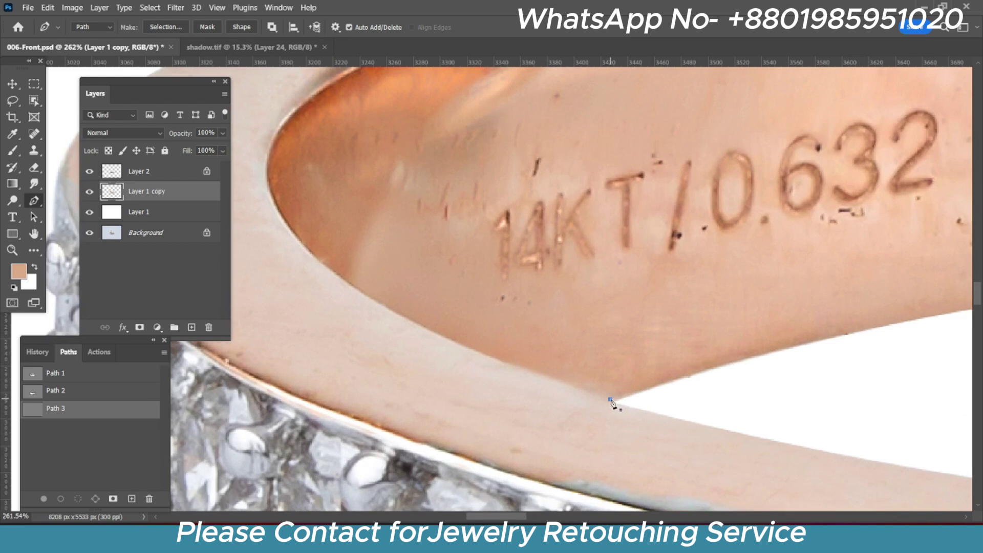
pyautogui.moveTo(404, 321); pyautogui.dragTo(371, 294)
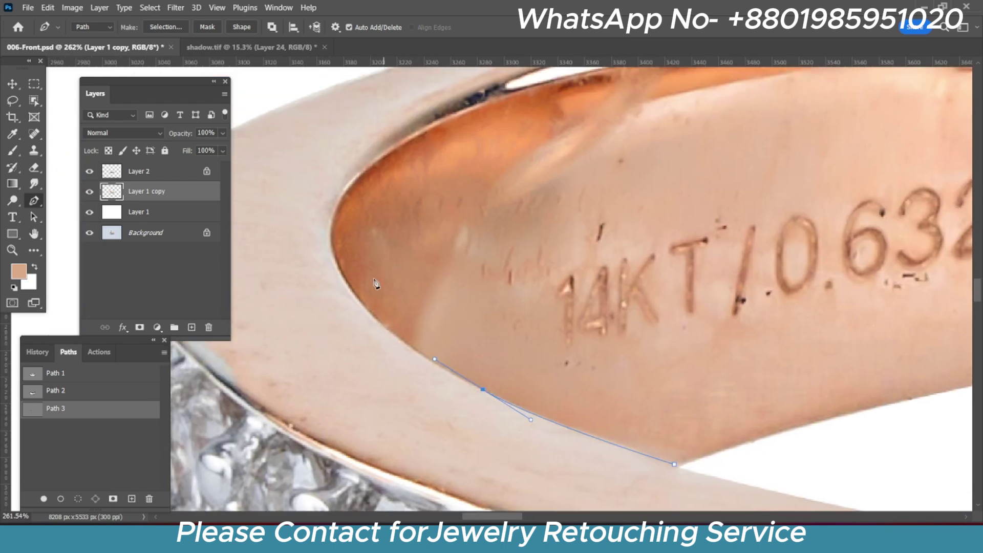
pyautogui.scroll(1, 371, 294)
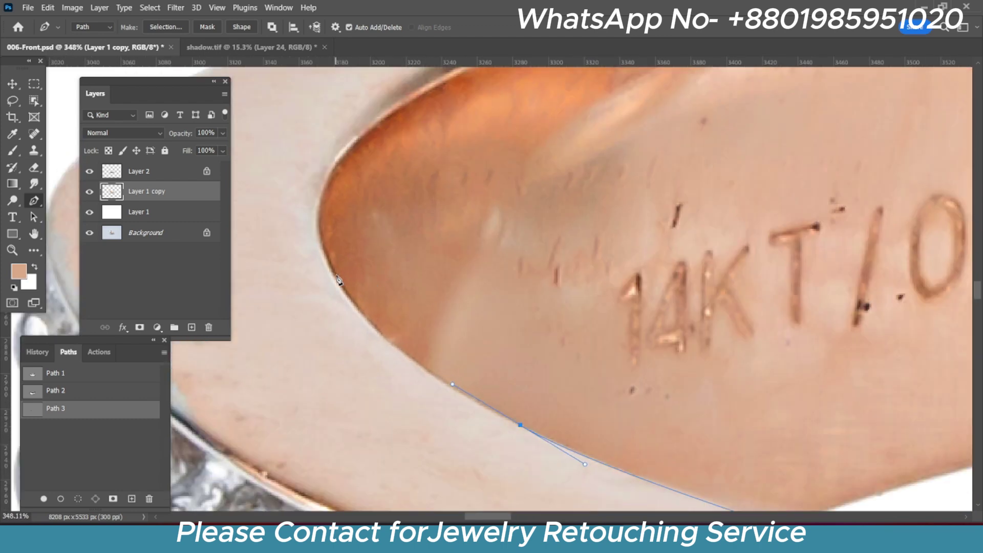
pyautogui.moveTo(337, 276)
pyautogui.mouseDown()
pyautogui.moveTo(322, 231)
pyautogui.moveTo(361, 324)
pyautogui.mouseUp()
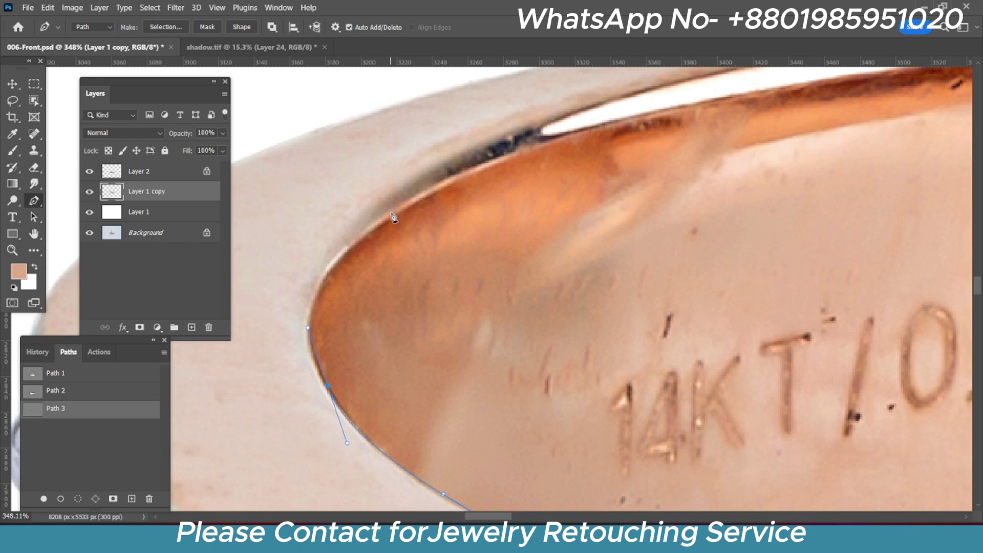
# Trace Path 3 up the left inner curve and along the top rim past the white tape
pyautogui.moveTo(393, 218); pyautogui.dragTo(493, 152)
pyautogui.scroll(-1, 493, 154)
pyautogui.moveTo(625, 194); pyautogui.dragTo(583, 291)
pyautogui.moveTo(762, 192); pyautogui.dragTo(901, 174)
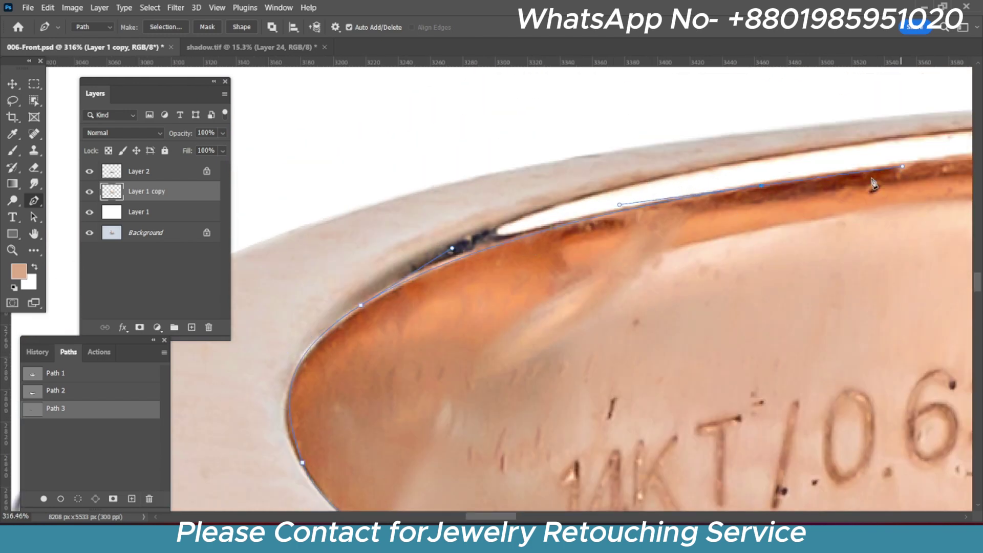
pyautogui.scroll(-3, 902, 173)
pyautogui.moveTo(814, 266); pyautogui.dragTo(927, 264)
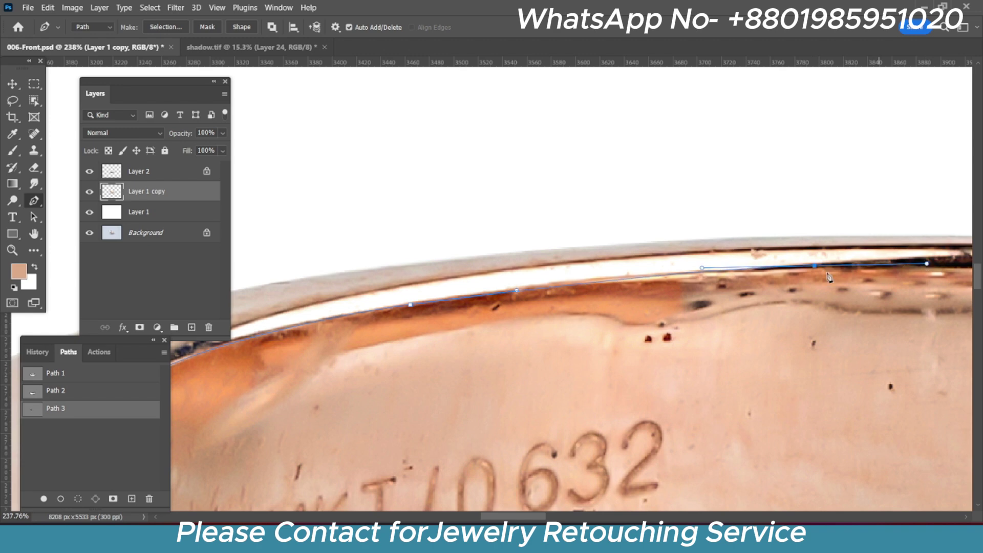
pyautogui.moveTo(614, 296); pyautogui.dragTo(507, 292)
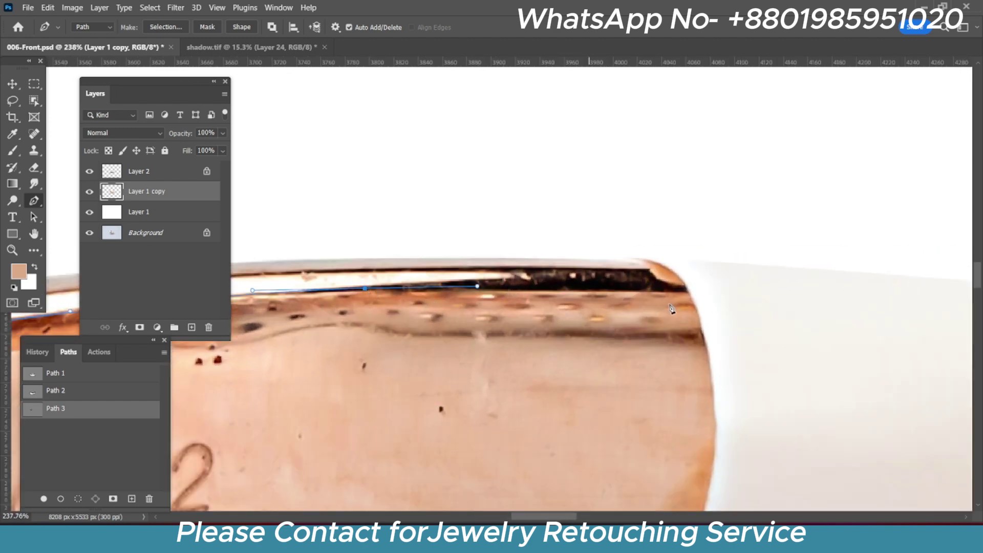
pyautogui.scroll(-2, 672, 309)
pyautogui.moveTo(844, 314); pyautogui.dragTo(955, 328)
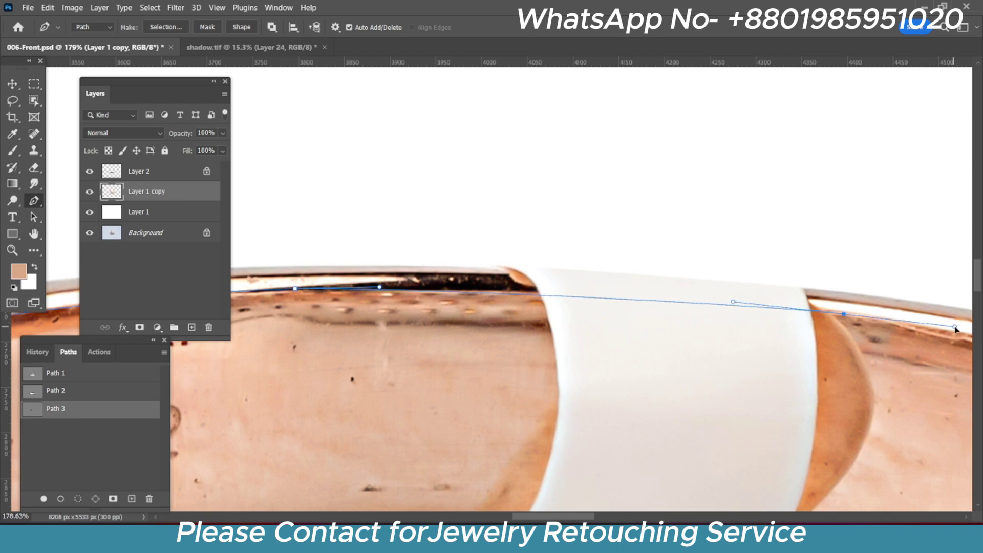
pyautogui.scroll(-2, 597, 296)
pyautogui.scroll(3, 787, 313)
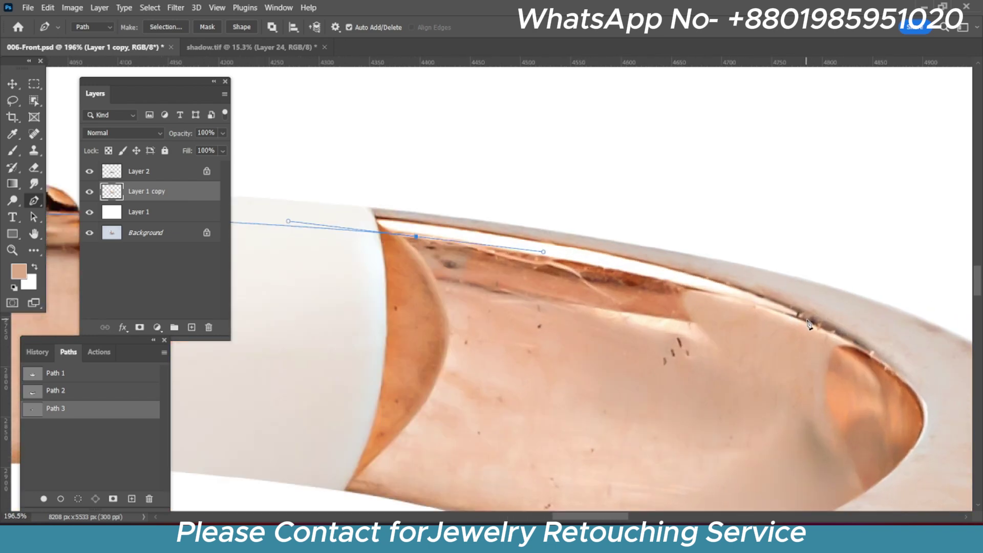
pyautogui.scroll(-2, 811, 331)
pyautogui.scroll(-2, 814, 335)
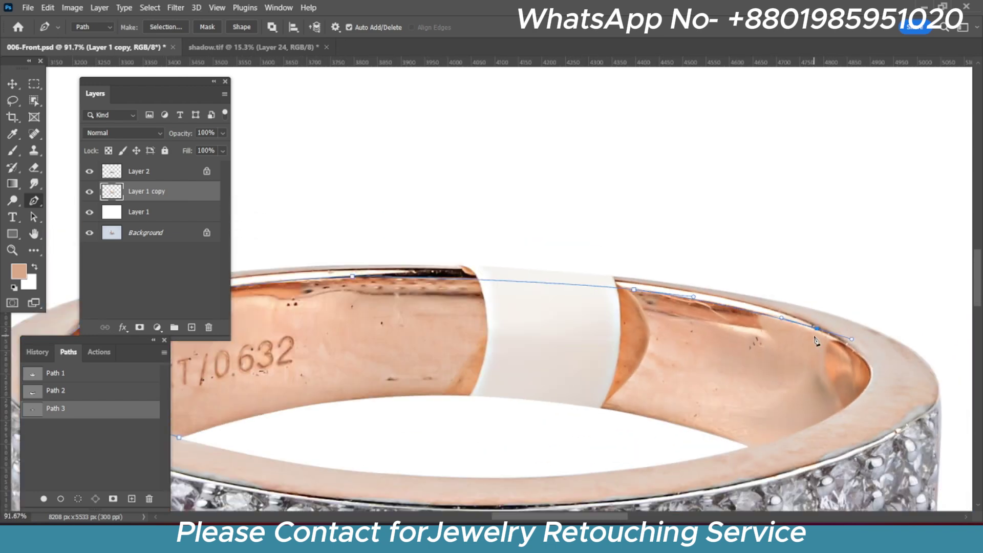
pyautogui.scroll(-1, 815, 338)
pyautogui.scroll(2, 469, 275)
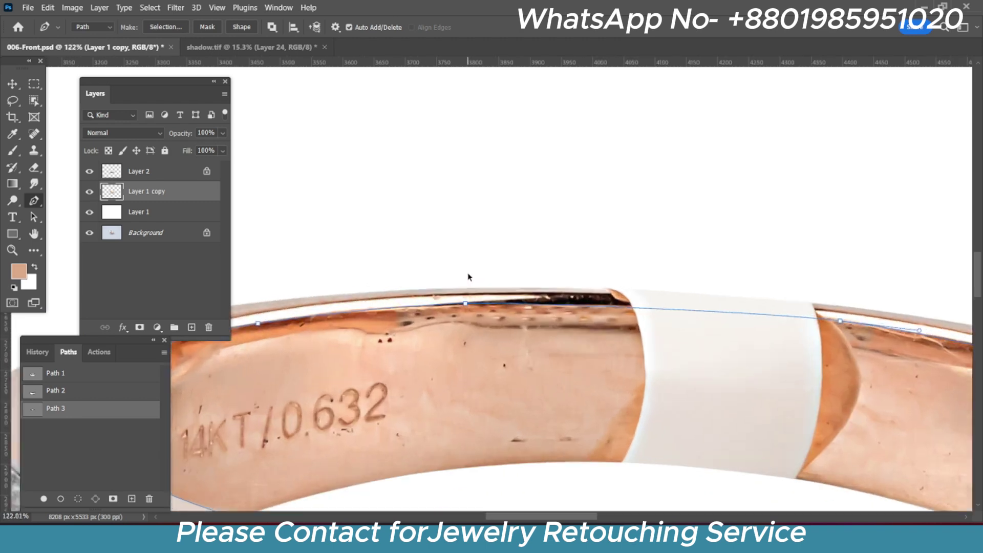
pyautogui.scroll(1, 468, 275)
pyautogui.scroll(-4, 468, 276)
pyautogui.scroll(1, 469, 278)
pyautogui.scroll(2, 469, 278)
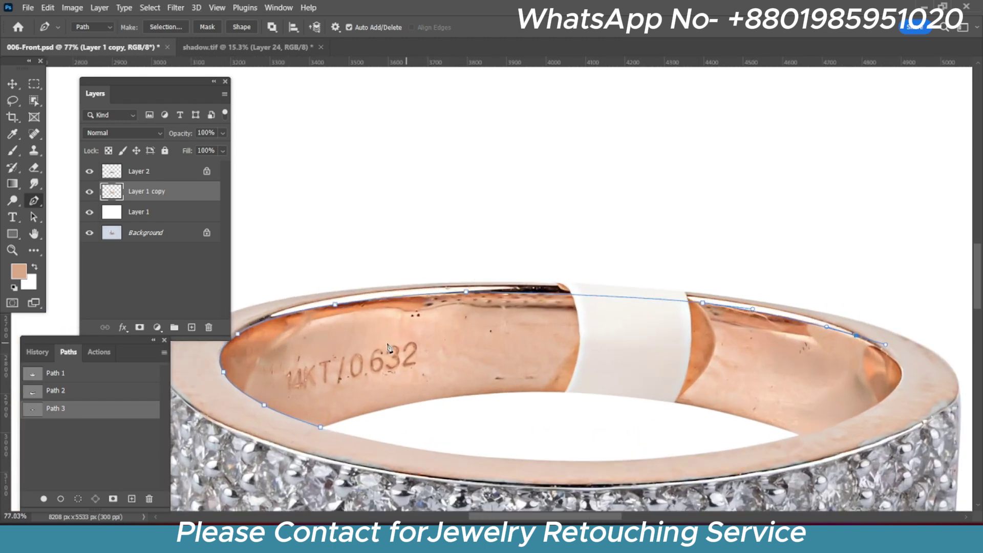
# Add smooth anchors to Path 3 down the ring's right inner curve
pyautogui.moveTo(388, 349); pyautogui.dragTo(572, 358)
pyautogui.scroll(2, 532, 286)
pyautogui.scroll(-1, 532, 286)
pyautogui.scroll(-1, 532, 286)
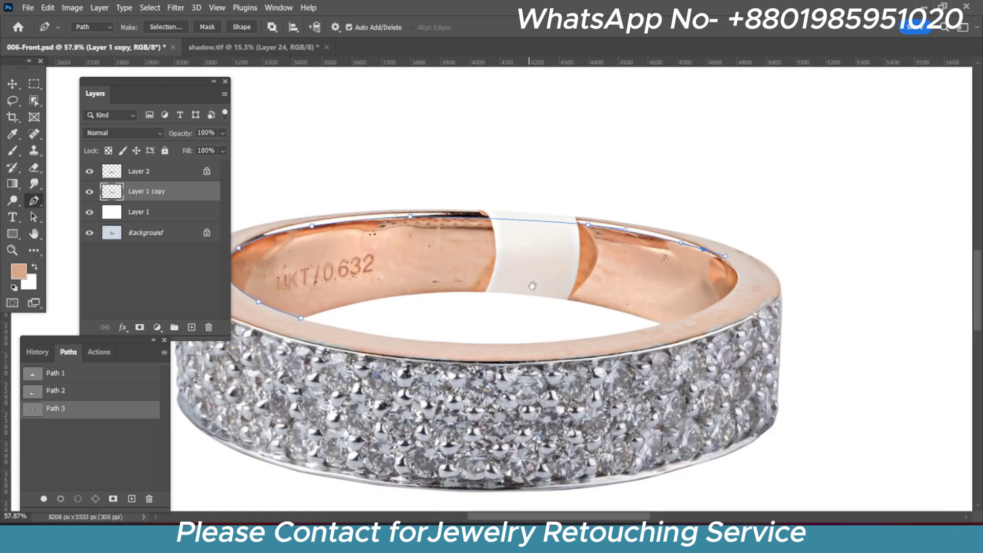
pyautogui.scroll(4, 728, 261)
pyautogui.scroll(4, 727, 261)
pyautogui.scroll(1, 772, 319)
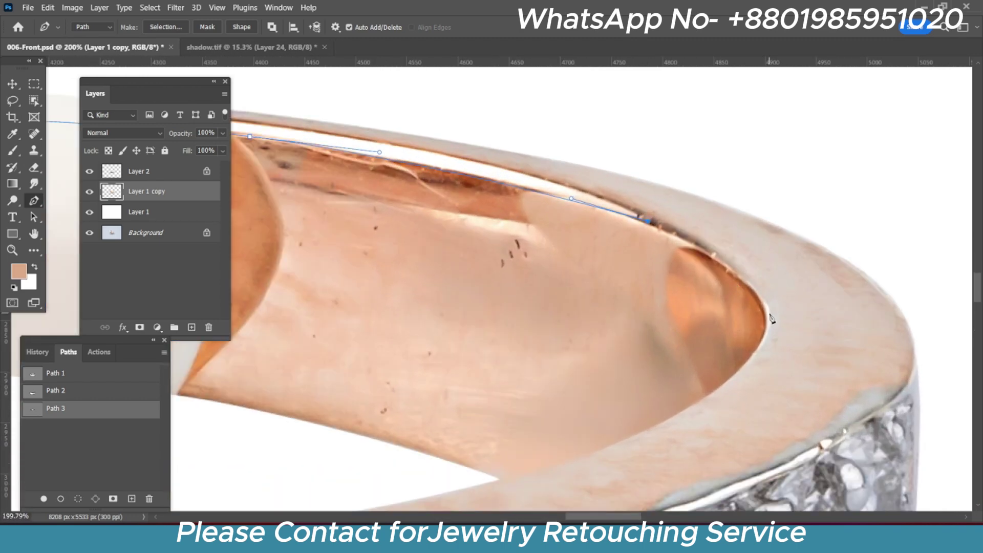
pyautogui.moveTo(767, 320)
pyautogui.mouseDown()
pyautogui.moveTo(779, 381)
pyautogui.moveTo(831, 420)
pyautogui.mouseUp()
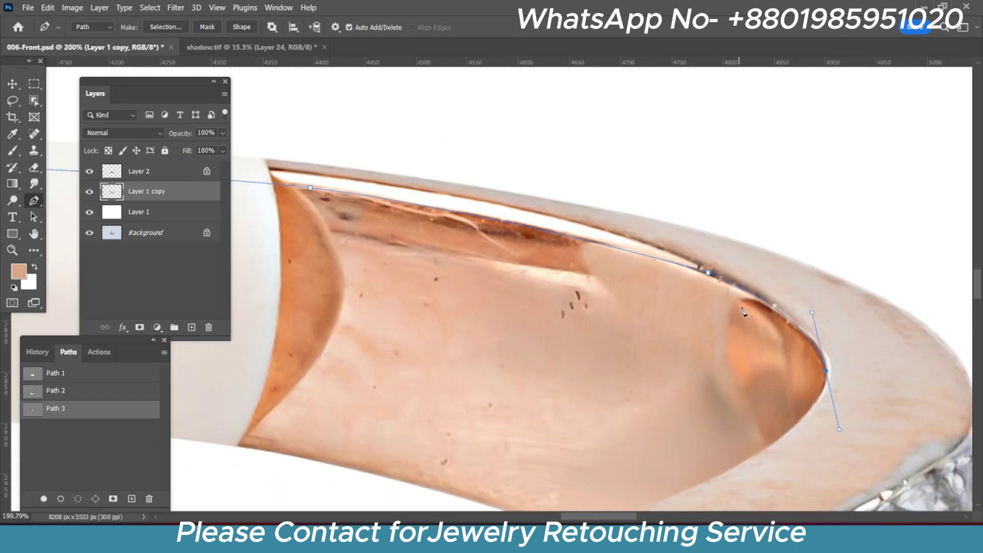
pyautogui.scroll(-4, 773, 358)
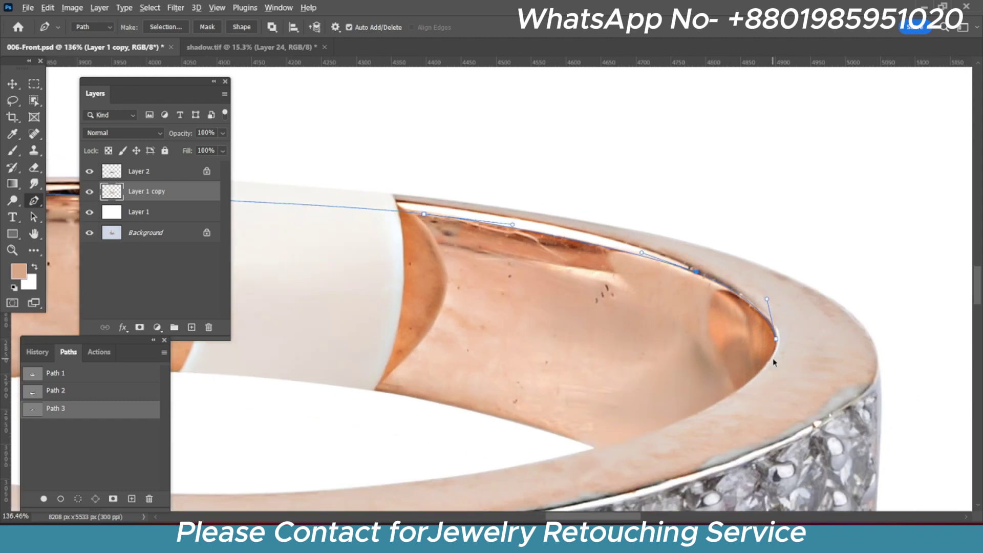
pyautogui.scroll(4, 855, 265)
pyautogui.scroll(2, 855, 265)
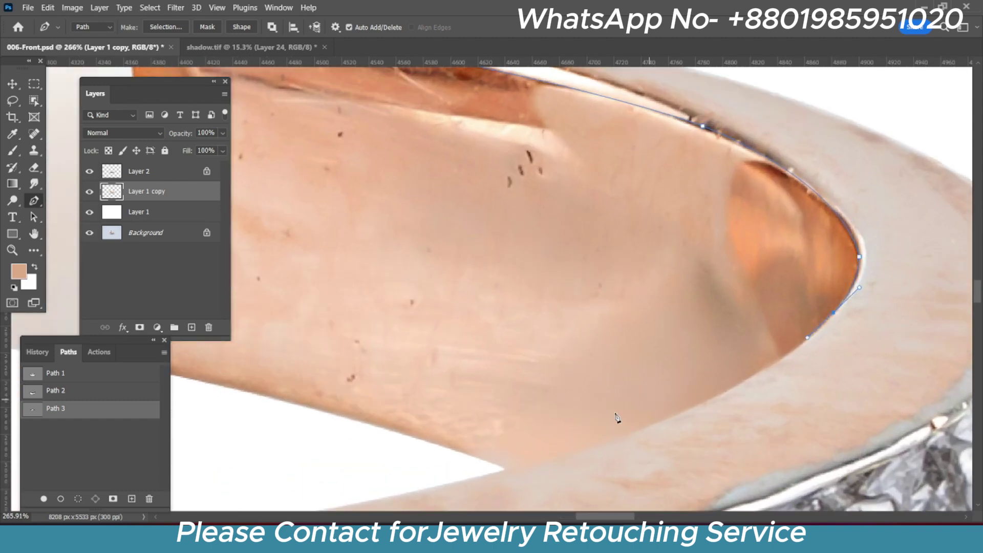
pyautogui.moveTo(519, 469); pyautogui.dragTo(310, 535)
pyautogui.moveTo(562, 483)
pyautogui.mouseDown()
pyautogui.moveTo(648, 343)
pyautogui.moveTo(417, 379)
pyautogui.moveTo(594, 325)
pyautogui.mouseUp()
# Continue Path 3 with anchors along the lower edge of the inner opening
pyautogui.scroll(-2, 616, 324)
pyautogui.moveTo(299, 246); pyautogui.dragTo(536, 237)
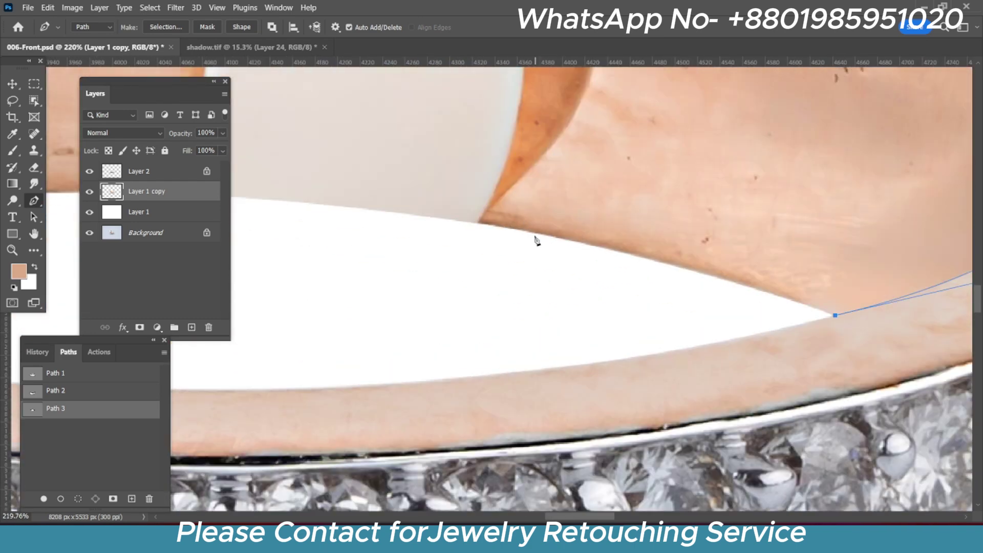
pyautogui.click(529, 230)
pyautogui.click(425, 215)
pyautogui.scroll(-1, 524, 195)
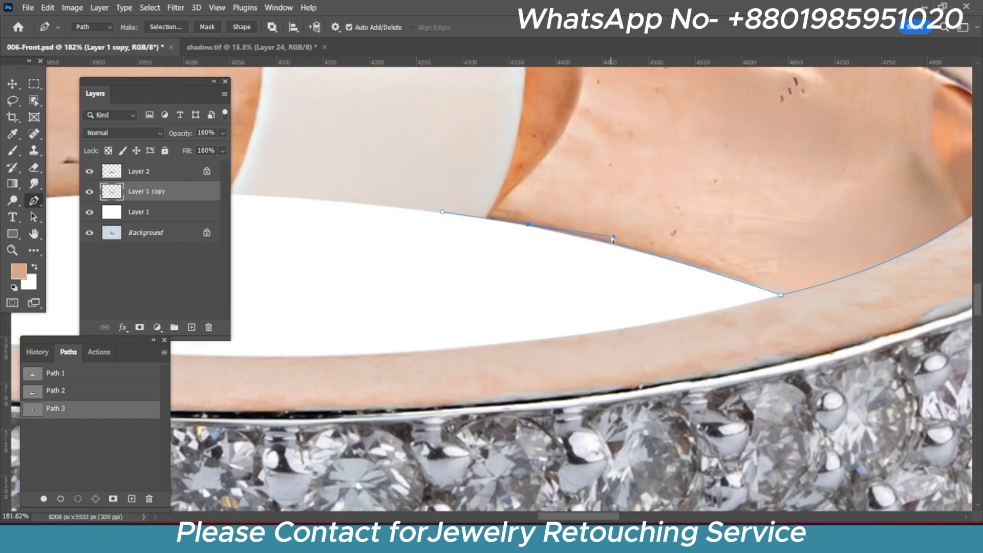
pyautogui.moveTo(620, 242); pyautogui.dragTo(645, 246)
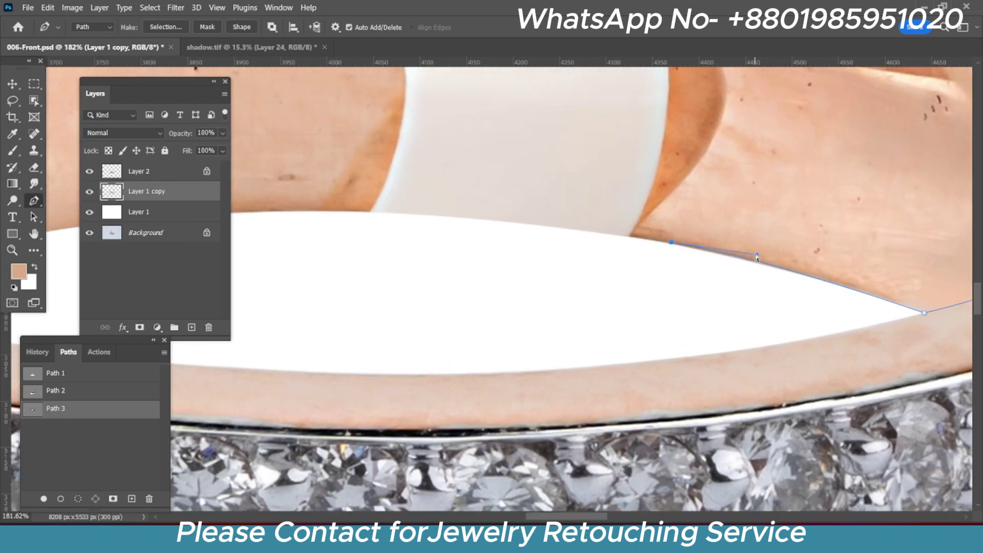
pyautogui.moveTo(673, 246); pyautogui.dragTo(752, 235)
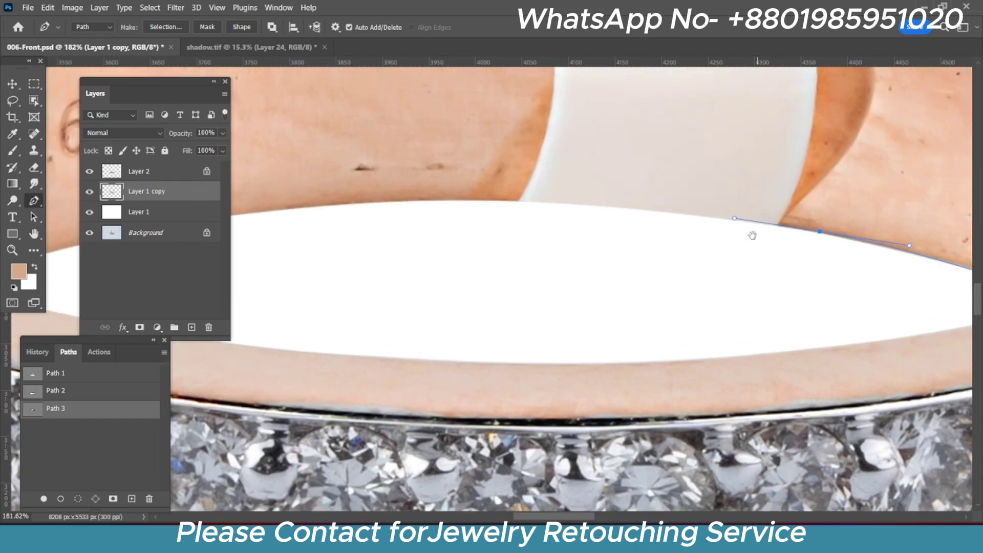
pyautogui.scroll(1, 482, 204)
pyautogui.scroll(1, 494, 213)
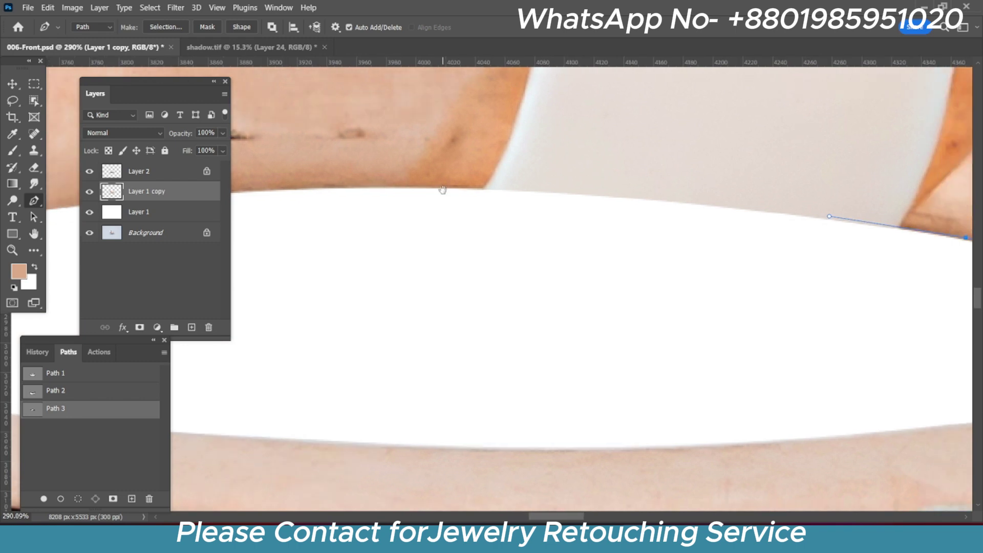
# Curve Path 3 back to the left tip where the inner band meets the rim
pyautogui.moveTo(404, 190); pyautogui.dragTo(239, 189)
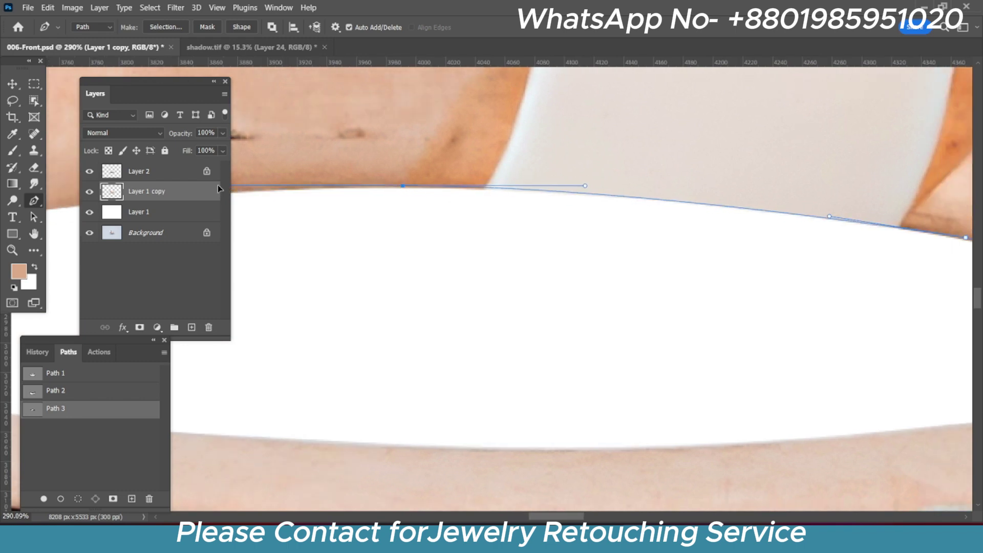
pyautogui.scroll(-1, 490, 190)
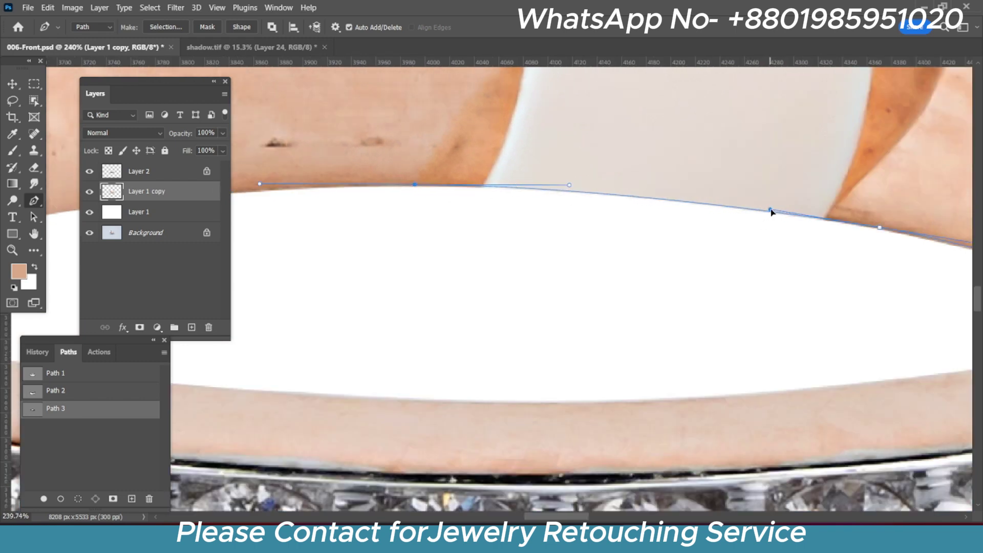
pyautogui.scroll(-1, 771, 212)
pyautogui.scroll(1, 681, 193)
pyautogui.scroll(1, 767, 194)
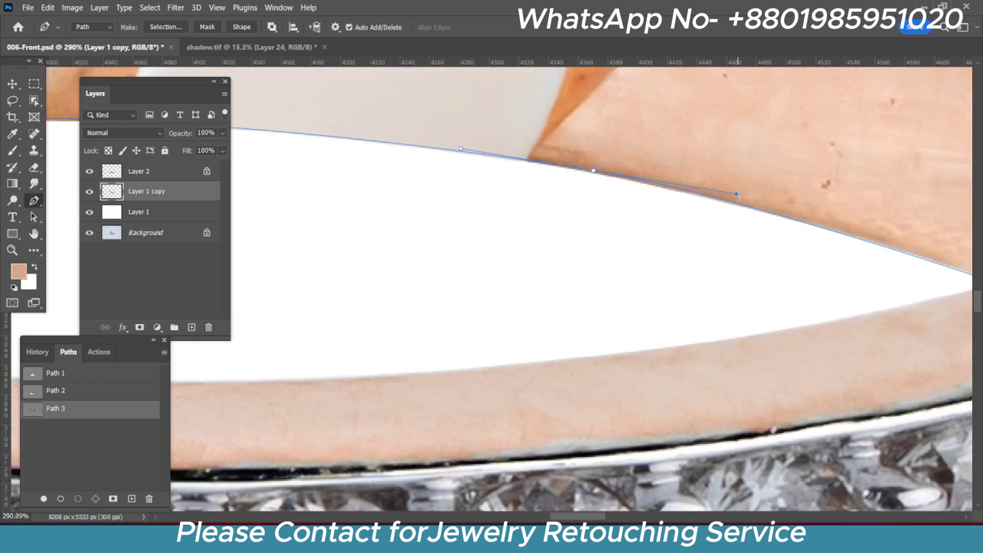
pyautogui.moveTo(738, 194); pyautogui.dragTo(826, 212)
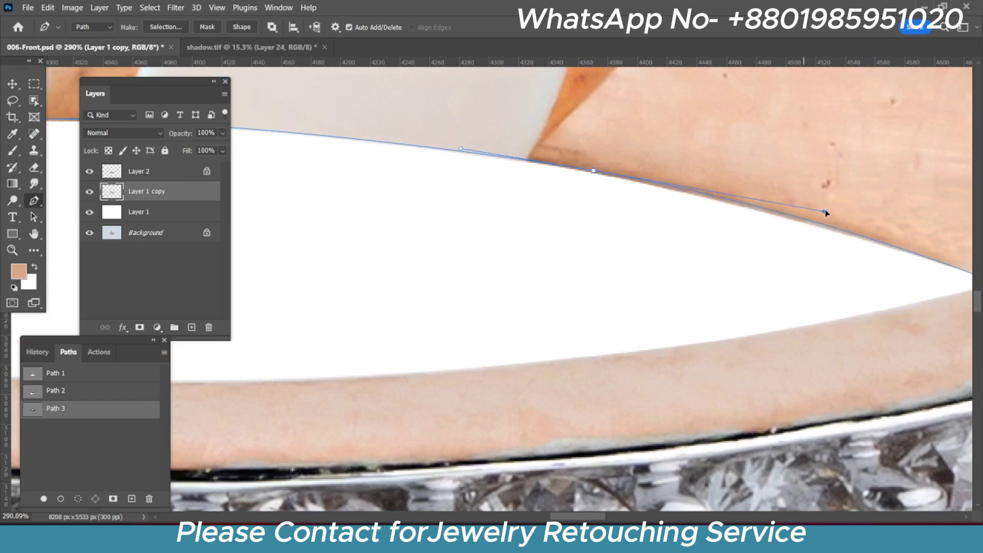
pyautogui.scroll(-1, 826, 214)
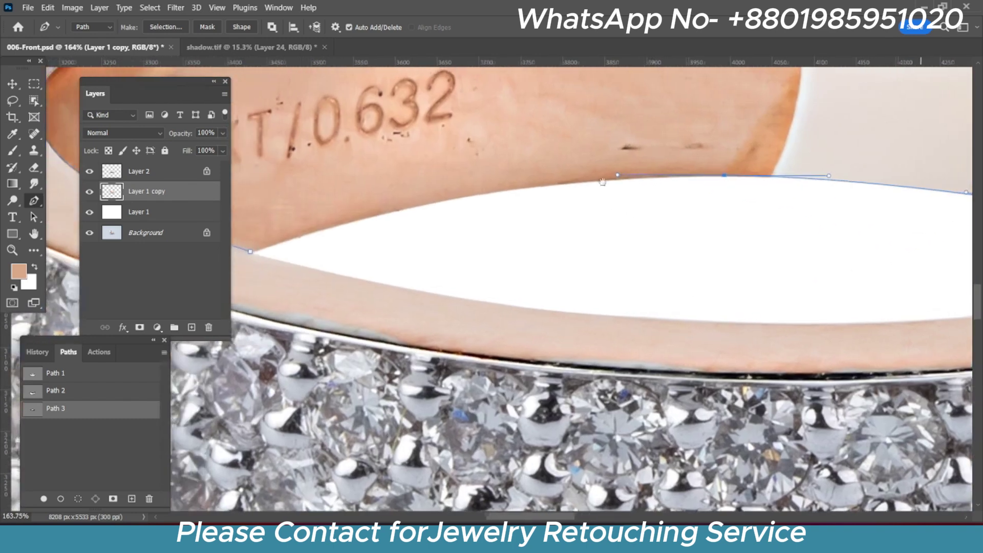
pyautogui.scroll(2, 622, 176)
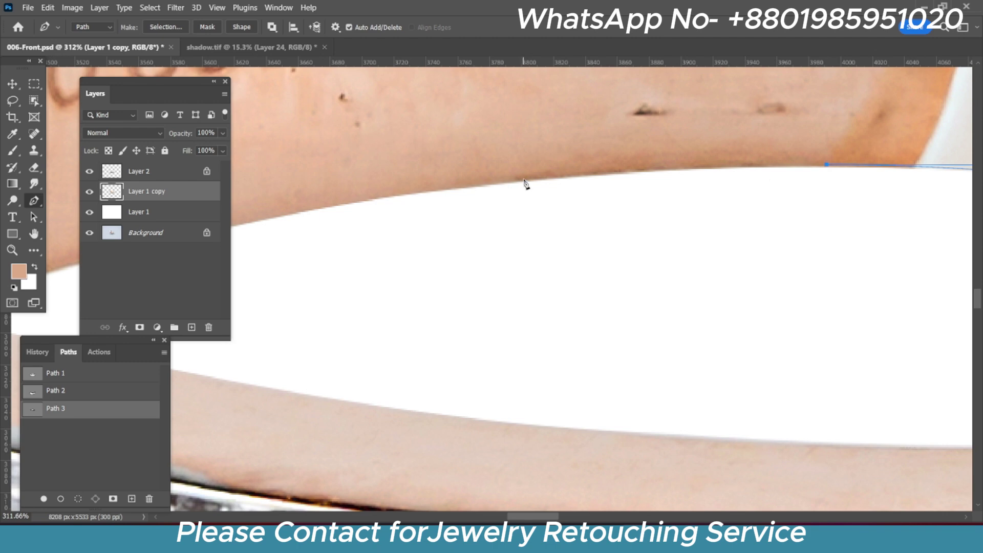
pyautogui.scroll(-2, 423, 191)
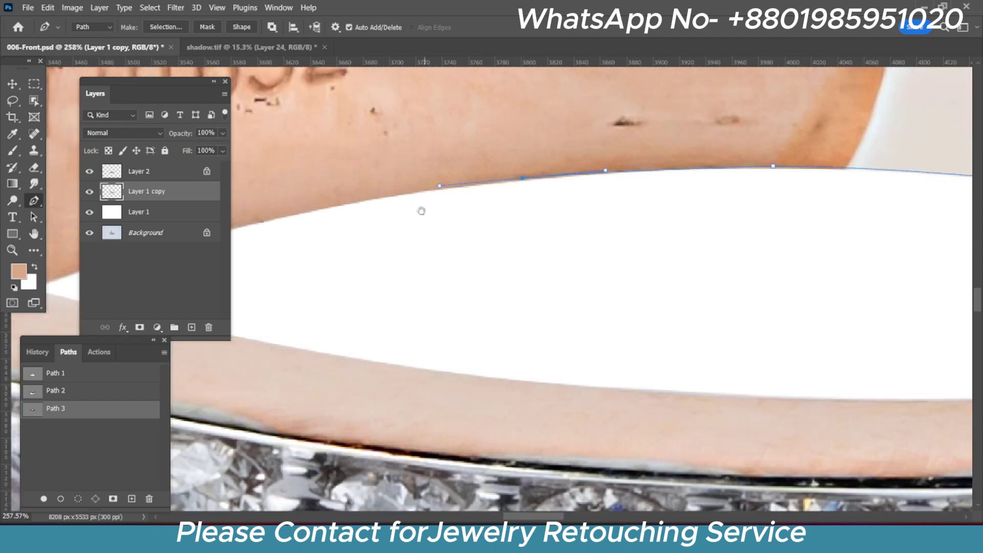
pyautogui.scroll(1, 422, 210)
pyautogui.click(351, 255)
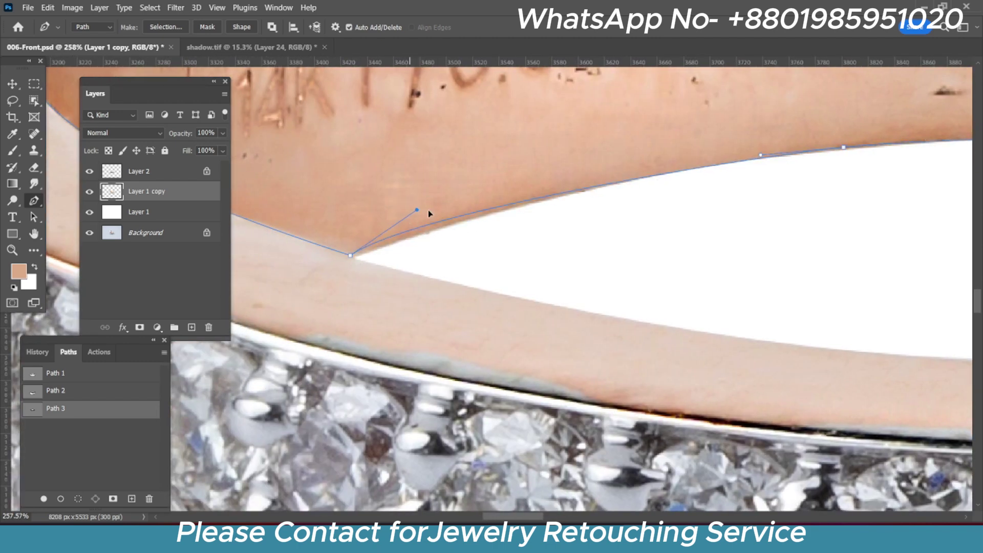
pyautogui.moveTo(429, 213); pyautogui.dragTo(568, 187)
pyautogui.scroll(-5, 572, 186)
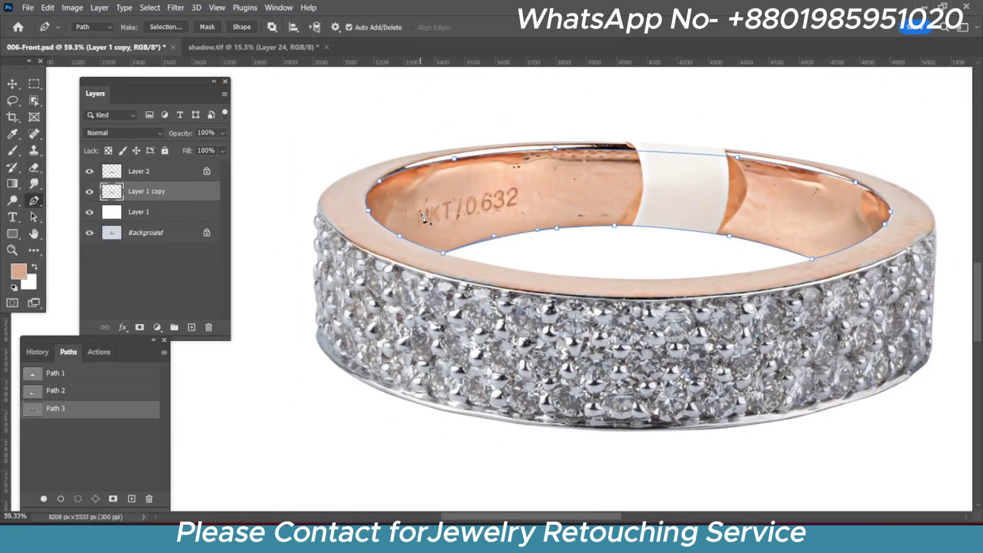
# Turn Path 3 into a feathered selection and copy it to Layer 3 with locked transparency
pyautogui.hotkey('ctrl', 'Return')
pyautogui.hotkey('shift', 'F6')
pyautogui.press('Return')
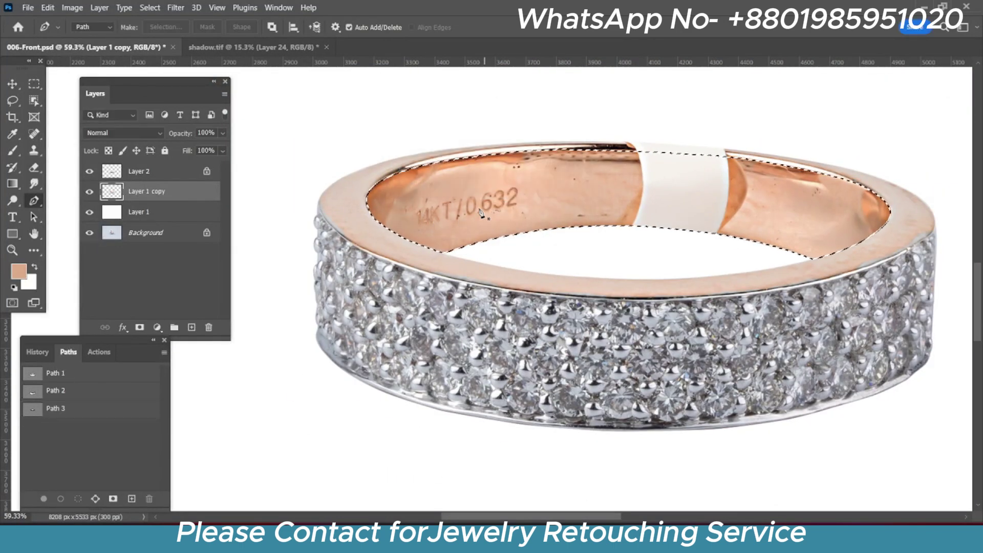
pyautogui.hotkey('ctrl', 'j')
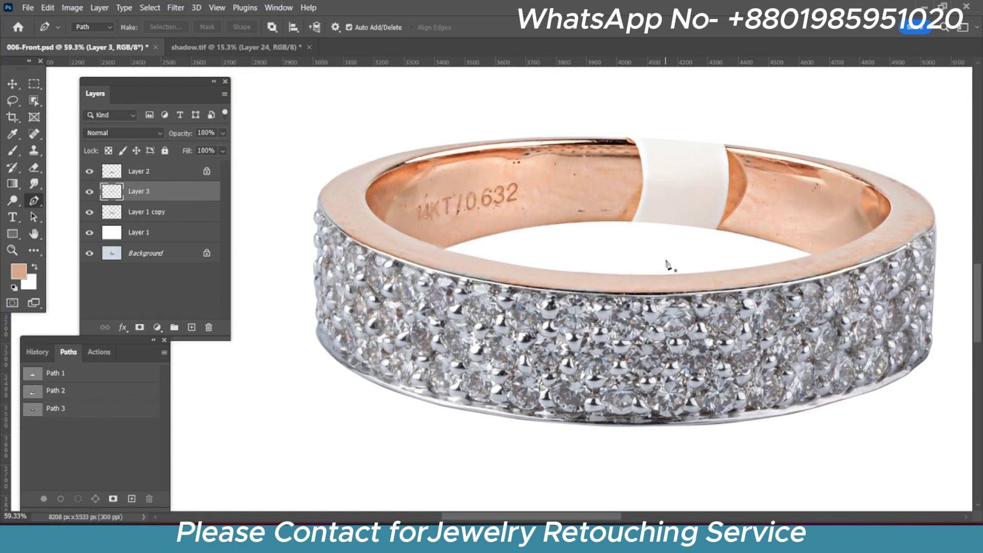
pyautogui.click(108, 150)
pyautogui.scroll(1, 825, 197)
# Paint sampled peach over the white tag and engraving with a large soft brush
pyautogui.press('i')
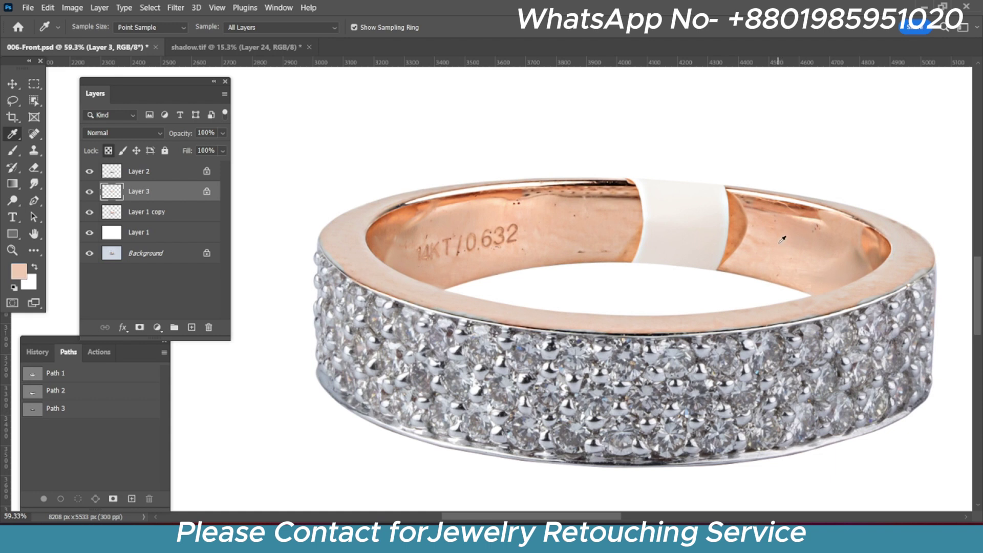
pyautogui.press('b')
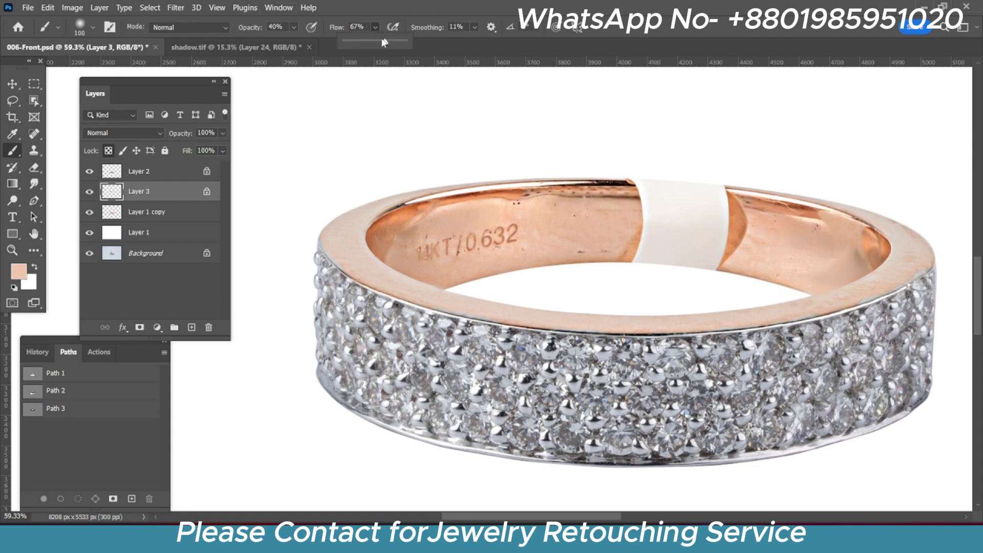
pyautogui.press(']')
pyautogui.press(']')
pyautogui.press(']')
pyautogui.moveTo(537, 215)
pyautogui.mouseDown()
pyautogui.moveTo(835, 197)
pyautogui.moveTo(501, 179)
pyautogui.moveTo(721, 193)
pyautogui.moveTo(509, 171)
pyautogui.moveTo(922, 237)
pyautogui.mouseUp()
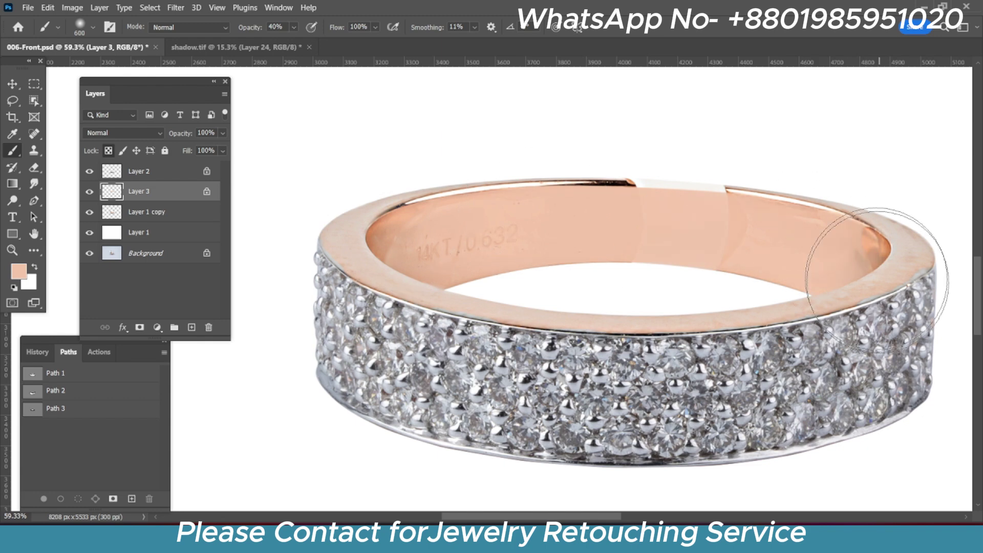
pyautogui.press(']')
pyautogui.scroll(2, 610, 171)
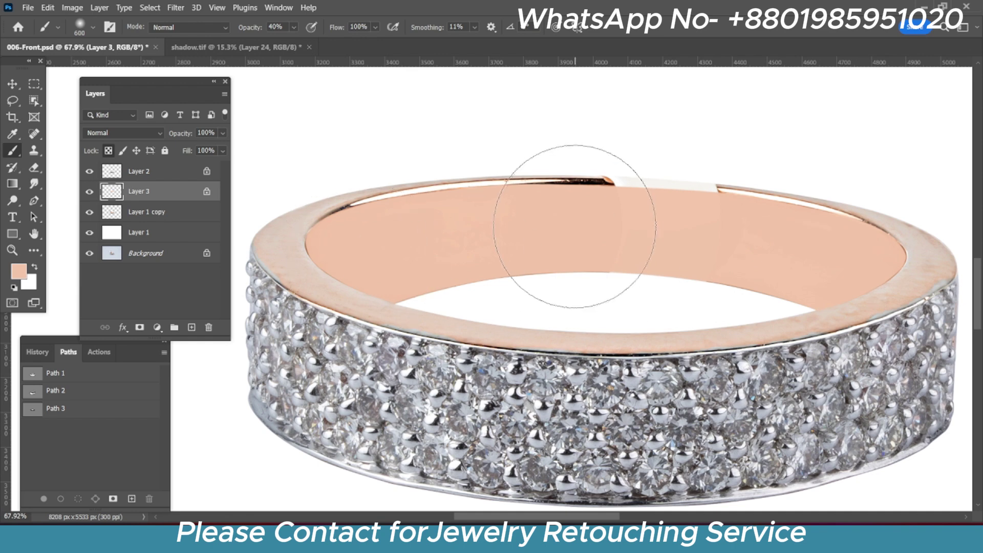
# Sample a lighter tone from the ring and enlarge the brush further
pyautogui.press('i')
pyautogui.click(279, 240)
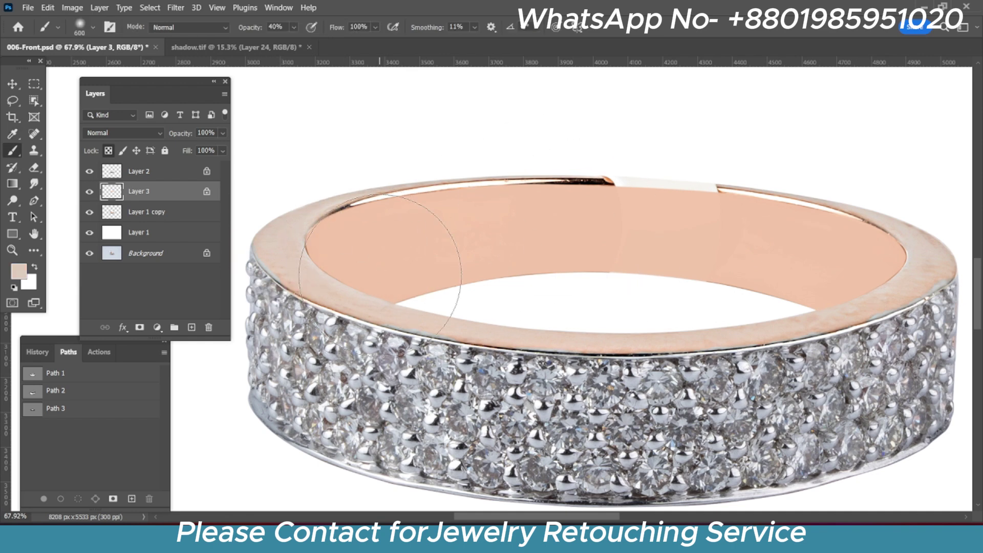
pyautogui.press('b')
pyautogui.scroll(-3, 436, 252)
pyautogui.scroll(3, 702, 200)
pyautogui.scroll(2, 702, 199)
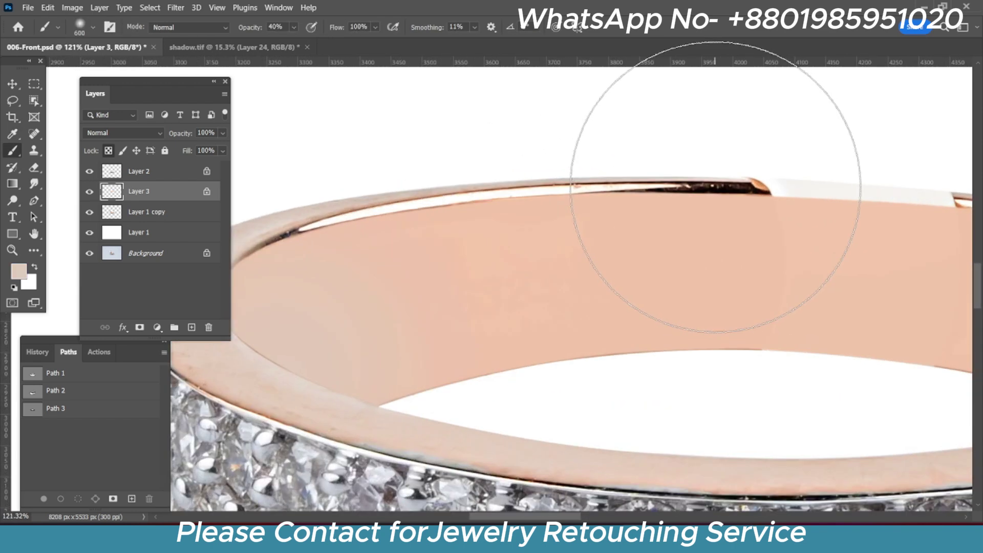
pyautogui.press('o')
pyautogui.press('i')
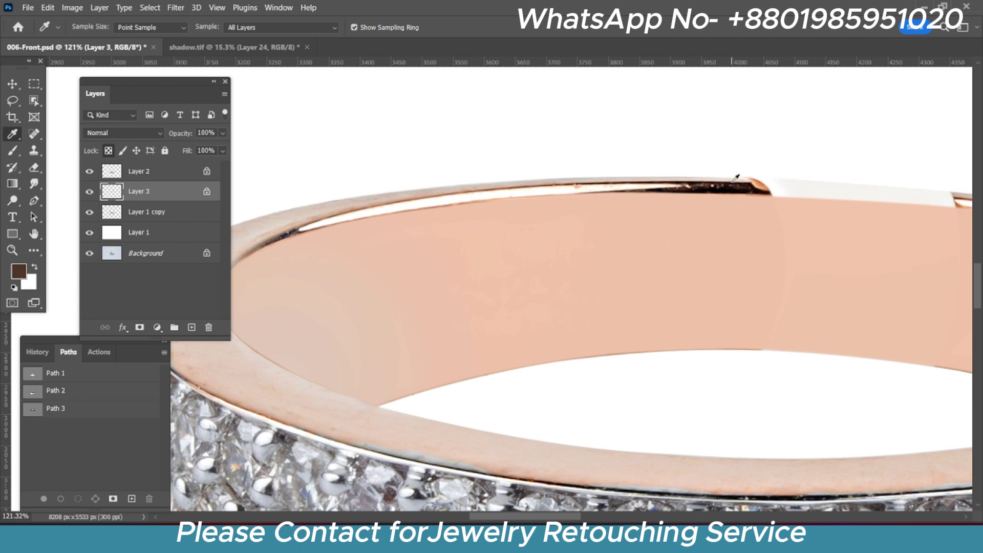
pyautogui.press('b')
pyautogui.scroll(-1, 604, 263)
pyautogui.scroll(-1, 603, 263)
pyautogui.scroll(-1, 463, 332)
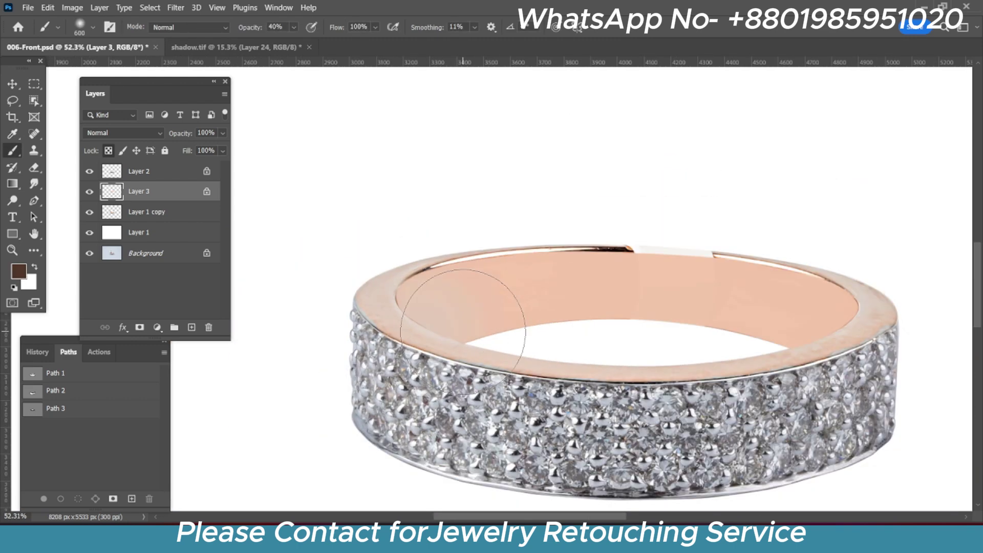
pyautogui.press(']')
pyautogui.press(']')
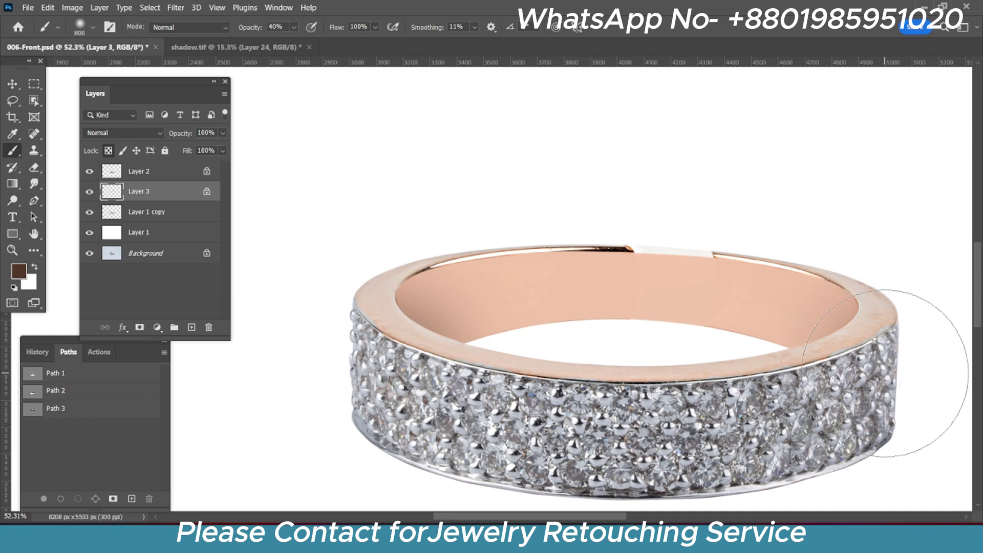
# Paint a soft white highlight down the centre of the inner band
pyautogui.scroll(-1, 630, 316)
pyautogui.scroll(1, 876, 175)
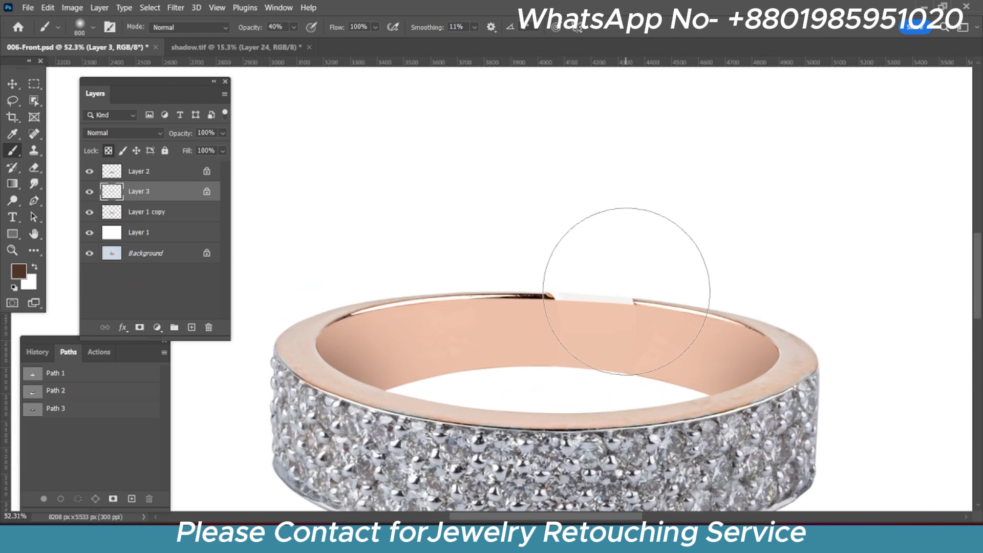
pyautogui.keyDown('alt'); pyautogui.click(583, 215); pyautogui.keyUp('alt')
pyautogui.moveTo(545, 286)
pyautogui.mouseDown()
pyautogui.moveTo(520, 307)
pyautogui.moveTo(534, 359)
pyautogui.mouseUp()
pyautogui.scroll(-2, 535, 392)
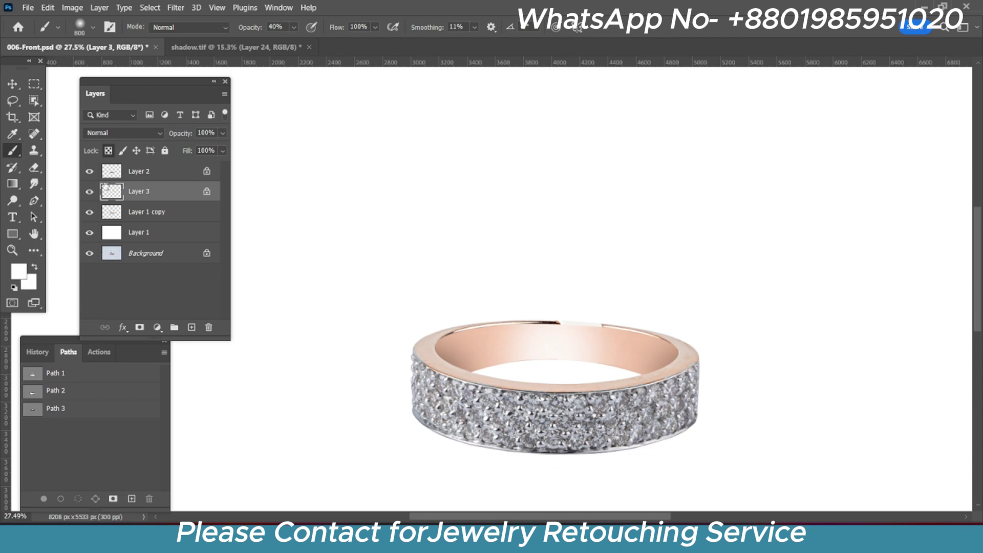
# Toggle Layer 3 off and on to compare the band before and after
pyautogui.click(90, 192)
pyautogui.click(90, 192)
pyautogui.scroll(5, 581, 313)
pyautogui.scroll(-4, 589, 317)
pyautogui.scroll(4, 406, 313)
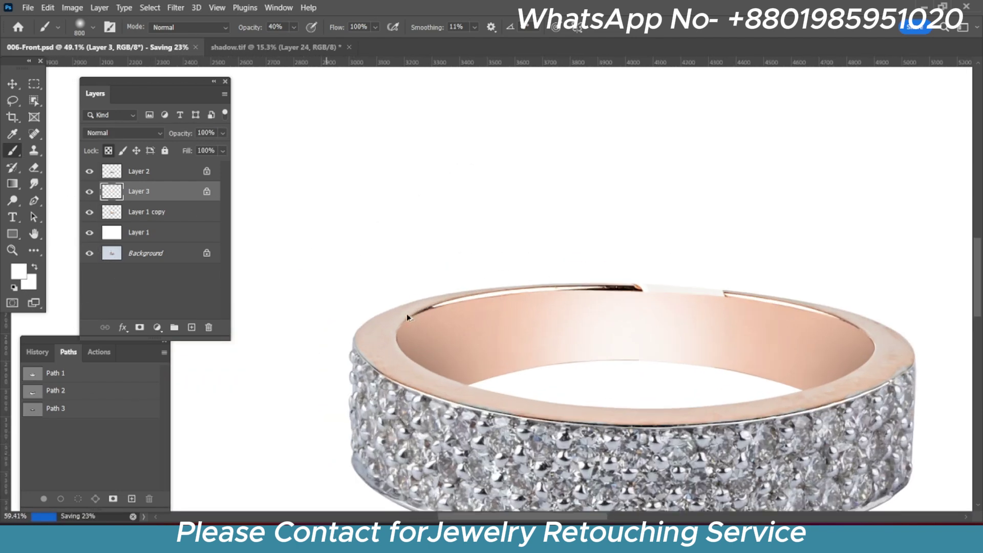
pyautogui.scroll(2, 406, 314)
pyautogui.scroll(-2, 301, 311)
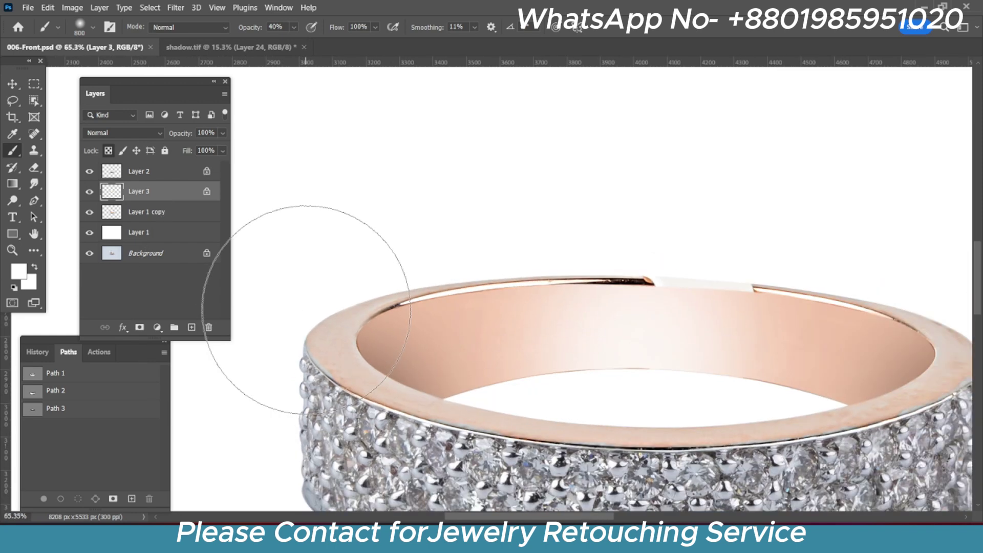
pyautogui.scroll(-2, 314, 312)
pyautogui.scroll(3, 509, 275)
pyautogui.scroll(-1, 506, 273)
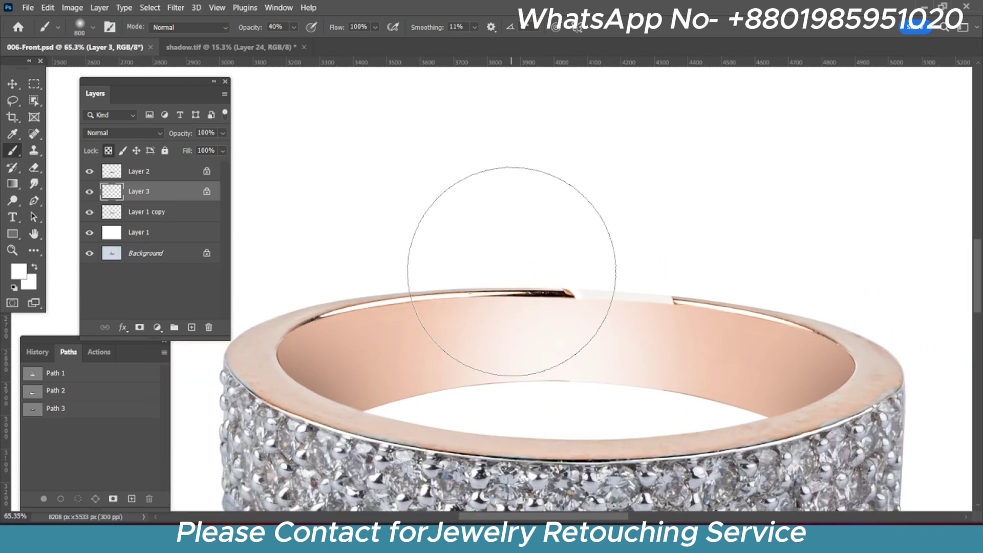
# Start a new empty path on Layer 1 copy with the Pen tool, zoomed onto the ring's top rim
pyautogui.press('p')
pyautogui.click(123, 212)
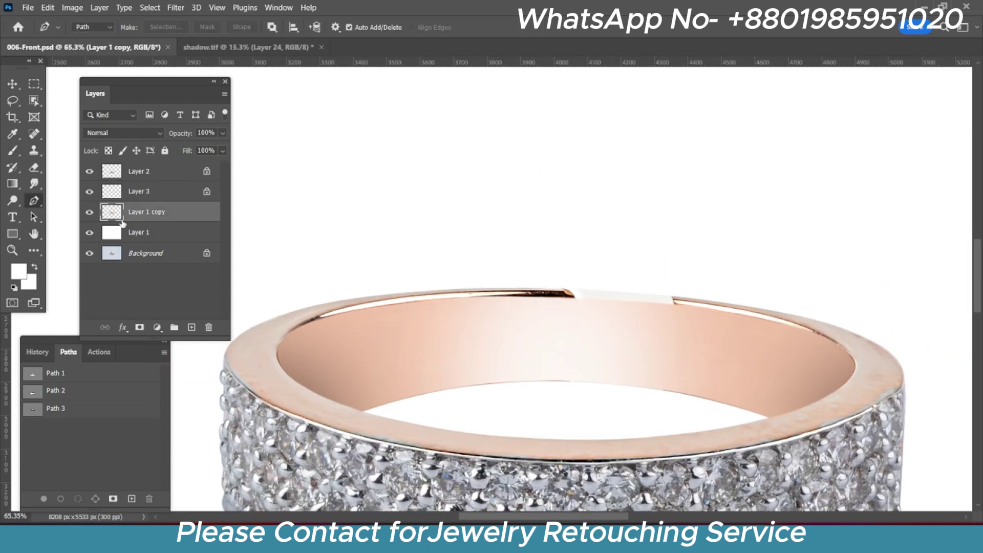
pyautogui.click(114, 499)
pyautogui.scroll(3, 382, 325)
pyautogui.scroll(3, 383, 321)
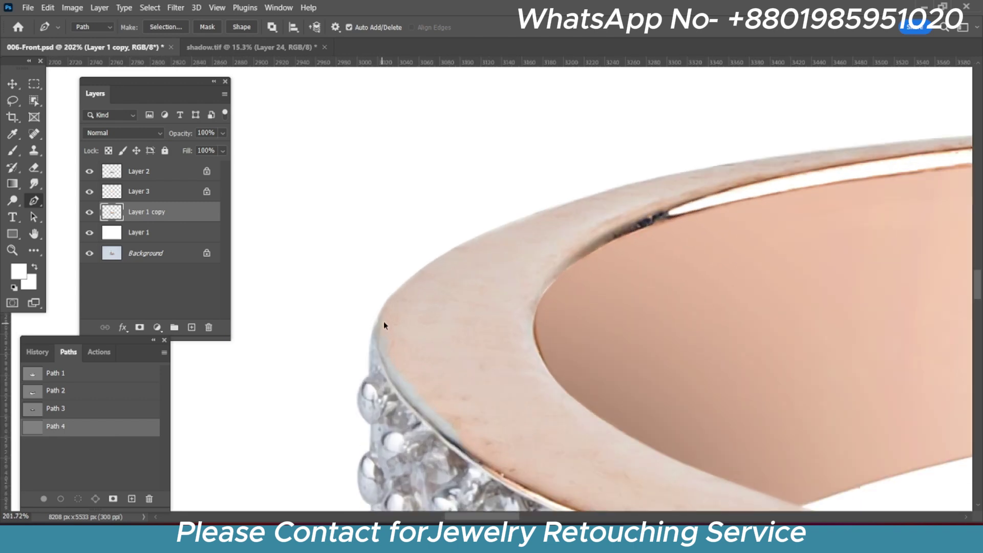
pyautogui.scroll(1, 377, 331)
pyautogui.hscroll(5, 272, 242)
pyautogui.hscroll(5, 512, 256)
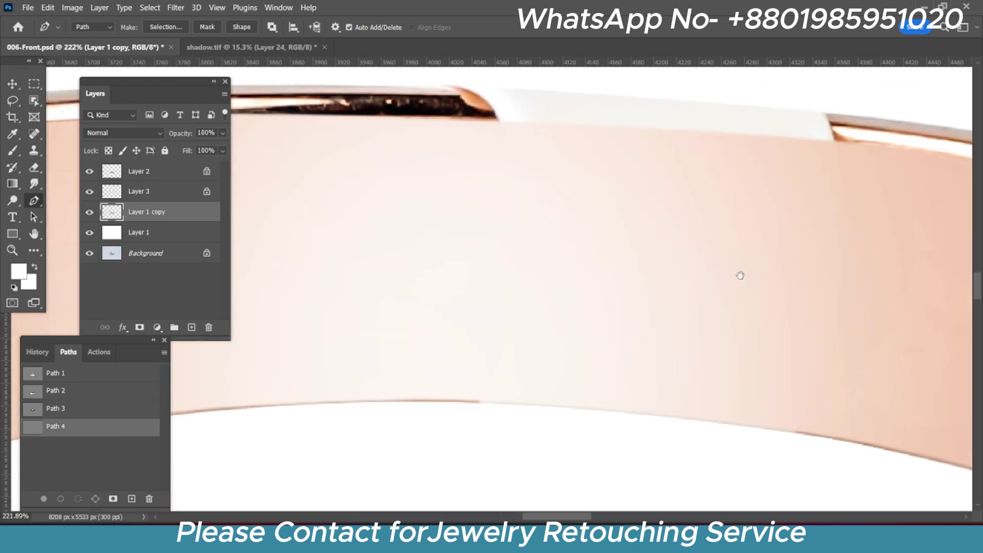
pyautogui.hscroll(5, 739, 274)
pyautogui.hscroll(4, 782, 309)
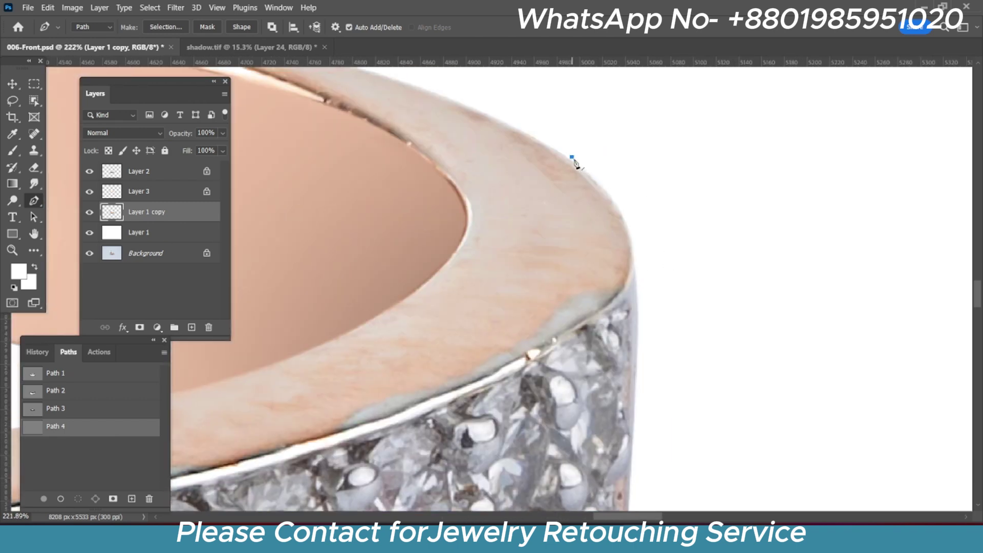
# Place smooth anchors along the rim's outer edge where it meets the stone band
pyautogui.moveTo(628, 237); pyautogui.dragTo(634, 278)
pyautogui.moveTo(580, 324); pyautogui.dragTo(556, 338)
pyautogui.scroll(-2, 534, 353)
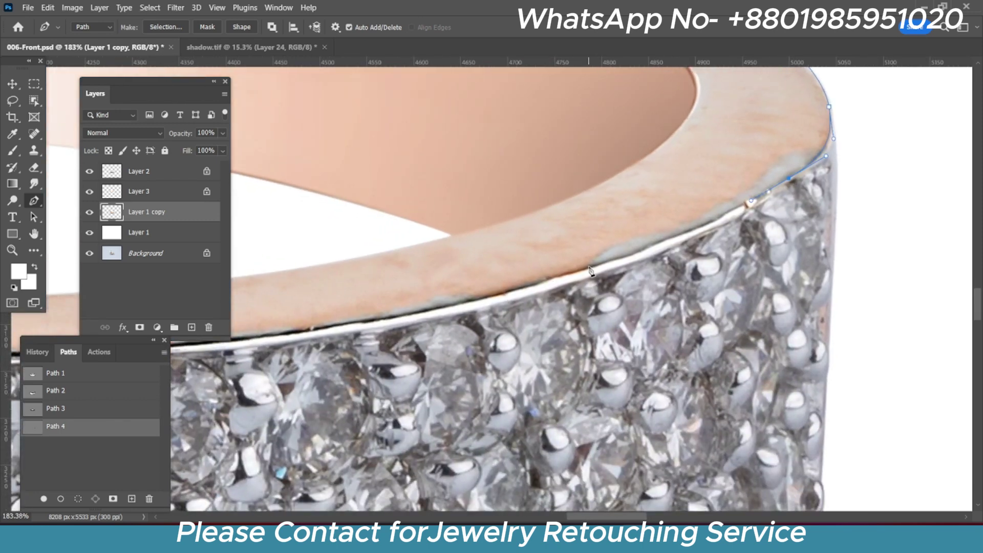
pyautogui.moveTo(589, 268); pyautogui.dragTo(509, 293)
pyautogui.hscroll(-5, 628, 254)
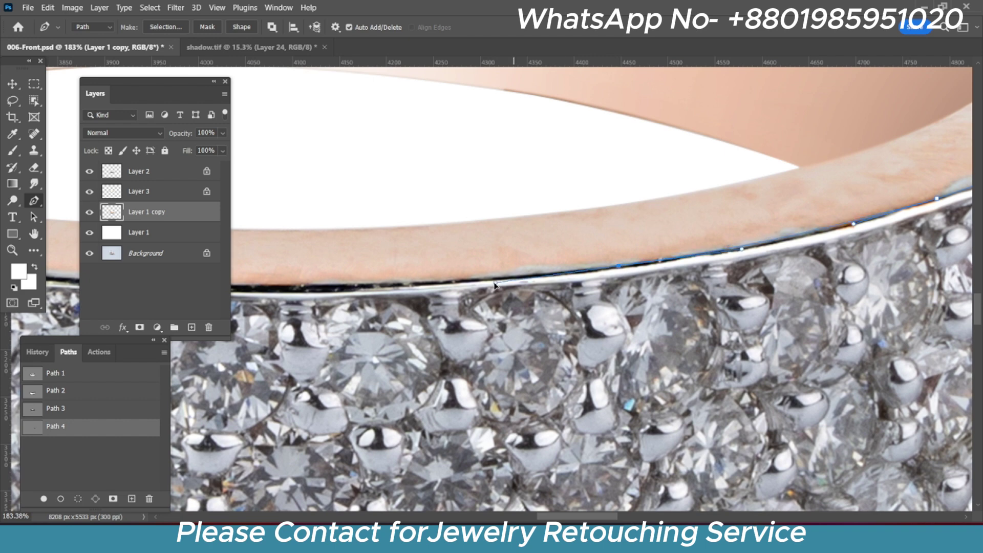
pyautogui.scroll(-1, 585, 253)
pyautogui.scroll(-1, 654, 227)
pyautogui.moveTo(511, 270); pyautogui.dragTo(410, 265)
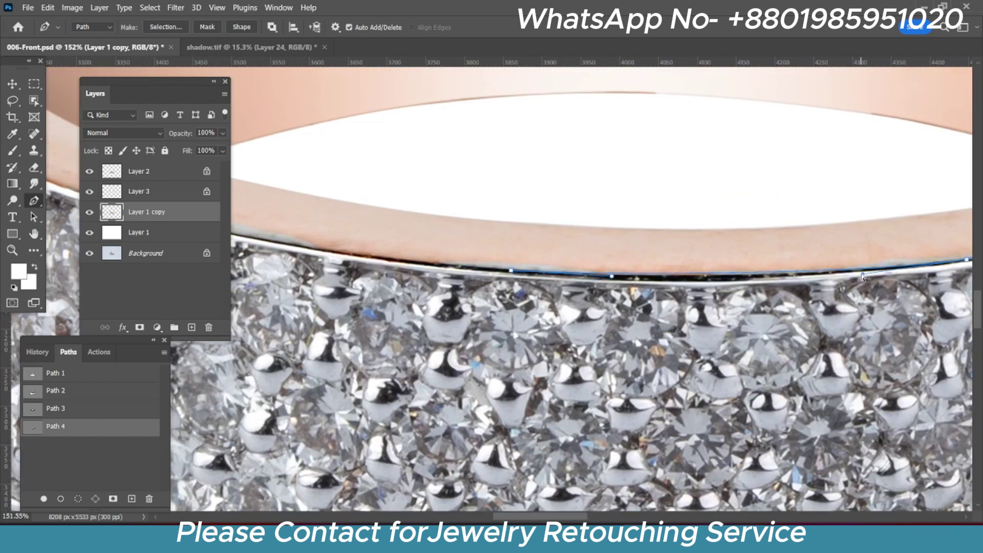
pyautogui.hscroll(-3, 722, 298)
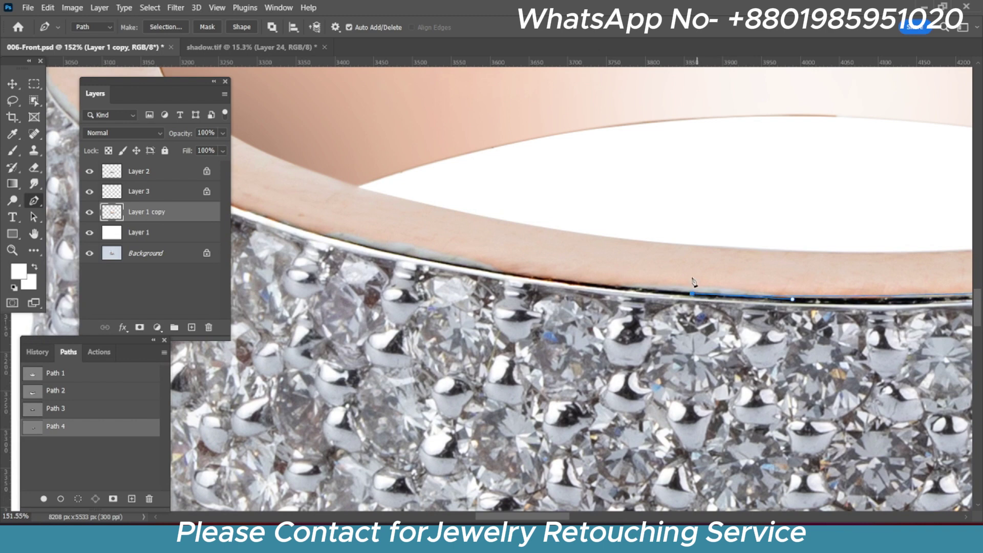
pyautogui.hscroll(-3, 694, 281)
pyautogui.moveTo(459, 236); pyautogui.dragTo(531, 260)
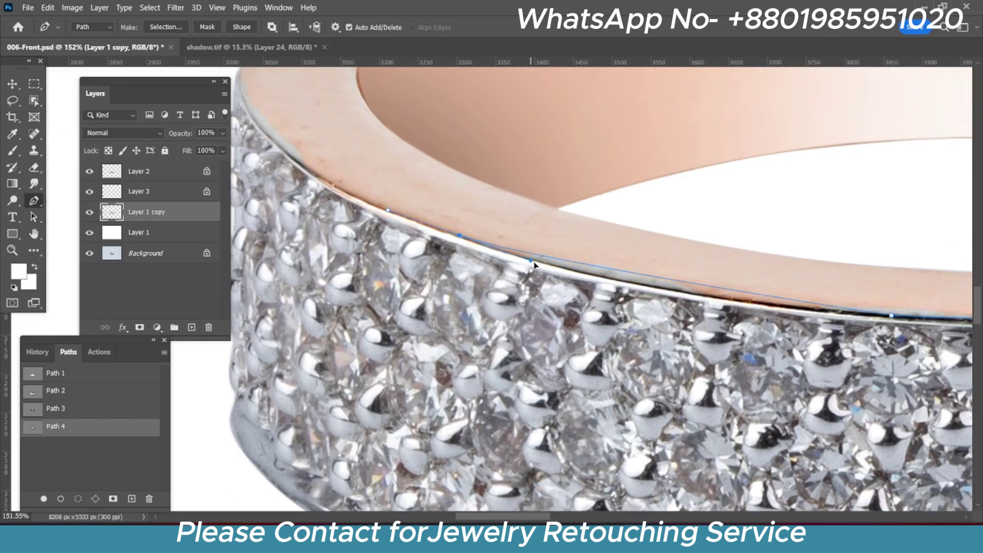
pyautogui.moveTo(627, 293); pyautogui.dragTo(664, 305)
# Carry Path 4 around the ring's left side and check it above the ring
pyautogui.hscroll(-3, 661, 304)
pyautogui.scroll(2, 640, 272)
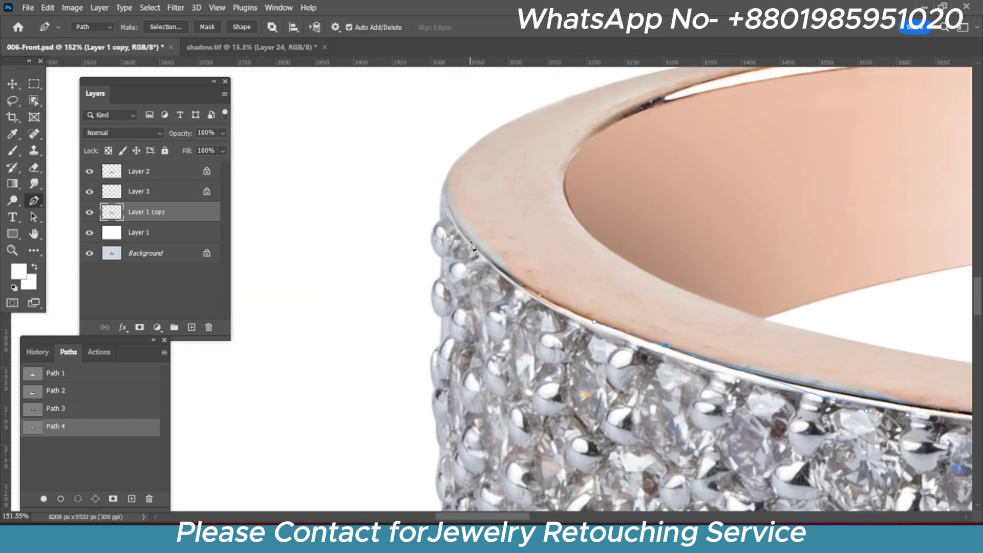
pyautogui.scroll(3, 429, 193)
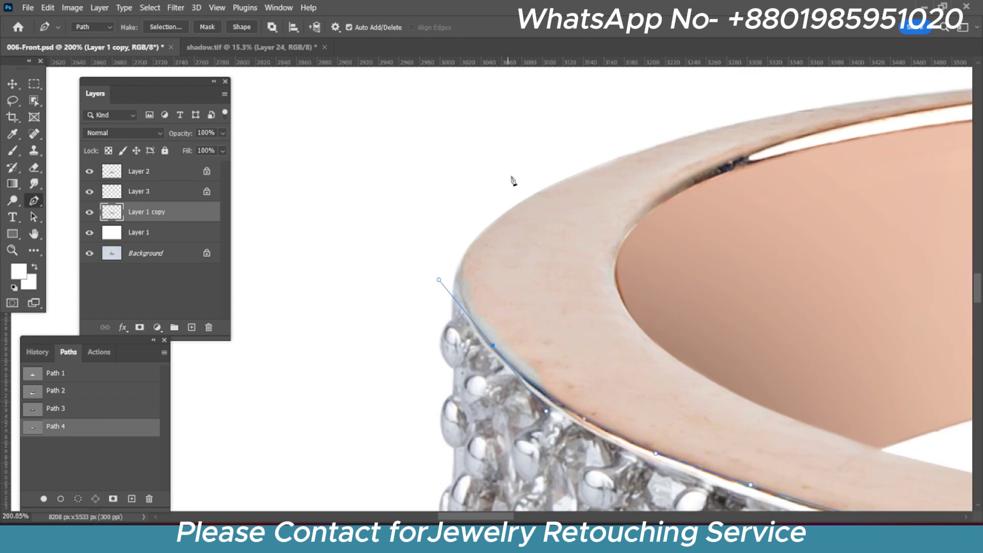
pyautogui.moveTo(513, 180); pyautogui.dragTo(574, 126)
pyautogui.scroll(-2, 578, 205)
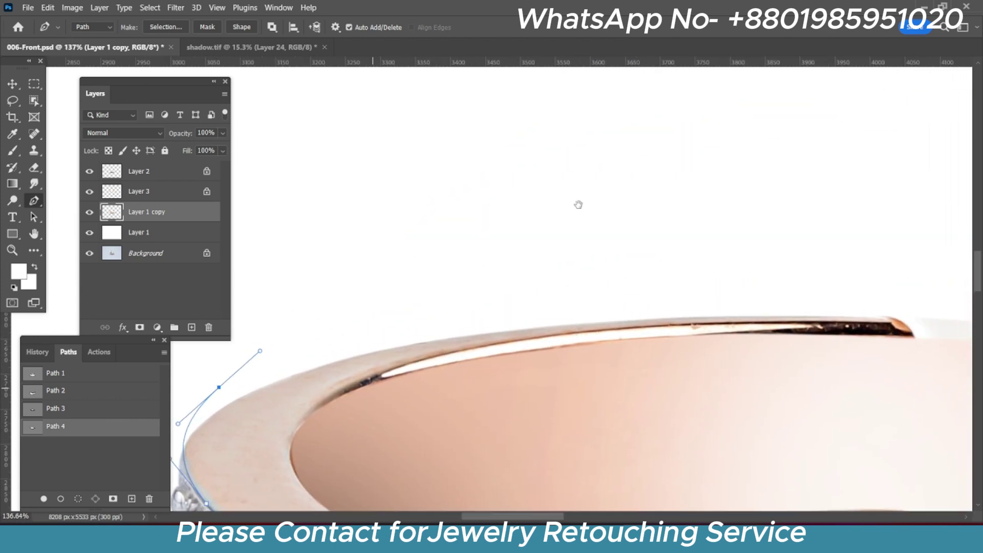
pyautogui.hscroll(5, 578, 205)
pyautogui.hscroll(3, 503, 205)
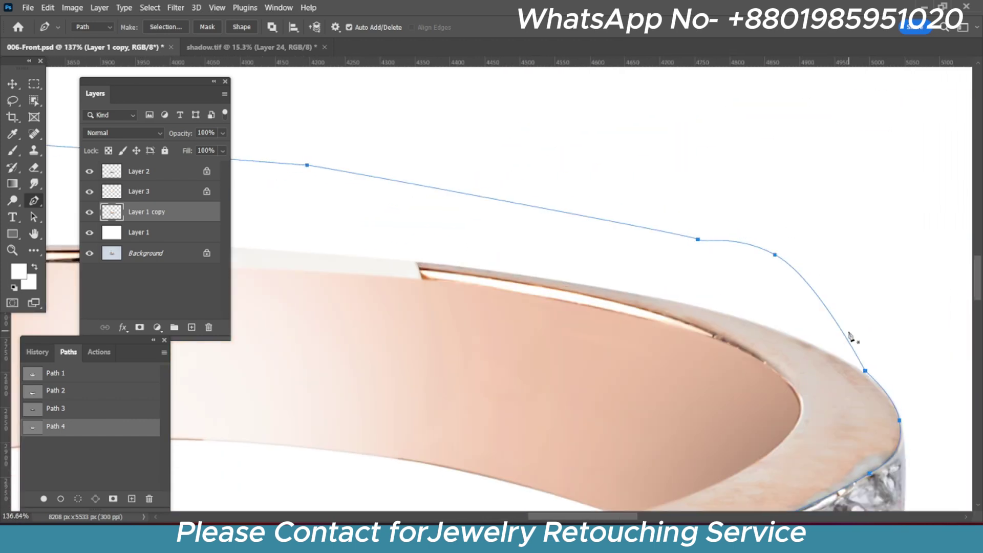
pyautogui.scroll(-5, 851, 337)
pyautogui.scroll(3, 346, 242)
pyautogui.scroll(3, 330, 285)
pyautogui.scroll(2, 336, 297)
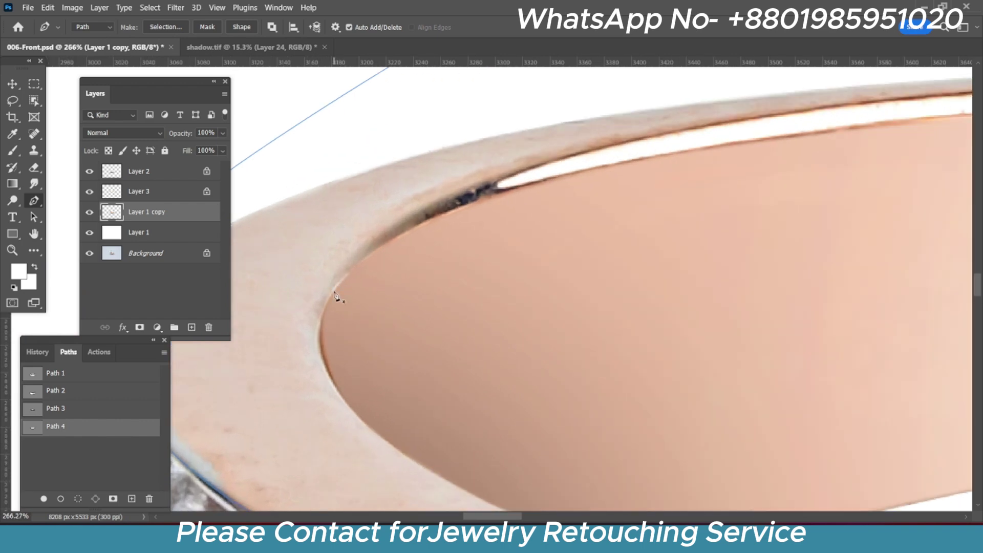
pyautogui.scroll(-5, 337, 297)
pyautogui.scroll(1, 301, 295)
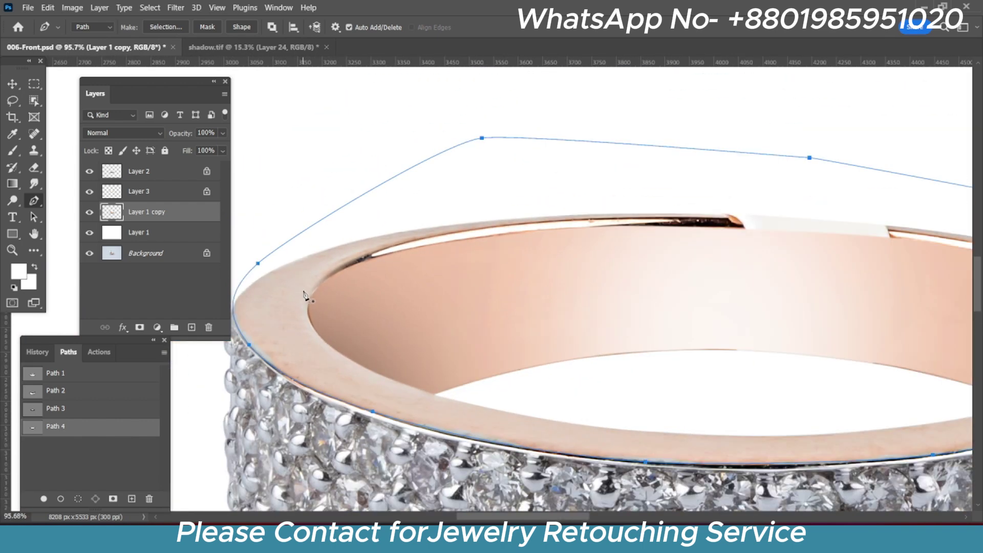
pyautogui.scroll(-2, 310, 293)
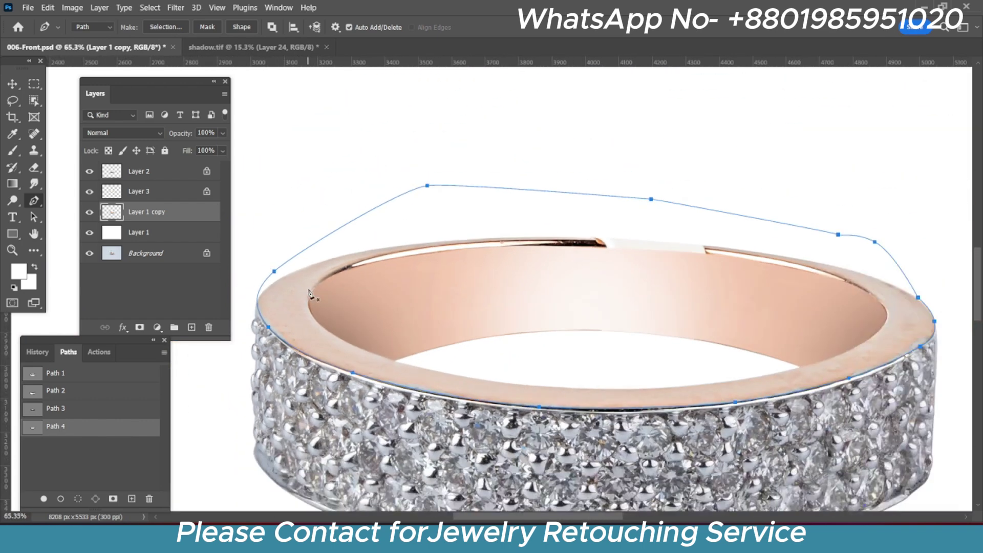
# Turn the rim path into a 1 px feathered selection on a new layer with transparency locked
pyautogui.hotkey('ctrl', 'Return')
pyautogui.hotkey('shift', 'F6')
pyautogui.press('Return')
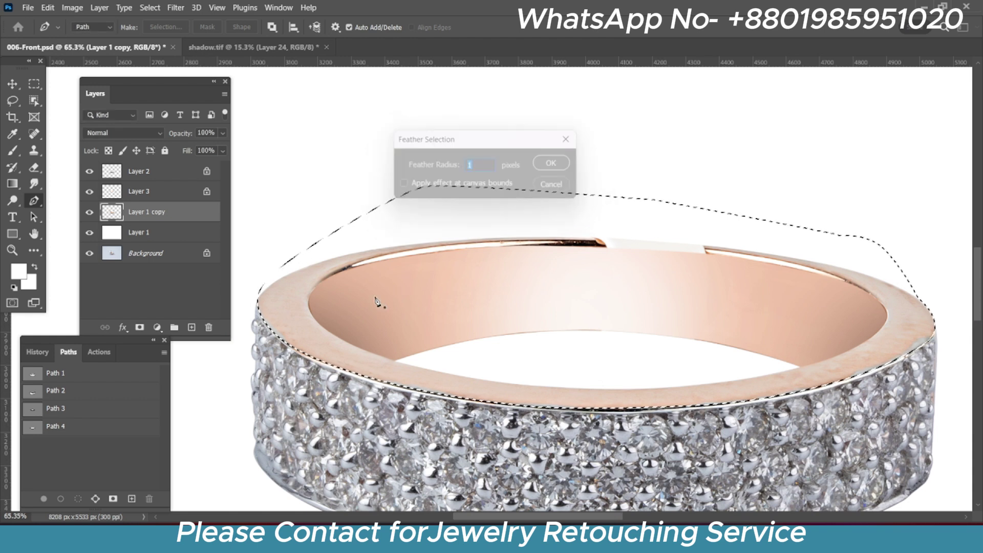
pyautogui.hotkey('ctrl', 'j')
pyautogui.click(108, 151)
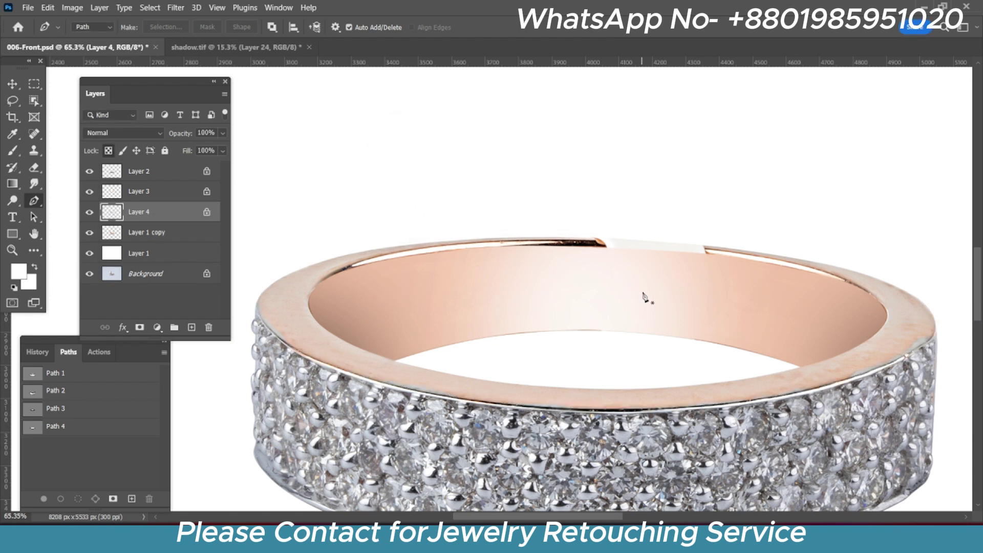
# Sample rose gold from the ring and brush the rim smooth over blemishes
pyautogui.press('i')
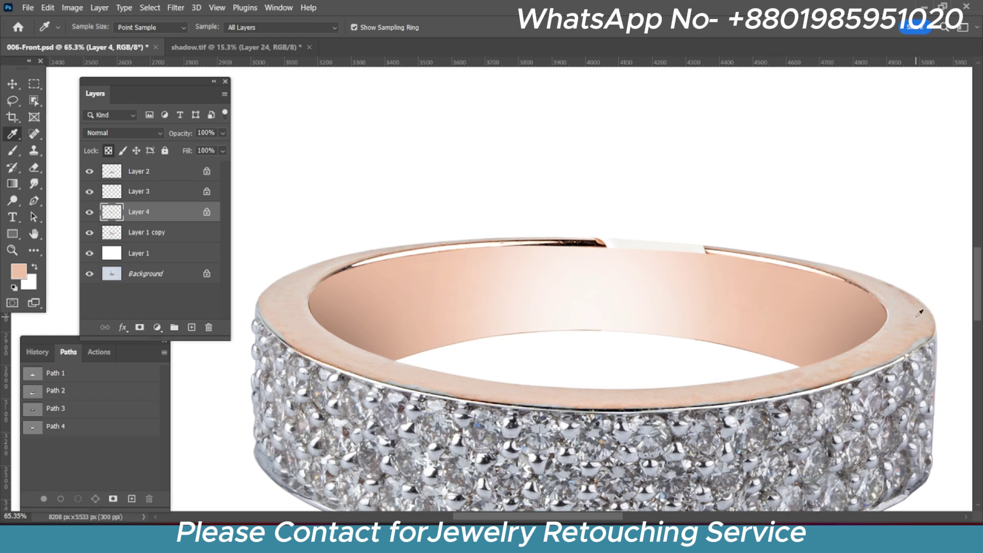
pyautogui.press('b')
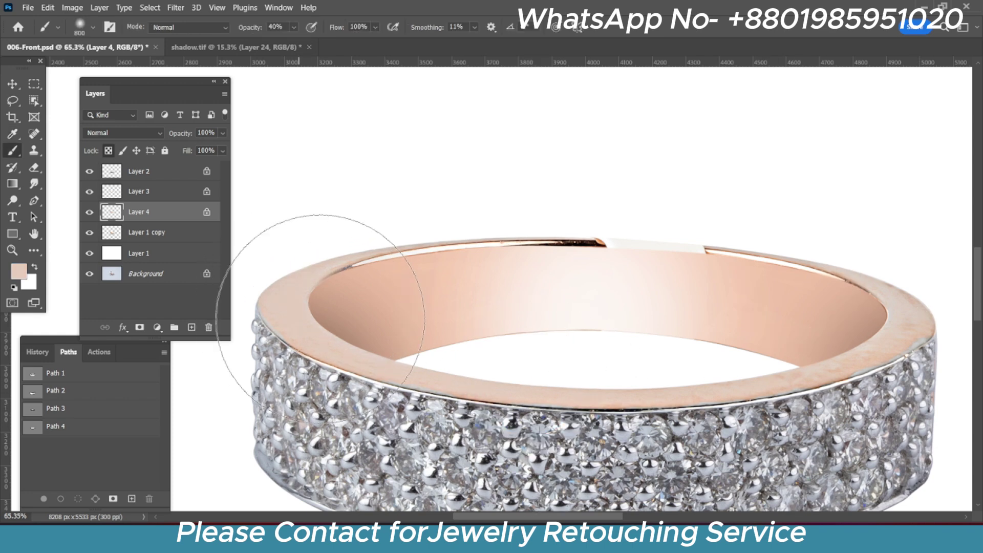
pyautogui.moveTo(692, 258); pyautogui.dragTo(605, 246)
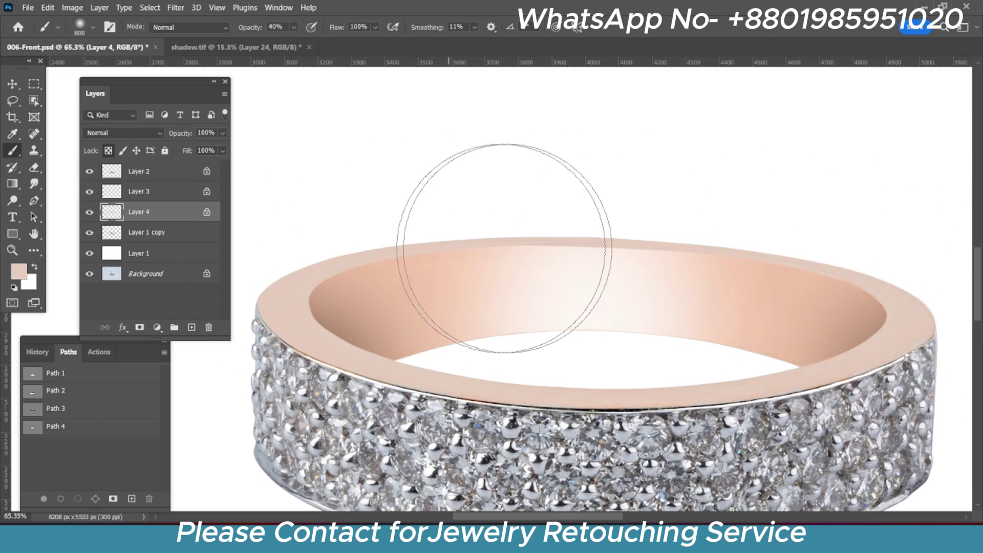
pyautogui.scroll(-3, 584, 230)
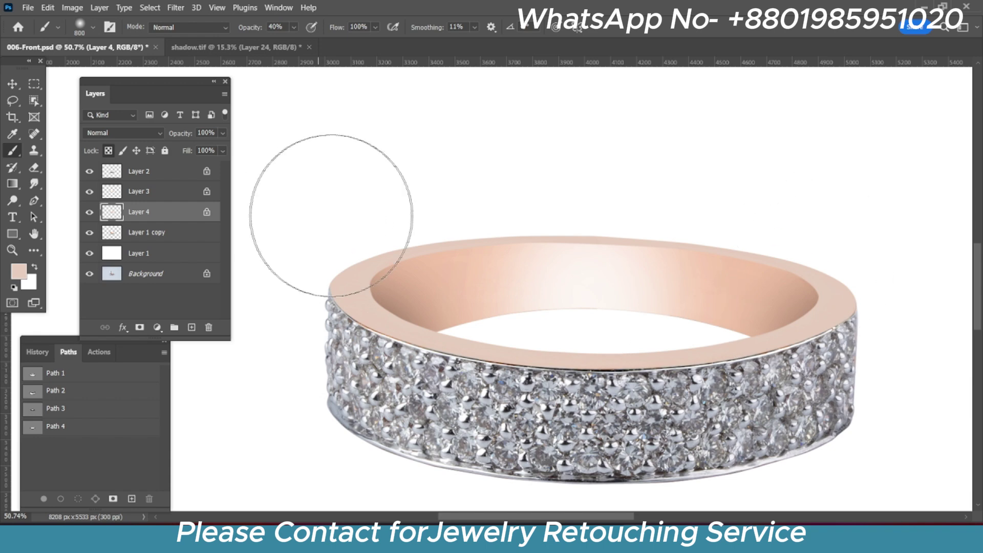
pyautogui.scroll(-3, 729, 333)
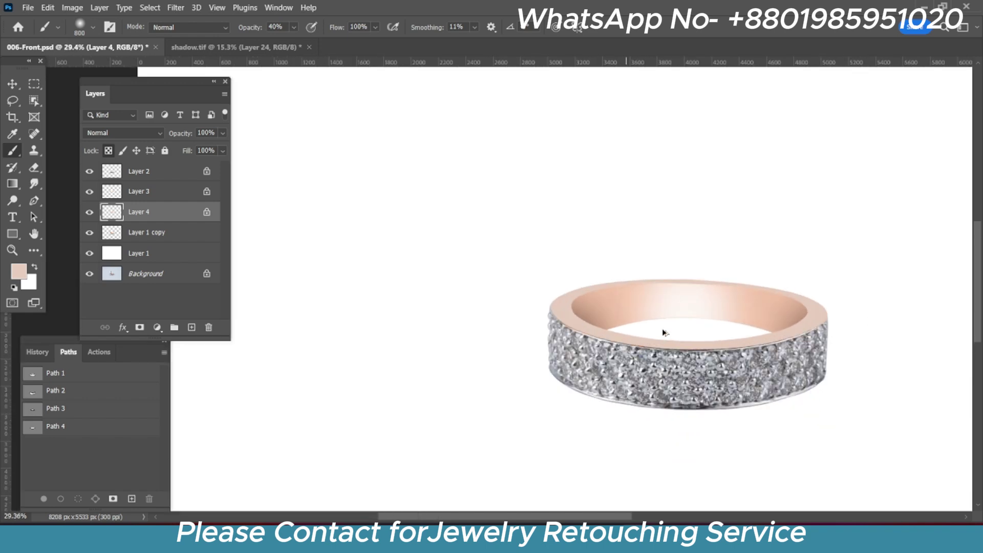
# Toggle layer visibility to compare the retouched rim with the original photo
pyautogui.keyDown('alt'); pyautogui.click(89, 275); pyautogui.keyUp('alt')
pyautogui.keyDown('alt'); pyautogui.click(87, 276); pyautogui.keyUp('alt')
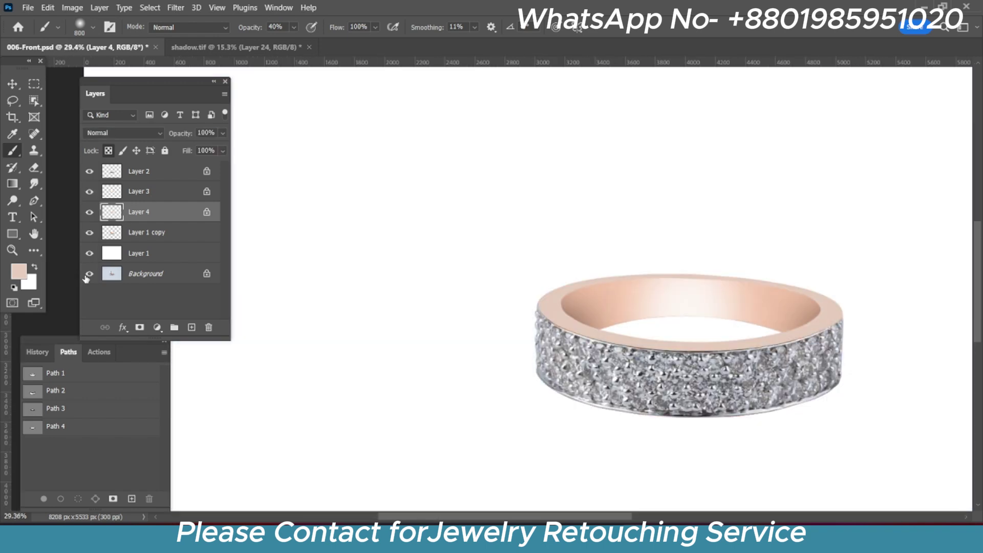
pyautogui.keyDown('alt'); pyautogui.click(84, 276); pyautogui.keyUp('alt')
pyautogui.keyDown('alt'); pyautogui.click(83, 275); pyautogui.keyUp('alt')
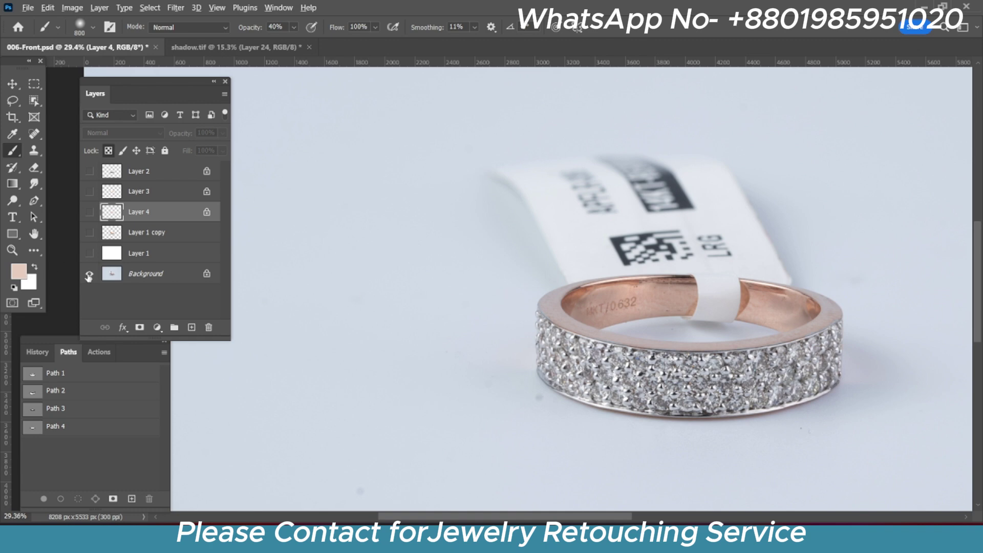
pyautogui.keyDown('alt'); pyautogui.click(89, 276); pyautogui.keyUp('alt')
pyautogui.scroll(3, 658, 283)
pyautogui.scroll(2, 658, 283)
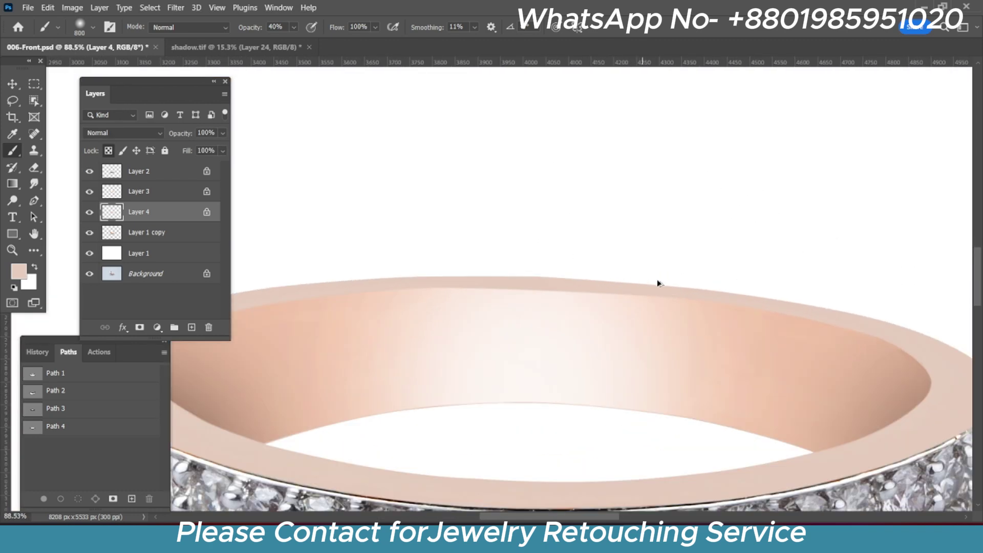
pyautogui.scroll(-4, 699, 284)
pyautogui.scroll(4, 467, 344)
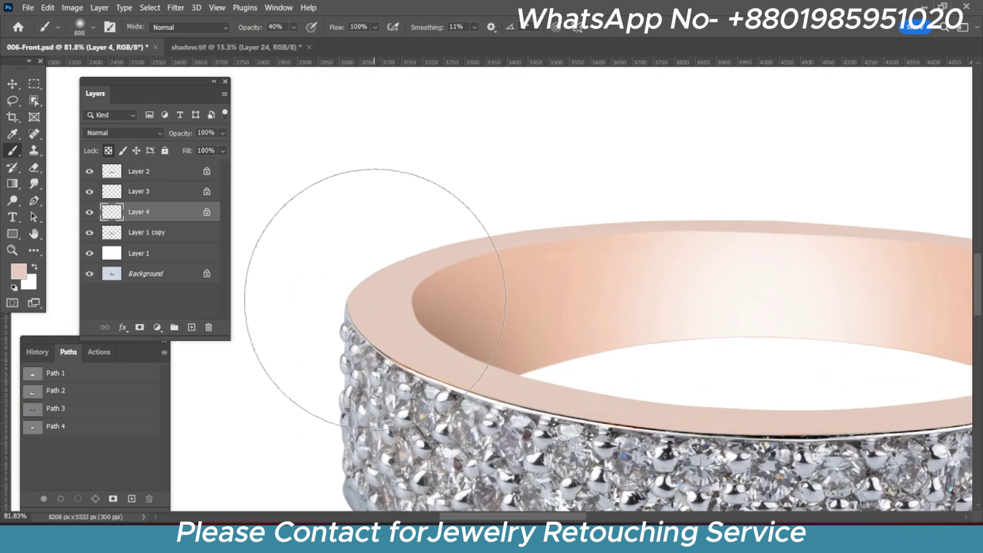
# Sample background white, clean the ring's left edge with a smaller brush, and save
pyautogui.keyDown('alt'); pyautogui.click(379, 191); pyautogui.keyUp('alt')
pyautogui.scroll(1, 420, 261)
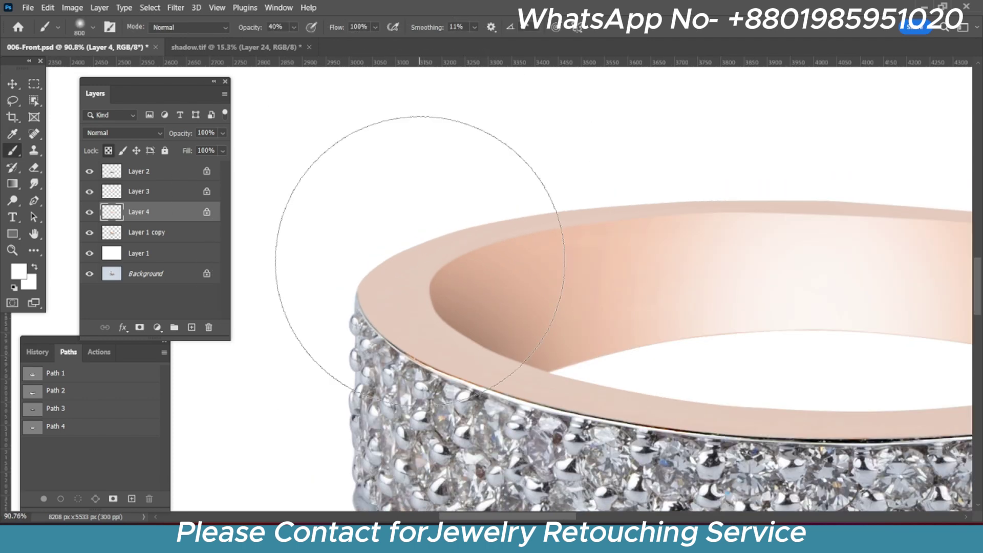
pyautogui.moveTo(420, 261); pyautogui.dragTo(512, 173)
pyautogui.press('[')
pyautogui.press('[')
pyautogui.press('[')
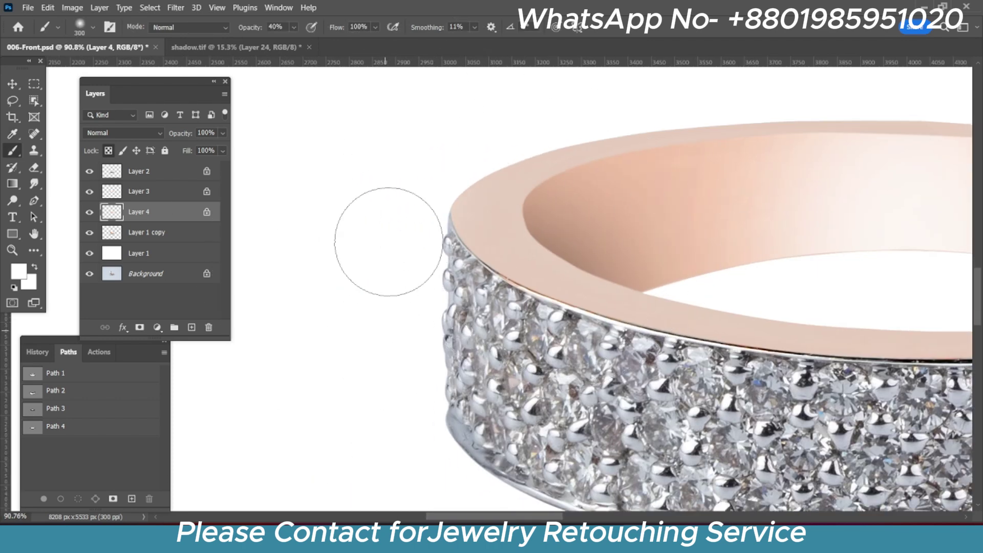
pyautogui.scroll(3, 441, 286)
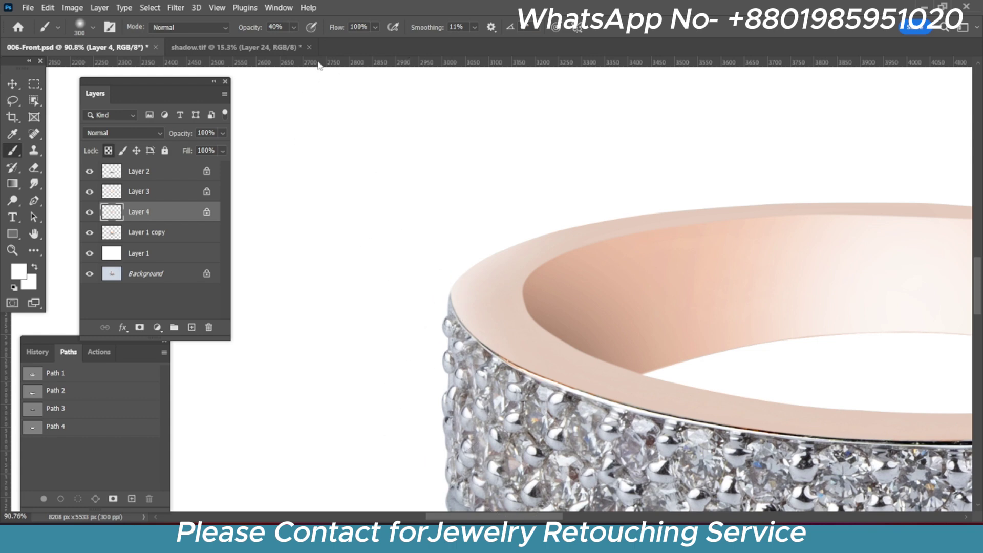
pyautogui.scroll(-2, 625, 354)
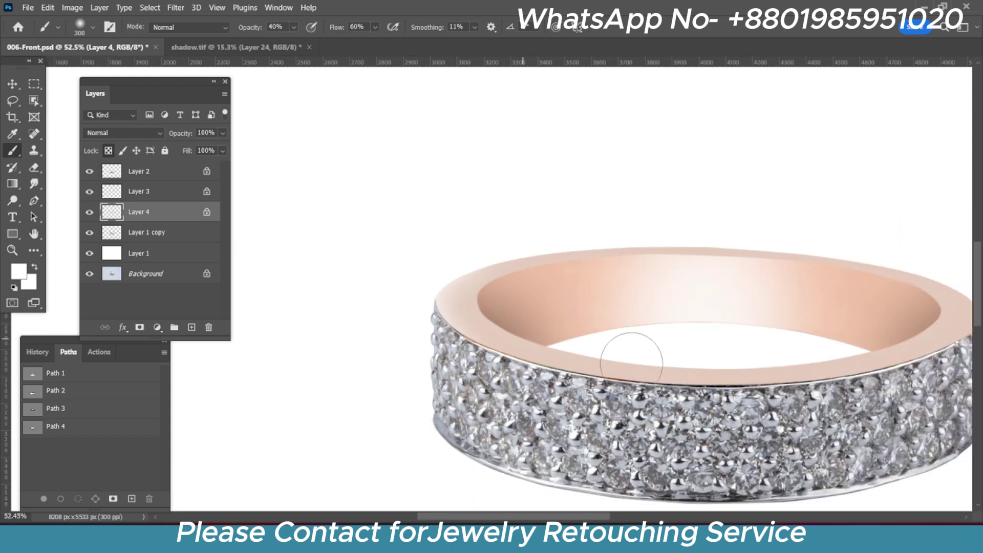
pyautogui.scroll(4, 621, 205)
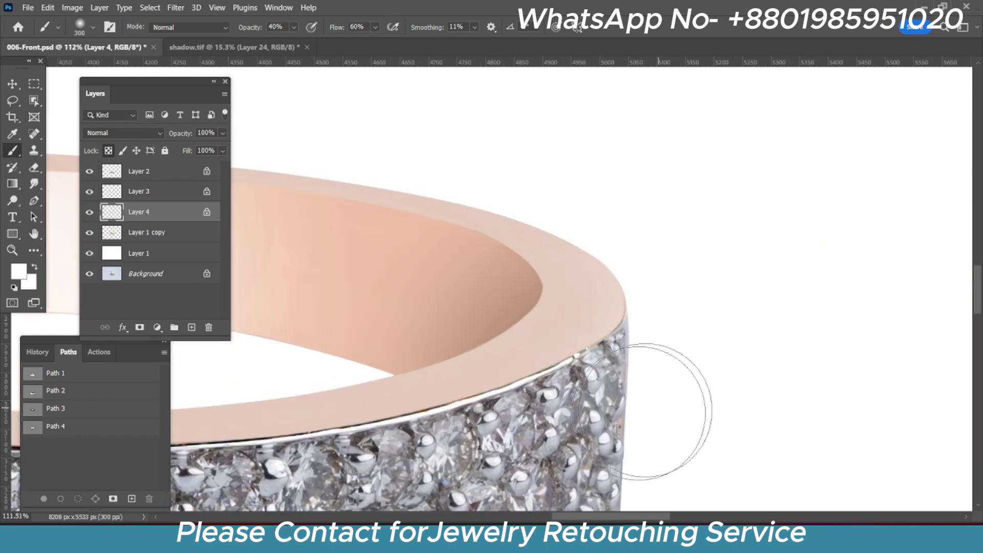
pyautogui.scroll(-2, 658, 362)
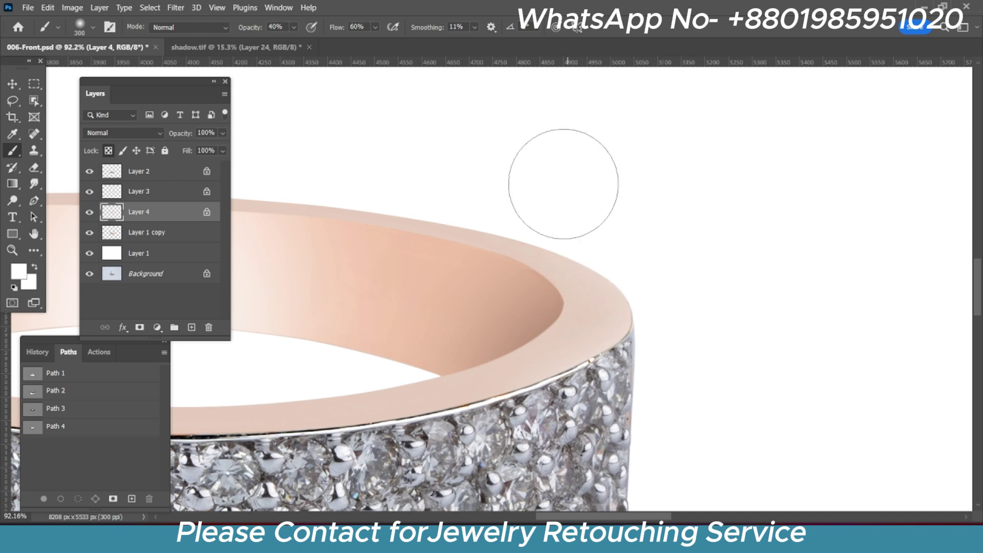
pyautogui.scroll(-3, 720, 379)
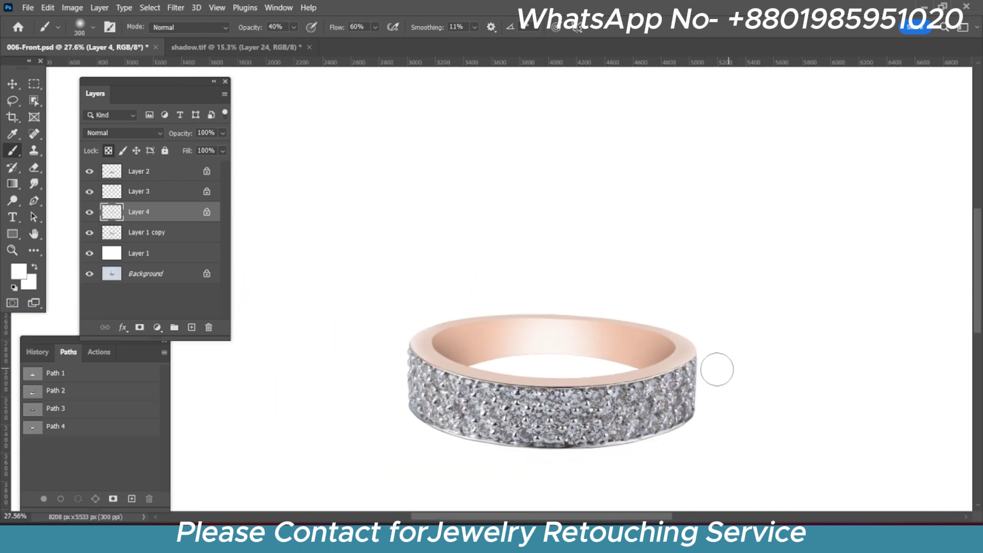
pyautogui.scroll(1, 570, 359)
pyautogui.scroll(1, 570, 358)
pyautogui.hotkey('ctrl', 's')
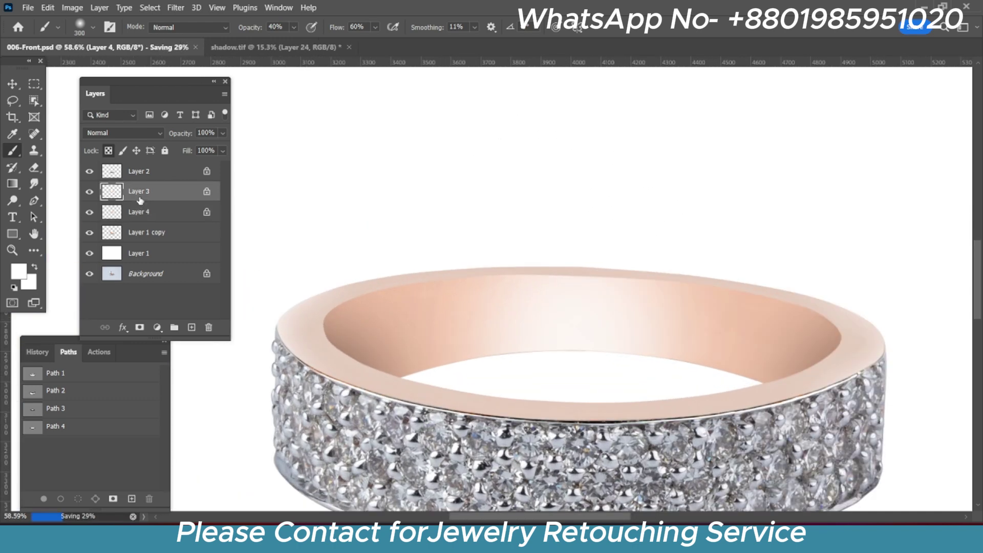
# On Layer 1 copy, set black as the painting colour and shrink the brush
pyautogui.click(181, 239)
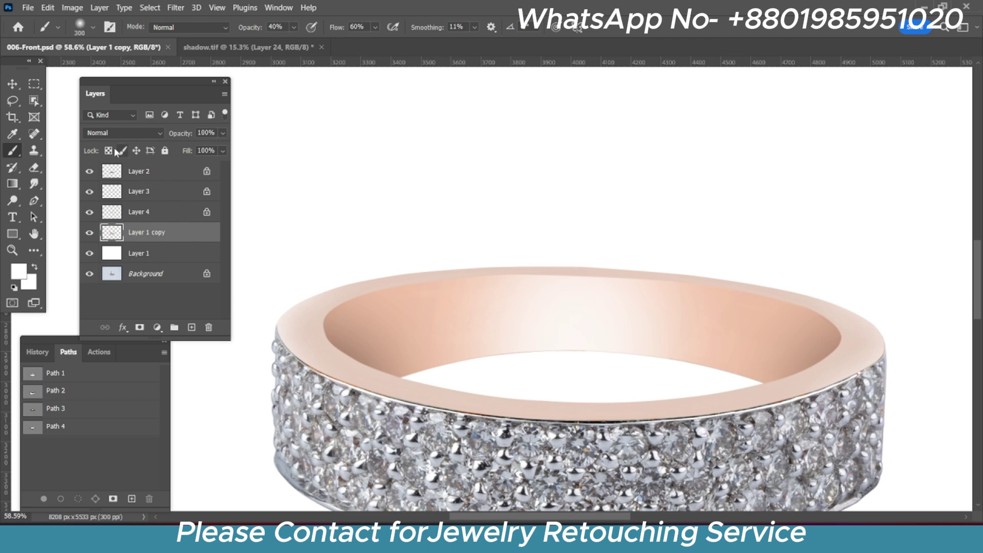
pyautogui.click(19, 272)
pyautogui.press('Return')
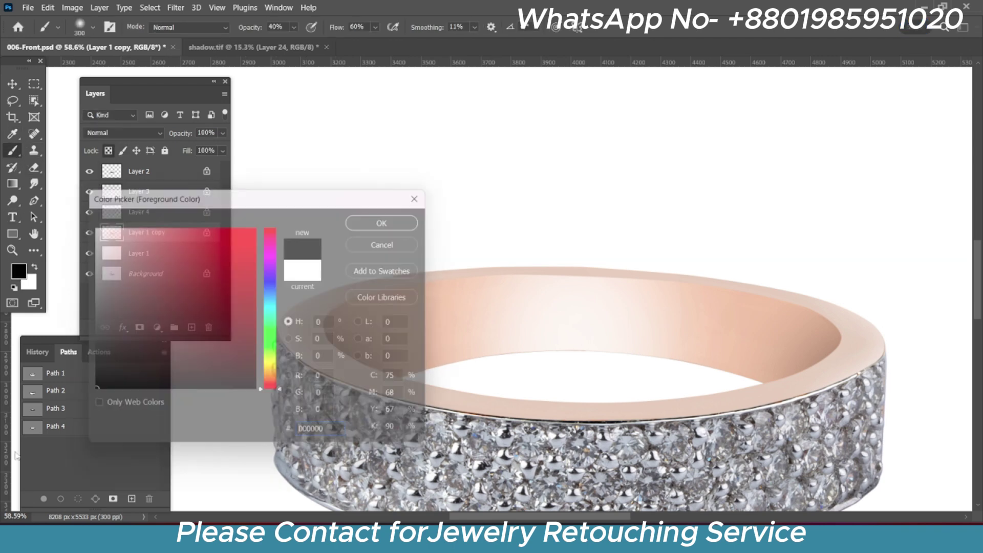
pyautogui.scroll(2, 460, 347)
pyautogui.scroll(2, 641, 222)
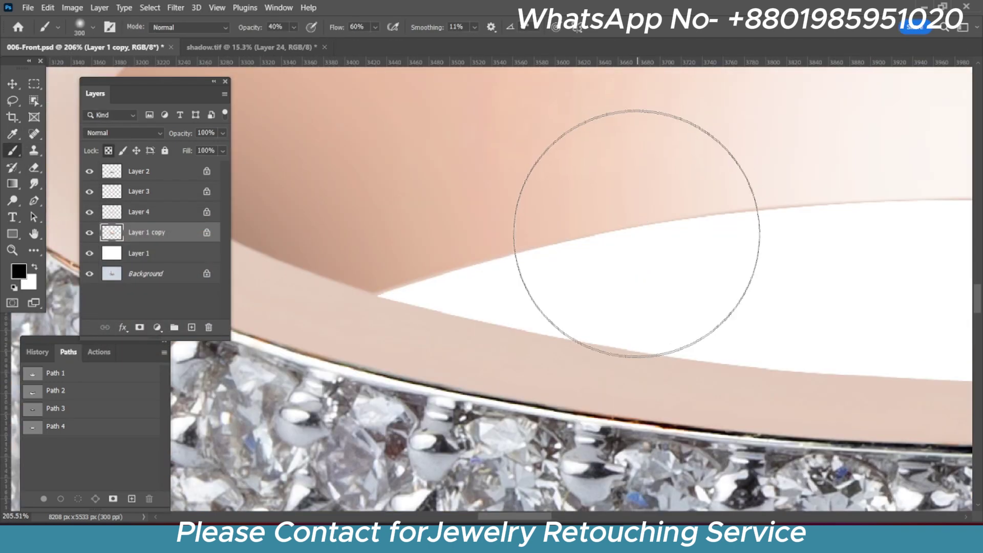
pyautogui.press('[')
pyautogui.press('[')
pyautogui.press('[')
# Zoom and pan along the ring's inner band edge to inspect it closely
pyautogui.scroll(1, 656, 234)
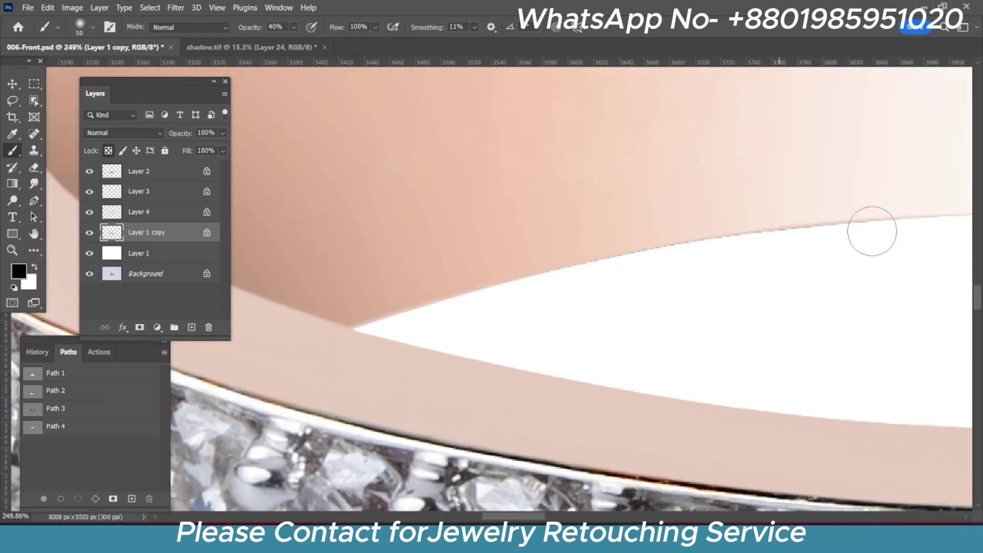
pyautogui.scroll(3, 492, 322)
pyautogui.hscroll(-3, 634, 256)
pyautogui.scroll(-1, 589, 230)
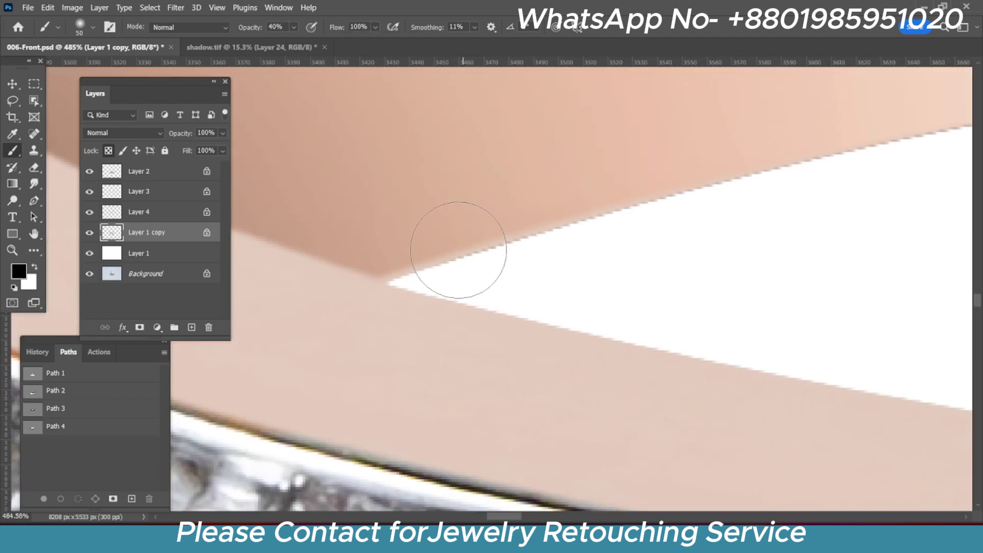
pyautogui.scroll(-5, 724, 214)
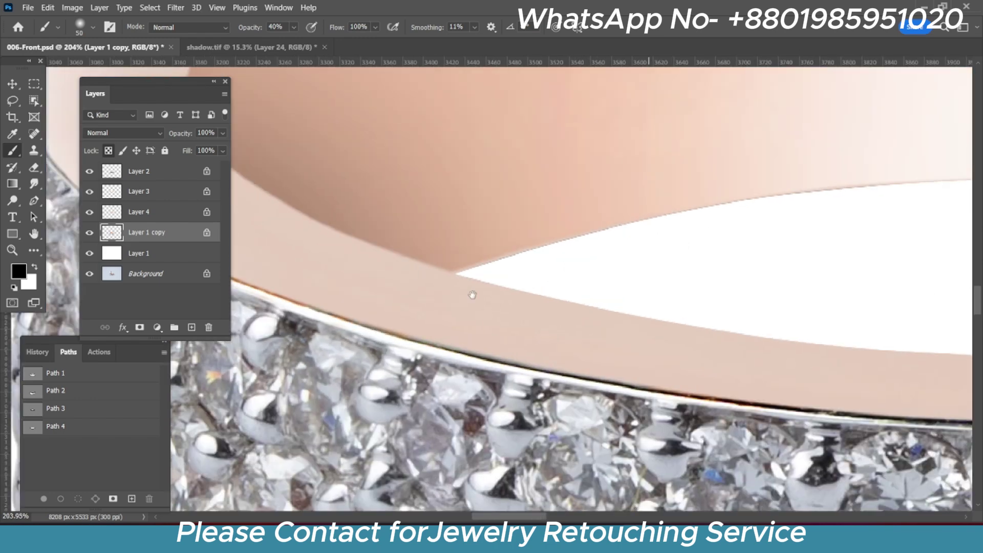
pyautogui.scroll(3, 469, 287)
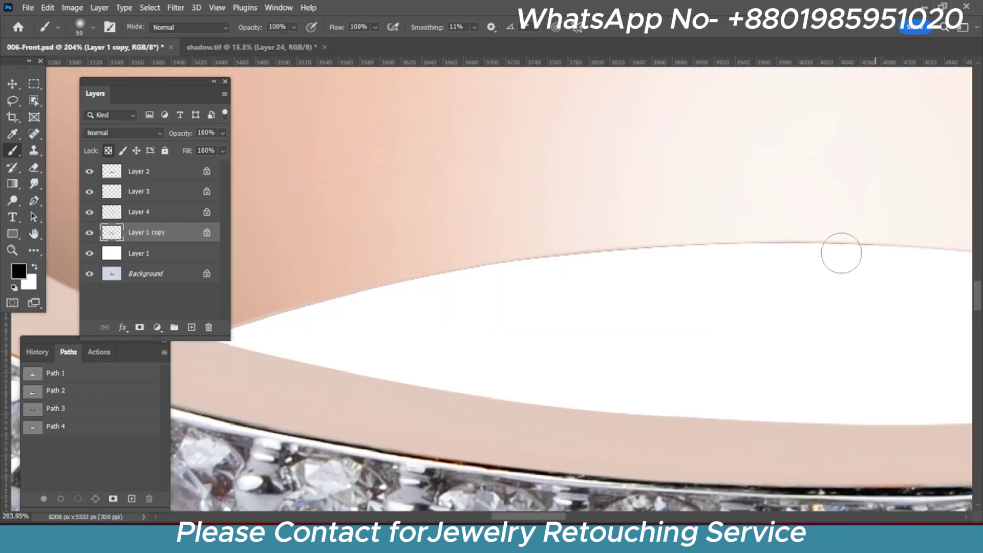
pyautogui.moveTo(841, 253); pyautogui.dragTo(483, 214)
pyautogui.moveTo(817, 245)
pyautogui.mouseDown()
pyautogui.moveTo(533, 176)
pyautogui.moveTo(647, 196)
pyautogui.mouseUp()
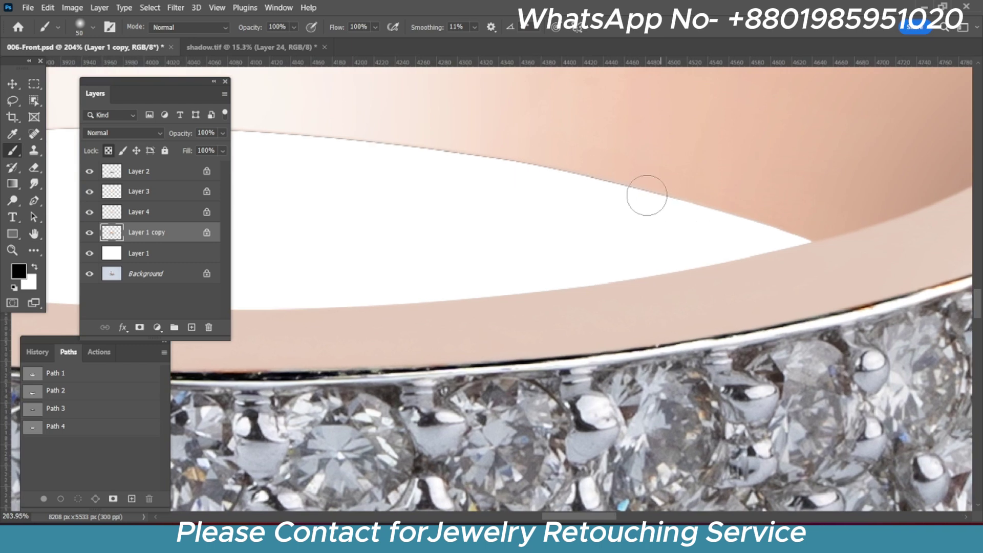
pyautogui.scroll(2, 712, 215)
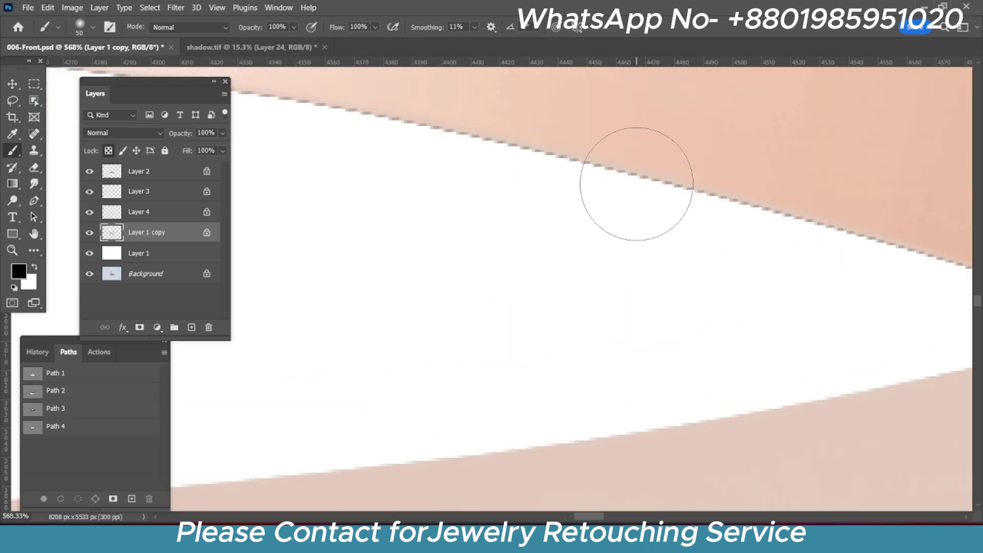
pyautogui.scroll(-8, 637, 193)
pyautogui.scroll(6, 434, 199)
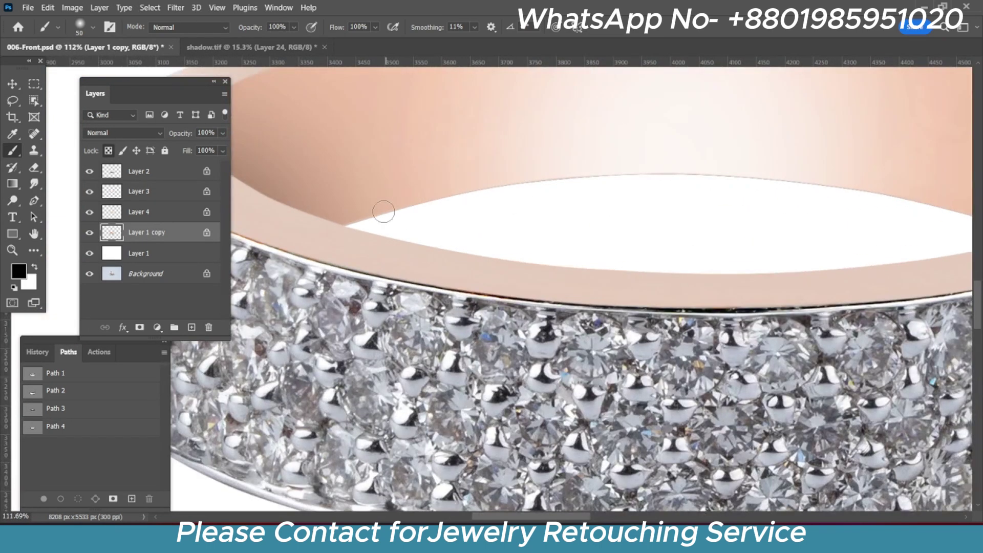
pyautogui.scroll(-5, 489, 205)
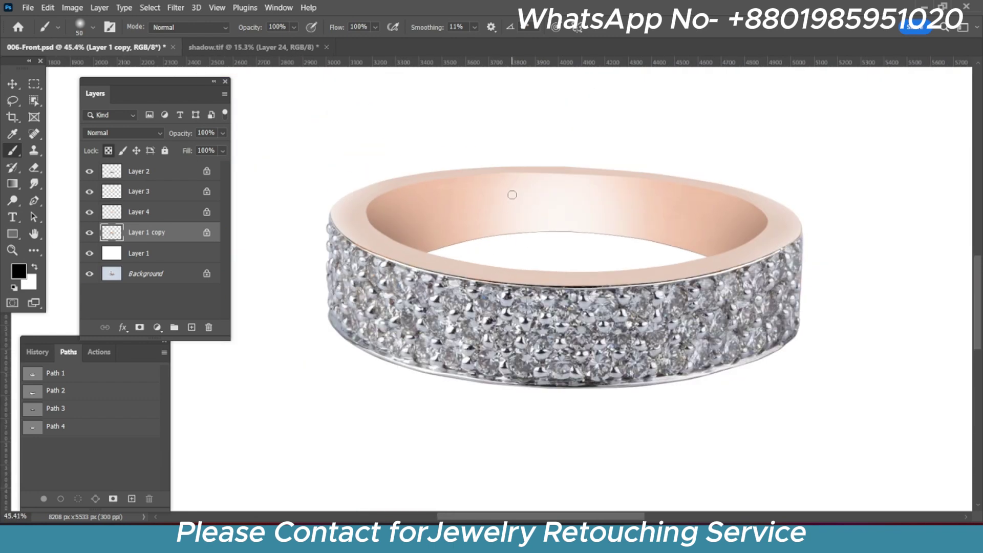
pyautogui.scroll(5, 338, 216)
# Add new Layer 5 and place the first Pen anchor at the inner edge corner
pyautogui.press('p')
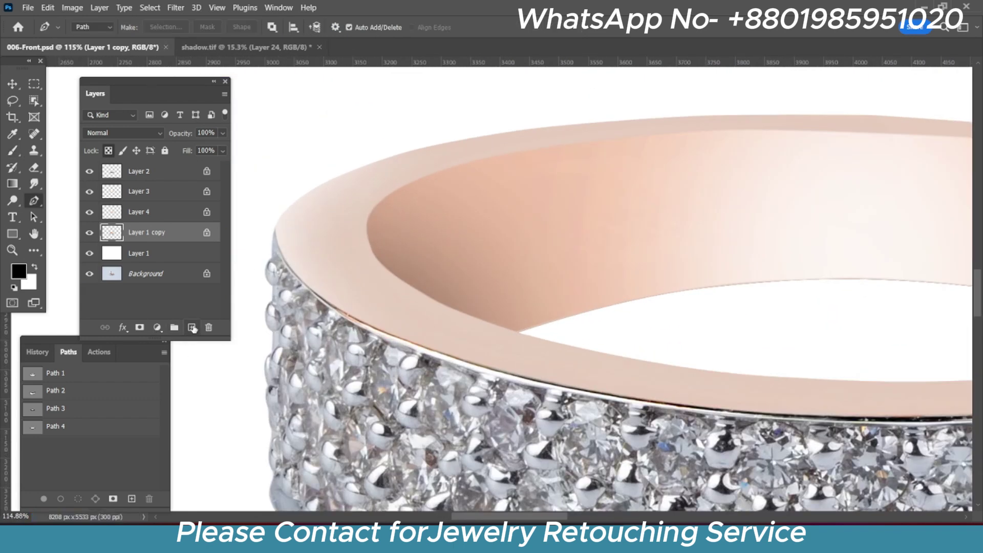
pyautogui.click(194, 329)
pyautogui.scroll(3, 416, 246)
pyautogui.scroll(1, 423, 292)
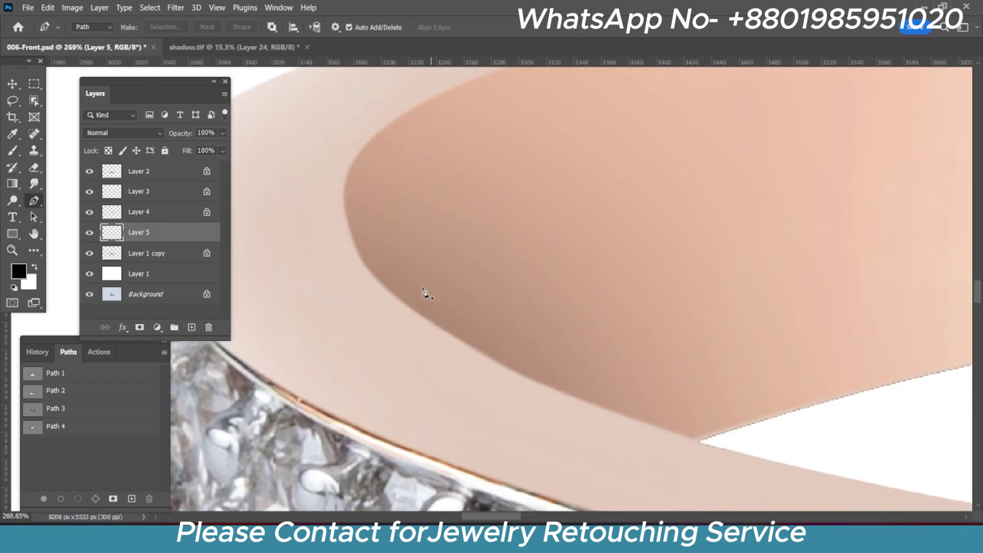
pyautogui.click(695, 439)
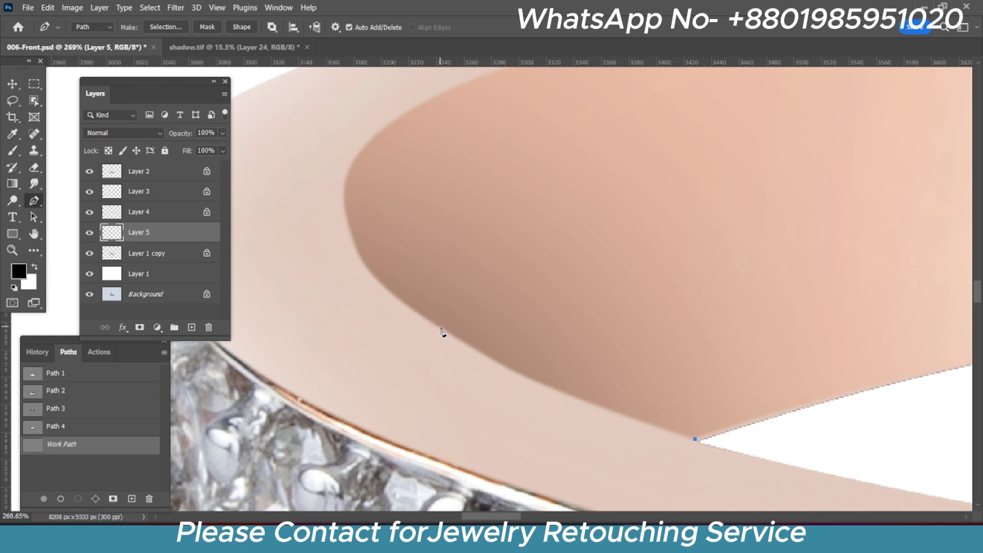
# Bend the path's first curve to hug the ring's inner edge
pyautogui.moveTo(369, 222); pyautogui.dragTo(421, 284)
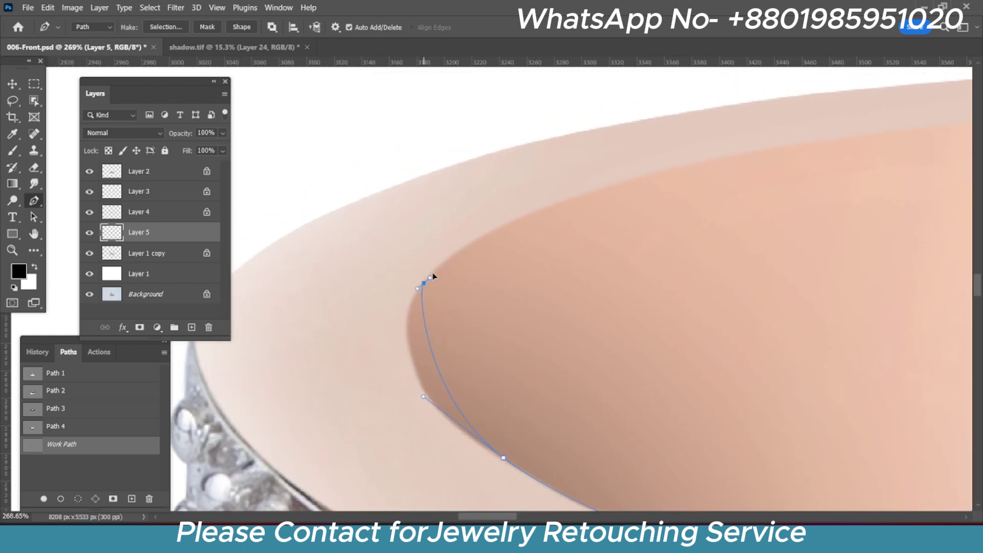
pyautogui.scroll(1, 512, 307)
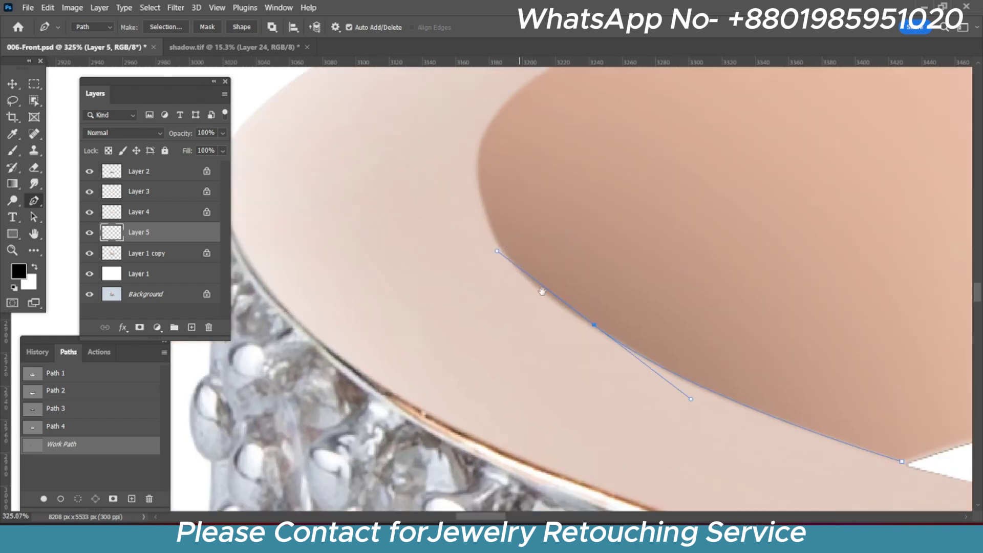
pyautogui.moveTo(542, 291); pyautogui.dragTo(572, 369)
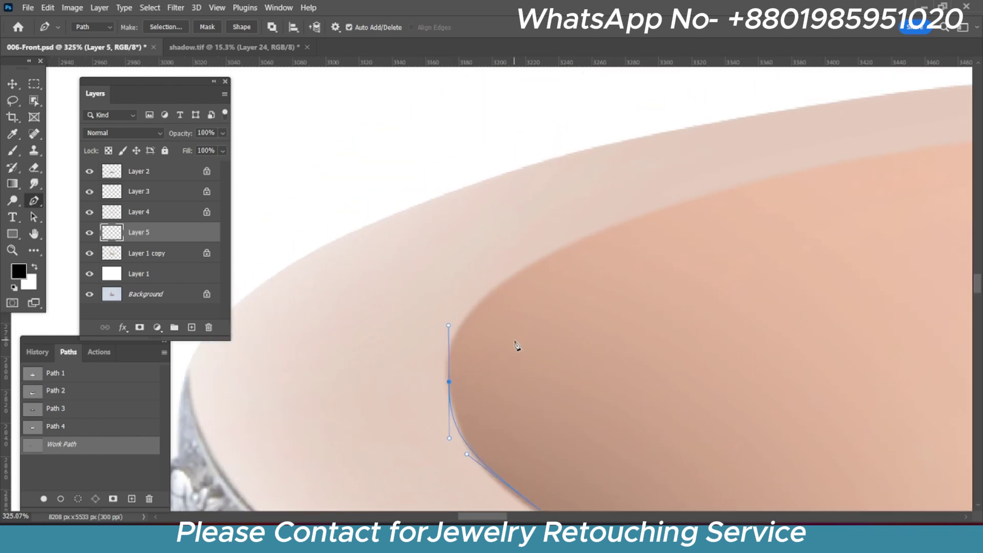
pyautogui.moveTo(510, 202); pyautogui.dragTo(491, 323)
pyautogui.moveTo(460, 290); pyautogui.dragTo(464, 306)
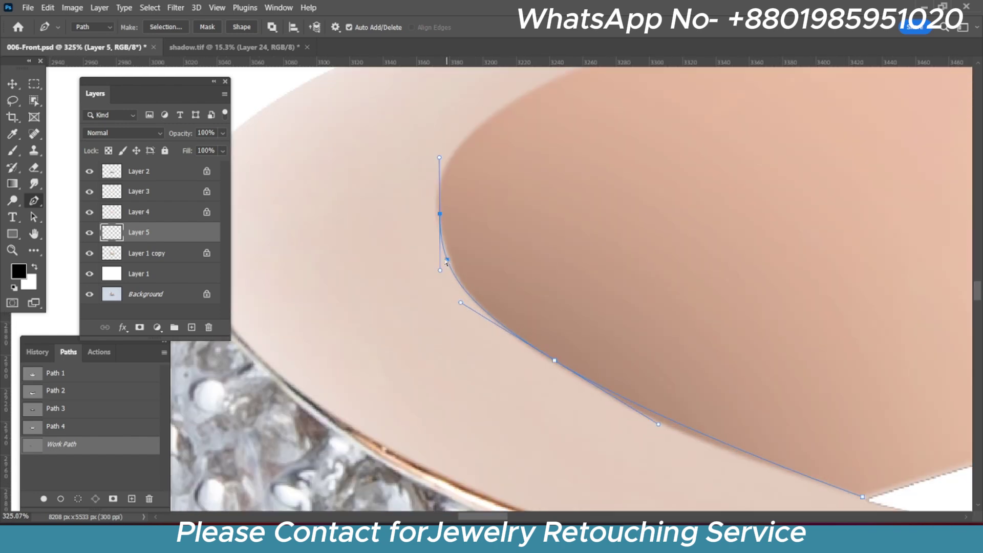
pyautogui.moveTo(533, 251); pyautogui.dragTo(457, 194)
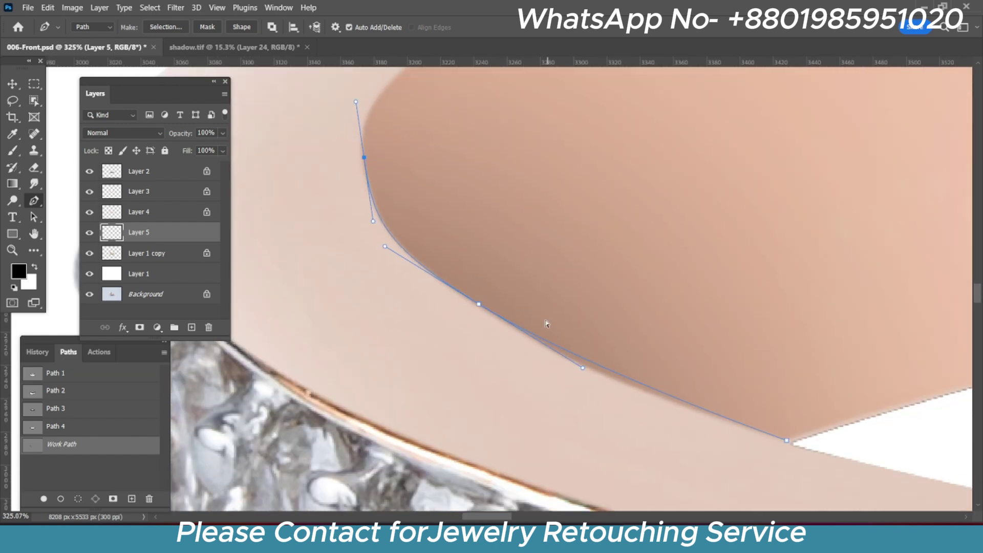
pyautogui.moveTo(583, 367); pyautogui.dragTo(576, 378)
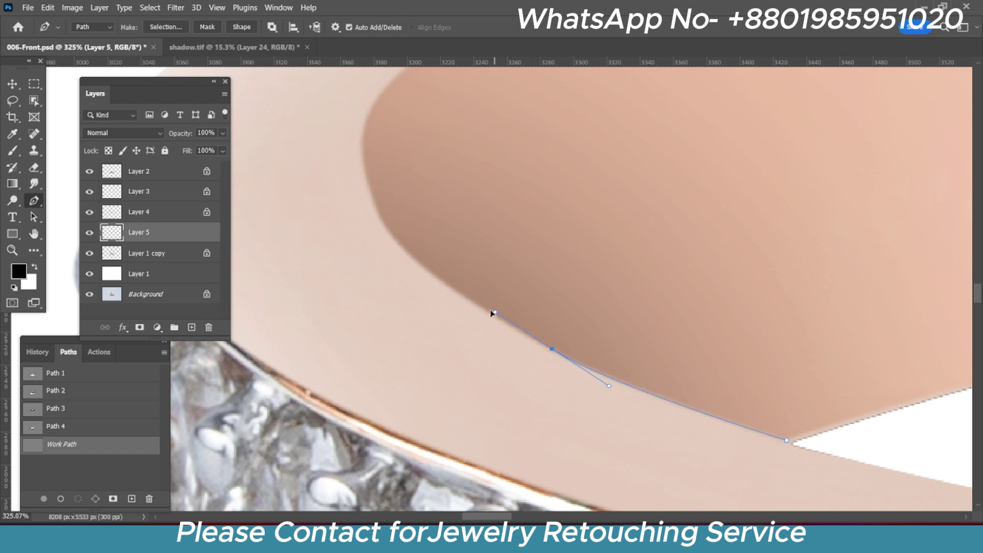
pyautogui.moveTo(377, 204); pyautogui.dragTo(460, 337)
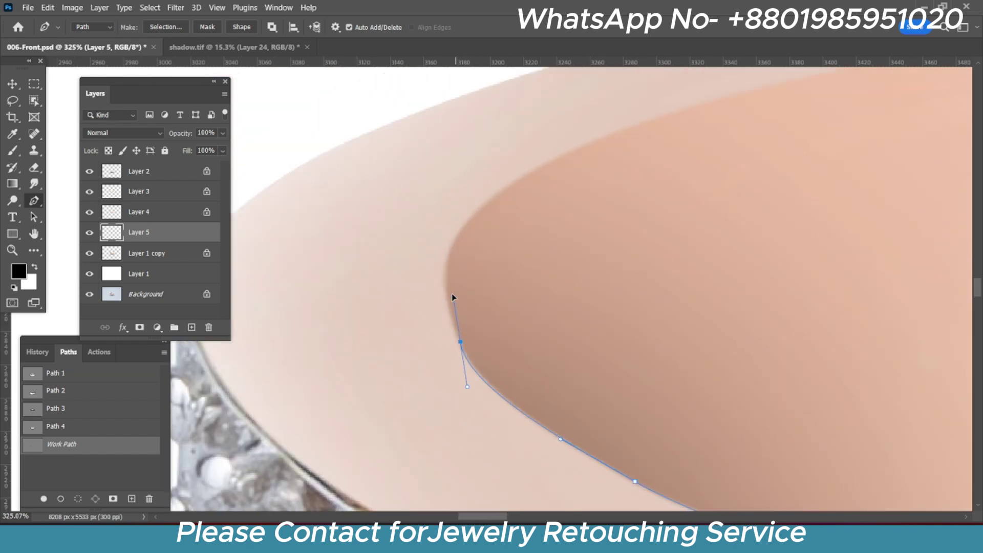
pyautogui.moveTo(456, 260); pyautogui.dragTo(464, 329)
# Add curved anchors from the rim's upper bend along its top edge
pyautogui.moveTo(507, 261); pyautogui.dragTo(565, 235)
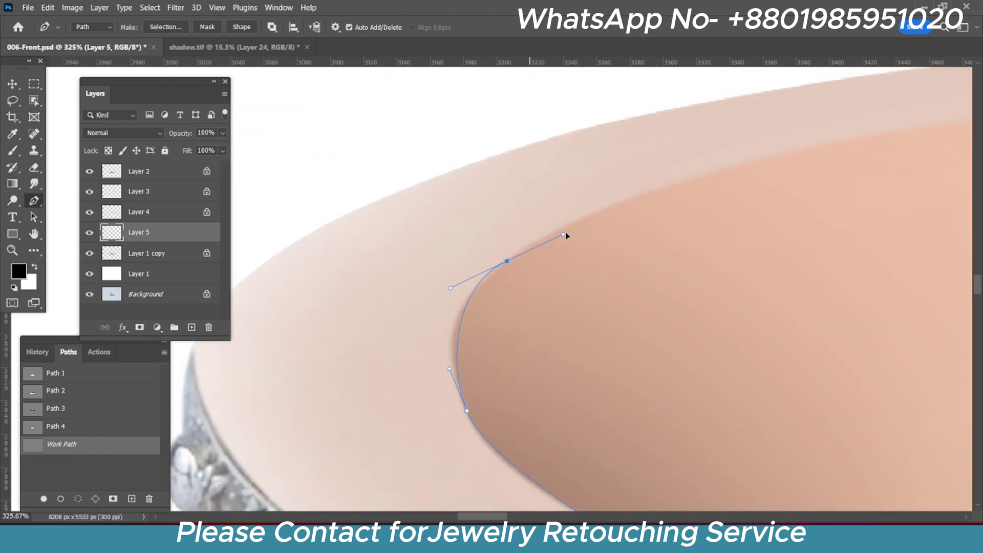
pyautogui.scroll(-3, 581, 218)
pyautogui.scroll(3, 643, 231)
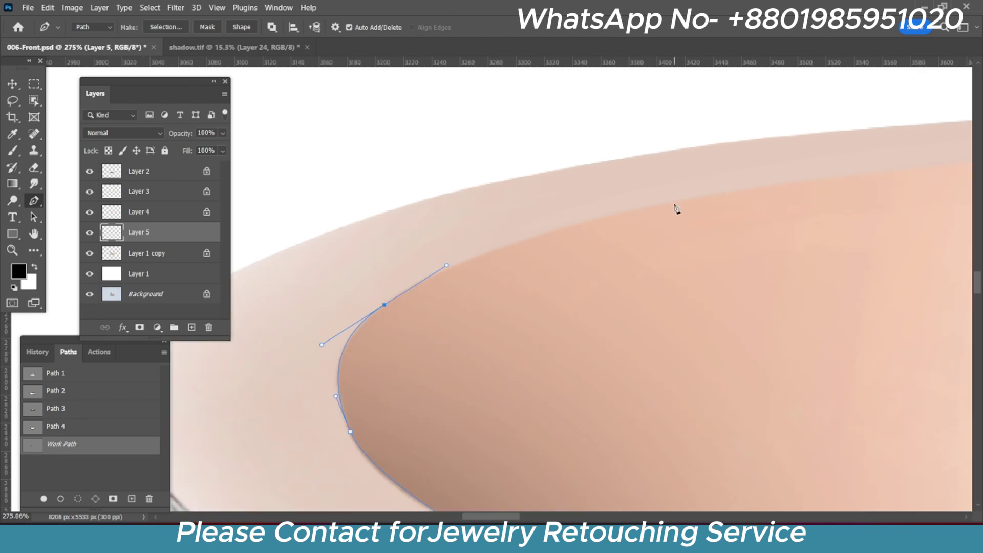
pyautogui.moveTo(686, 202); pyautogui.dragTo(825, 171)
pyautogui.hscroll(5, 806, 195)
pyautogui.scroll(2, 806, 195)
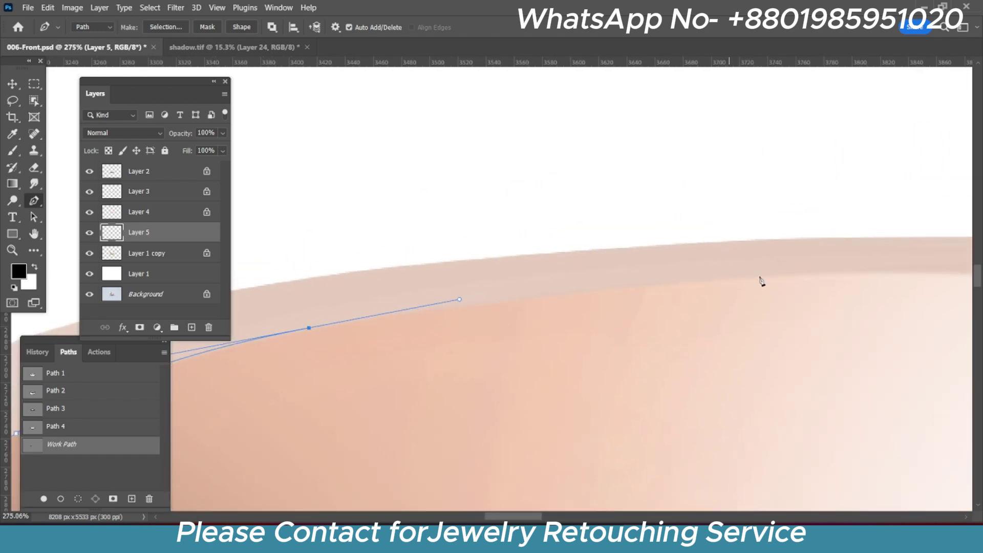
pyautogui.moveTo(748, 283); pyautogui.dragTo(826, 275)
pyautogui.scroll(-2, 767, 292)
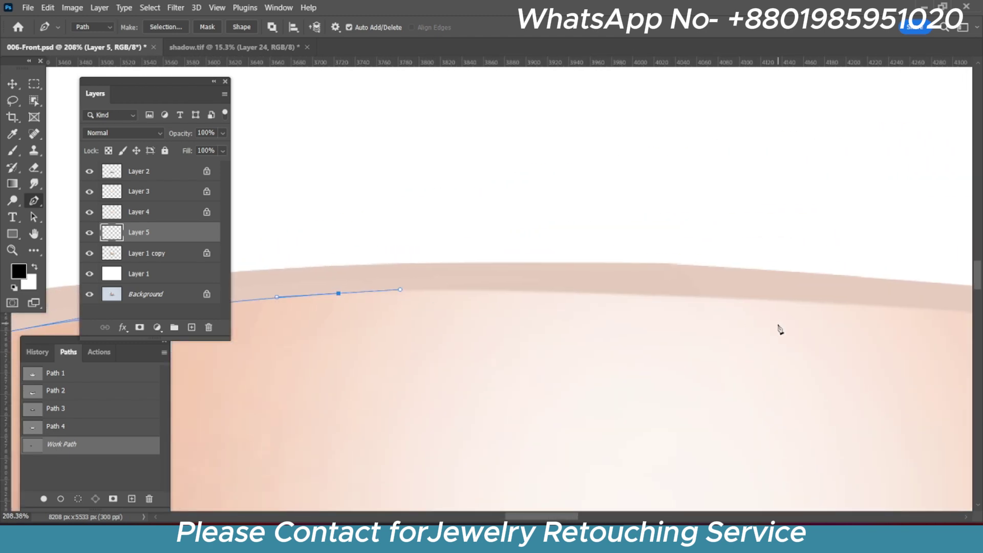
pyautogui.moveTo(757, 298)
pyautogui.mouseDown()
pyautogui.moveTo(857, 307)
pyautogui.moveTo(353, 306)
pyautogui.mouseUp()
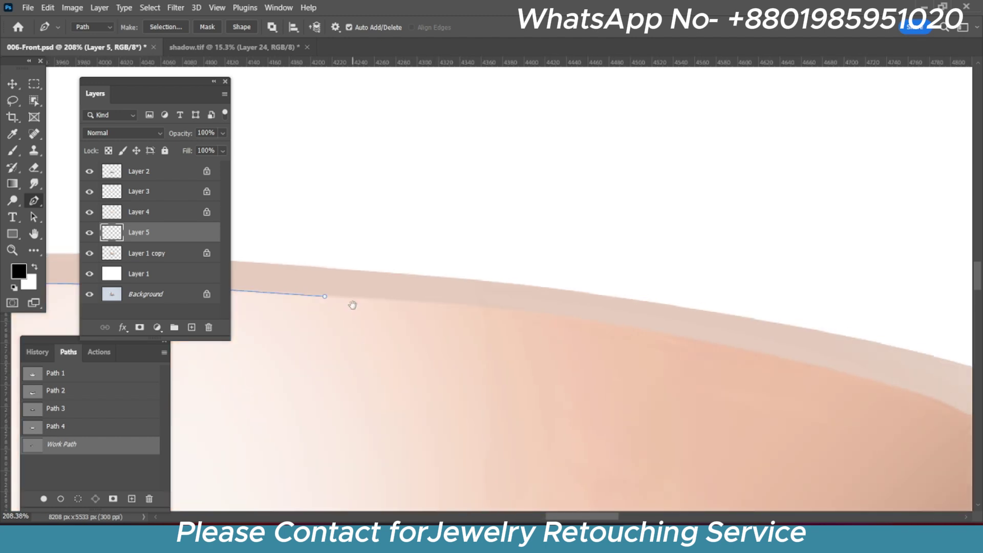
pyautogui.moveTo(634, 338); pyautogui.dragTo(829, 312)
pyautogui.moveTo(467, 300)
pyautogui.mouseDown()
pyautogui.moveTo(745, 288)
pyautogui.moveTo(317, 274)
pyautogui.mouseUp()
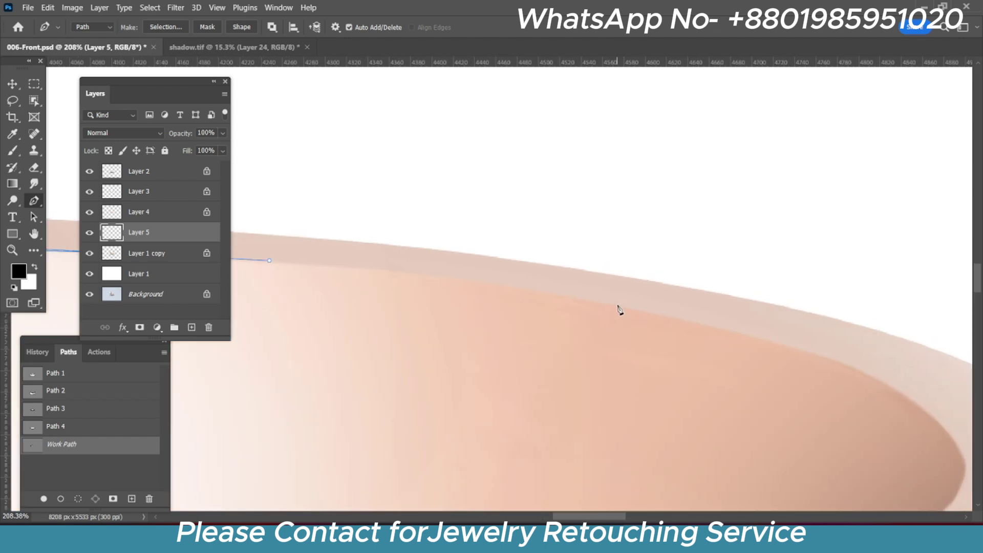
# Extend the path where the rim curves down the right side to the inner corner
pyautogui.moveTo(619, 308); pyautogui.dragTo(767, 340)
pyautogui.scroll(2, 769, 340)
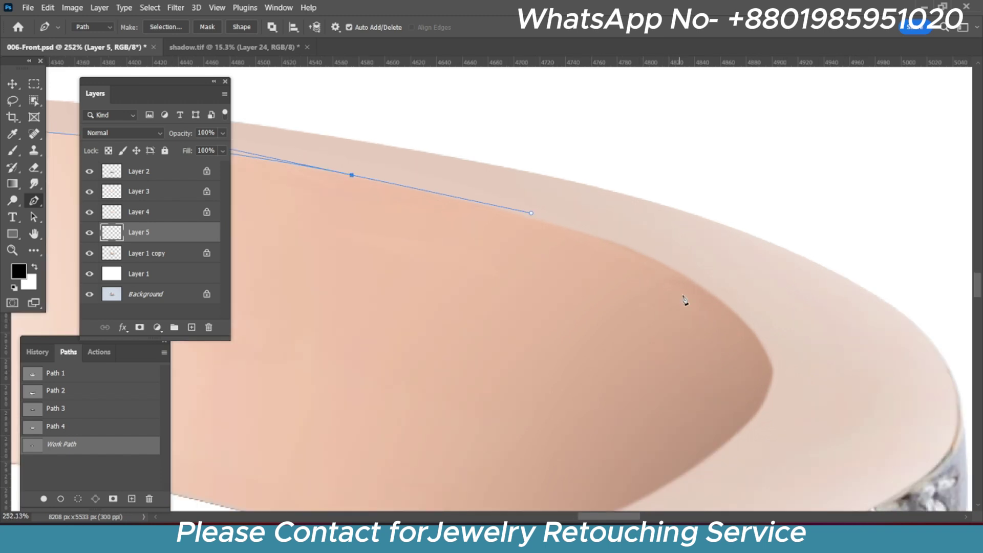
pyautogui.moveTo(710, 293); pyautogui.dragTo(782, 345)
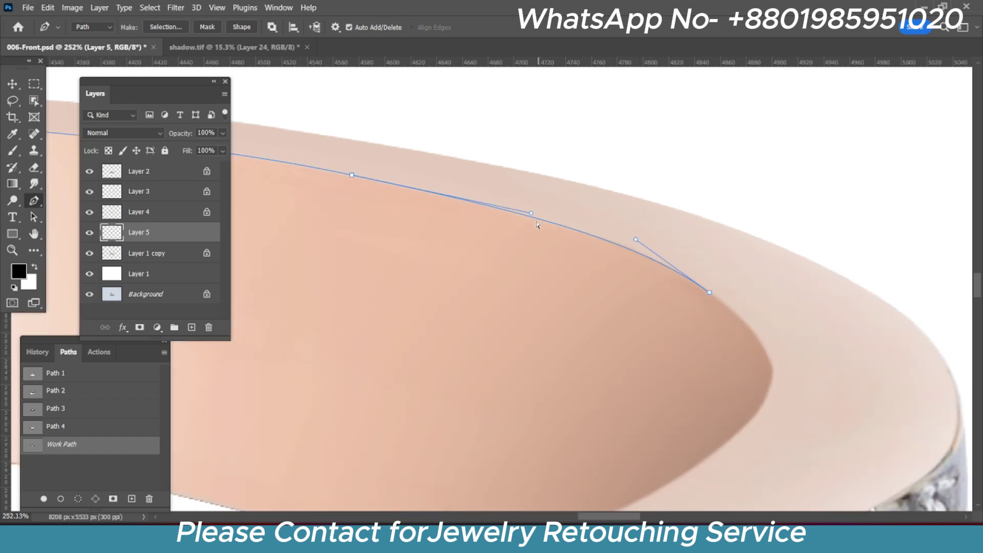
pyautogui.moveTo(531, 213); pyautogui.dragTo(533, 212)
pyautogui.moveTo(720, 299); pyautogui.dragTo(659, 234)
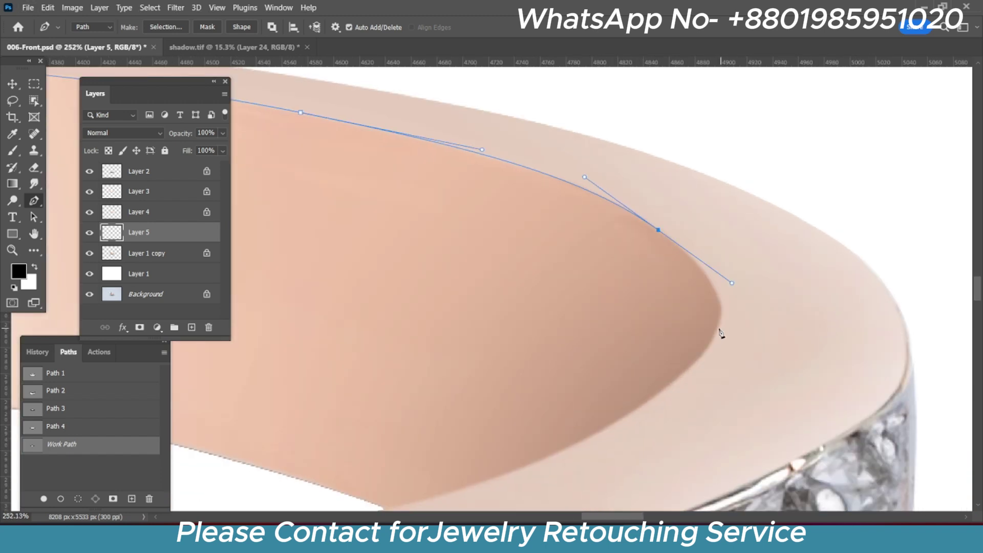
pyautogui.moveTo(500, 473)
pyautogui.mouseDown()
pyautogui.moveTo(592, 372)
pyautogui.moveTo(476, 424)
pyautogui.mouseUp()
pyautogui.moveTo(594, 391); pyautogui.dragTo(860, 220)
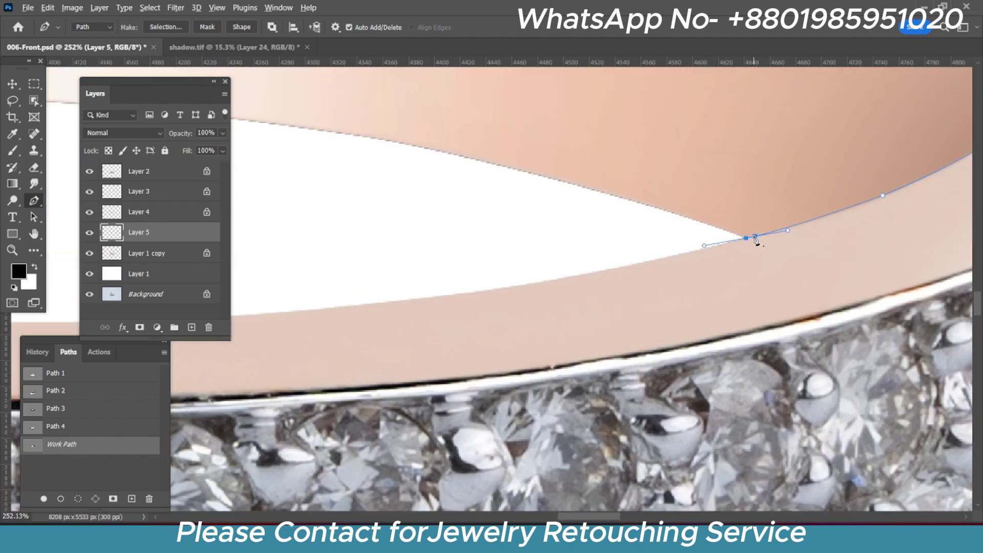
# Turn the inner rim path into a selection feathered by 1 px
pyautogui.scroll(-3, 757, 242)
pyautogui.scroll(-3, 721, 241)
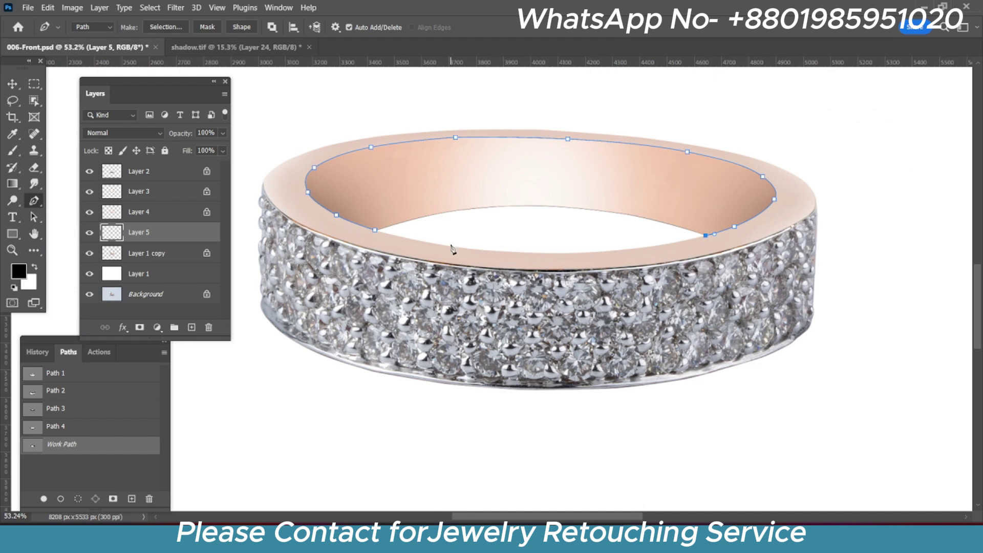
pyautogui.hotkey('ctrl', 'Return')
pyautogui.hotkey('shift', 'F6')
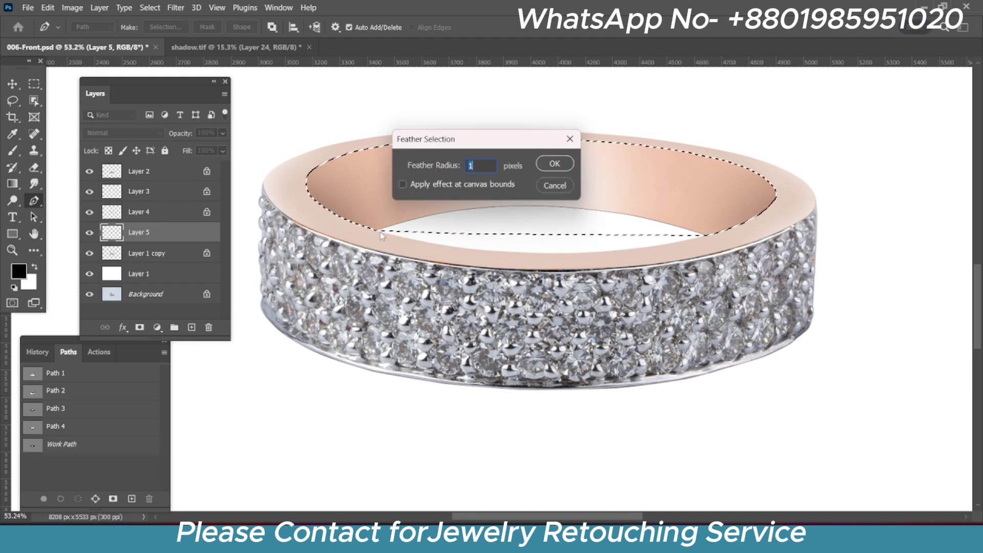
pyautogui.press('Return')
# Stroke the selection 1 px black on a new layer above Layer 3, then deselect
pyautogui.click(140, 191)
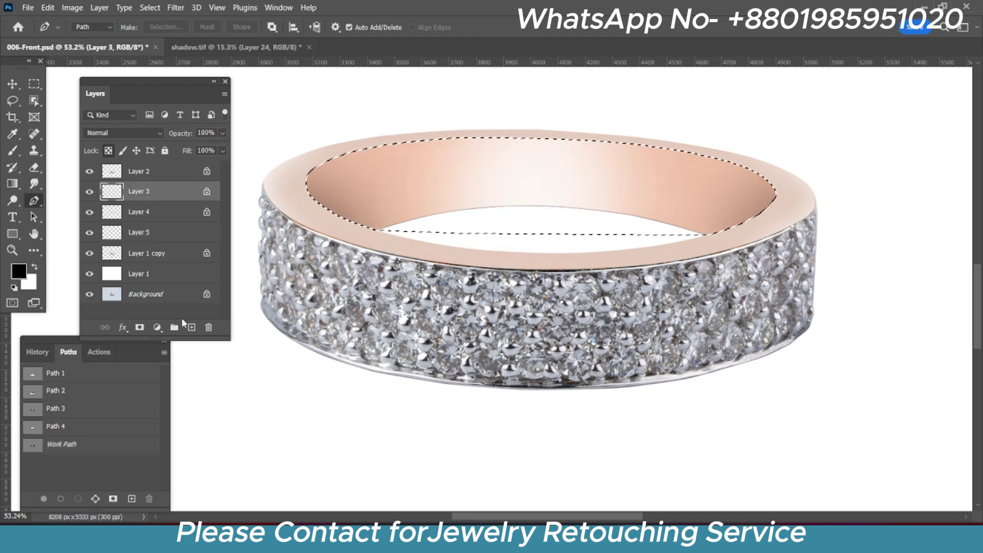
pyautogui.click(191, 327)
pyautogui.click(48, 8)
pyautogui.click(63, 208)
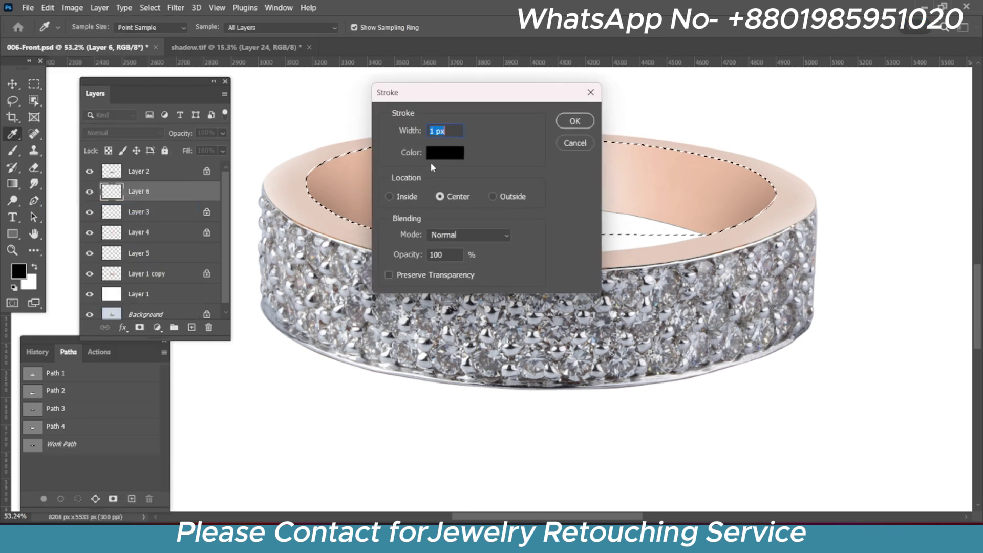
pyautogui.press('Return')
pyautogui.hotkey('ctrl', 'd')
# Soften the outline with a 0.8 px Gaussian Blur
pyautogui.scroll(3, 450, 155)
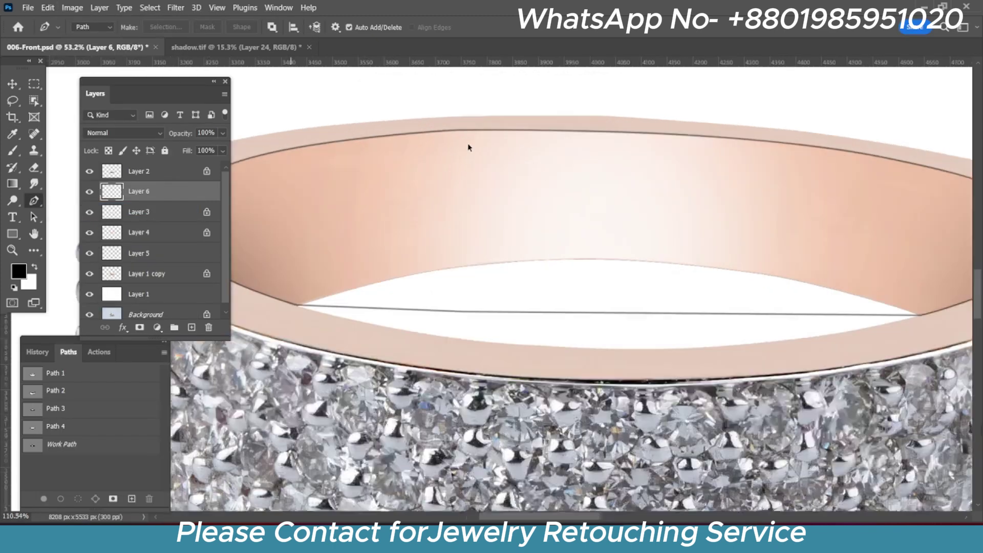
pyautogui.moveTo(532, 206); pyautogui.dragTo(576, 218)
pyautogui.click(176, 7)
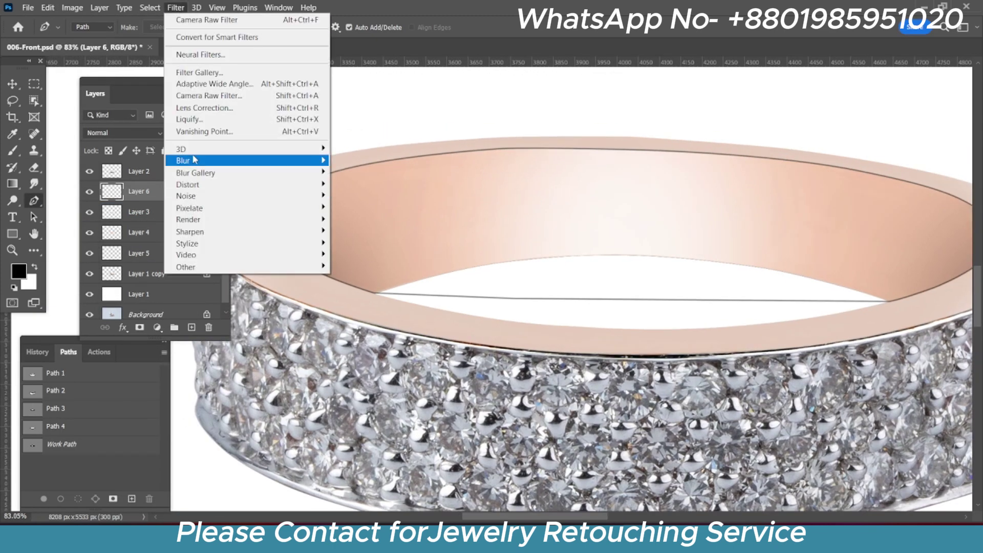
pyautogui.click(347, 205)
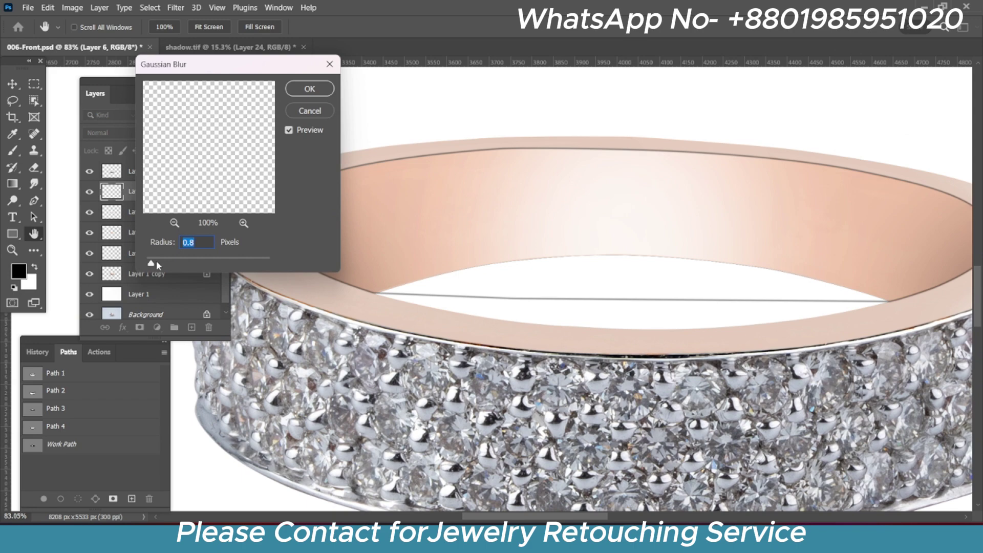
pyautogui.click(310, 89)
pyautogui.scroll(2, 369, 216)
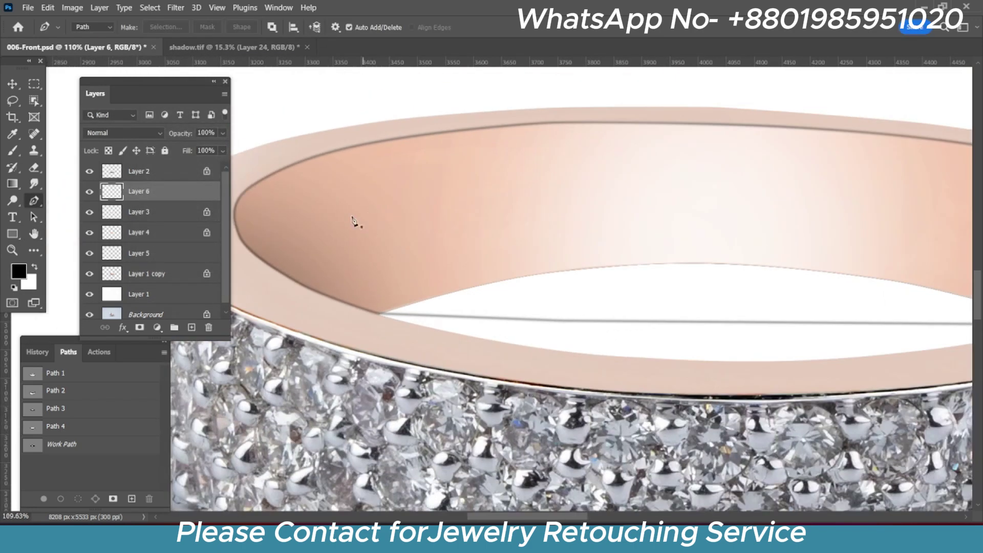
pyautogui.scroll(2, 352, 220)
# Erase the stray line across the ring's opening
pyautogui.press('p')
pyautogui.scroll(-5, 339, 184)
pyautogui.scroll(3, 432, 189)
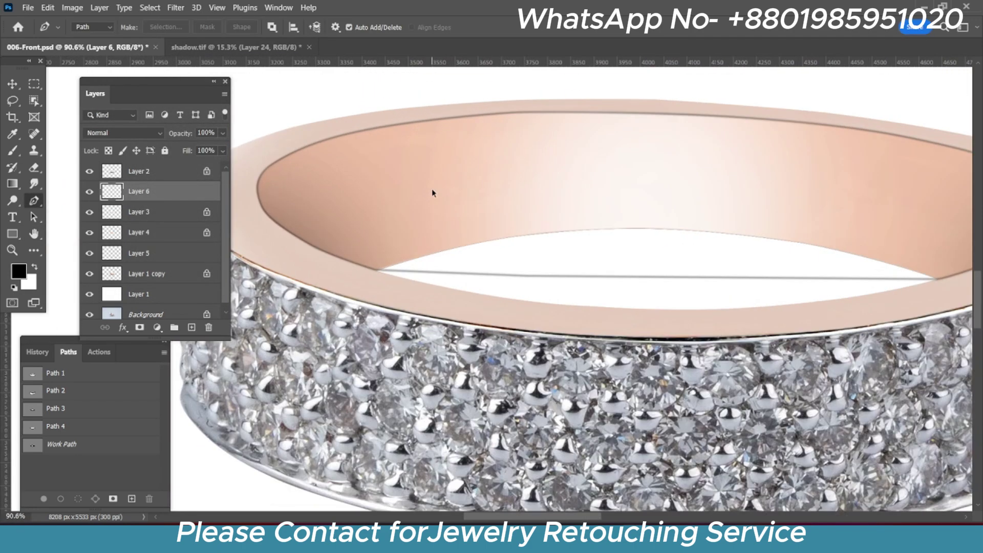
pyautogui.scroll(2, 322, 207)
pyautogui.press('e')
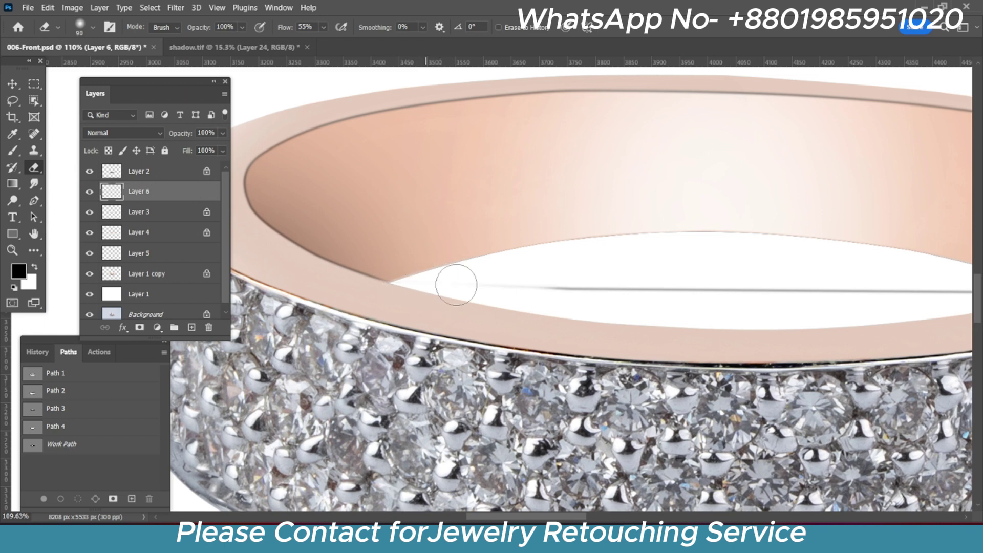
pyautogui.moveTo(456, 285)
pyautogui.mouseDown()
pyautogui.moveTo(774, 289)
pyautogui.moveTo(513, 271)
pyautogui.mouseUp()
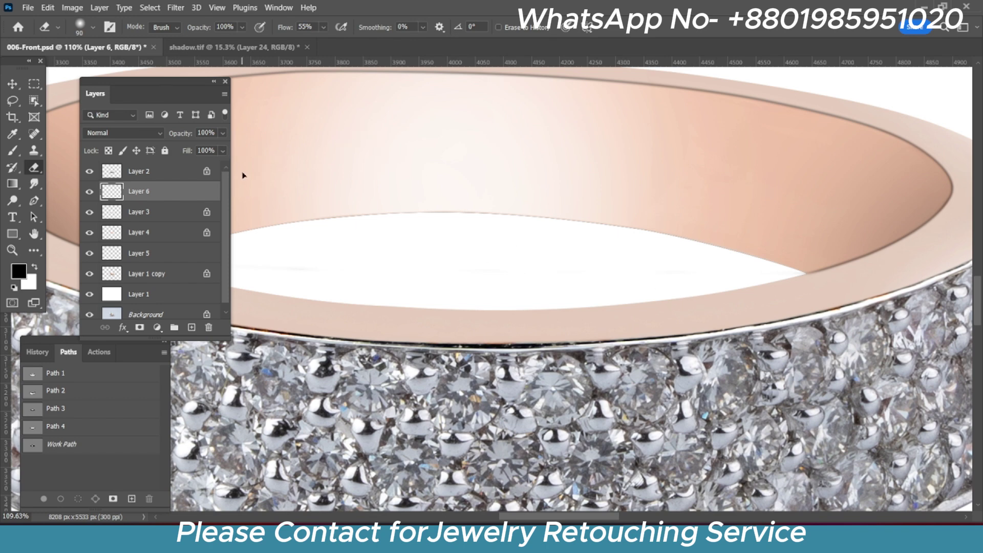
# Lower the outline layer's Fill to 88%, select Layer 2, and save the document
pyautogui.press('v')
pyautogui.click(223, 151)
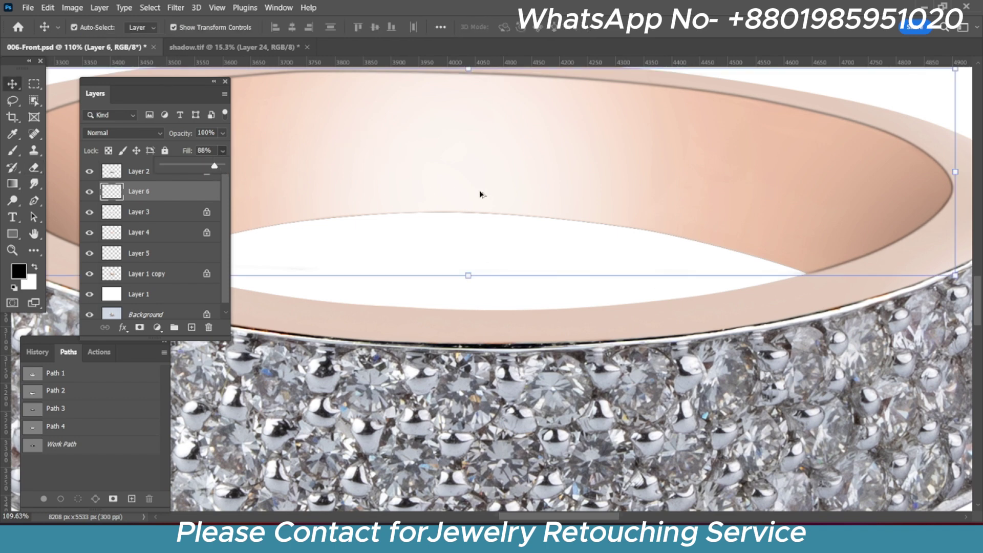
pyautogui.click(481, 194)
pyautogui.scroll(-5, 481, 194)
pyautogui.scroll(-2, 435, 282)
pyautogui.hotkey('ctrl', 's')
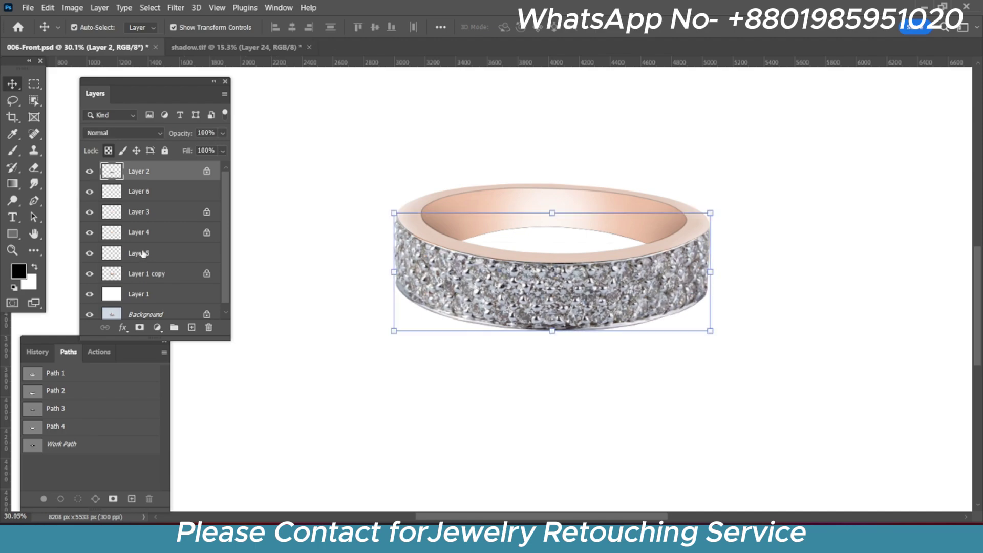
# Compare the original photo against the retouched layers, then zoom in on the diamonds
pyautogui.scroll(-1, 90, 302)
pyautogui.keyDown('alt'); pyautogui.click(90, 309); pyautogui.keyUp('alt')
pyautogui.keyDown('alt'); pyautogui.click(89, 309); pyautogui.keyUp('alt')
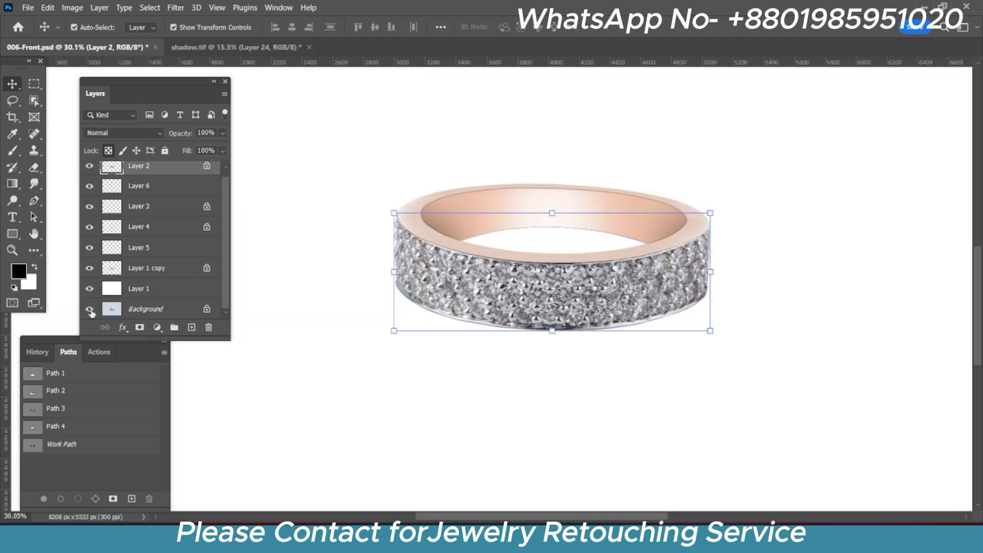
pyautogui.scroll(2, 476, 250)
pyautogui.scroll(1, 476, 249)
pyautogui.hotkey('ctrl', 's')
pyautogui.scroll(2, 476, 250)
pyautogui.scroll(-3, 476, 249)
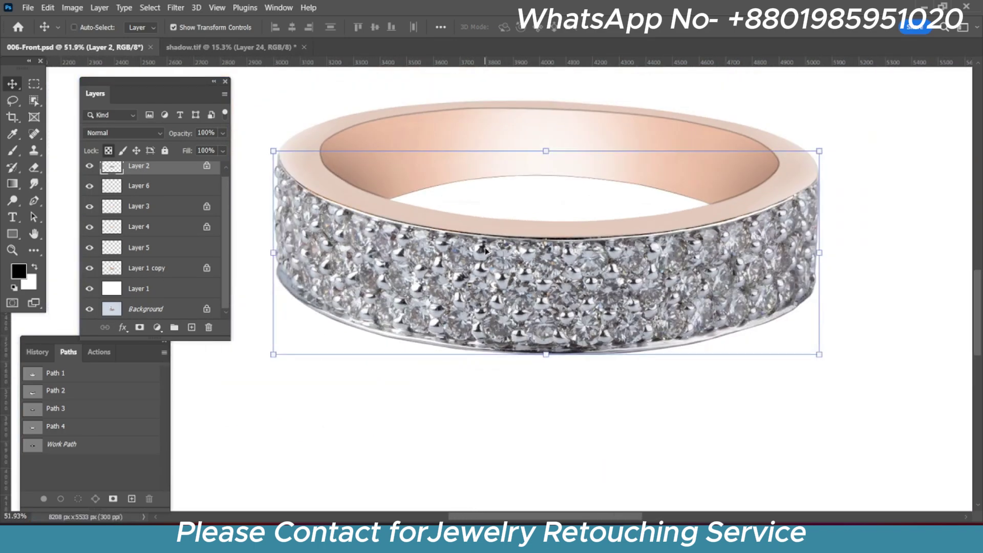
pyautogui.scroll(3, 485, 251)
pyautogui.scroll(-3, 486, 251)
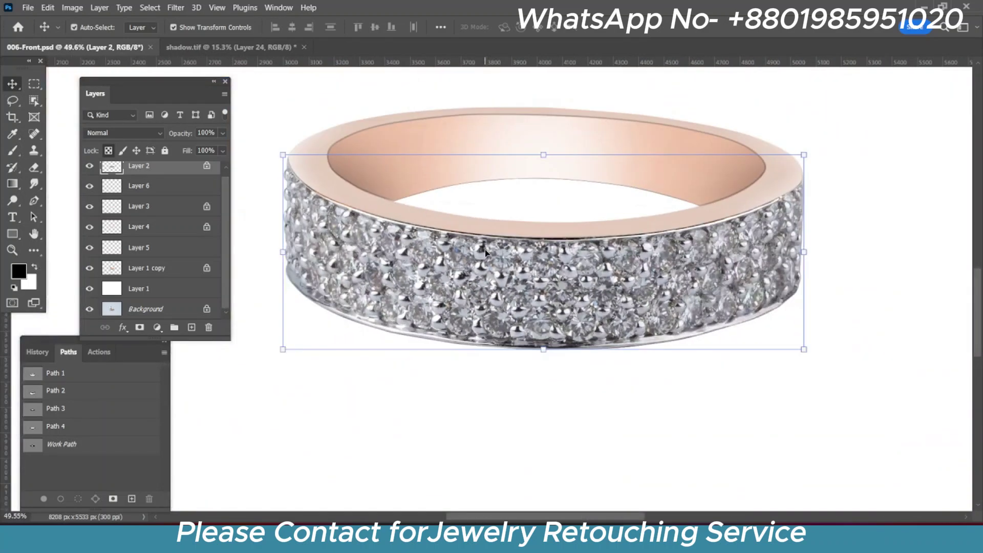
# Hide Layer 2 and merge Layer 3 down through Layer 1 copy into one layer
pyautogui.click(89, 171)
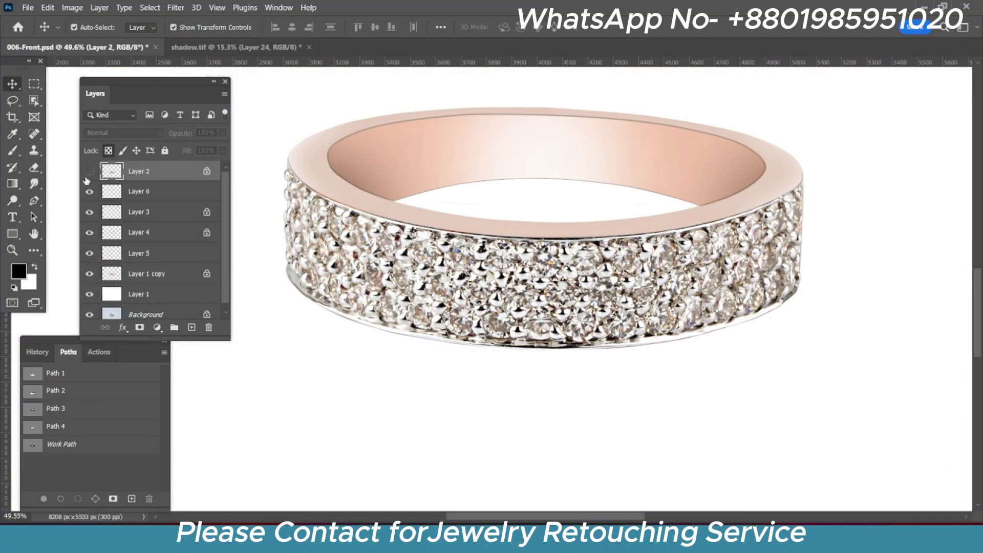
pyautogui.click(88, 192)
pyautogui.click(88, 192)
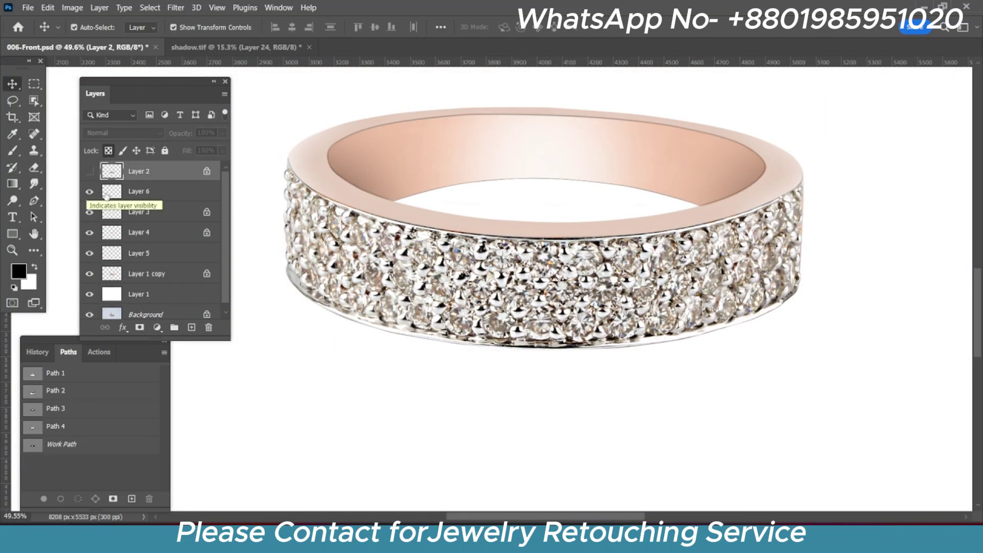
pyautogui.click(138, 213)
pyautogui.keyDown('shift'); pyautogui.click(153, 274); pyautogui.keyUp('shift')
pyautogui.hotkey('ctrl', 'e')
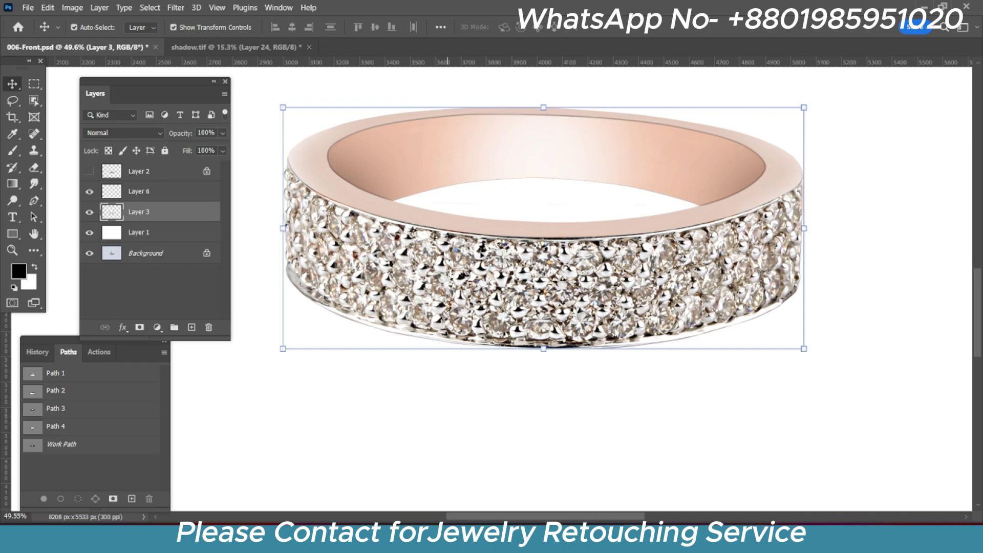
# Sample a peach tone from the rose-gold band with the eyedropper
pyautogui.scroll(2, 847, 204)
pyautogui.scroll(5, 702, 248)
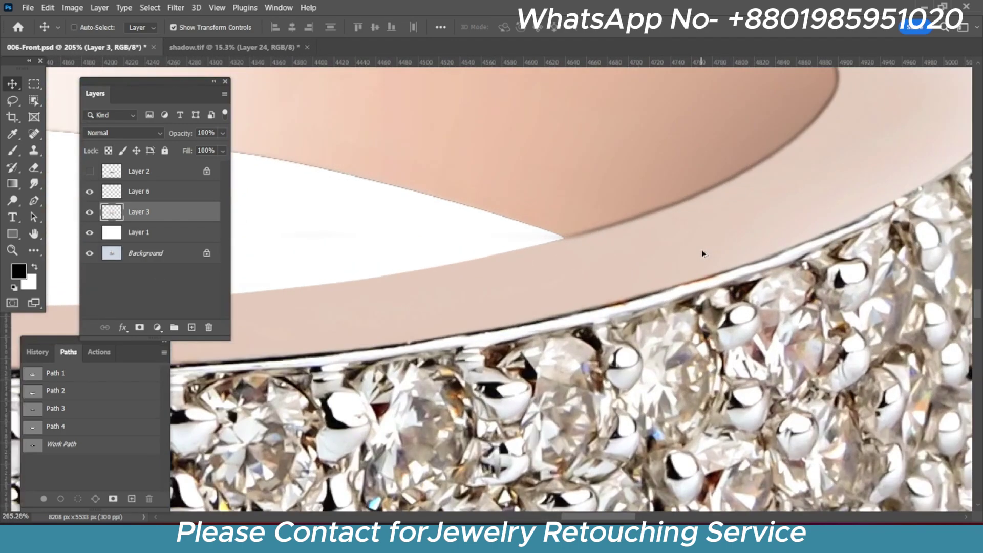
pyautogui.scroll(-4, 702, 250)
pyautogui.scroll(-2, 512, 231)
pyautogui.scroll(1, 402, 190)
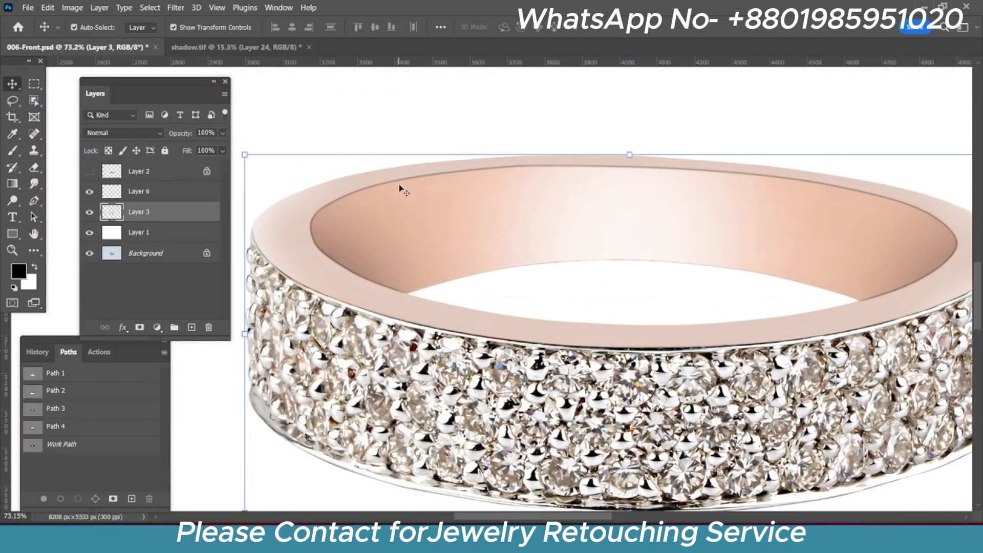
pyautogui.press('i')
pyautogui.click(437, 195)
# Fill the ring selection with peach on a new layer set to Color blend mode
pyautogui.press('b')
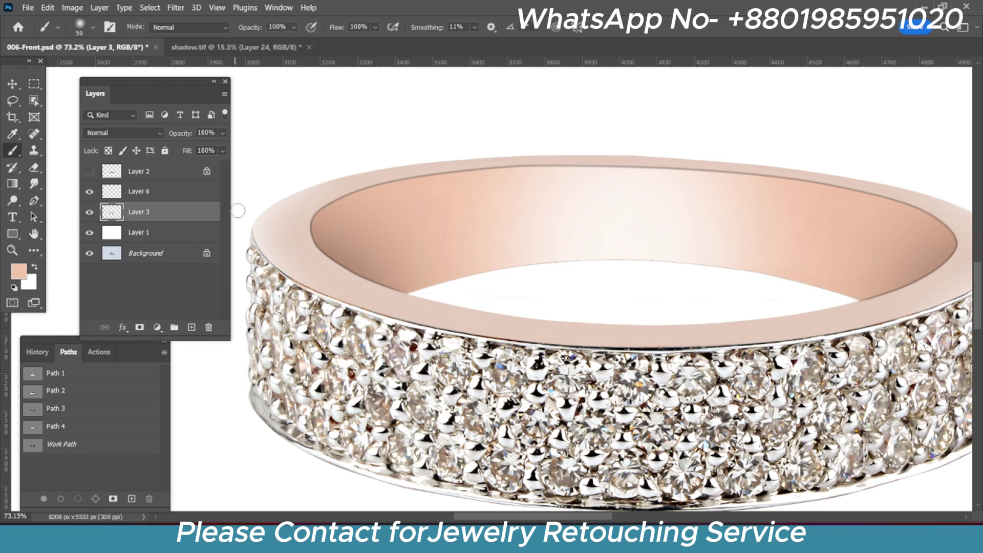
pyautogui.keyDown('ctrl'); pyautogui.click(112, 218); pyautogui.keyUp('ctrl')
pyautogui.click(192, 327)
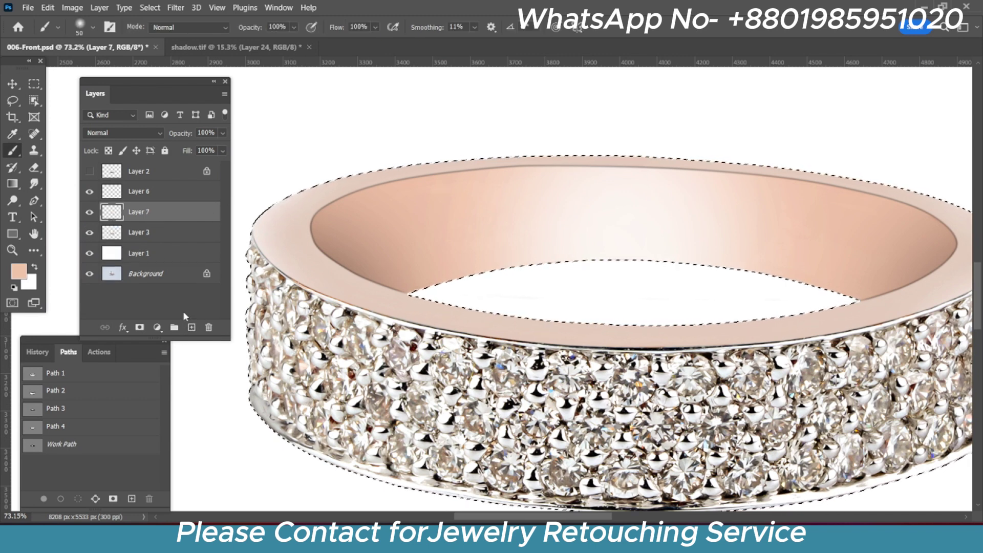
pyautogui.hotkey('alt', 'BackSpace')
pyautogui.press('x')
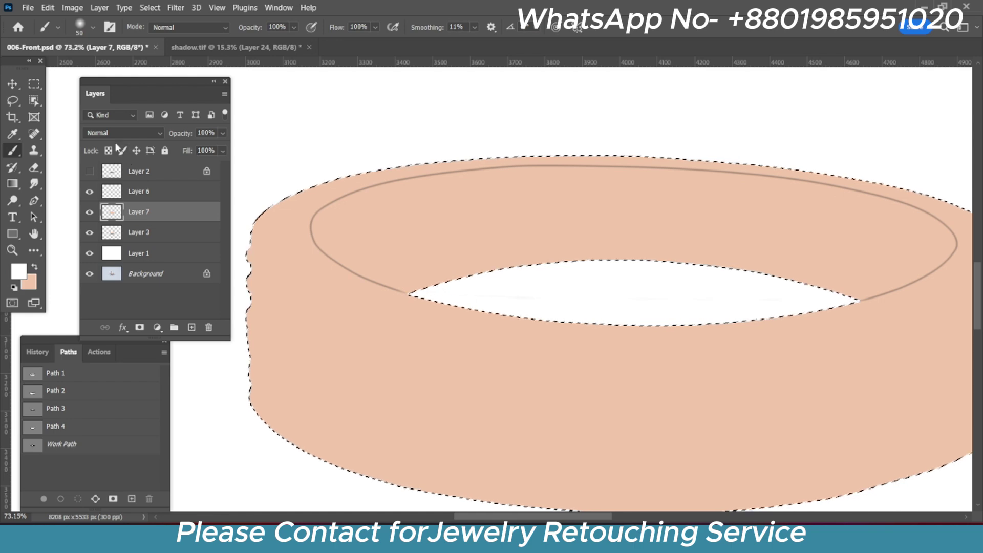
pyautogui.click(136, 133)
pyautogui.click(93, 436)
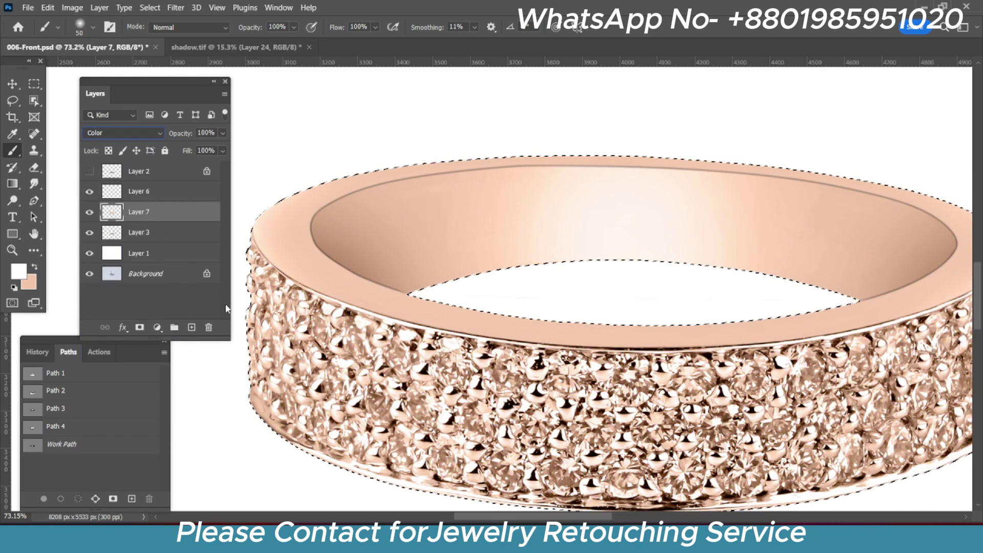
pyautogui.click(12, 83)
# Merge the peach layer into Layer 3 and add a Curves adjustment with one control point
pyautogui.hotkey('ctrl', 'e')
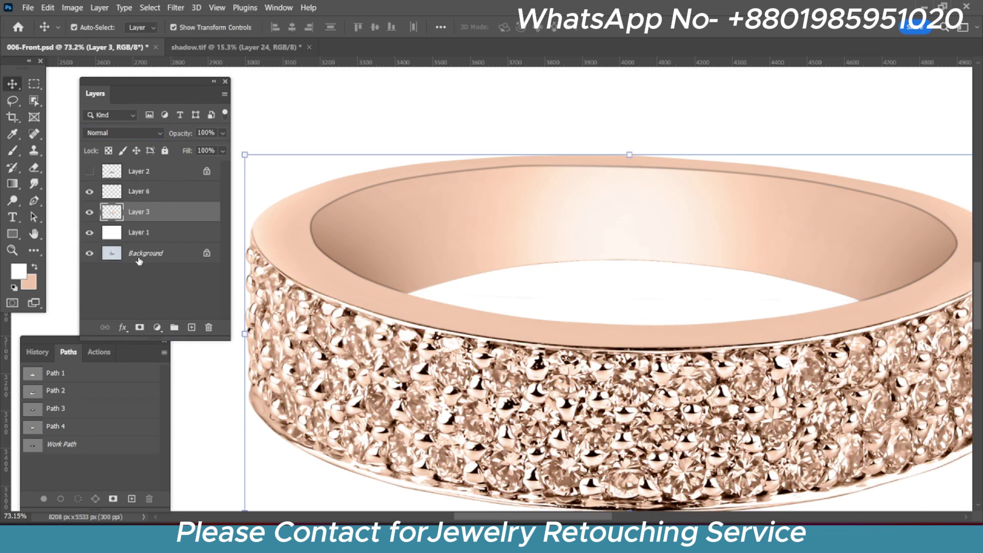
pyautogui.keyDown('ctrl'); pyautogui.click(112, 212); pyautogui.keyUp('ctrl')
pyautogui.click(157, 327)
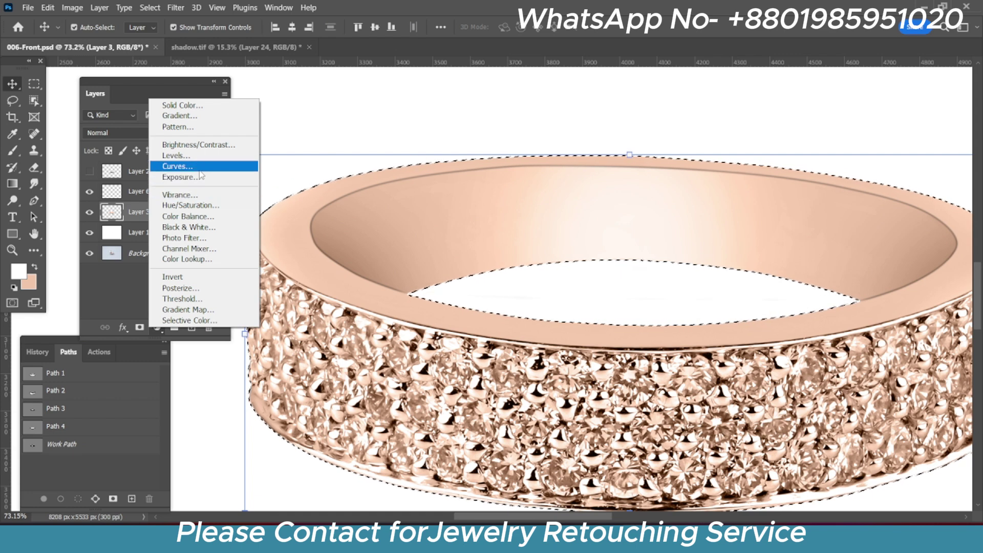
pyautogui.click(215, 166)
pyautogui.click(371, 299)
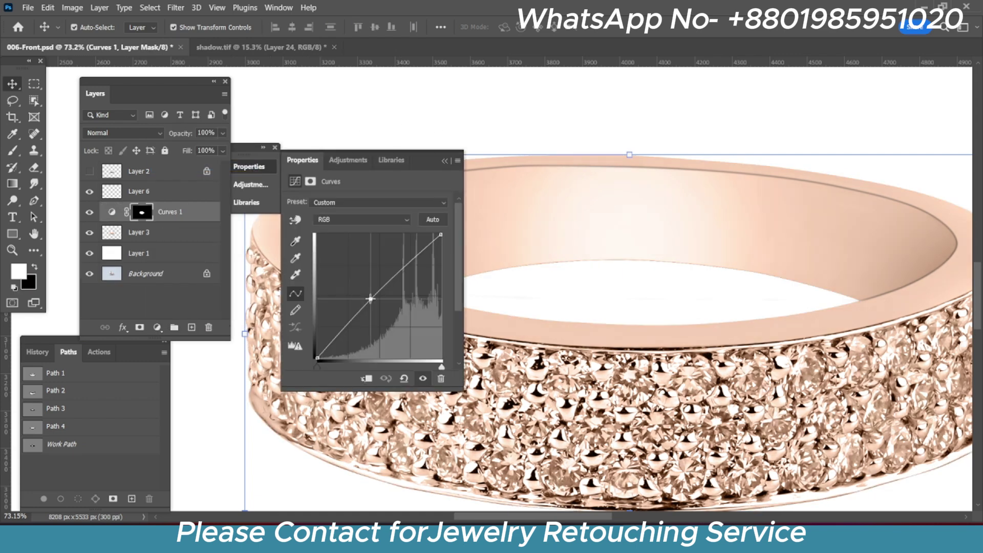
pyautogui.click(445, 160)
# Add a Hue/Saturation adjustment with +17 saturation to the ring
pyautogui.click(123, 233)
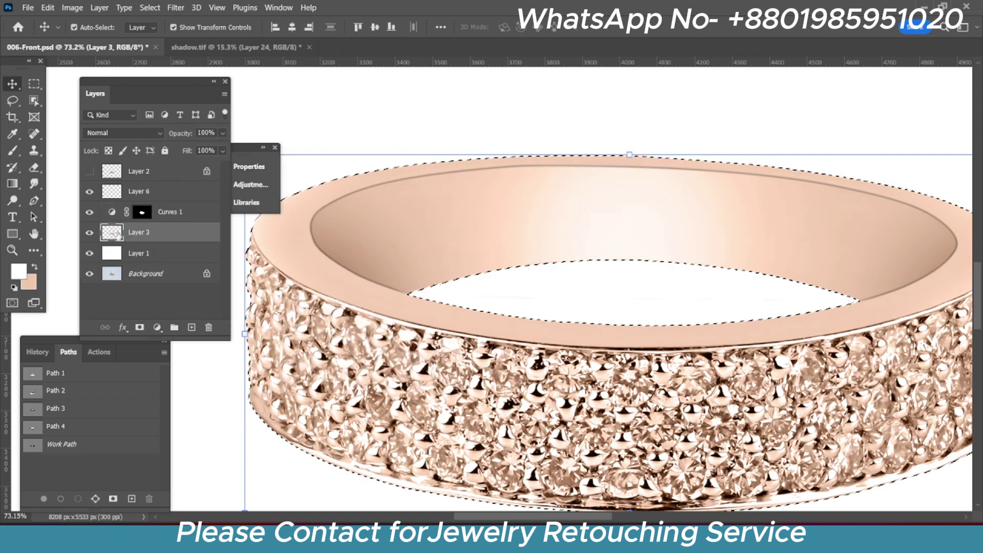
pyautogui.click(157, 326)
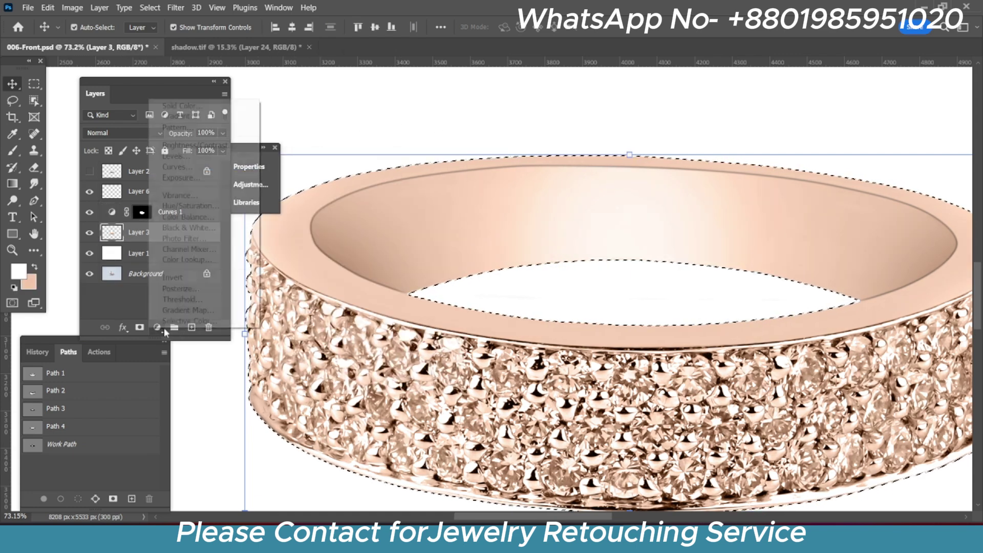
pyautogui.click(203, 213)
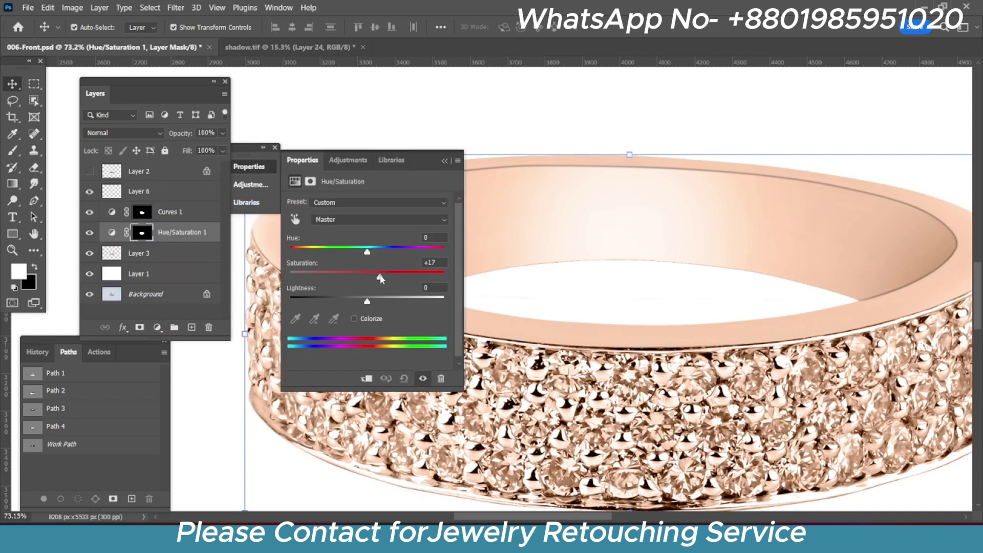
pyautogui.click(445, 161)
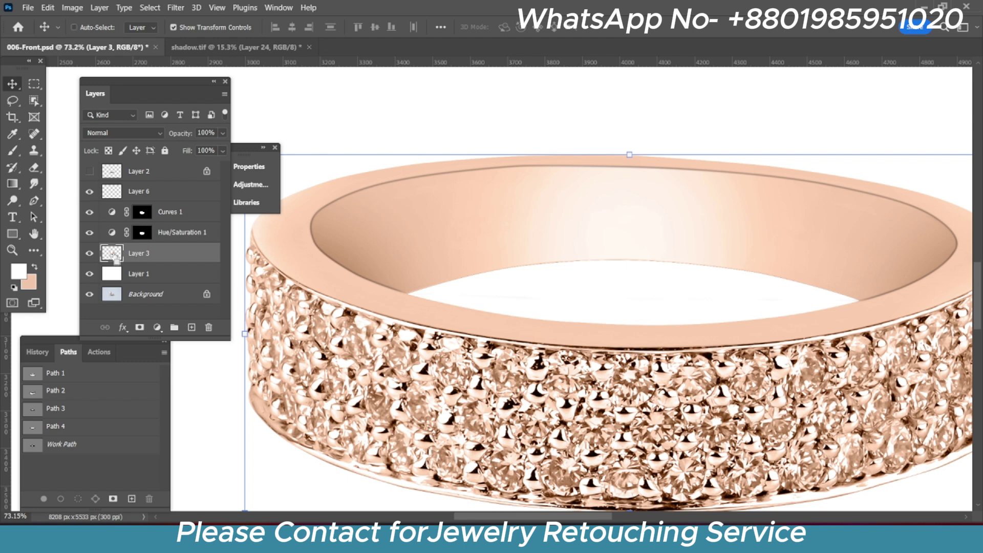
# Add a Color Balance adjustment with midtones +15, +14, −7 and toggle it to compare
pyautogui.keyDown('ctrl'); pyautogui.click(111, 253); pyautogui.keyUp('ctrl')
pyautogui.click(157, 328)
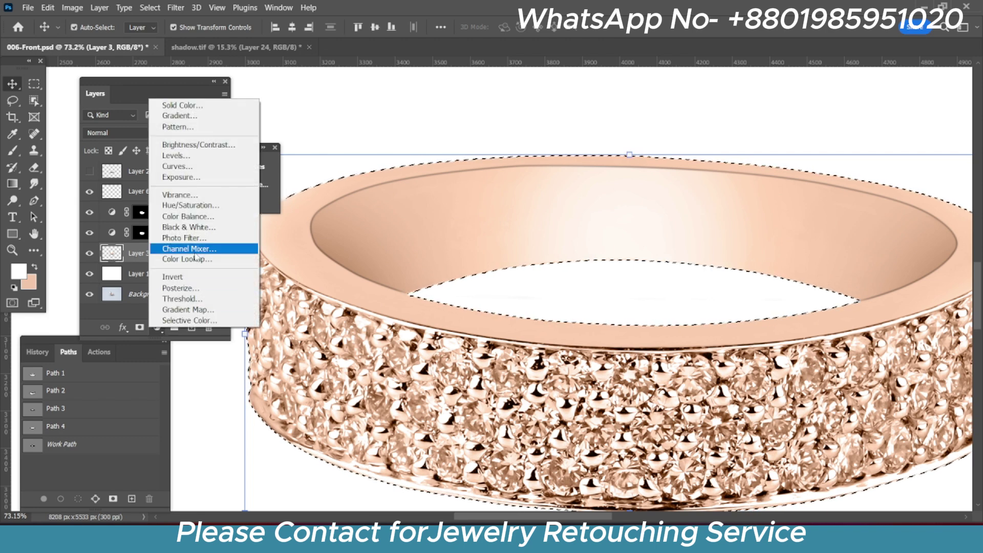
pyautogui.click(188, 216)
pyautogui.moveTo(350, 231)
pyautogui.mouseDown()
pyautogui.moveTo(360, 232)
pyautogui.moveTo(360, 254)
pyautogui.mouseUp()
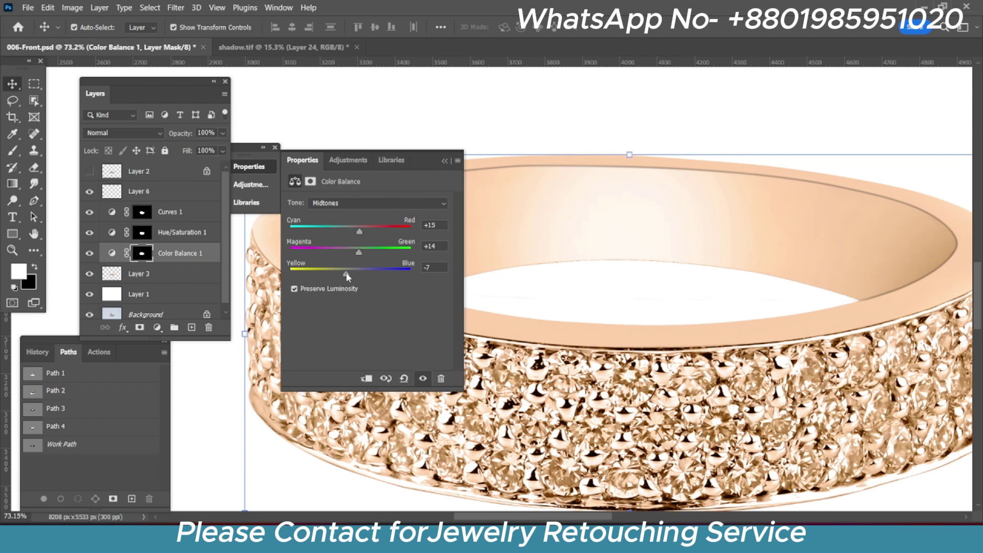
pyautogui.click(444, 161)
pyautogui.click(90, 254)
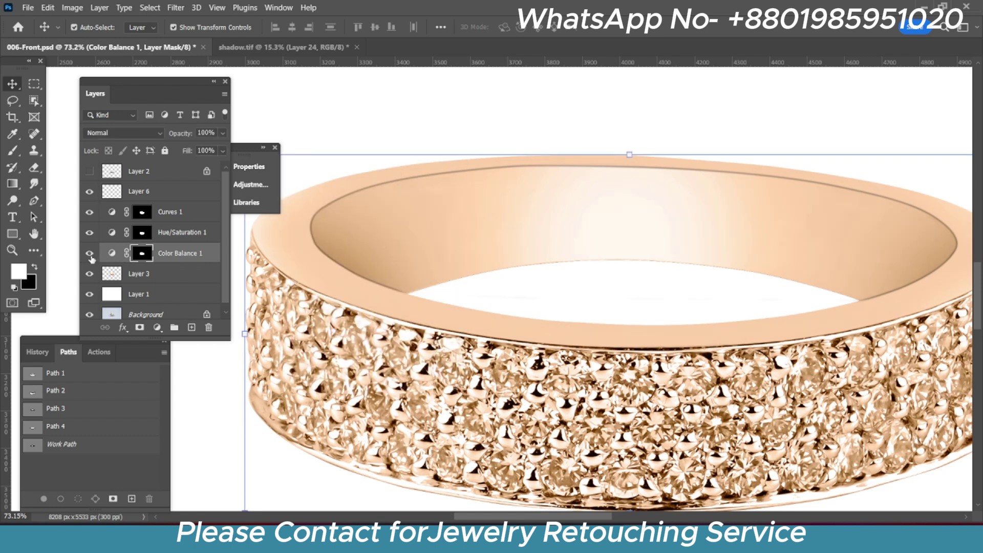
# Compare with the original photo, then show Layer 2 so the diamonds turn silver
pyautogui.keyDown('alt'); pyautogui.click(90, 315); pyautogui.keyUp('alt')
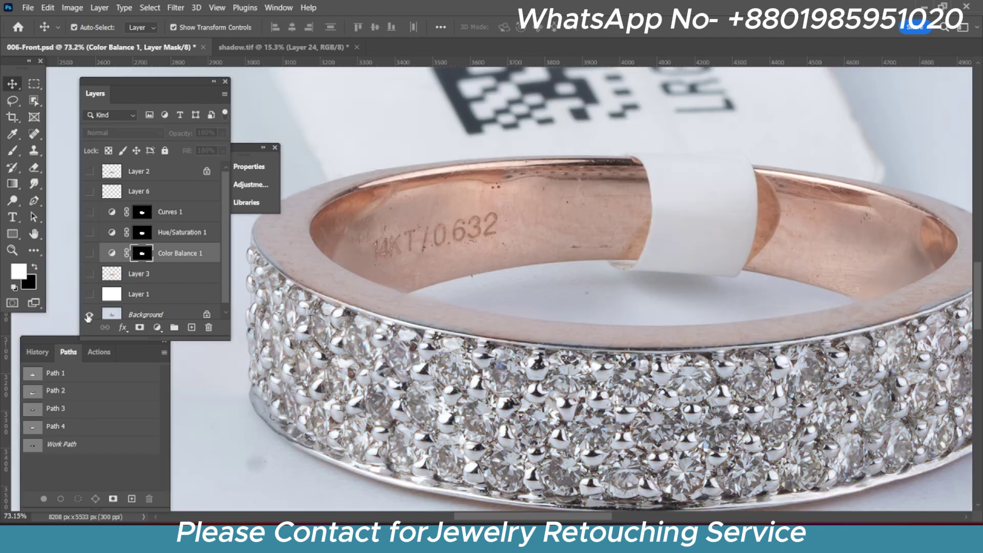
pyautogui.scroll(-3, 646, 285)
pyautogui.scroll(2, 717, 292)
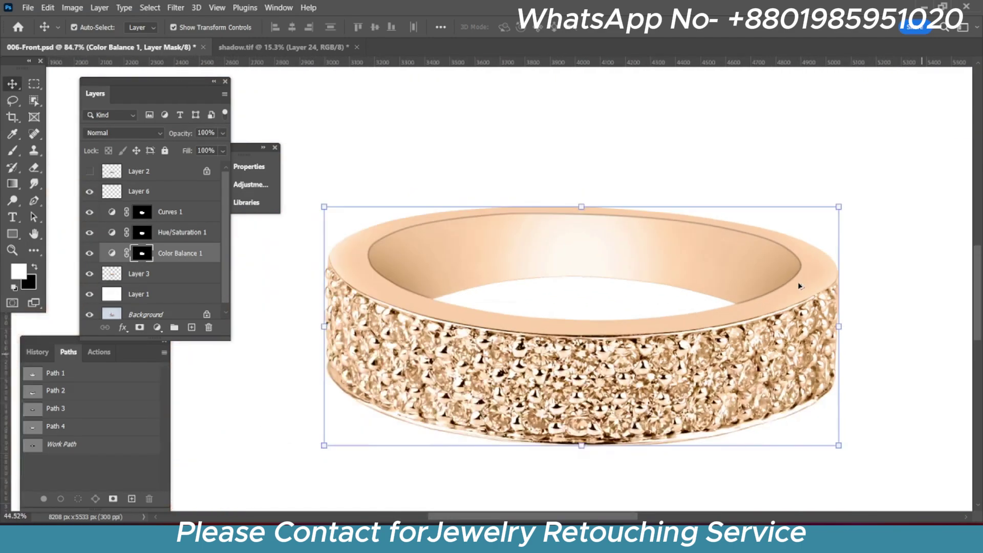
pyautogui.scroll(2, 444, 291)
pyautogui.scroll(-3, 445, 291)
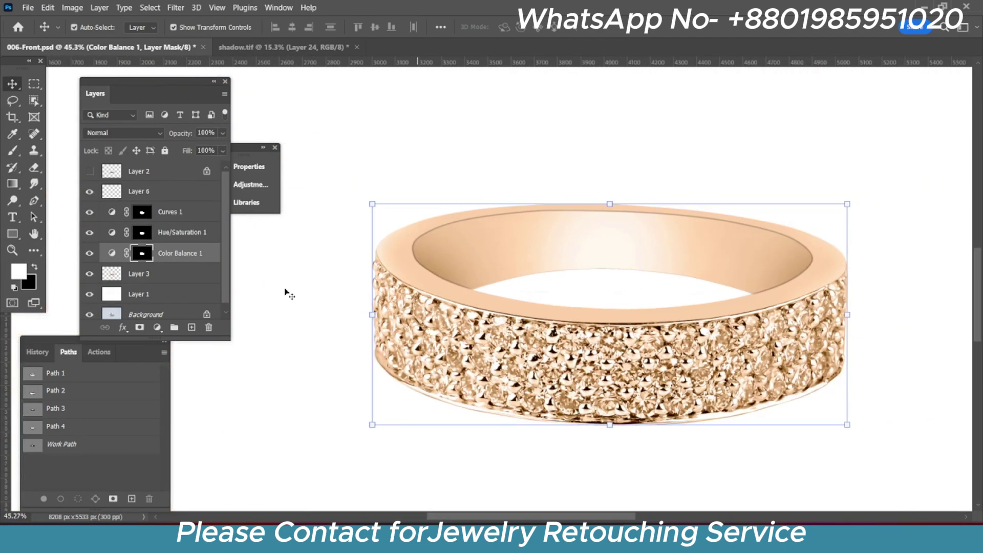
pyautogui.click(90, 171)
pyautogui.scroll(2, 805, 270)
pyautogui.scroll(-3, 722, 288)
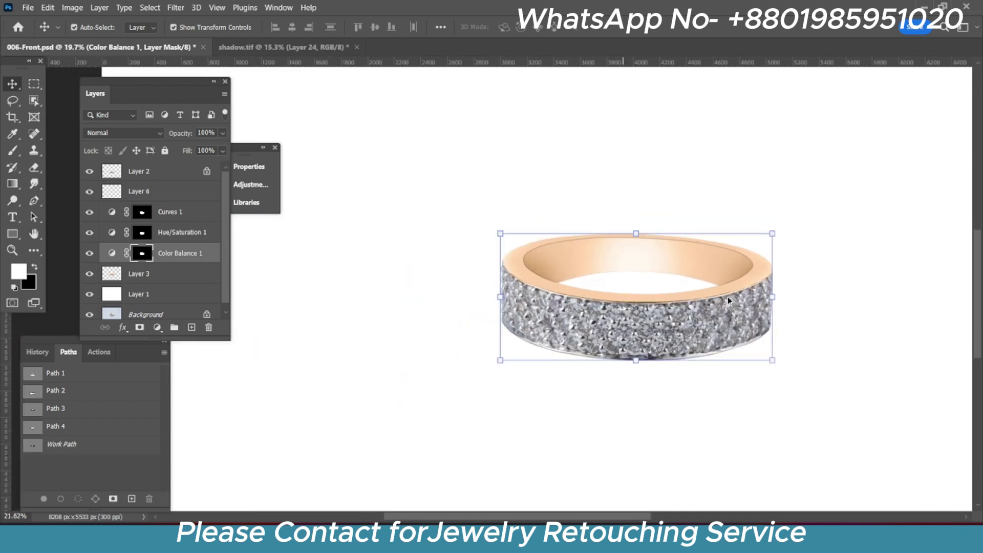
pyautogui.scroll(1, 727, 297)
# Add a Levels adjustment (21, 1.00, 251) to the ring, then hide it and reselect Layer 3
pyautogui.keyDown('ctrl'); pyautogui.click(728, 297); pyautogui.keyUp('ctrl')
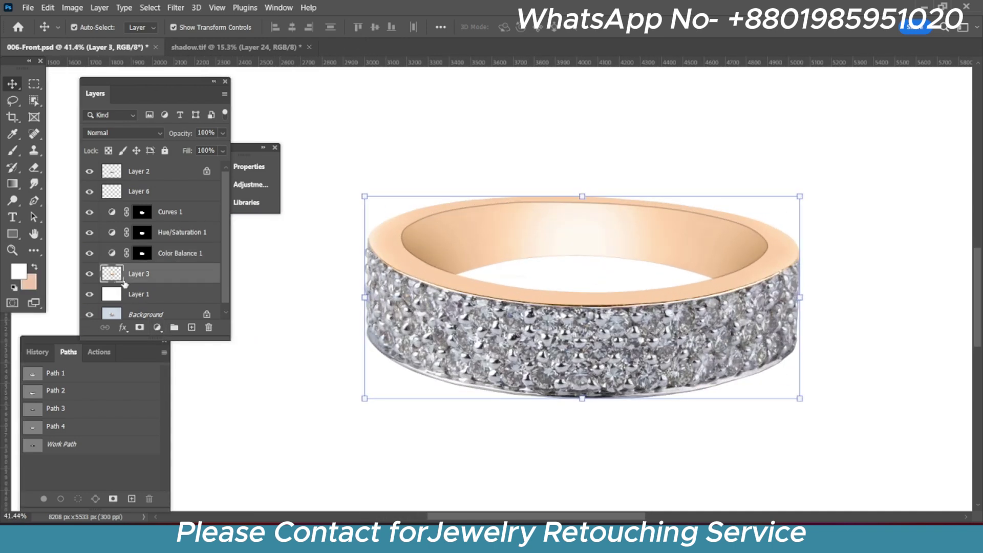
pyautogui.keyDown('ctrl'); pyautogui.click(113, 277); pyautogui.keyUp('ctrl')
pyautogui.click(157, 328)
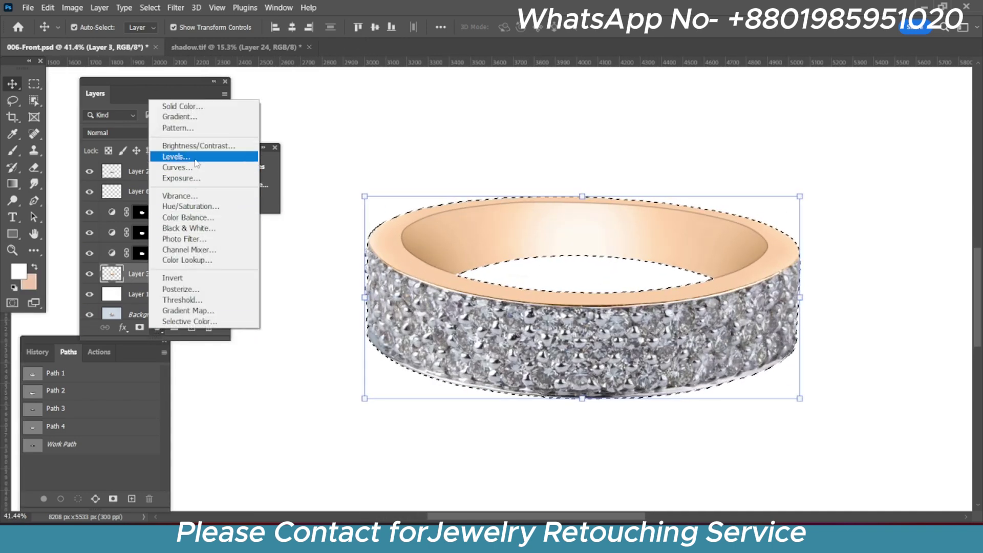
pyautogui.click(177, 157)
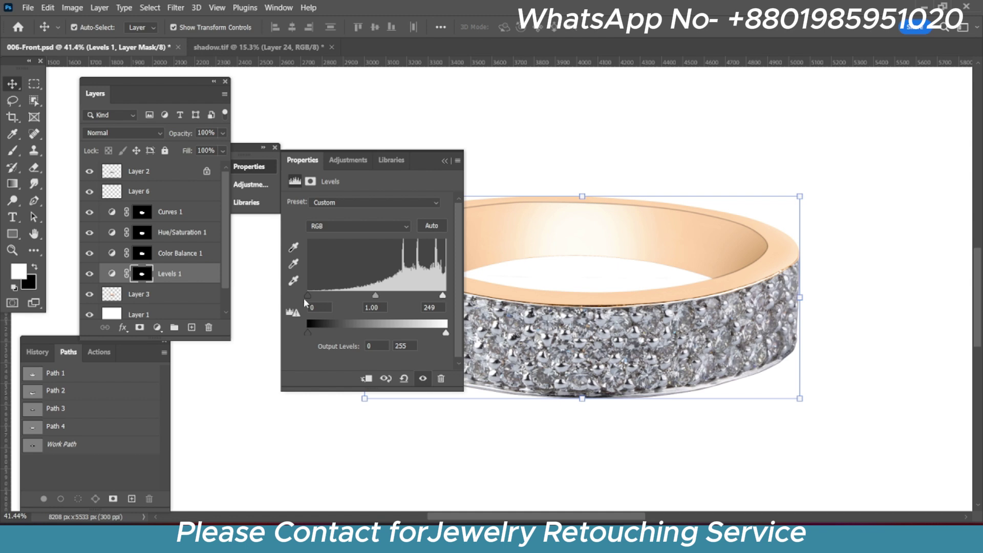
pyautogui.moveTo(307, 297); pyautogui.dragTo(315, 297)
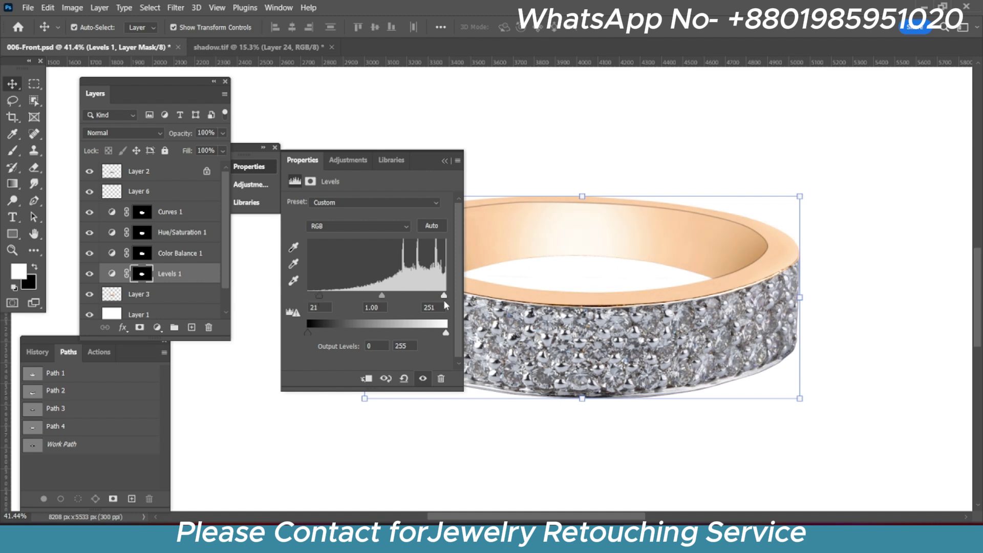
pyautogui.click(445, 161)
pyautogui.click(89, 274)
pyautogui.click(90, 273)
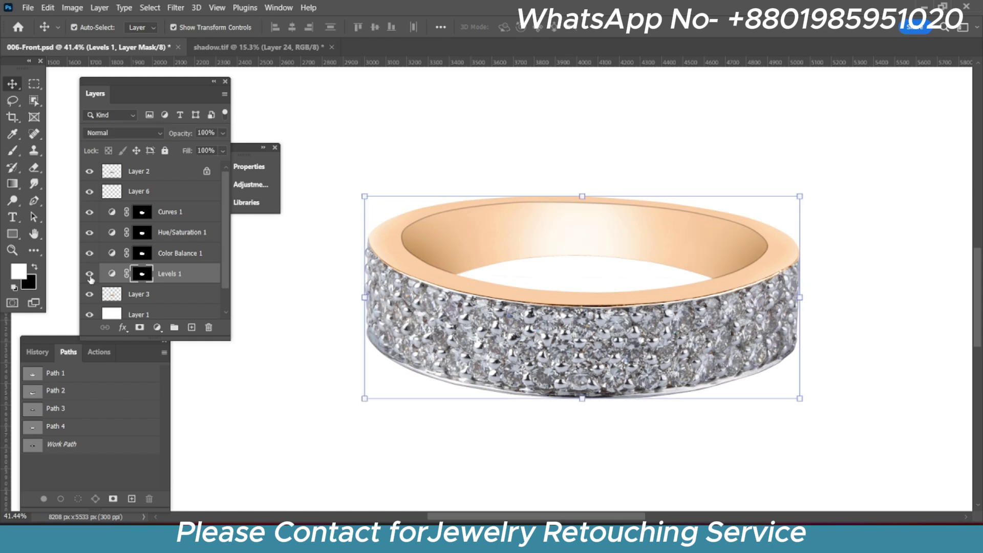
pyautogui.scroll(3, 385, 259)
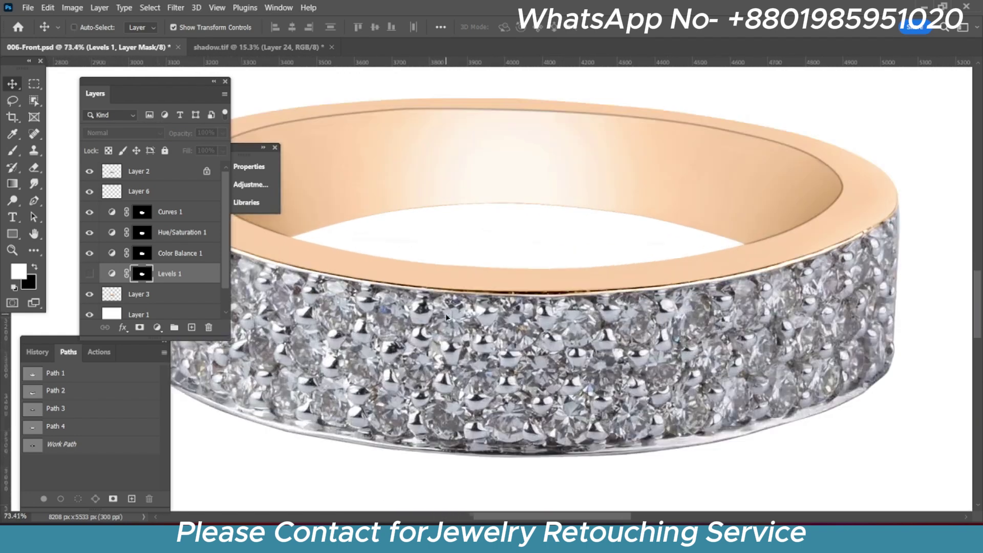
pyautogui.scroll(-1, 604, 292)
pyautogui.scroll(2, 414, 229)
pyautogui.scroll(2, 414, 229)
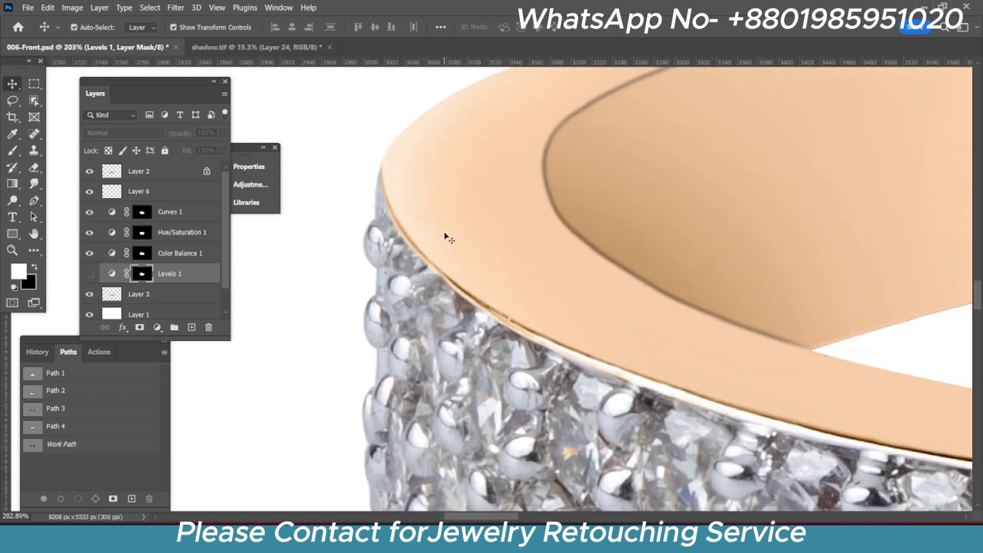
pyautogui.click(147, 297)
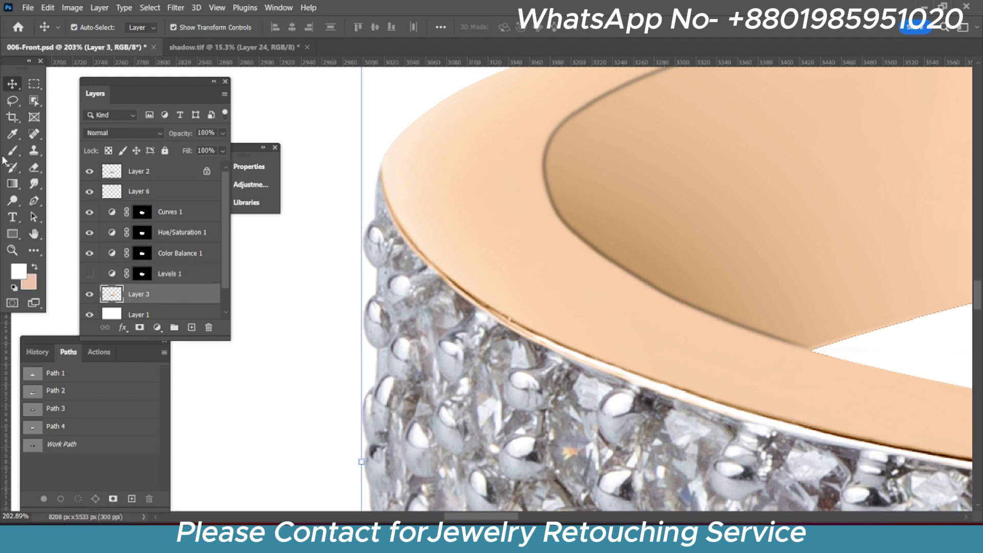
# Smudge the band's lower edge above the diamonds smooth on Layer 3
pyautogui.click(33, 184)
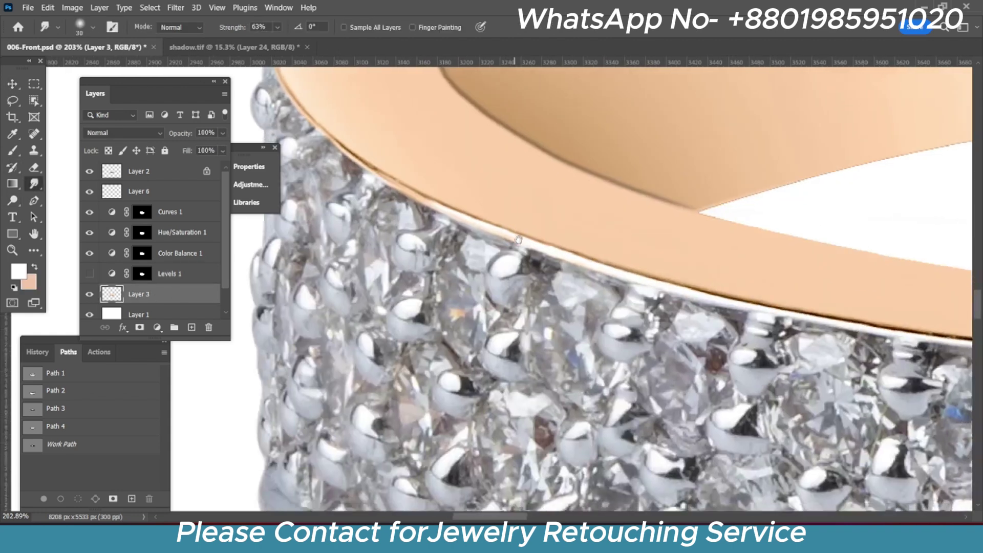
pyautogui.moveTo(597, 369); pyautogui.dragTo(471, 227)
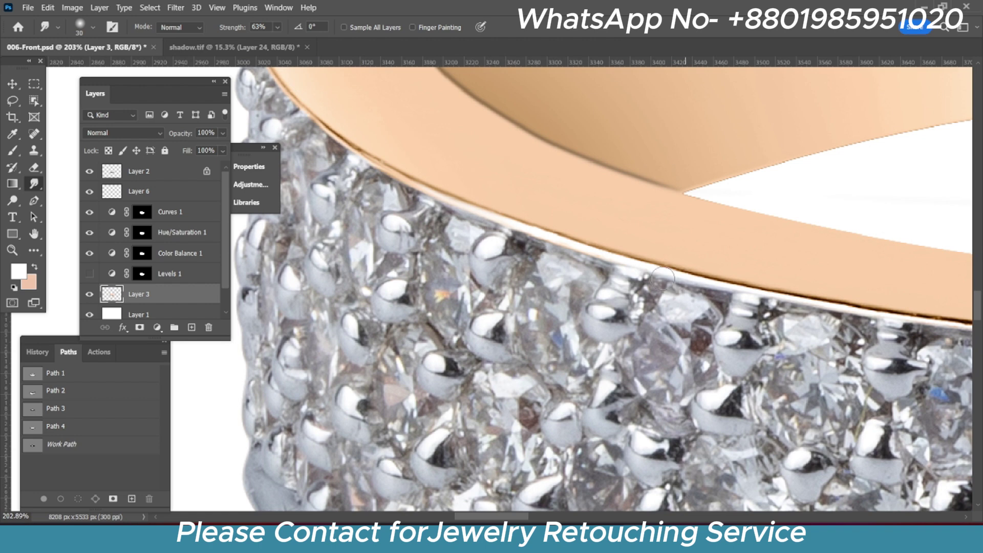
pyautogui.moveTo(696, 285); pyautogui.dragTo(534, 226)
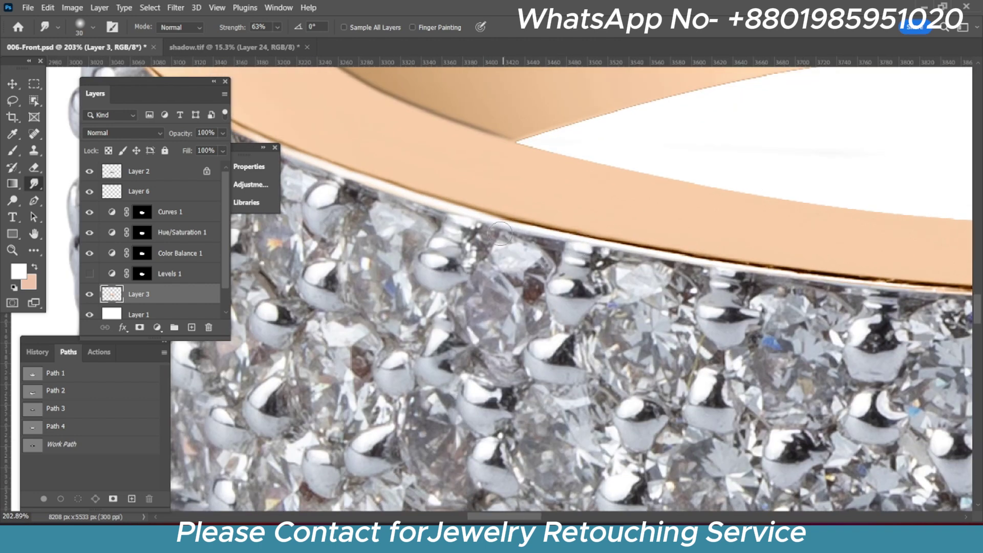
pyautogui.moveTo(696, 262); pyautogui.dragTo(596, 207)
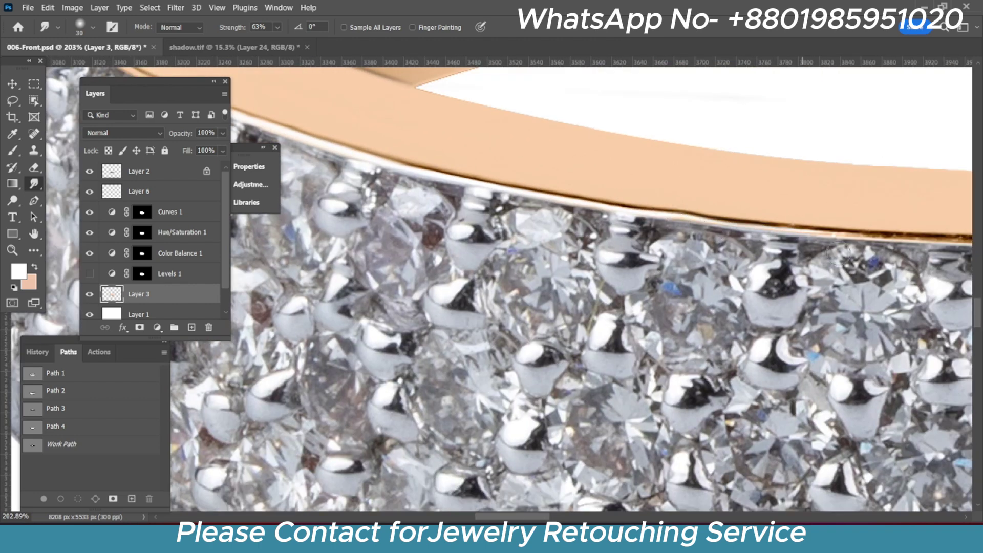
pyautogui.moveTo(758, 224); pyautogui.dragTo(550, 198)
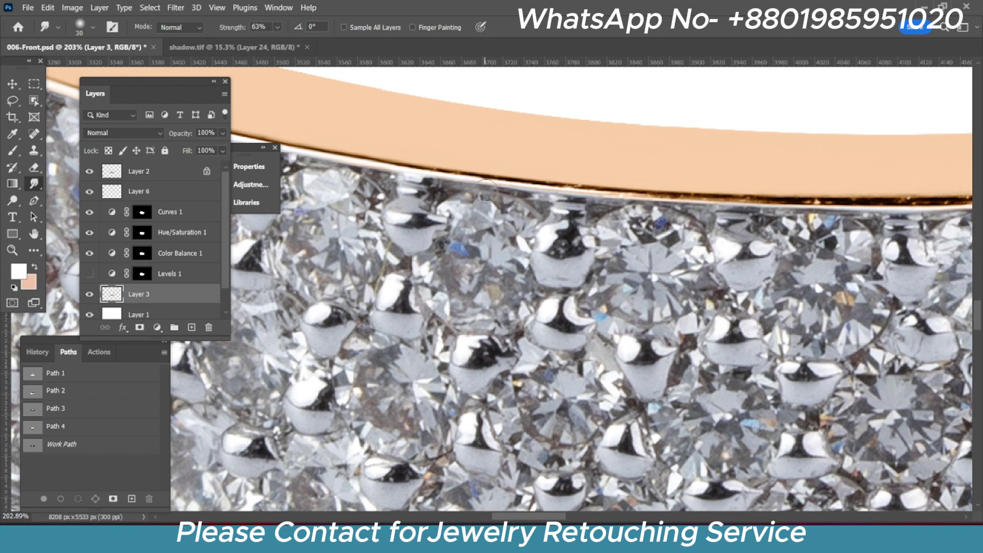
pyautogui.moveTo(487, 191); pyautogui.dragTo(549, 200)
pyautogui.moveTo(695, 213); pyautogui.dragTo(508, 207)
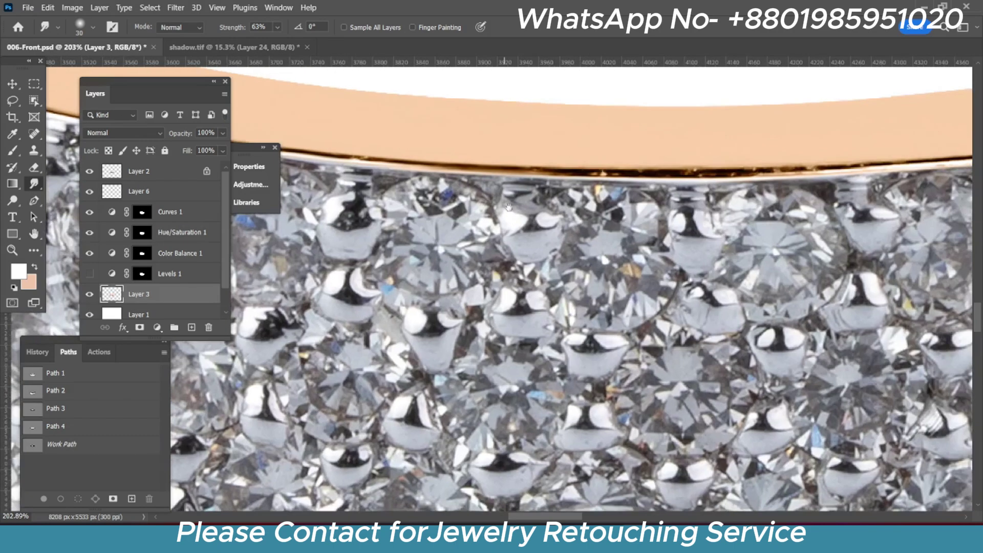
pyautogui.moveTo(580, 182)
pyautogui.mouseDown()
pyautogui.moveTo(706, 180)
pyautogui.moveTo(606, 170)
pyautogui.moveTo(712, 163)
pyautogui.mouseUp()
pyautogui.moveTo(616, 228); pyautogui.dragTo(489, 233)
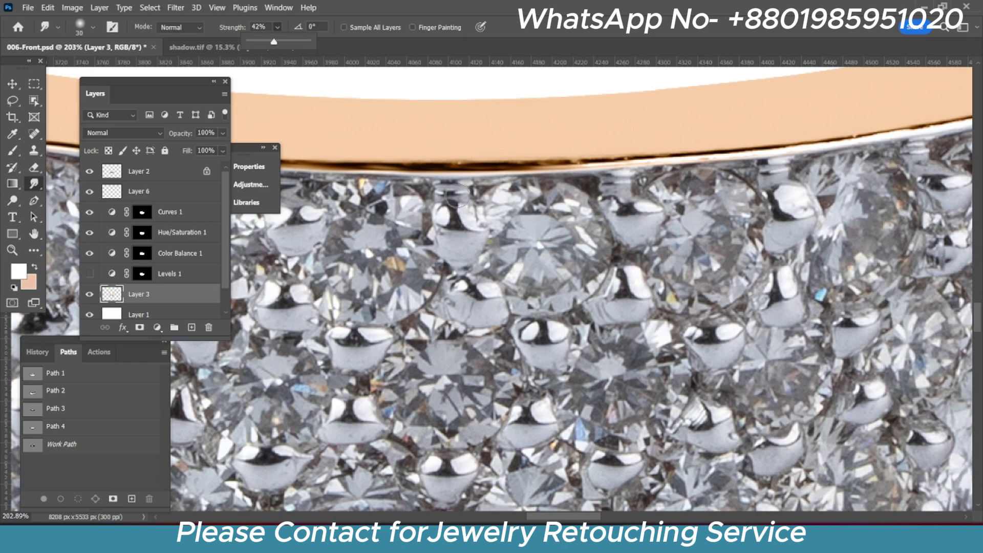
pyautogui.moveTo(553, 183)
pyautogui.mouseDown()
pyautogui.moveTo(712, 171)
pyautogui.moveTo(563, 184)
pyautogui.mouseUp()
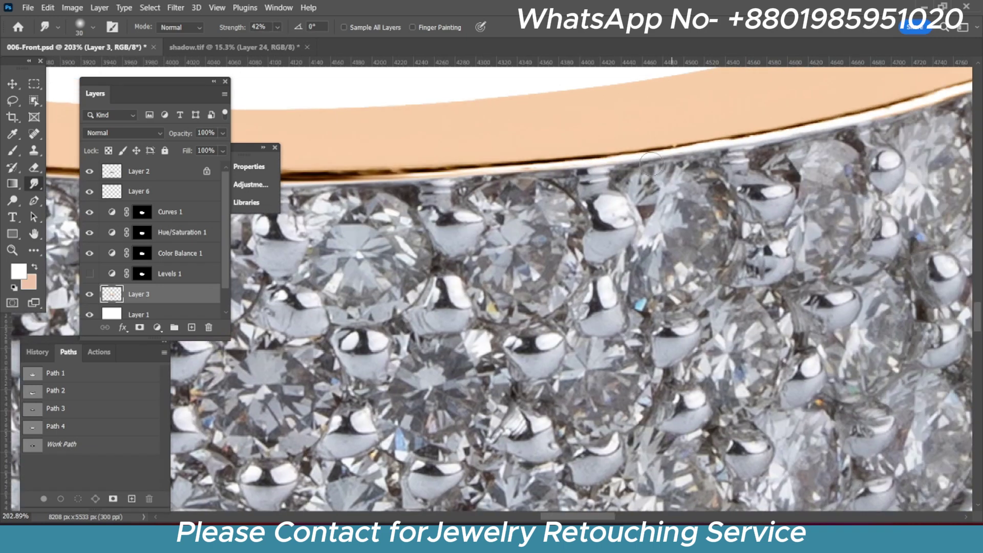
# Continue smoothing the band edge toward the ring's right end, then fit the ring in view
pyautogui.moveTo(652, 164)
pyautogui.mouseDown()
pyautogui.moveTo(501, 169)
pyautogui.moveTo(537, 174)
pyautogui.mouseUp()
pyautogui.moveTo(717, 153); pyautogui.dragTo(615, 159)
pyautogui.moveTo(799, 110); pyautogui.dragTo(655, 159)
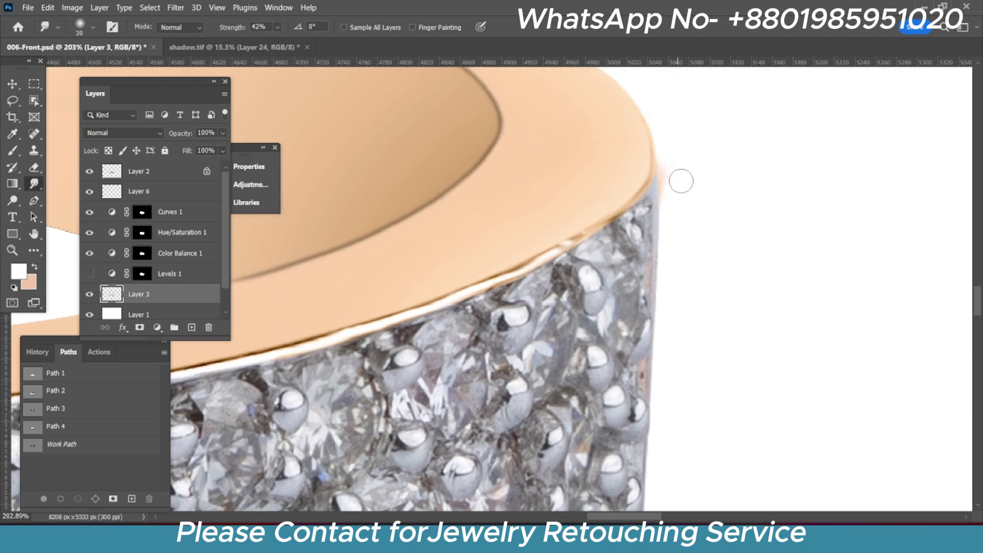
pyautogui.moveTo(748, 109); pyautogui.dragTo(682, 180)
pyautogui.hotkey('ctrl', '0')
pyautogui.hotkey('ctrl', 's')
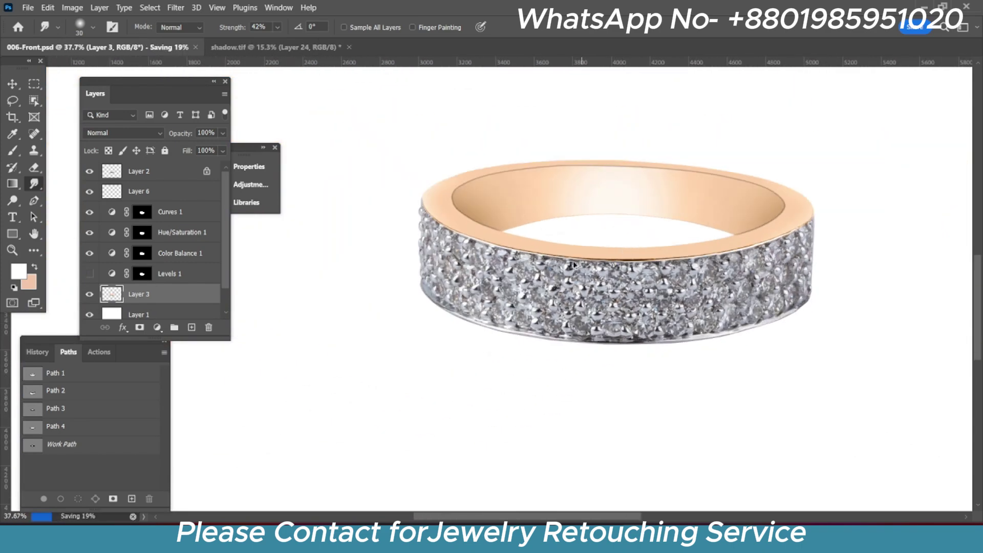
pyautogui.press('v')
pyautogui.scroll(1, 576, 250)
pyautogui.scroll(1, 479, 203)
pyautogui.scroll(1, 433, 241)
pyautogui.scroll(1, 435, 234)
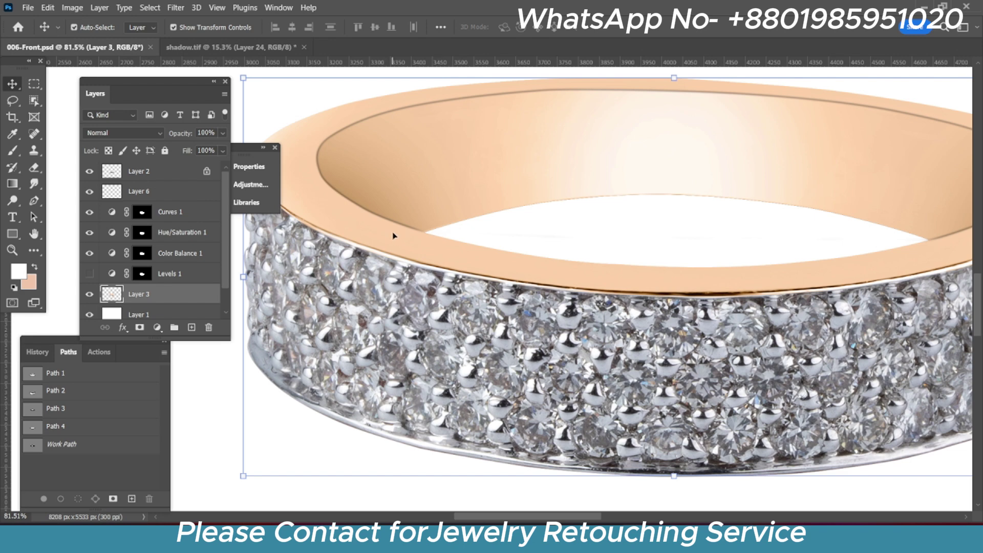
pyautogui.scroll(-1, 394, 234)
pyautogui.scroll(-1, 398, 234)
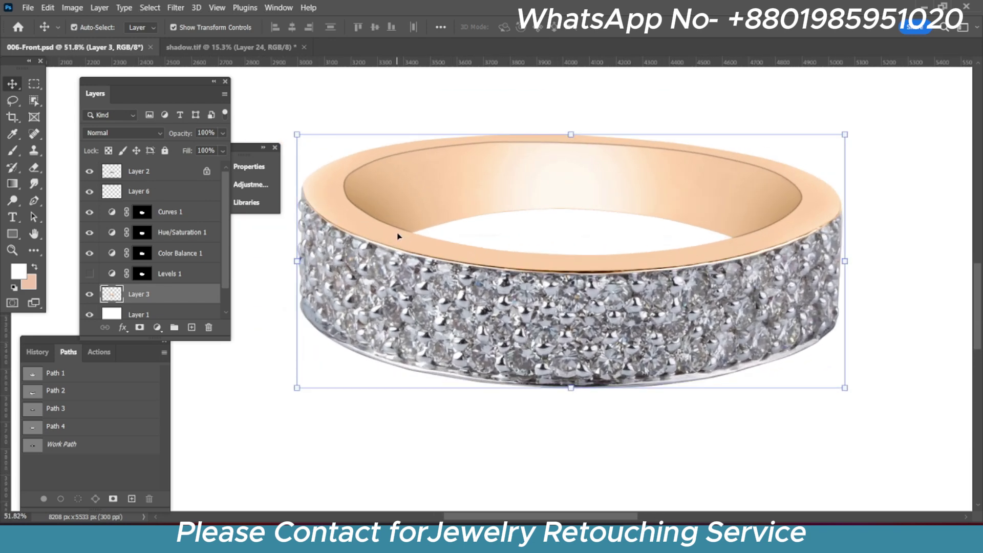
pyautogui.scroll(1, 397, 232)
pyautogui.click(140, 192)
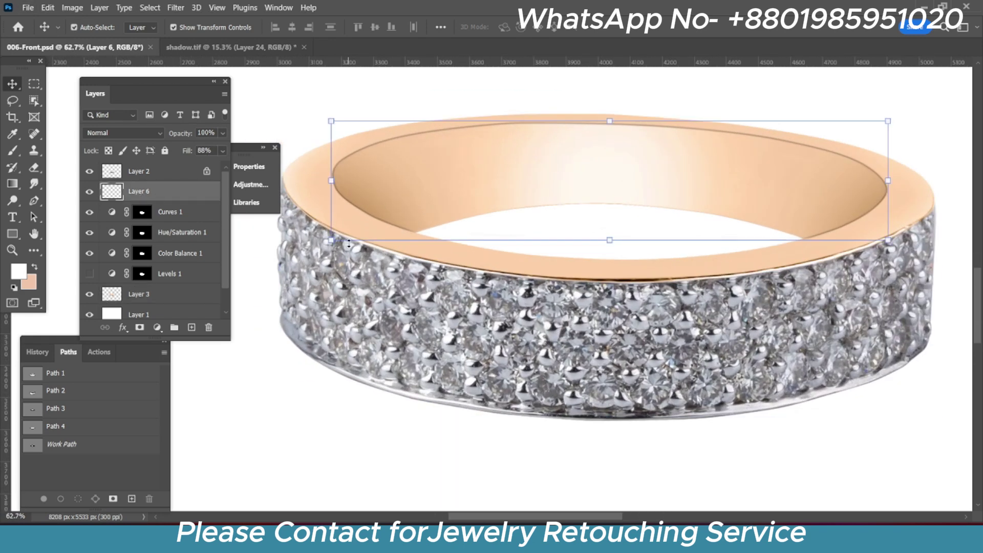
pyautogui.press('e')
pyautogui.scroll(1, 383, 222)
pyautogui.moveTo(391, 226); pyautogui.dragTo(417, 219)
pyautogui.scroll(-2, 405, 231)
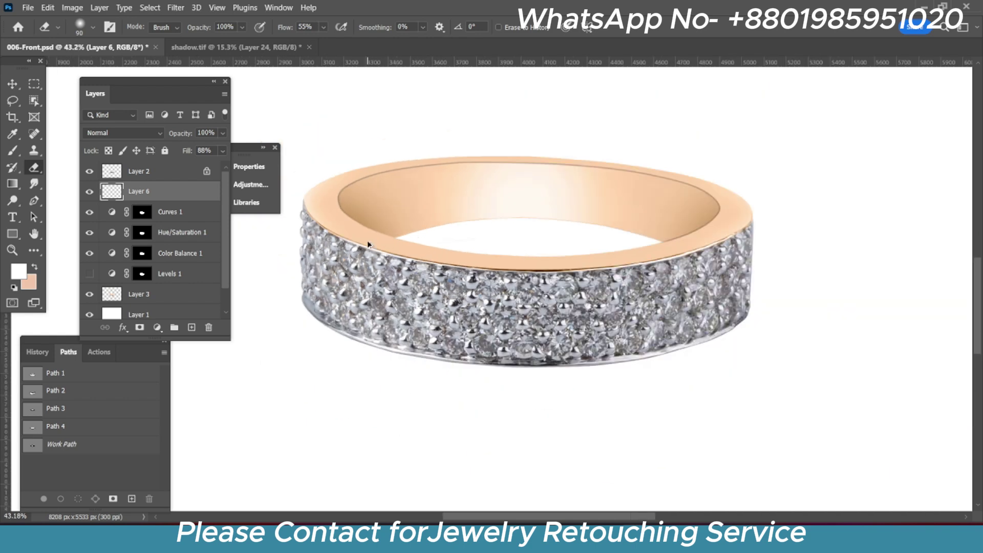
pyautogui.scroll(1, 695, 251)
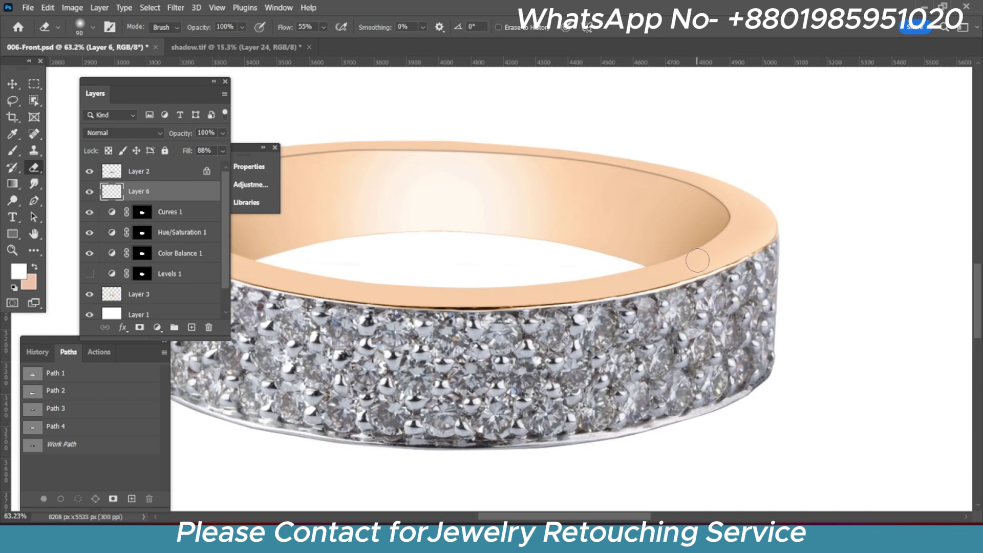
pyautogui.scroll(-1, 698, 260)
pyautogui.scroll(-1, 527, 261)
pyautogui.press('v')
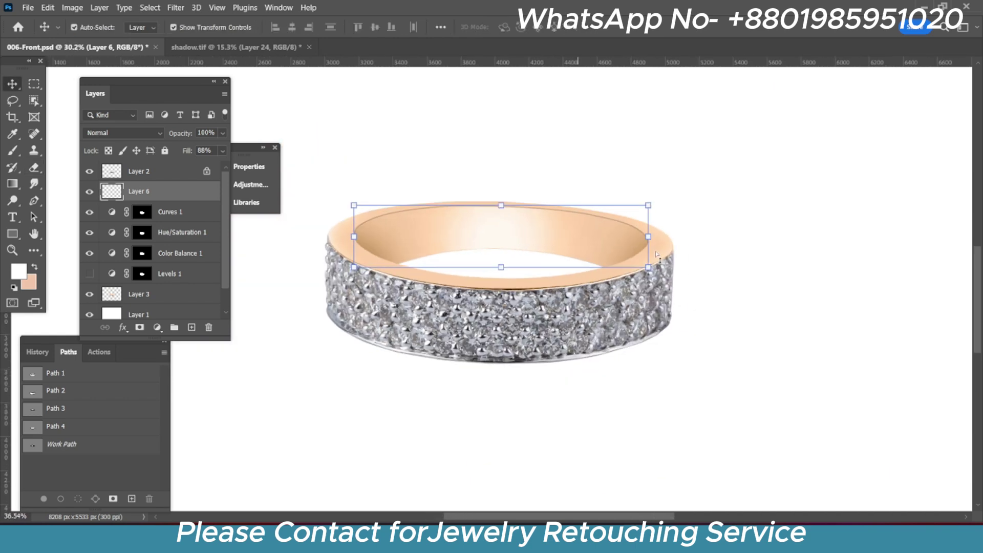
pyautogui.scroll(2, 683, 218)
pyautogui.scroll(-3, 568, 263)
pyautogui.scroll(2, 569, 263)
pyautogui.scroll(1, 444, 334)
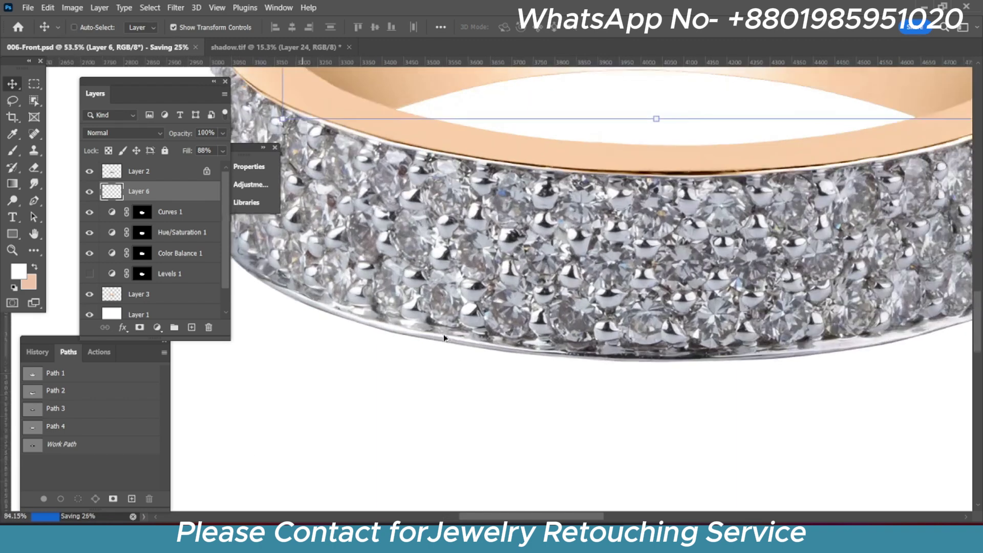
pyautogui.scroll(-2, 469, 324)
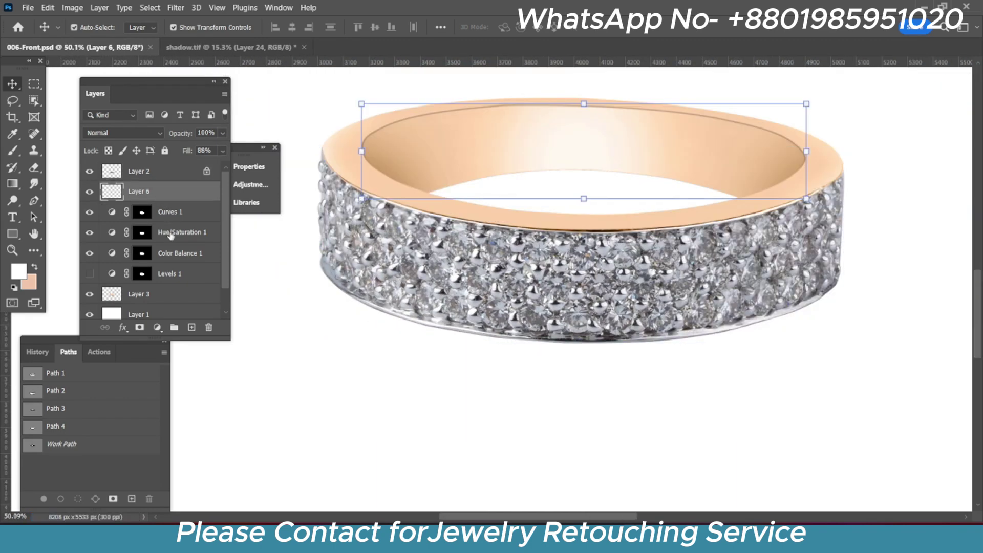
pyautogui.scroll(-1, 174, 215)
pyautogui.scroll(1, 135, 177)
# Turn Levels 1 back on and merge Layer 6 through Layer 3 into Layer 6
pyautogui.click(86, 280)
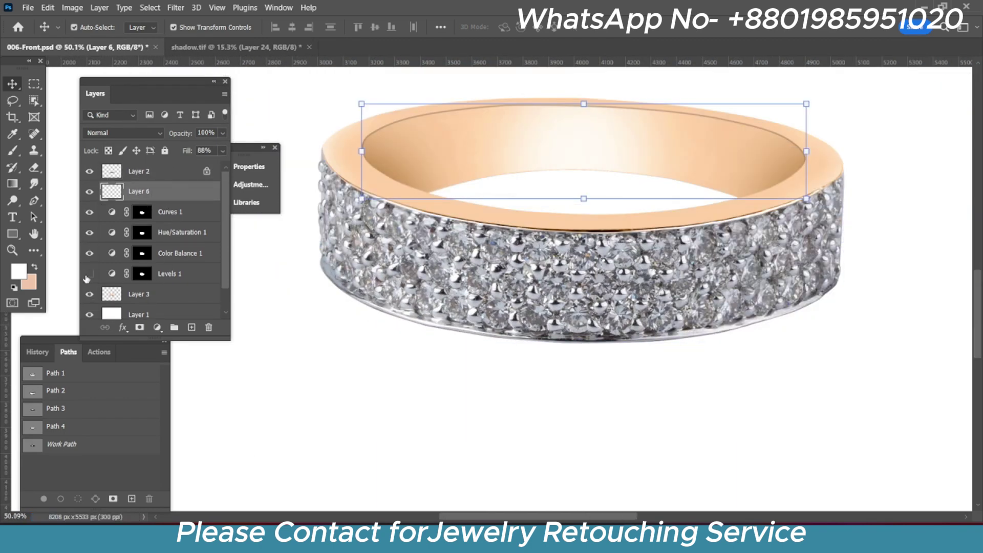
pyautogui.keyDown('shift'); pyautogui.click(158, 291); pyautogui.keyUp('shift')
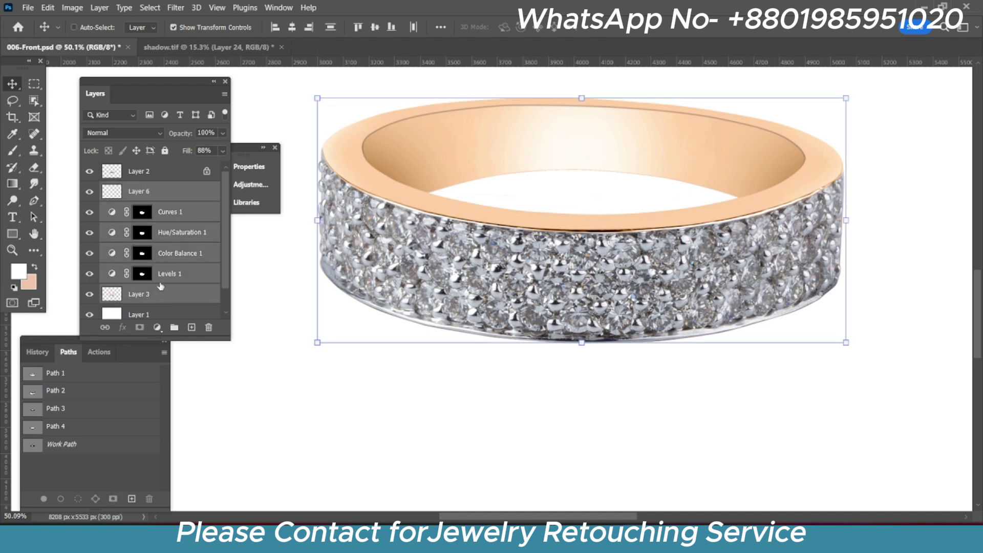
pyautogui.hotkey('ctrl', 'e')
# Check the merged Layer 6 against the original photo, then save the document
pyautogui.click(90, 192)
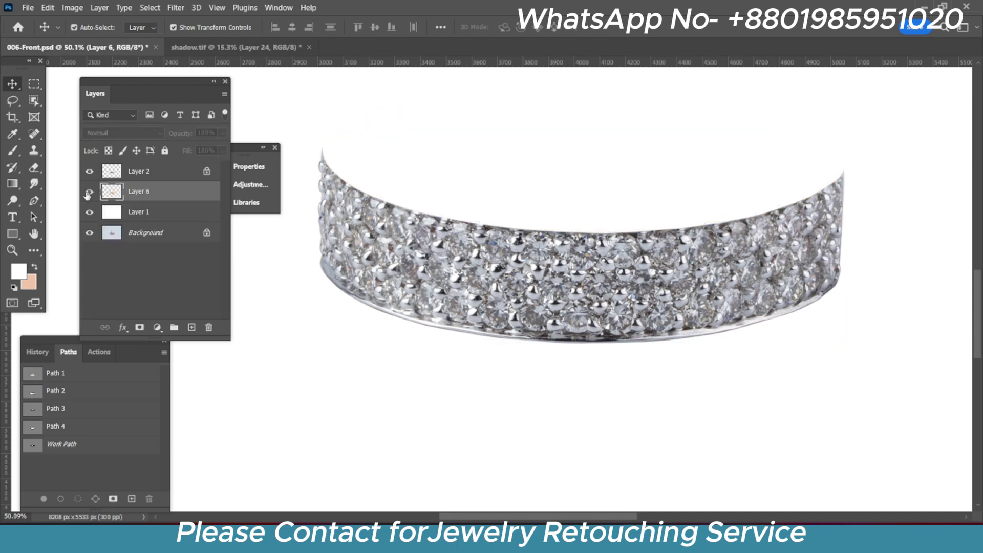
pyautogui.click(90, 191)
pyautogui.keyDown('alt'); pyautogui.click(90, 232); pyautogui.keyUp('alt')
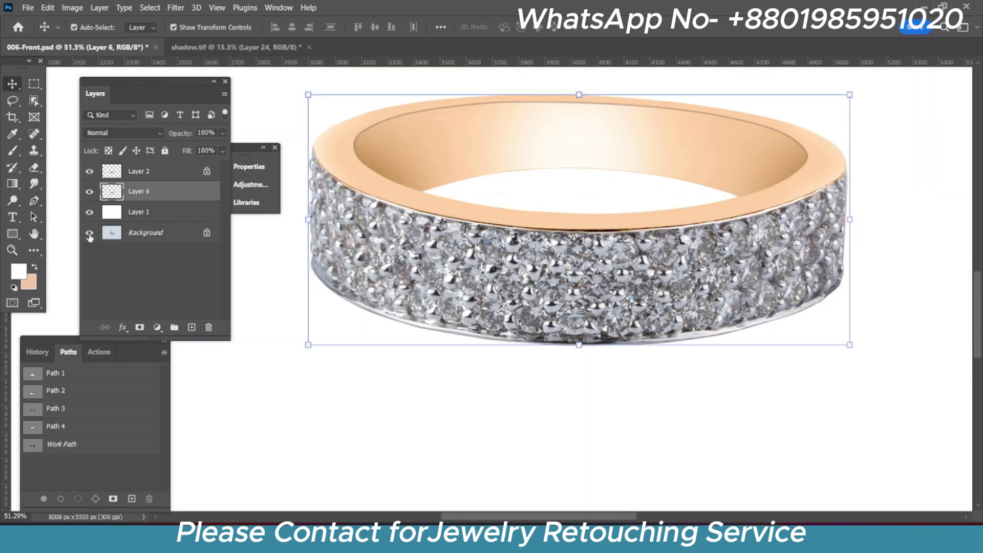
pyautogui.scroll(-4, 629, 274)
pyautogui.scroll(2, 588, 226)
pyautogui.hotkey('ctrl', 's')
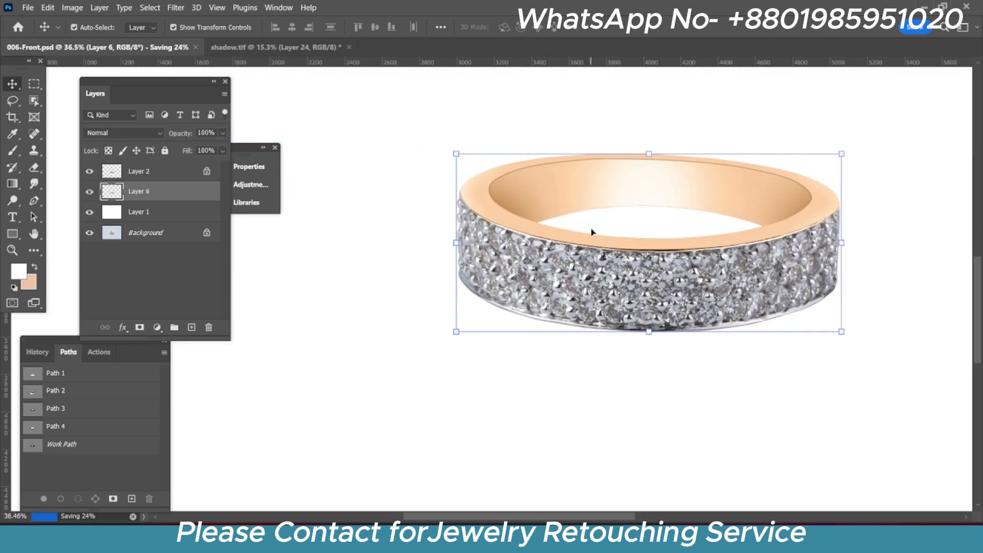
# Sharpen Layer 2's diamonds with Unsharp Mask at 6.7 px radius and a raised amount
pyautogui.click(604, 225)
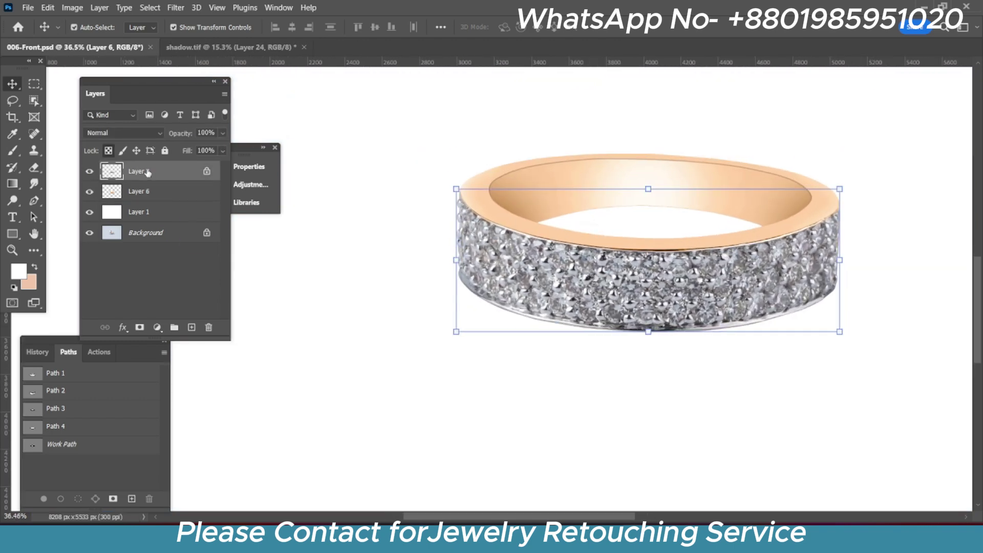
pyautogui.scroll(2, 515, 230)
pyautogui.click(174, 8)
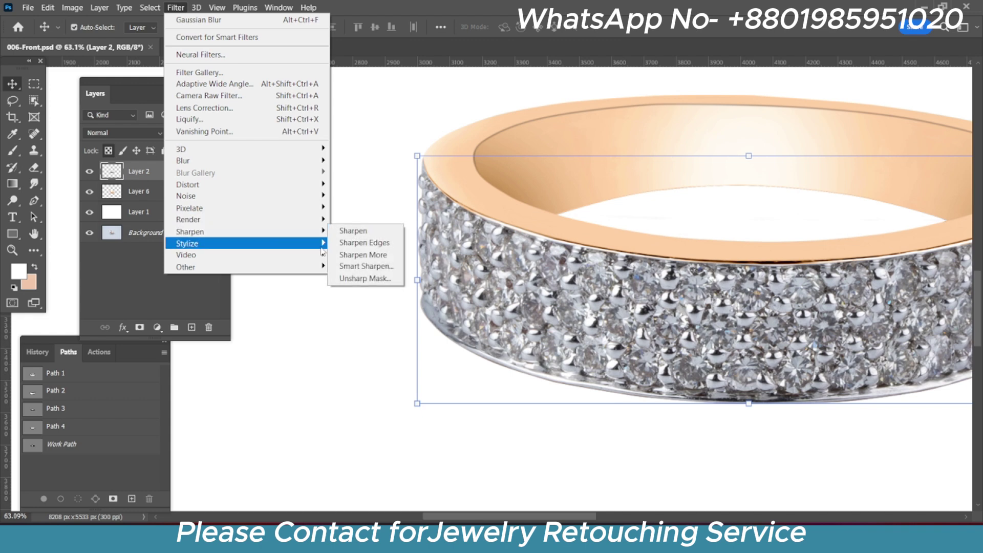
pyautogui.click(361, 279)
pyautogui.moveTo(767, 318); pyautogui.dragTo(761, 318)
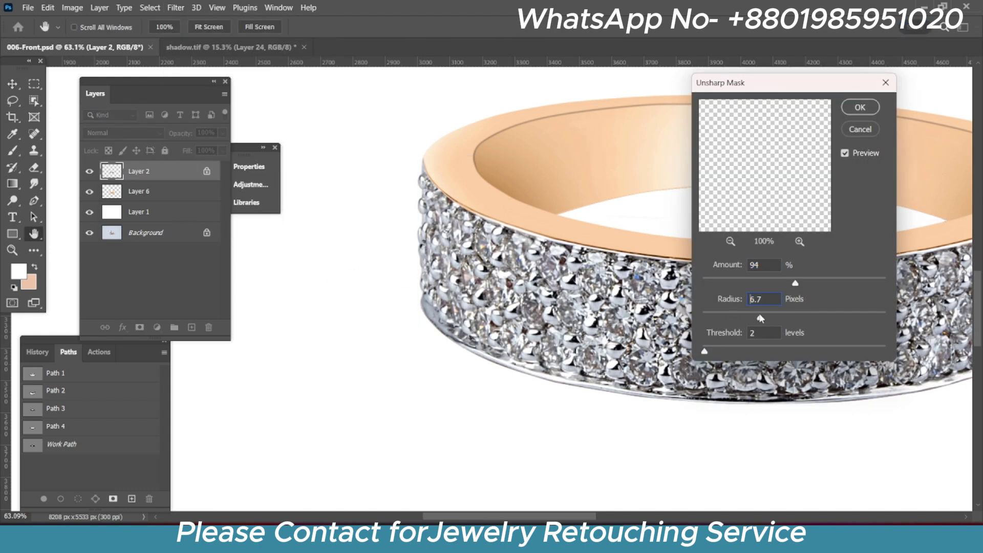
pyautogui.moveTo(779, 284); pyautogui.dragTo(802, 283)
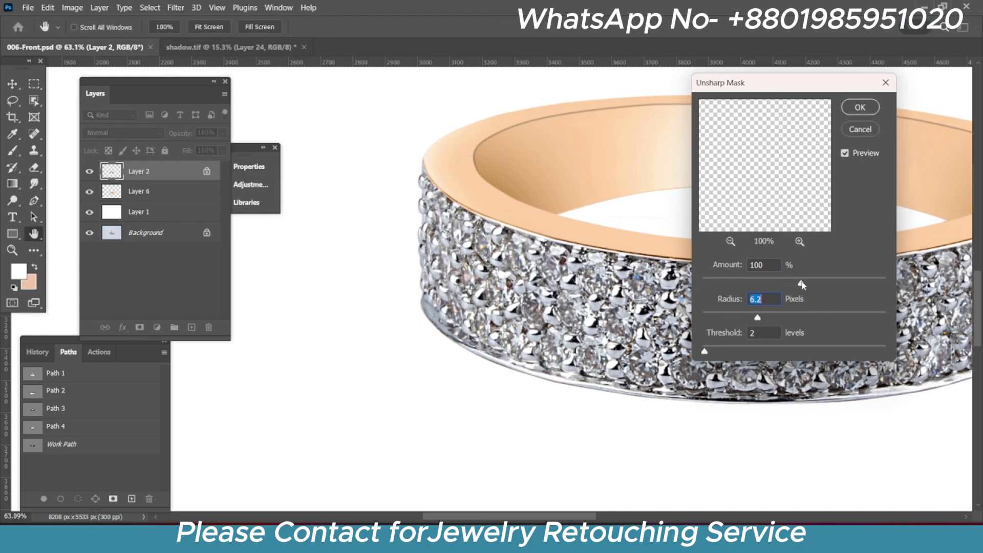
pyautogui.click(860, 107)
pyautogui.scroll(1, 471, 259)
pyautogui.scroll(1, 497, 235)
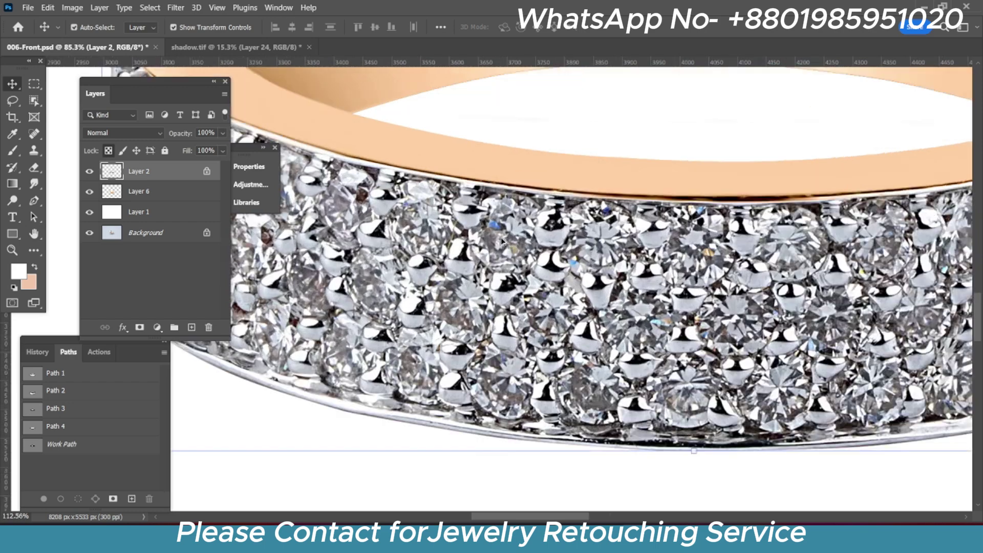
pyautogui.scroll(1, 500, 240)
pyautogui.scroll(1, 502, 244)
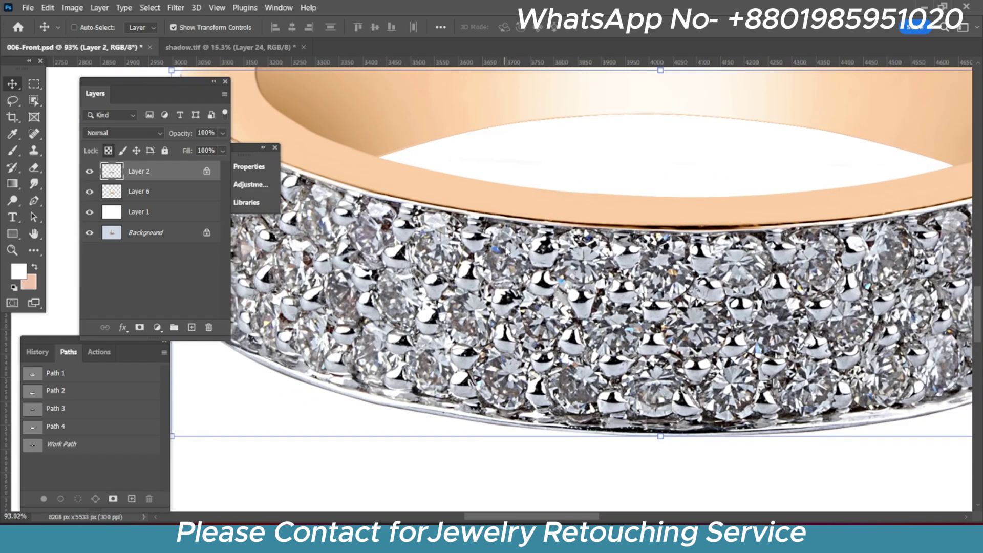
pyautogui.hotkey('ctrl', 'shift', 'a')
# In Camera Raw, set Saturation -88, Blacks +100, Highlights +32, and raise Whites, Shadows and Contrast
pyautogui.click(509, 253)
pyautogui.moveTo(747, 424); pyautogui.dragTo(695, 428)
pyautogui.keyDown('shift'); pyautogui.doubleClick(759, 328); pyautogui.keyUp('shift')
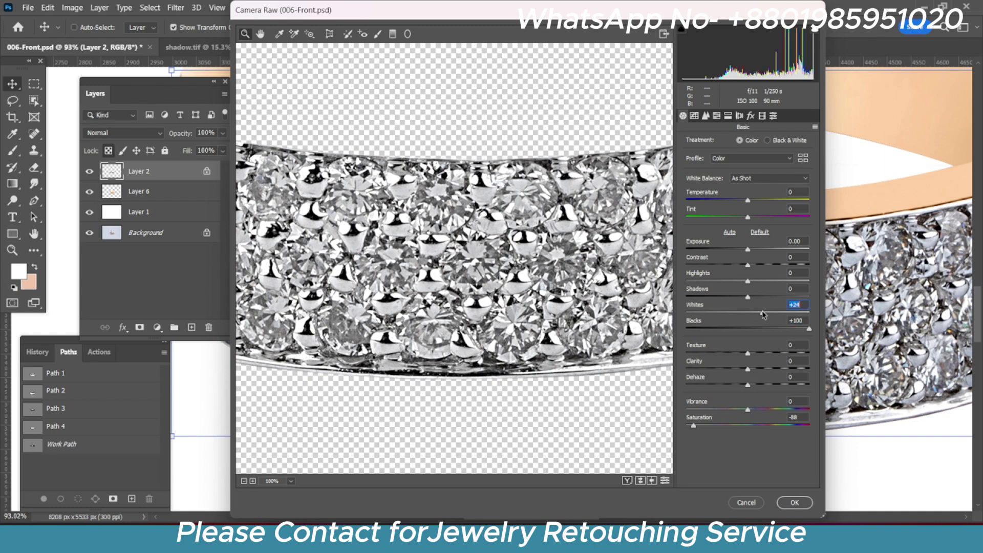
pyautogui.moveTo(767, 297); pyautogui.dragTo(769, 297)
pyautogui.click(769, 281)
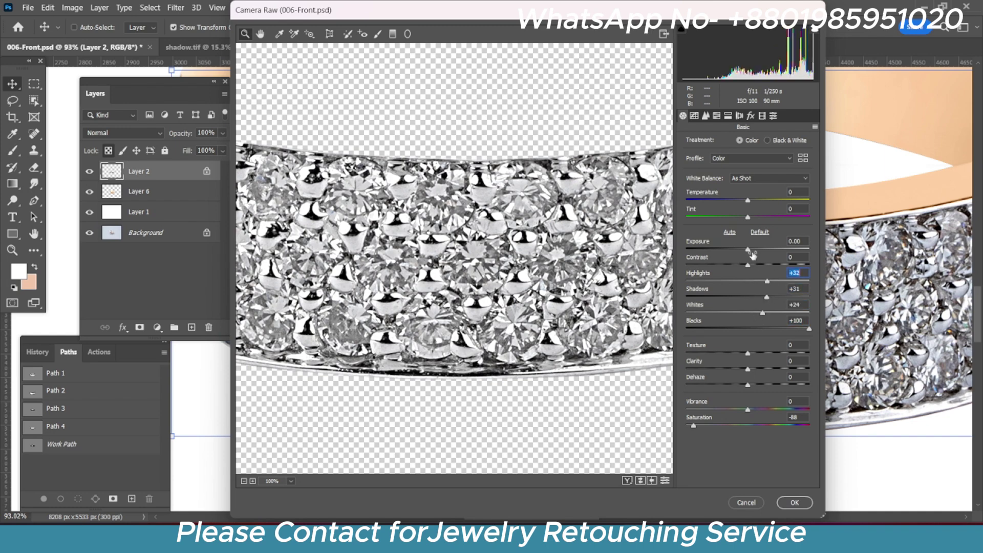
pyautogui.moveTo(748, 265)
pyautogui.mouseDown()
pyautogui.moveTo(765, 265)
pyautogui.moveTo(754, 250)
pyautogui.moveTo(750, 257)
pyautogui.mouseUp()
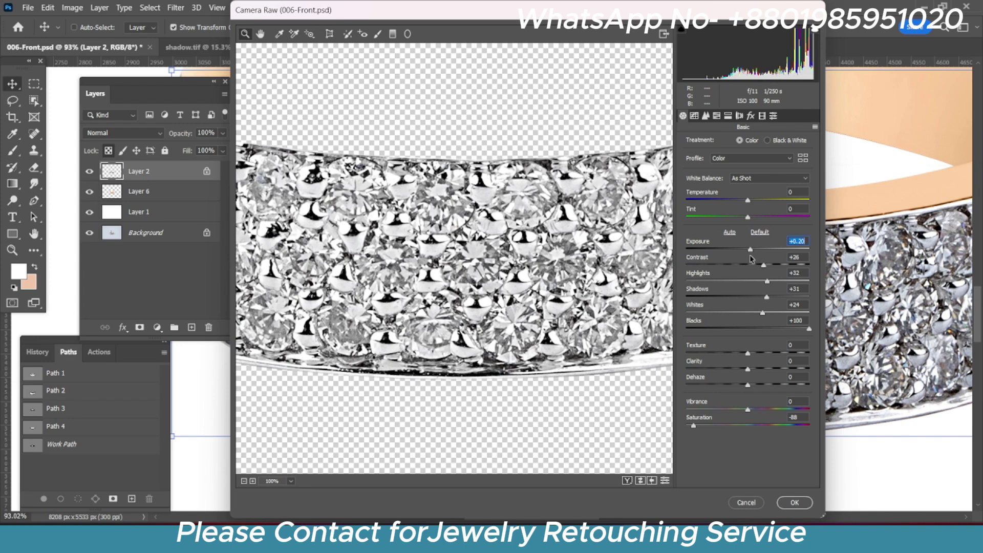
# Add Clarity +15, check Detail sharpening, and apply the Camera Raw filter
pyautogui.moveTo(748, 369); pyautogui.dragTo(757, 369)
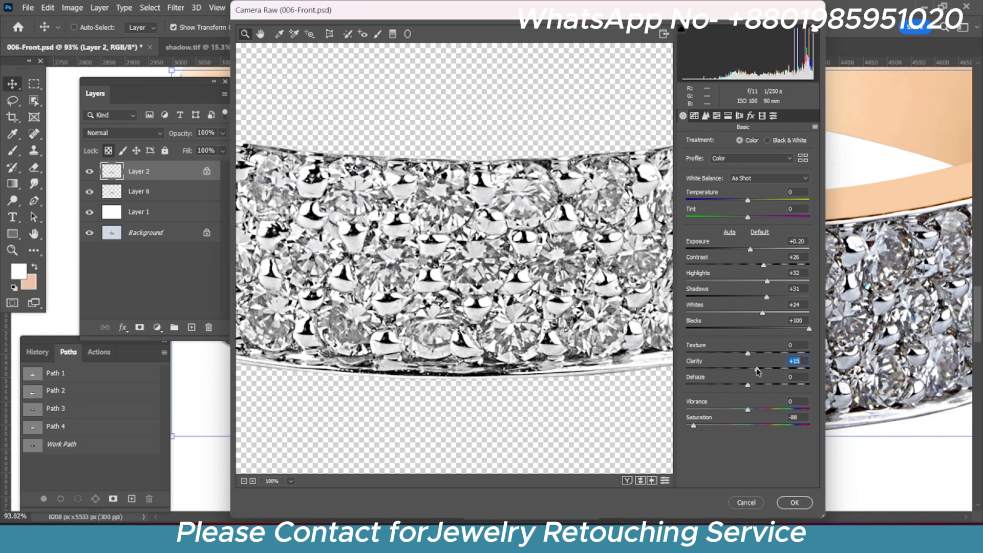
pyautogui.click(710, 116)
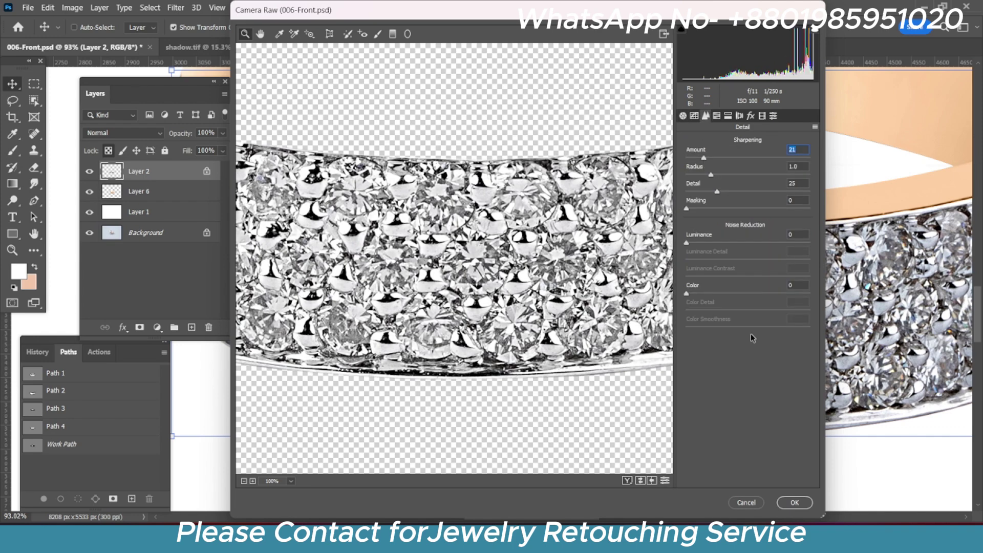
pyautogui.click(808, 500)
pyautogui.hotkey('ctrl', '0')
# Save the ring image, then zoom around to inspect the diamond band
pyautogui.hotkey('ctrl', 's')
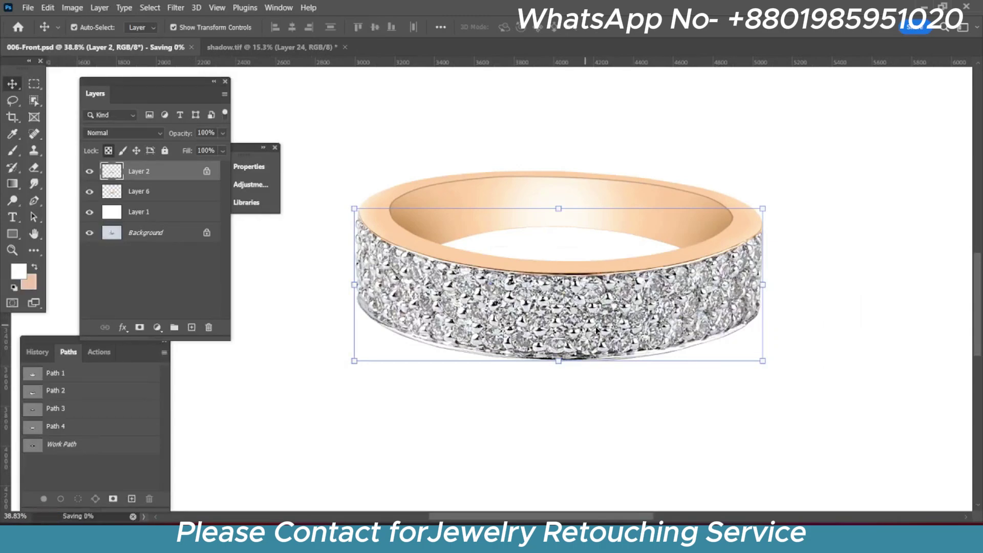
pyautogui.scroll(3, 522, 295)
pyautogui.scroll(-4, 522, 295)
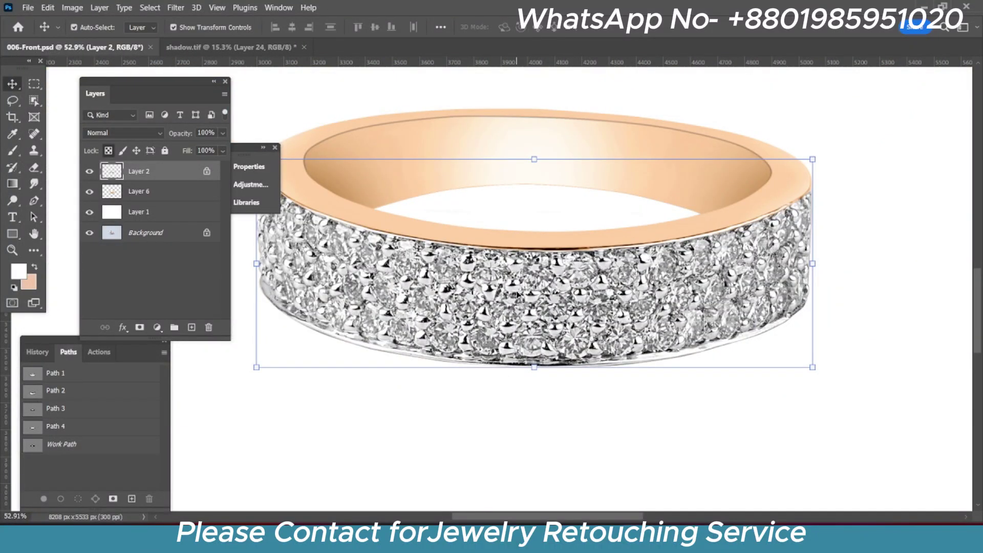
pyautogui.scroll(3, 518, 294)
pyautogui.scroll(2, 517, 294)
pyautogui.scroll(-2, 517, 294)
pyautogui.scroll(-2, 517, 293)
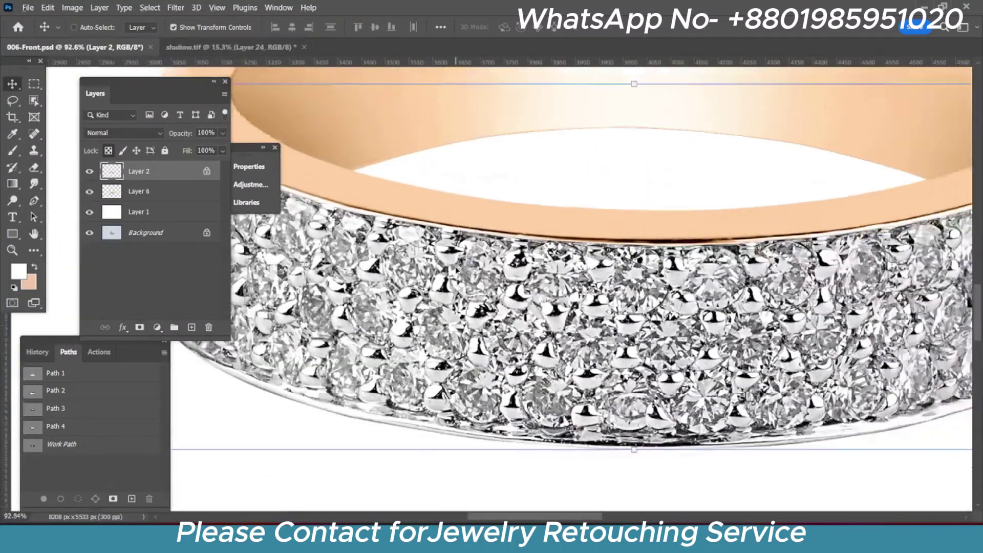
pyautogui.scroll(-1, 459, 273)
pyautogui.scroll(2, 847, 154)
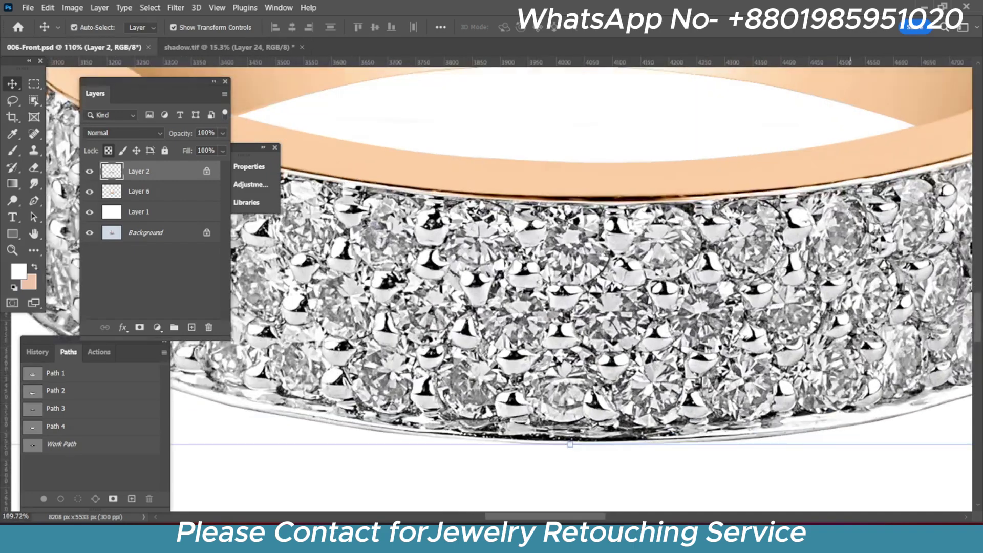
pyautogui.scroll(1, 847, 154)
pyautogui.scroll(3, 847, 154)
# Switch to the Smudge tool at 42% strength and show all layers again
pyautogui.click(32, 183)
pyautogui.scroll(2, 691, 164)
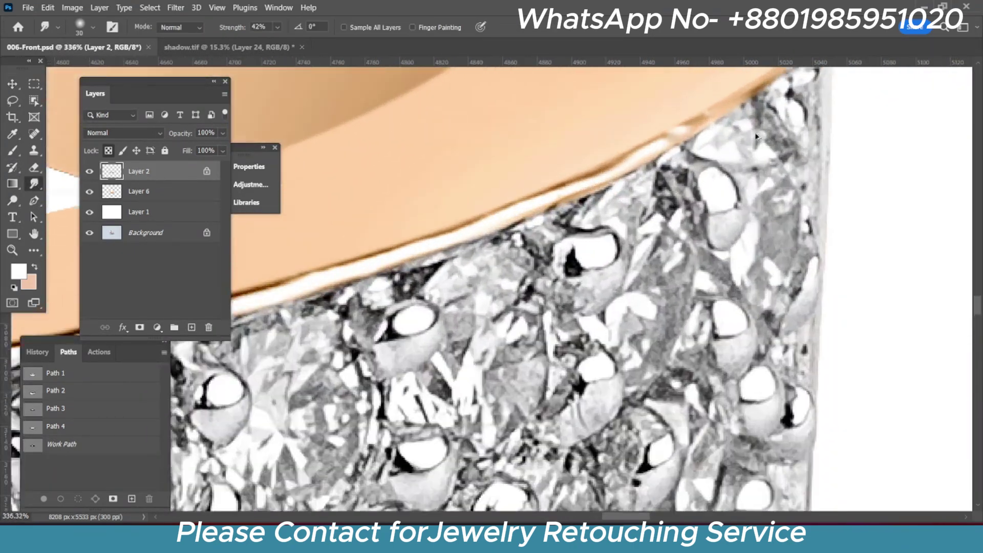
pyautogui.scroll(1, 692, 164)
pyautogui.scroll(-2, 723, 229)
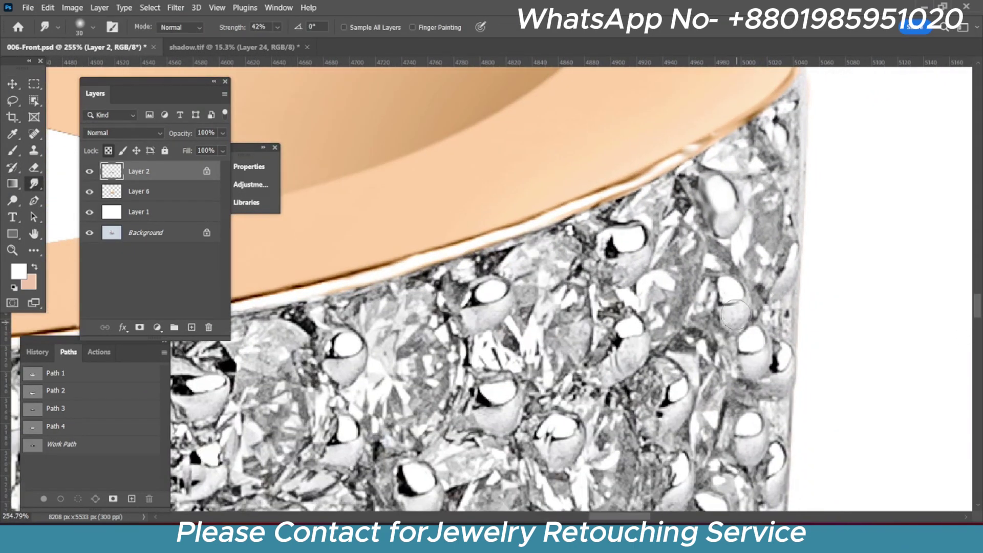
pyautogui.scroll(-2, 779, 358)
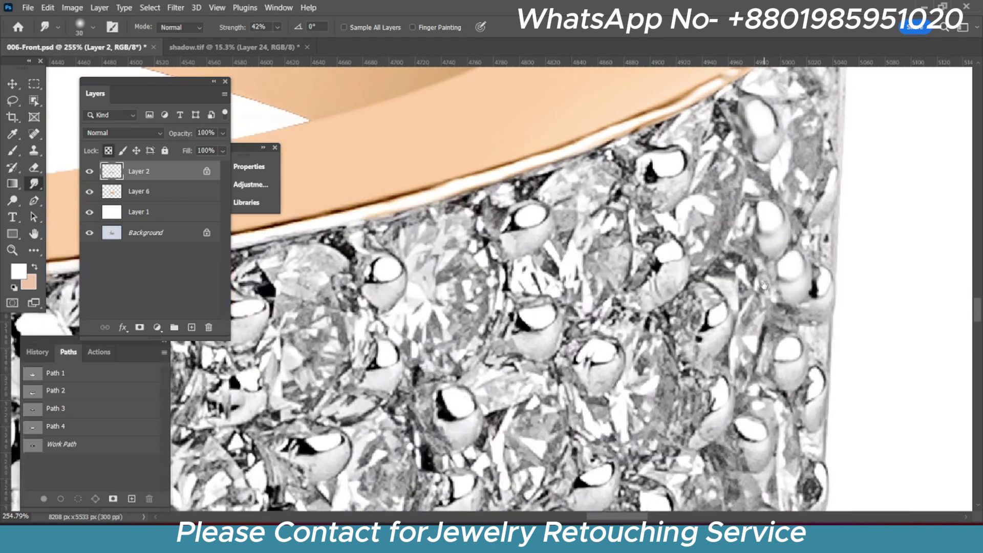
pyautogui.scroll(-2, 671, 266)
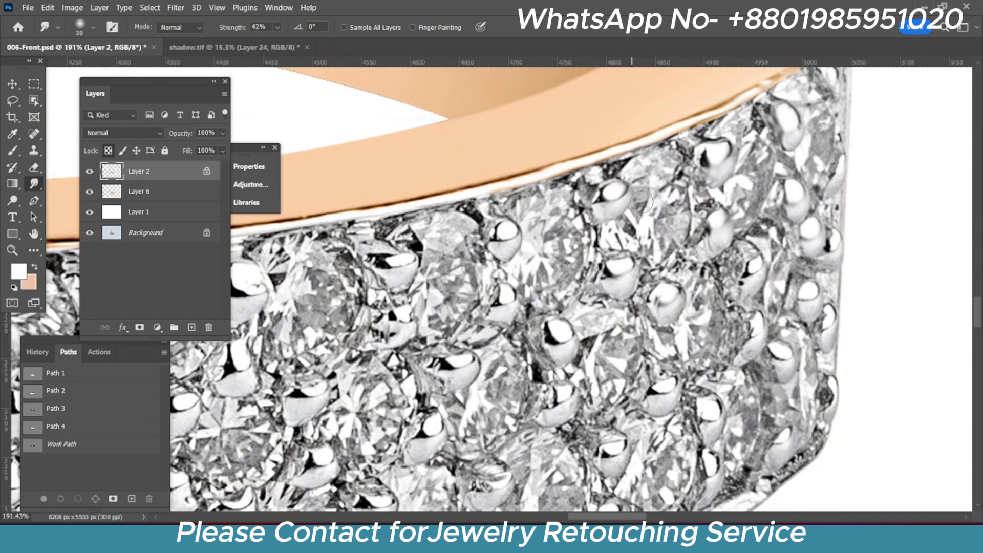
pyautogui.scroll(-2, 620, 259)
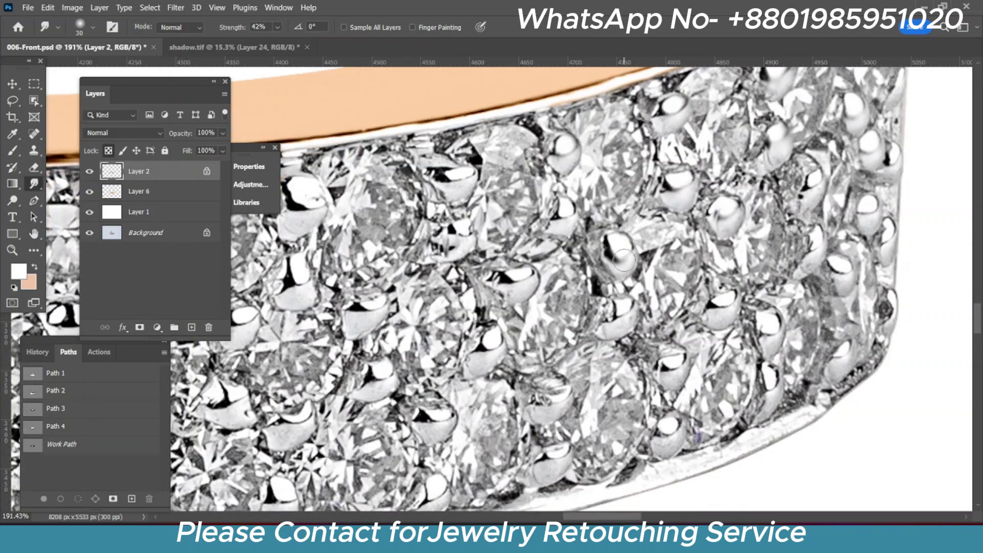
pyautogui.scroll(-2, 630, 318)
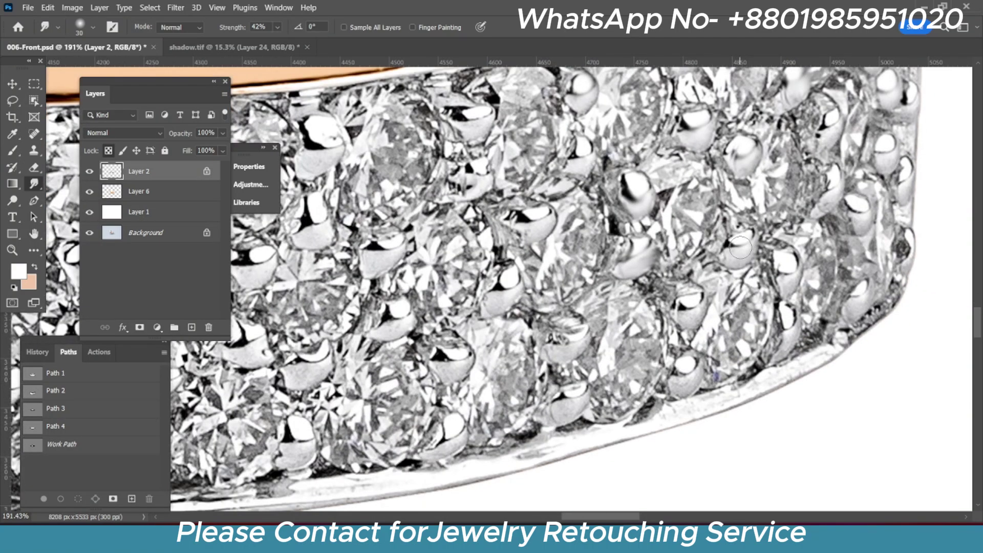
pyautogui.scroll(-5, 695, 297)
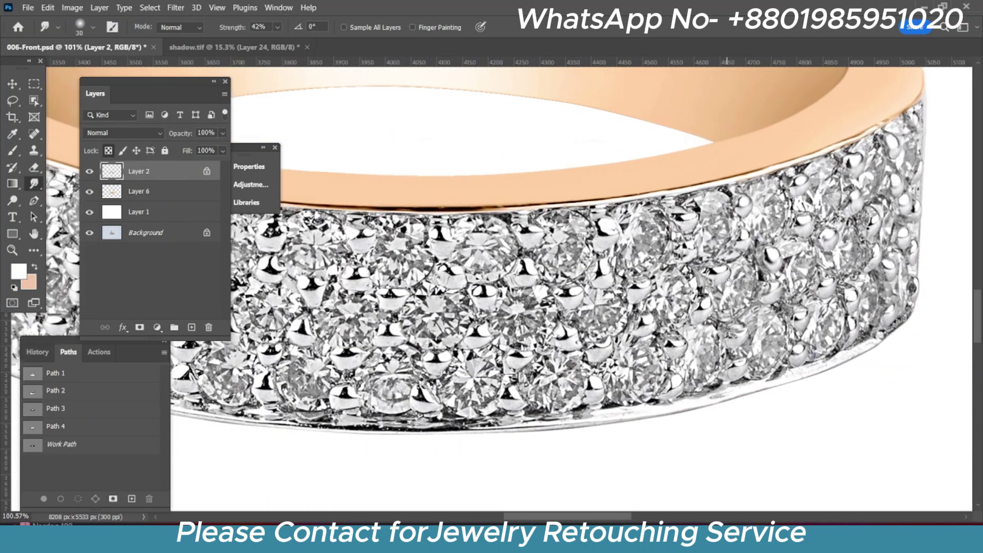
pyautogui.scroll(6, 694, 298)
pyautogui.scroll(1, 512, 287)
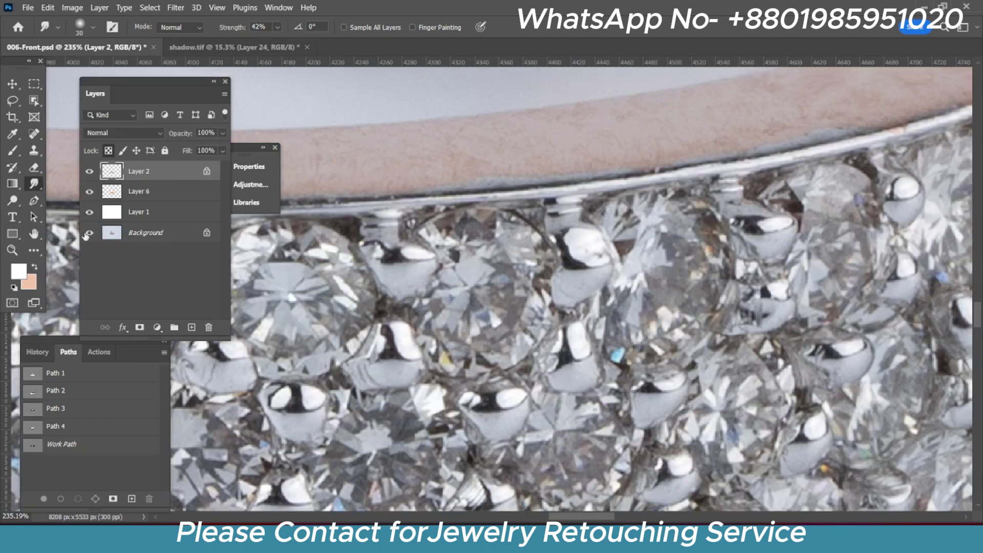
pyautogui.keyDown('alt'); pyautogui.click(88, 233); pyautogui.keyUp('alt')
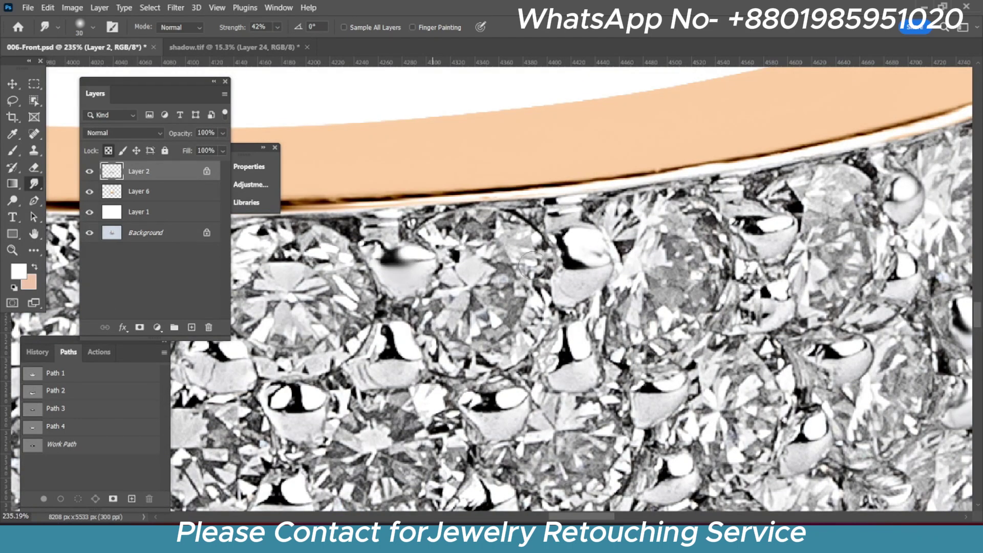
# Smudge the harsh dark facets along the lower edge of the diamond rows
pyautogui.scroll(-3, 666, 400)
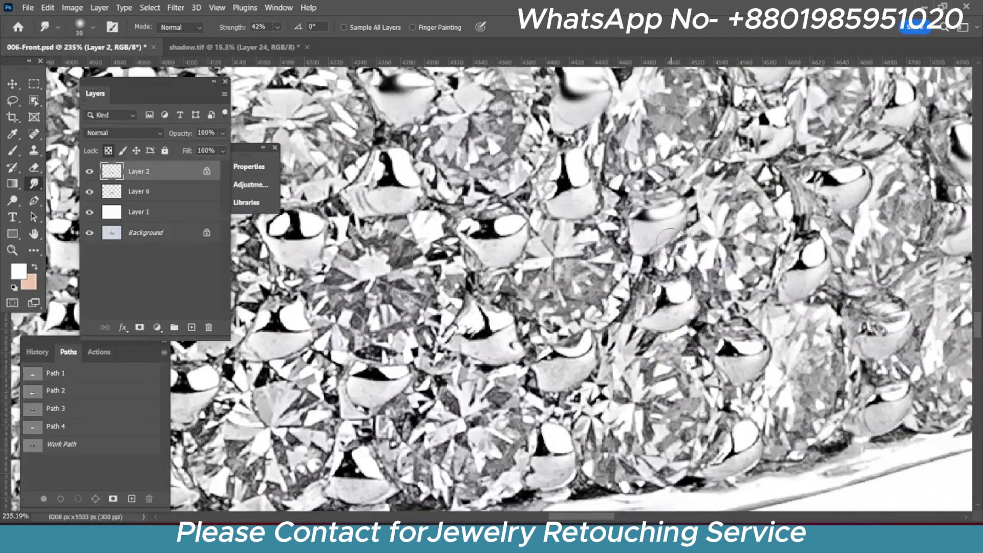
pyautogui.moveTo(798, 259); pyautogui.dragTo(796, 280)
pyautogui.moveTo(671, 306); pyautogui.dragTo(661, 307)
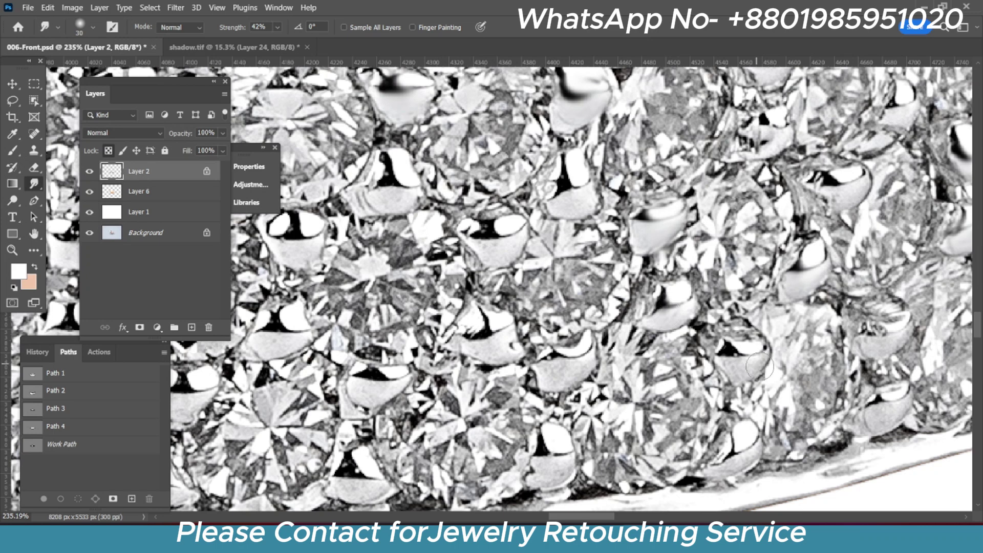
pyautogui.moveTo(753, 353); pyautogui.dragTo(748, 369)
pyautogui.moveTo(871, 333); pyautogui.dragTo(876, 346)
pyautogui.scroll(-1, 789, 264)
pyautogui.scroll(-3, 788, 264)
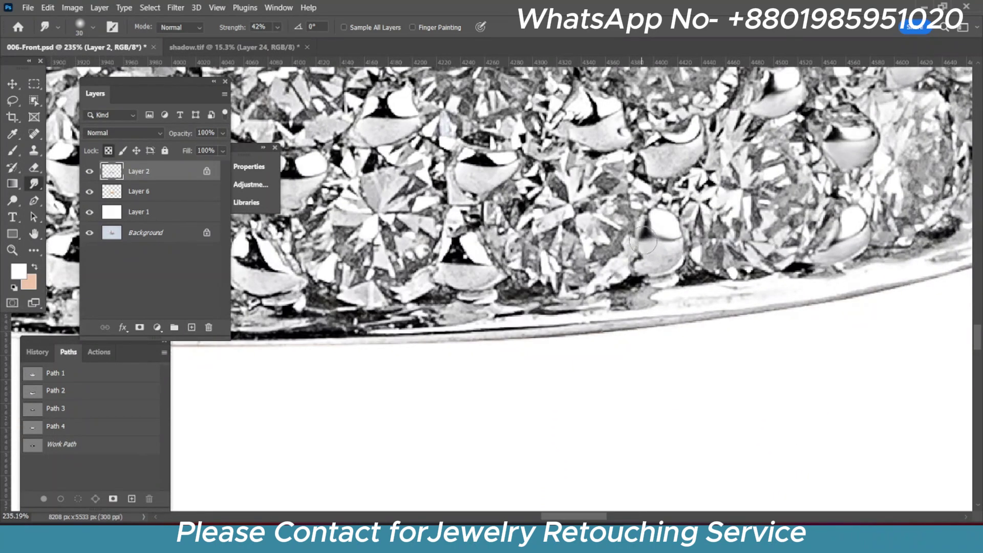
pyautogui.scroll(-2, 655, 256)
pyautogui.moveTo(586, 326); pyautogui.dragTo(602, 333)
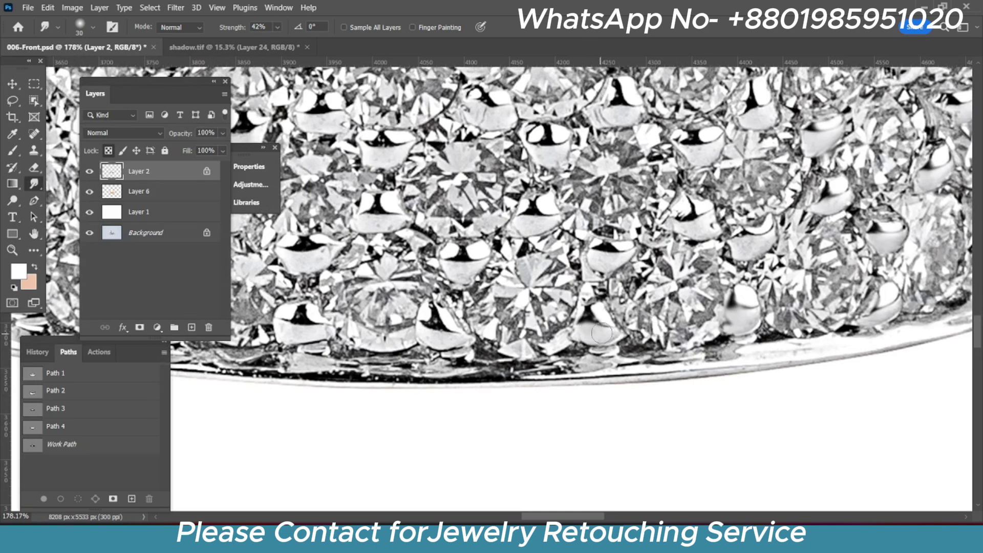
pyautogui.moveTo(605, 252)
pyautogui.mouseDown()
pyautogui.moveTo(733, 269)
pyautogui.moveTo(568, 277)
pyautogui.mouseUp()
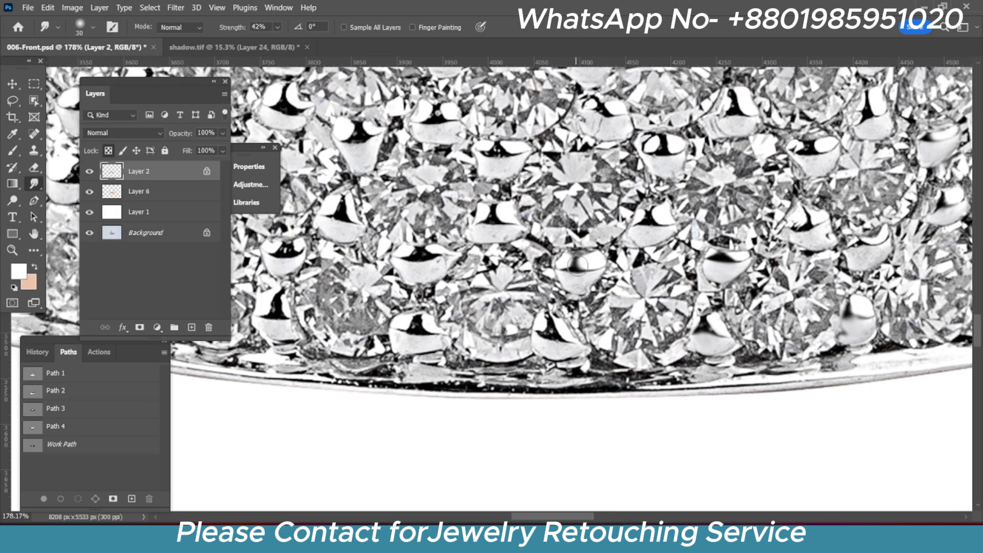
pyautogui.moveTo(659, 227); pyautogui.dragTo(759, 166)
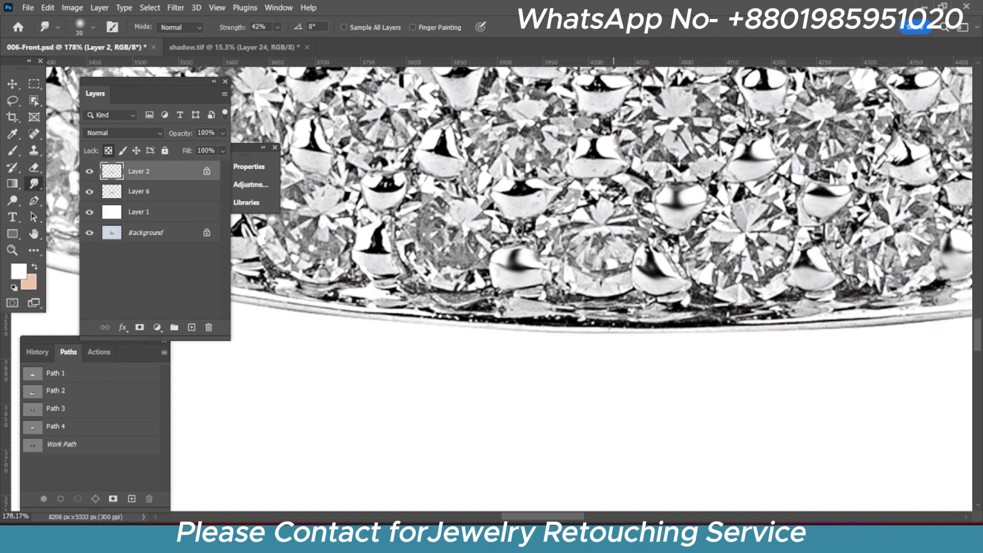
pyautogui.moveTo(523, 188); pyautogui.dragTo(592, 316)
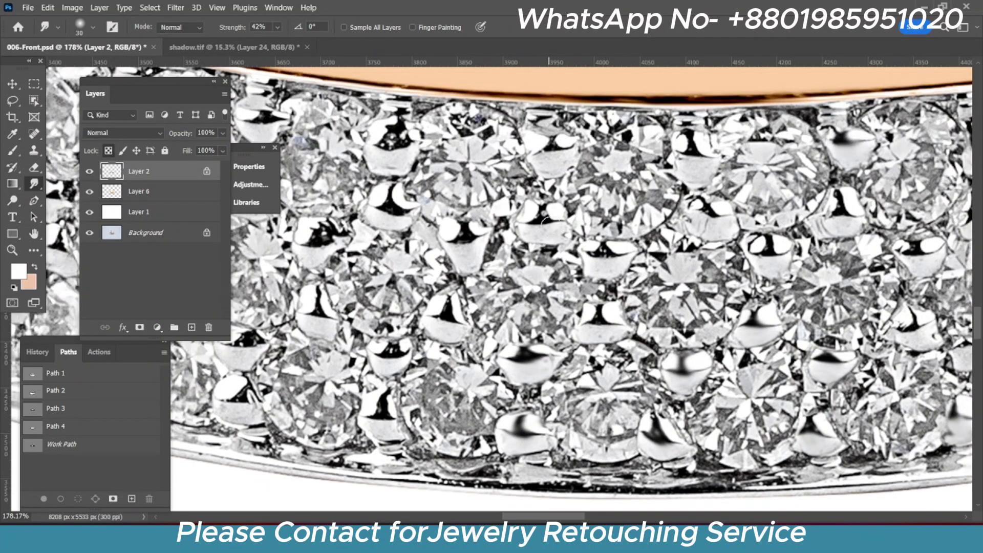
# Zoom in and out to review the smoothed diamond edge, then save the image
pyautogui.scroll(-2, 615, 259)
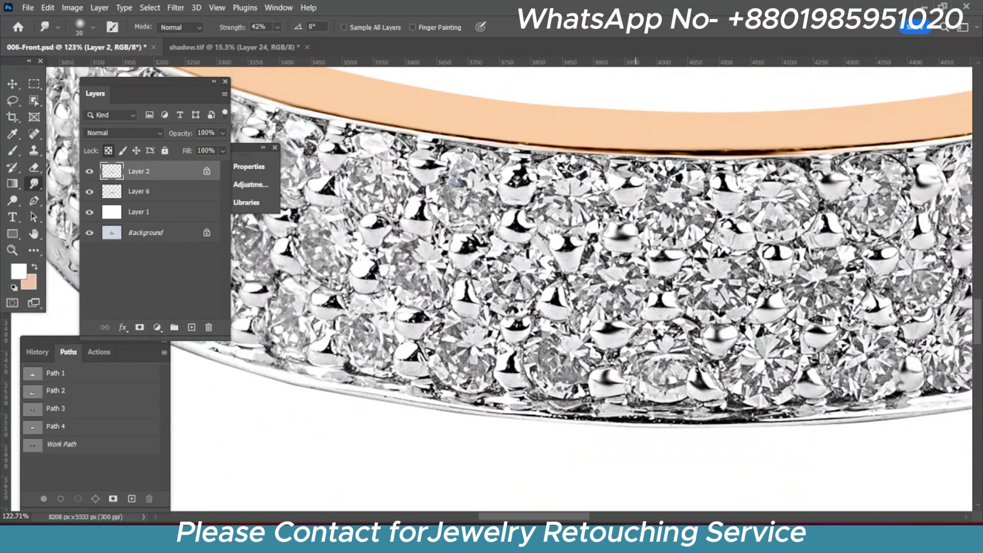
pyautogui.scroll(2, 621, 260)
pyautogui.scroll(-3, 733, 251)
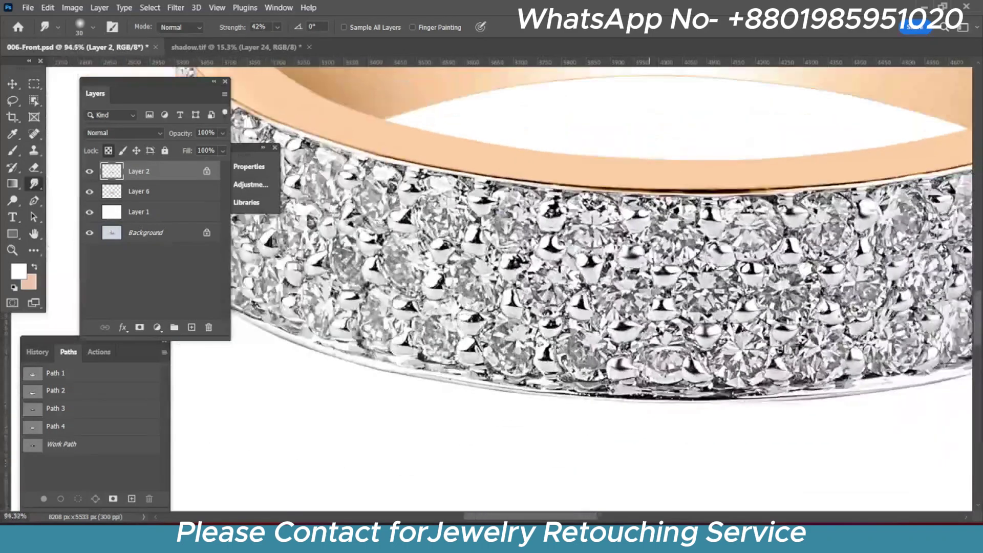
pyautogui.scroll(-2, 648, 241)
pyautogui.scroll(3, 496, 215)
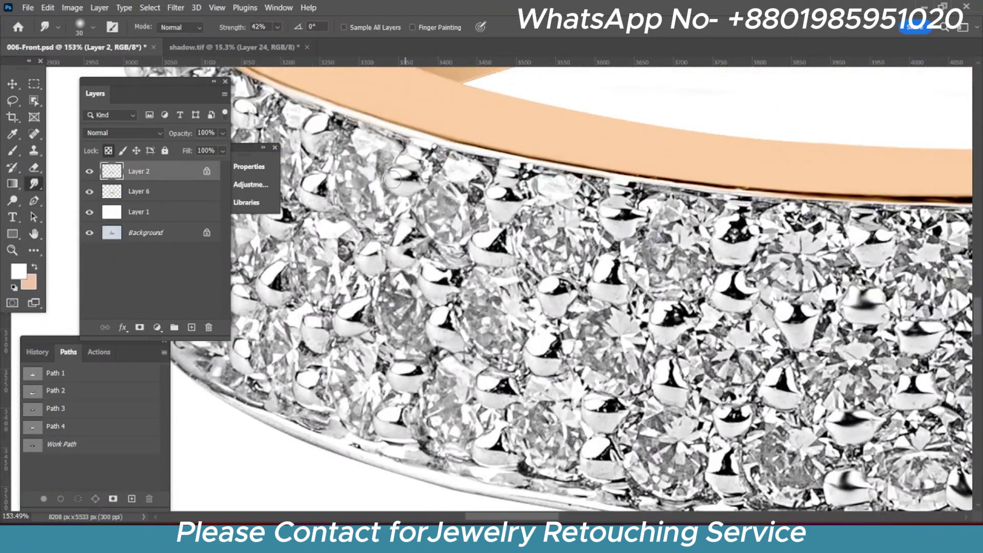
pyautogui.scroll(2, 527, 182)
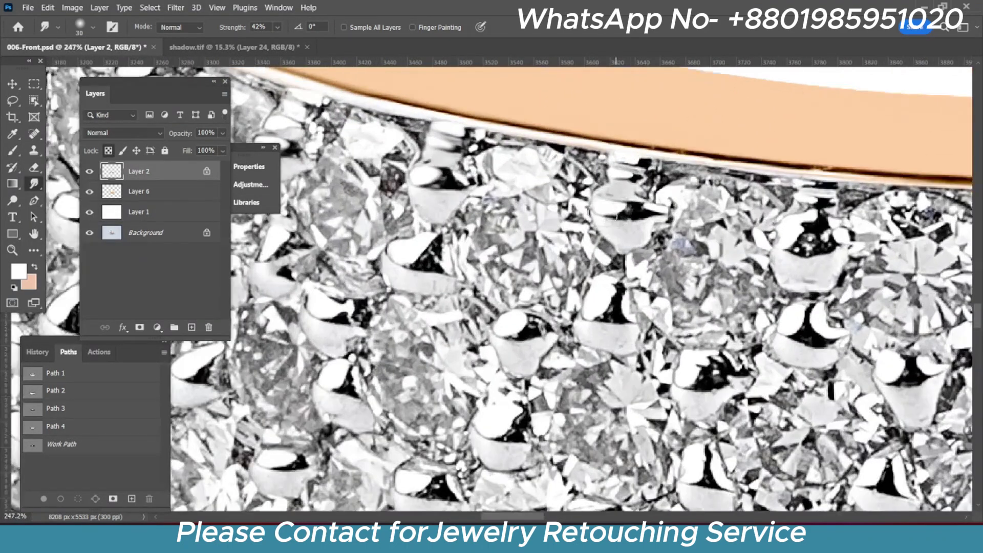
pyautogui.scroll(-3, 564, 322)
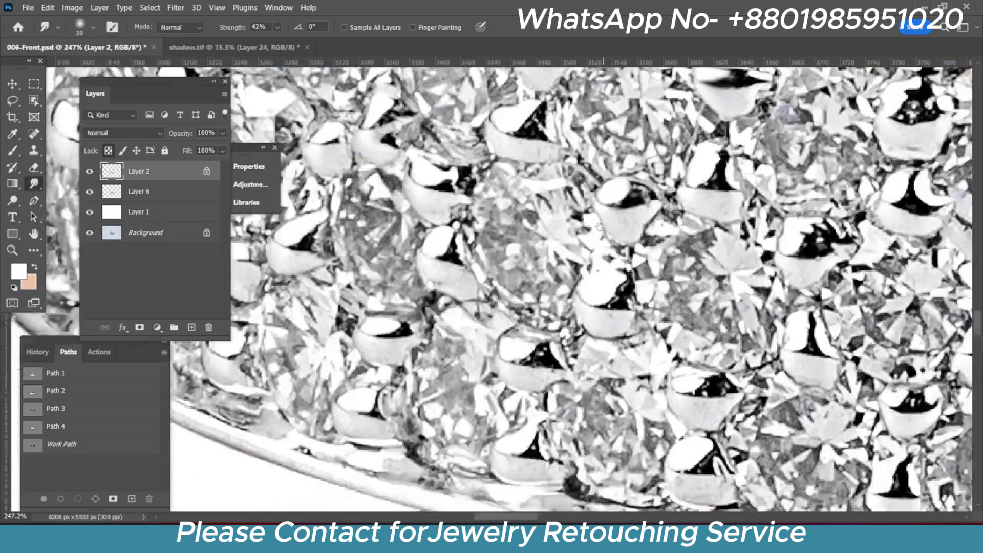
pyautogui.scroll(-1, 537, 361)
pyautogui.scroll(-1, 543, 363)
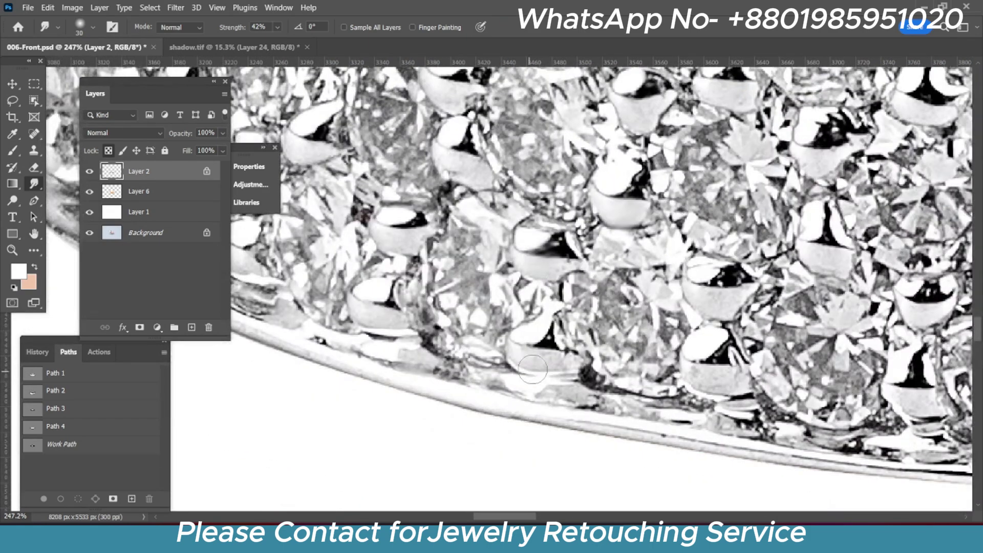
pyautogui.scroll(-1, 559, 366)
pyautogui.scroll(-1, 574, 368)
pyautogui.scroll(3, 486, 287)
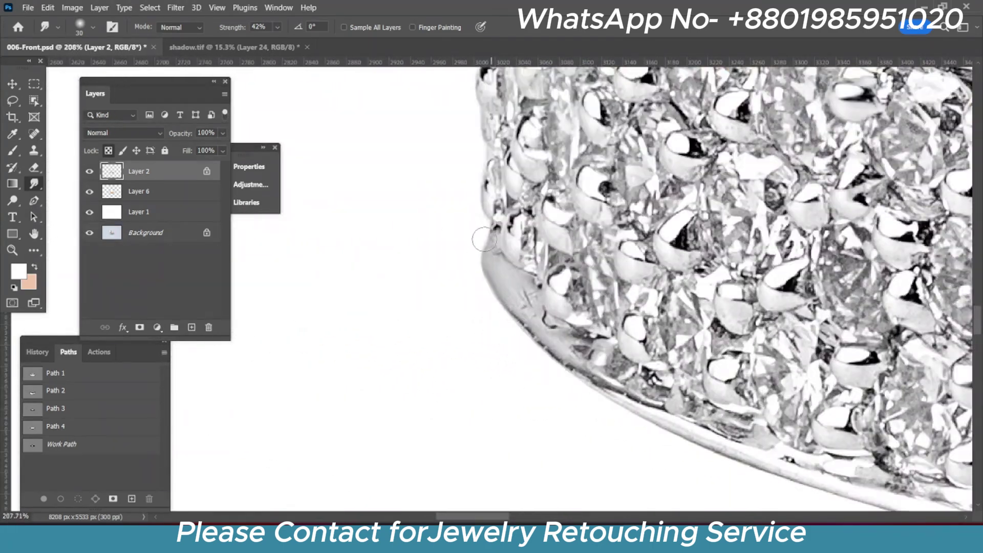
pyautogui.scroll(-2, 589, 379)
pyautogui.scroll(-1, 406, 314)
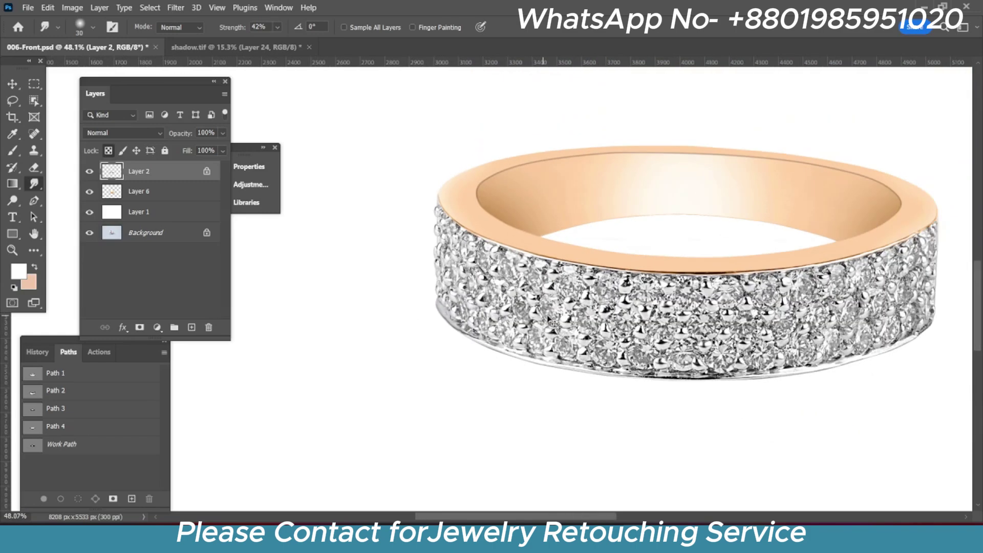
pyautogui.hotkey('ctrl', 's')
pyautogui.scroll(1, 461, 297)
pyautogui.scroll(1, 624, 275)
pyautogui.scroll(2, 624, 275)
pyautogui.scroll(2, 743, 275)
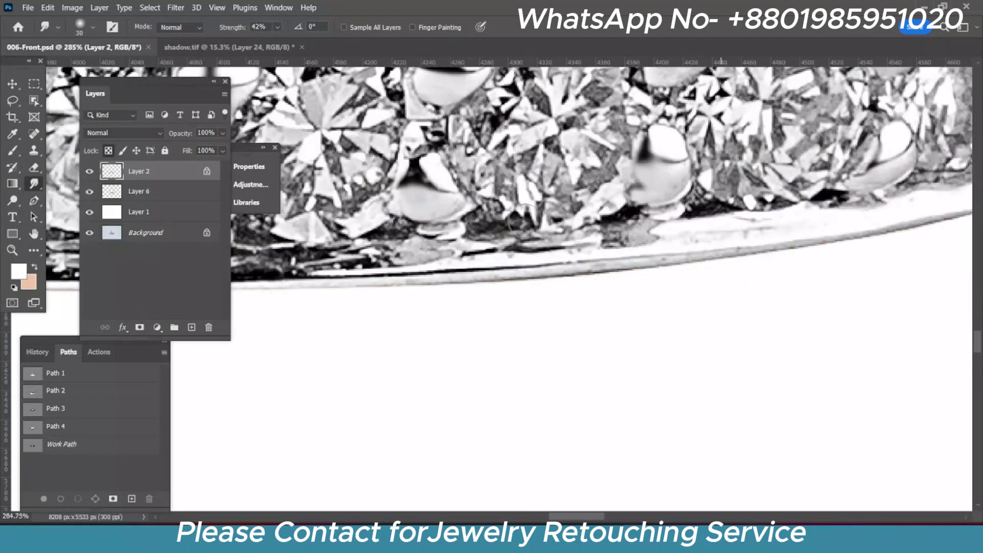
# With the Mixer Brush, smooth the ring's lower-right metal edge
pyautogui.click(12, 150)
pyautogui.click(72, 186)
pyautogui.scroll(-2, 563, 302)
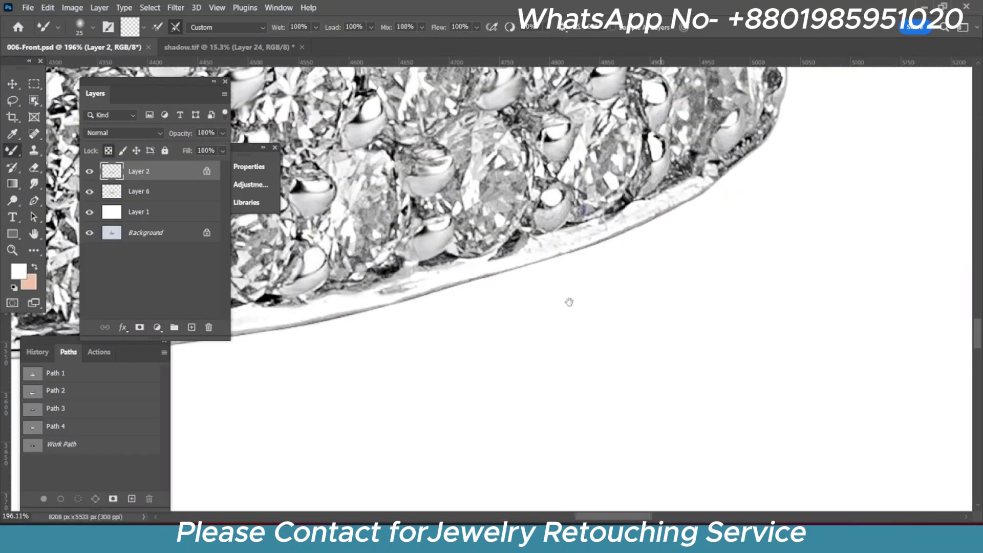
pyautogui.scroll(2, 564, 302)
pyautogui.scroll(1, 564, 303)
pyautogui.moveTo(564, 303); pyautogui.dragTo(651, 236)
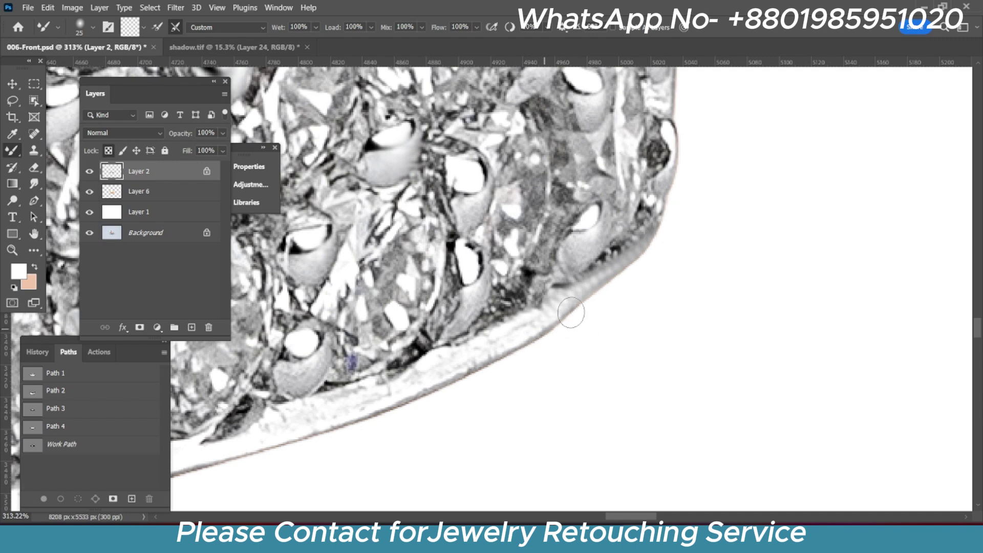
pyautogui.moveTo(569, 310); pyautogui.dragTo(661, 251)
# Follow the band's lower edge, blending it smooth further along
pyautogui.moveTo(451, 302); pyautogui.dragTo(681, 251)
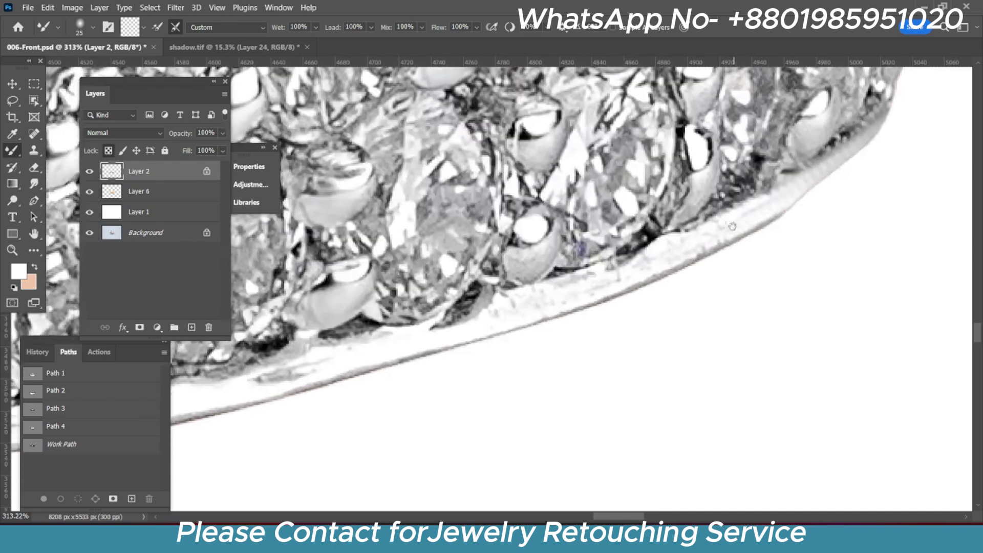
pyautogui.moveTo(584, 312); pyautogui.dragTo(680, 256)
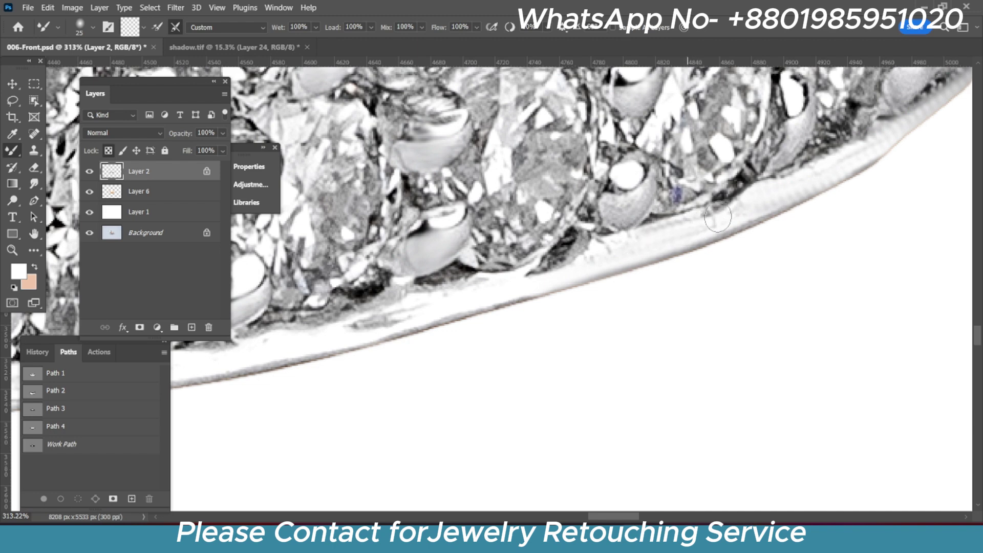
pyautogui.moveTo(625, 265)
pyautogui.mouseDown()
pyautogui.moveTo(757, 236)
pyautogui.moveTo(655, 254)
pyautogui.mouseUp()
pyautogui.moveTo(587, 264); pyautogui.dragTo(679, 233)
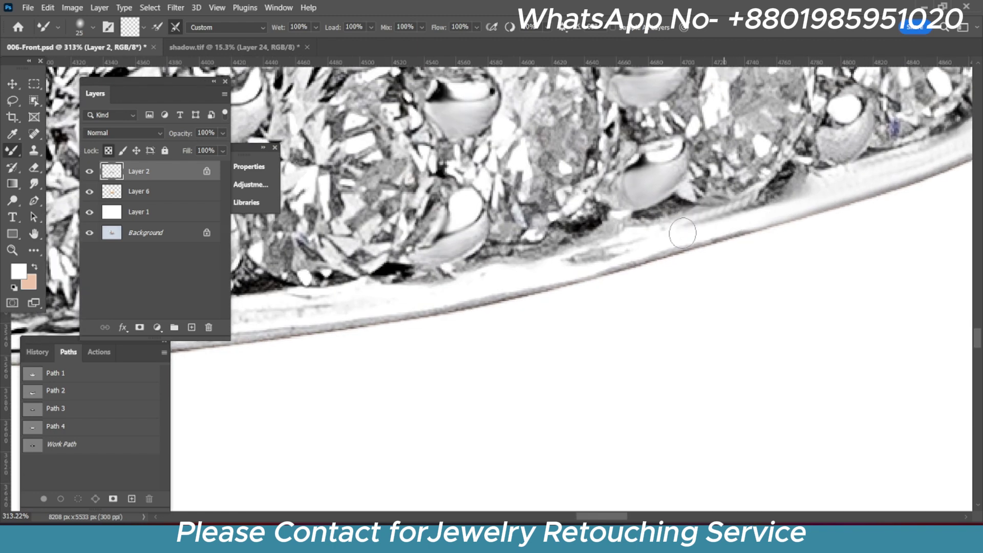
pyautogui.moveTo(870, 173)
pyautogui.mouseDown()
pyautogui.moveTo(579, 256)
pyautogui.moveTo(713, 178)
pyautogui.mouseUp()
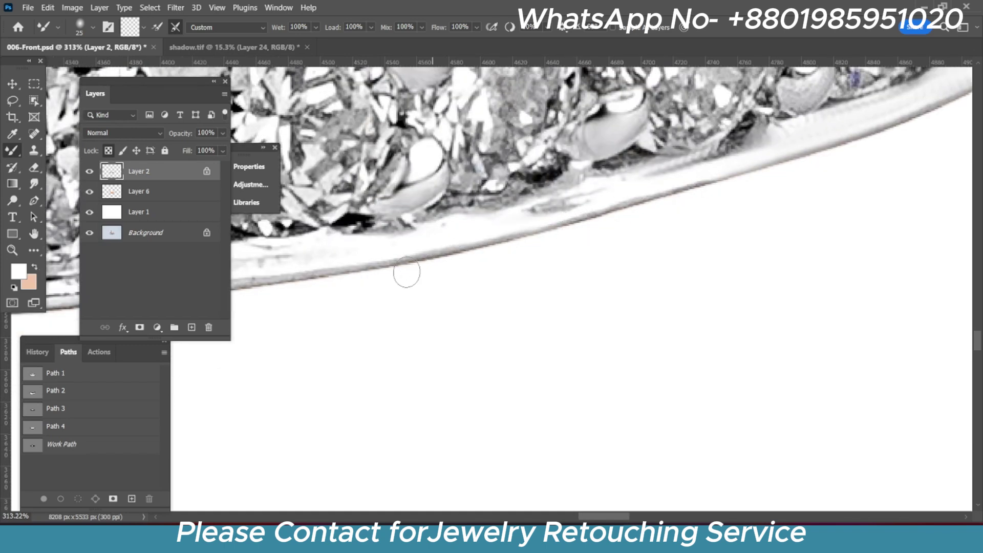
pyautogui.moveTo(692, 169)
pyautogui.mouseDown()
pyautogui.moveTo(597, 192)
pyautogui.moveTo(665, 172)
pyautogui.mouseUp()
pyautogui.scroll(-3, 772, 210)
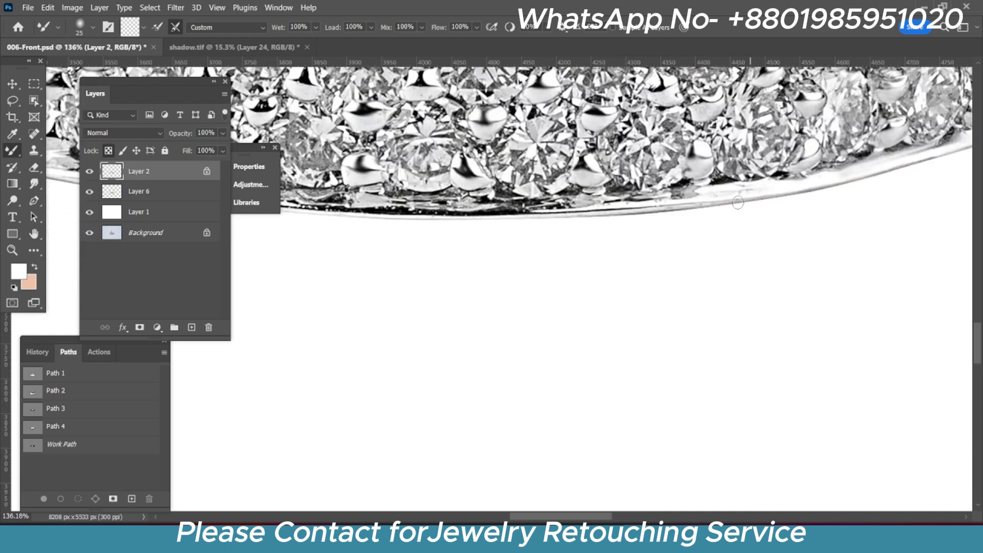
pyautogui.scroll(2, 772, 211)
pyautogui.hscroll(-3, 881, 189)
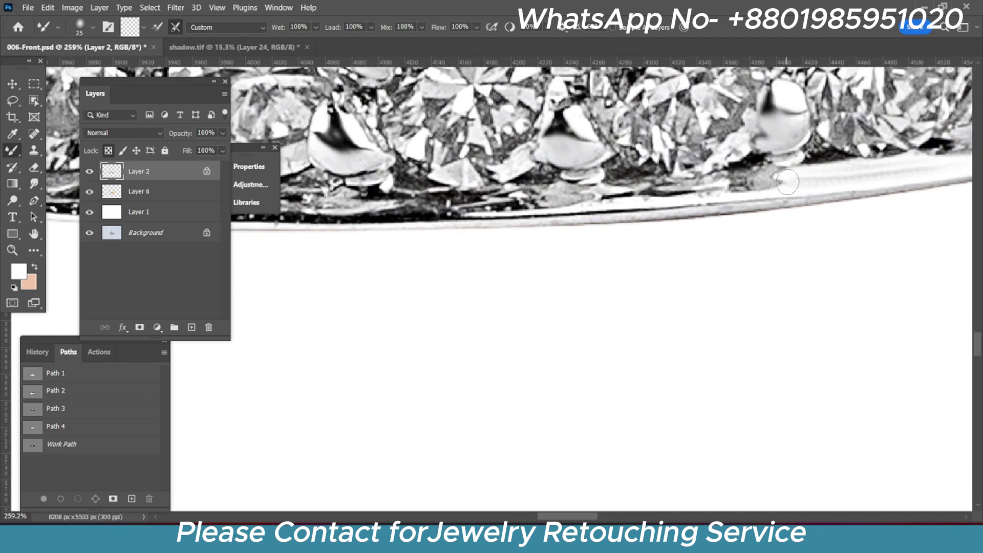
pyautogui.moveTo(789, 180); pyautogui.dragTo(658, 196)
pyautogui.moveTo(600, 215); pyautogui.dragTo(691, 219)
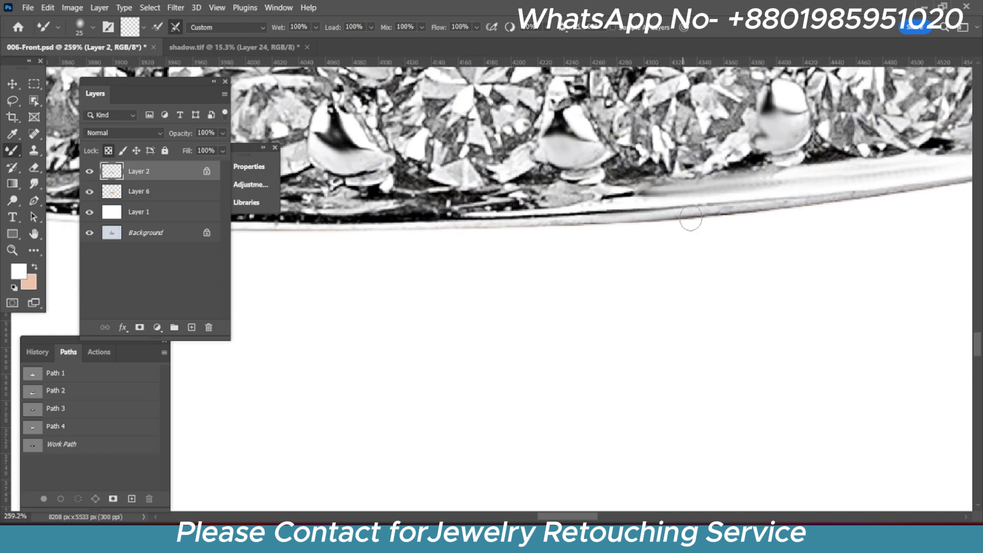
# Blend the lower metal band smooth across its full length
pyautogui.hscroll(-2, 718, 221)
pyautogui.hscroll(-1, 811, 209)
pyautogui.hscroll(-2, 786, 221)
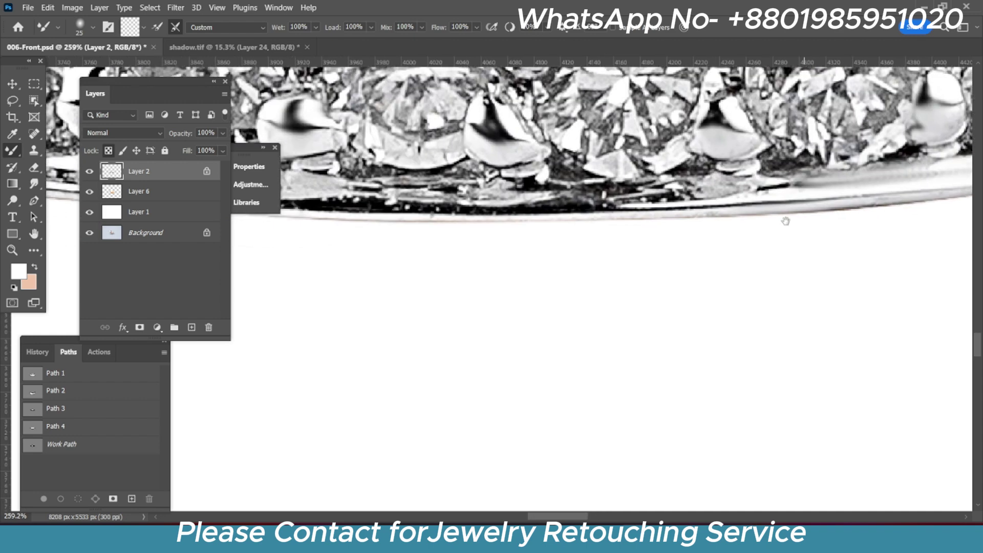
pyautogui.hscroll(-1, 610, 224)
pyautogui.hscroll(-1, 774, 193)
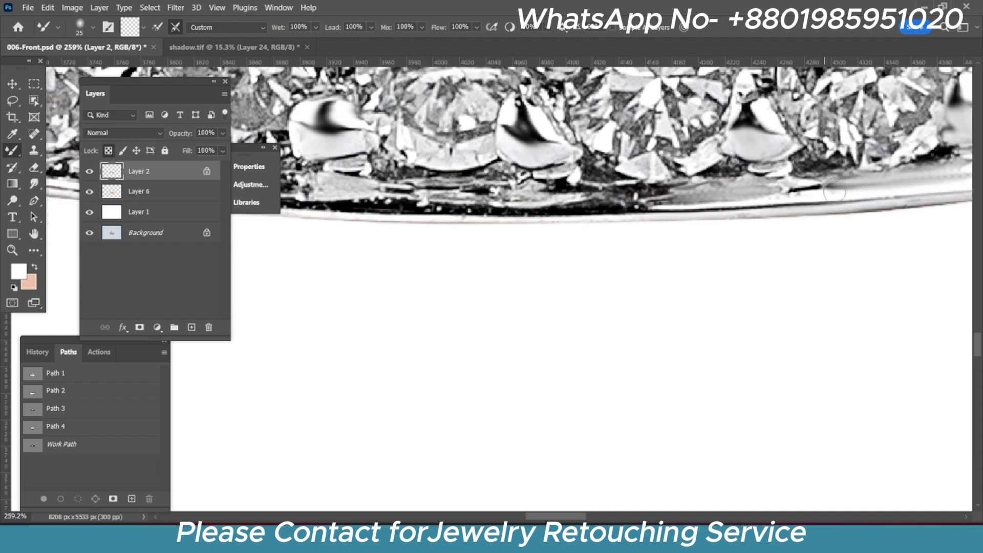
pyautogui.hscroll(-5, 798, 200)
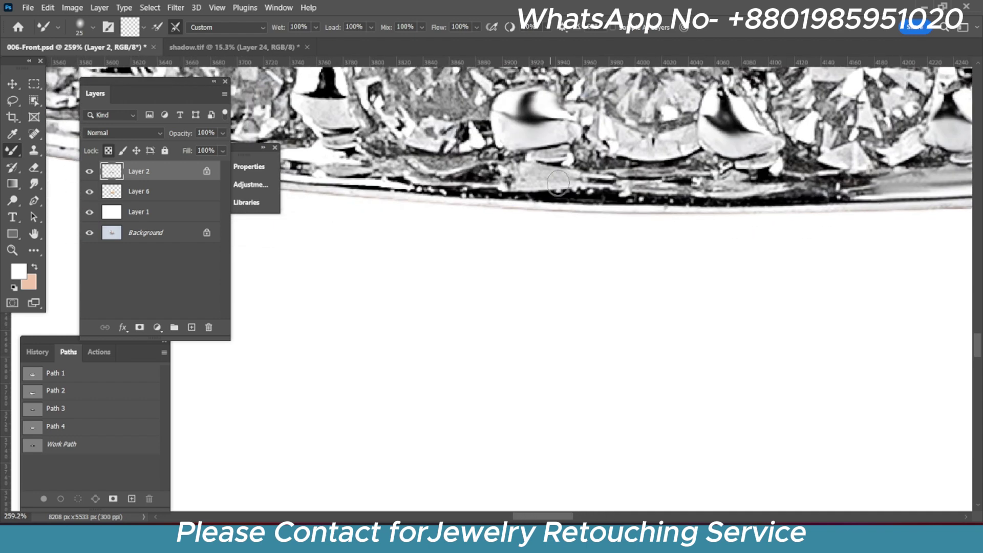
pyautogui.moveTo(559, 182); pyautogui.dragTo(884, 183)
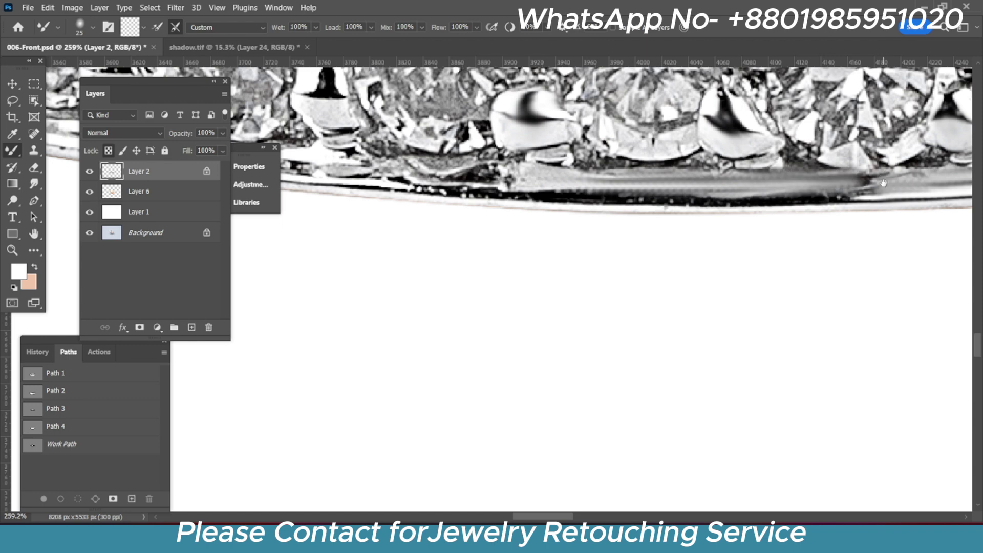
pyautogui.hscroll(5, 883, 183)
pyautogui.moveTo(707, 177); pyautogui.dragTo(551, 193)
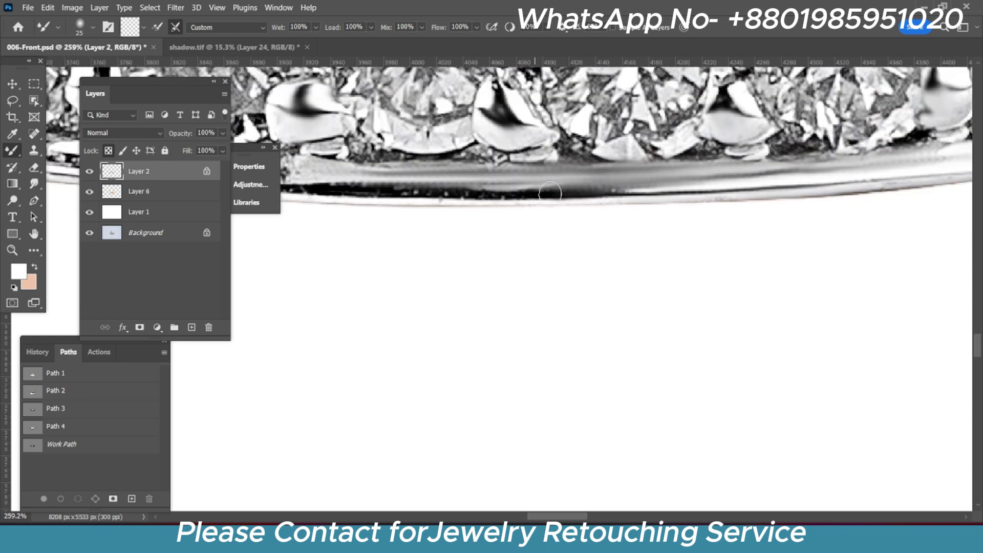
pyautogui.hscroll(-3, 551, 193)
pyautogui.hscroll(-2, 551, 193)
pyautogui.moveTo(491, 187); pyautogui.dragTo(767, 194)
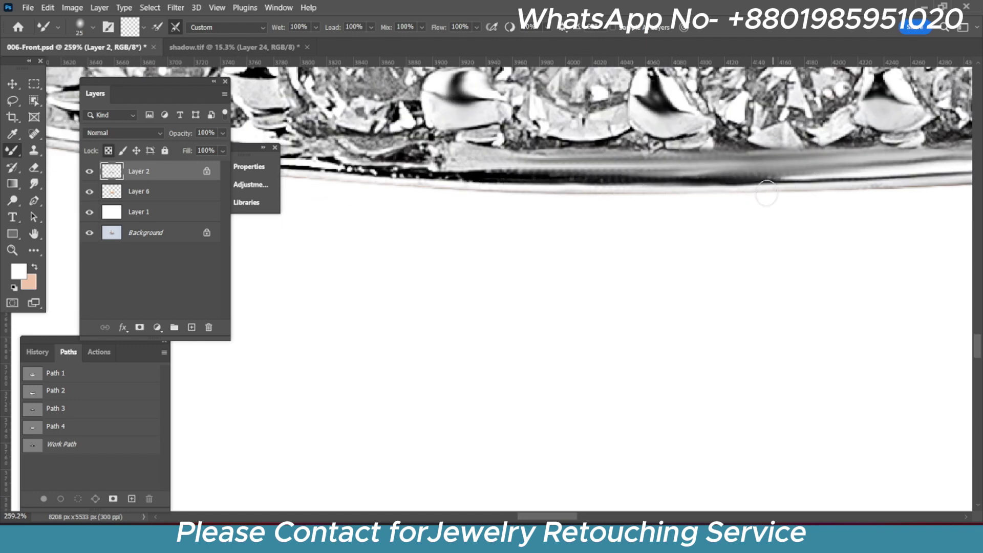
# Smooth the grey strip along the band's bottom edge
pyautogui.hscroll(-5, 767, 194)
pyautogui.scroll(-1, 766, 194)
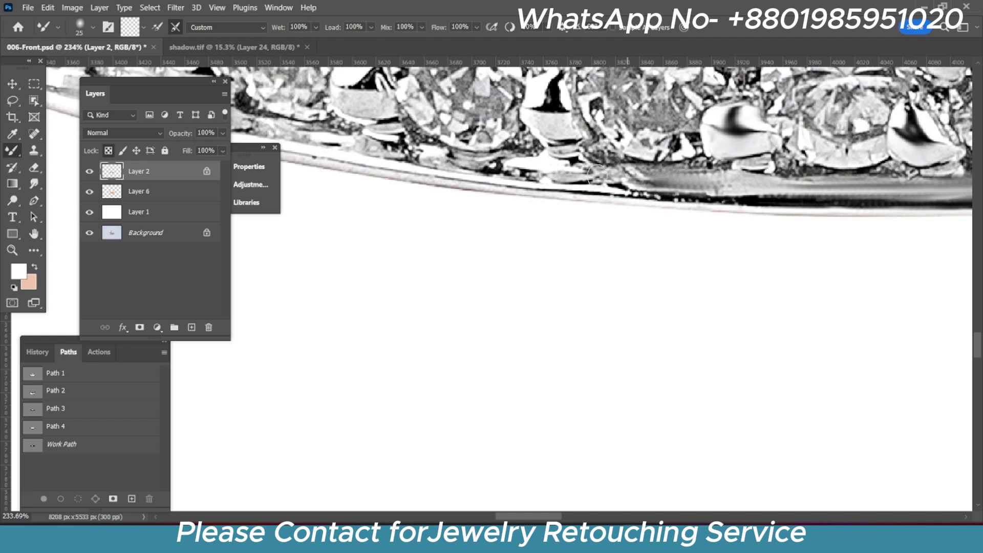
pyautogui.moveTo(597, 174); pyautogui.dragTo(822, 184)
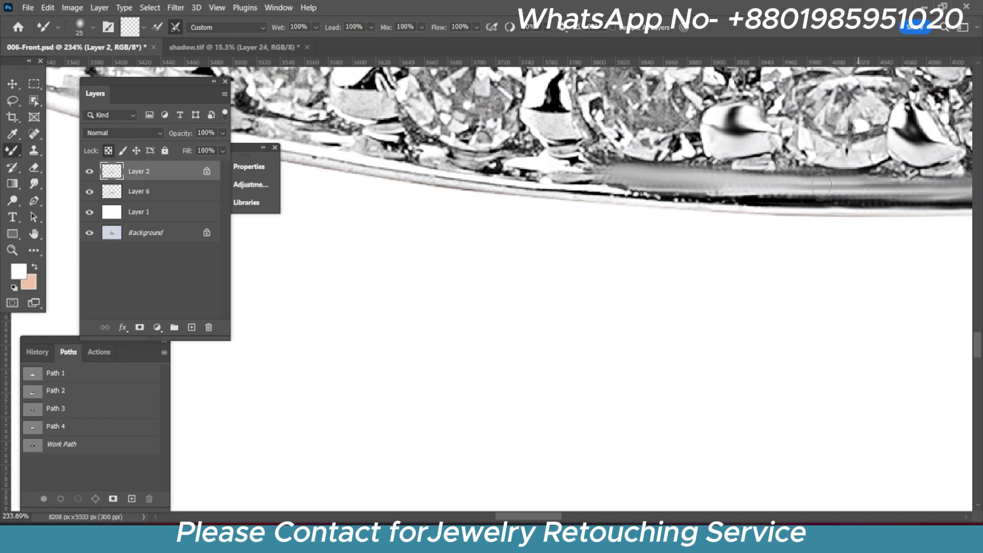
pyautogui.hscroll(-3, 650, 207)
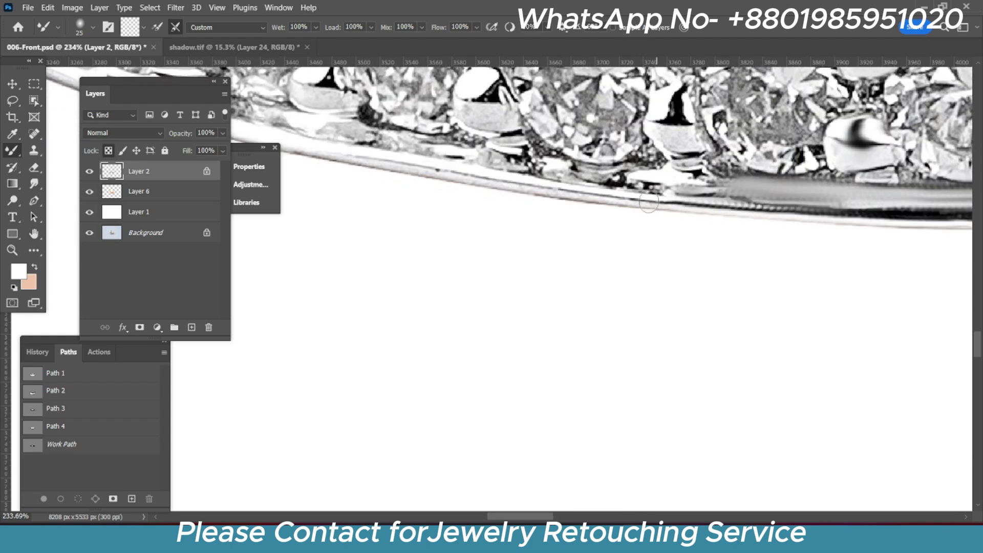
pyautogui.hscroll(-3, 665, 206)
pyautogui.moveTo(671, 197); pyautogui.dragTo(887, 220)
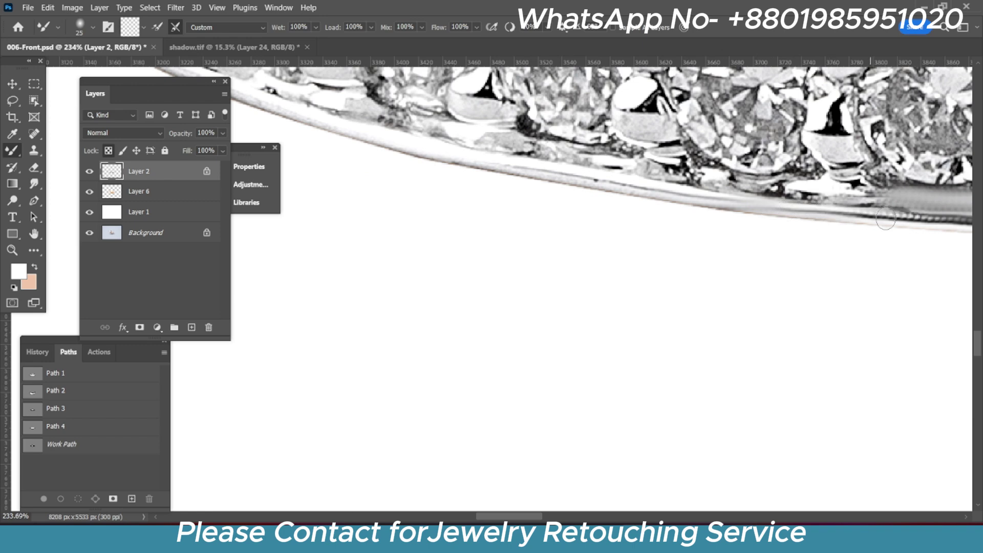
# Pan and zoom along the band's lower edge to review the even rim
pyautogui.moveTo(770, 216); pyautogui.dragTo(806, 248)
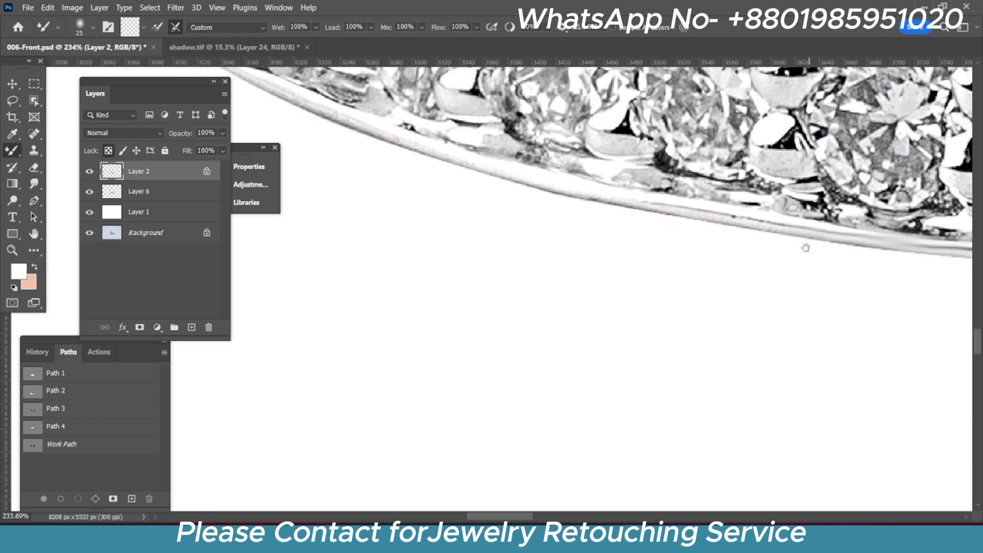
pyautogui.moveTo(557, 200); pyautogui.dragTo(602, 214)
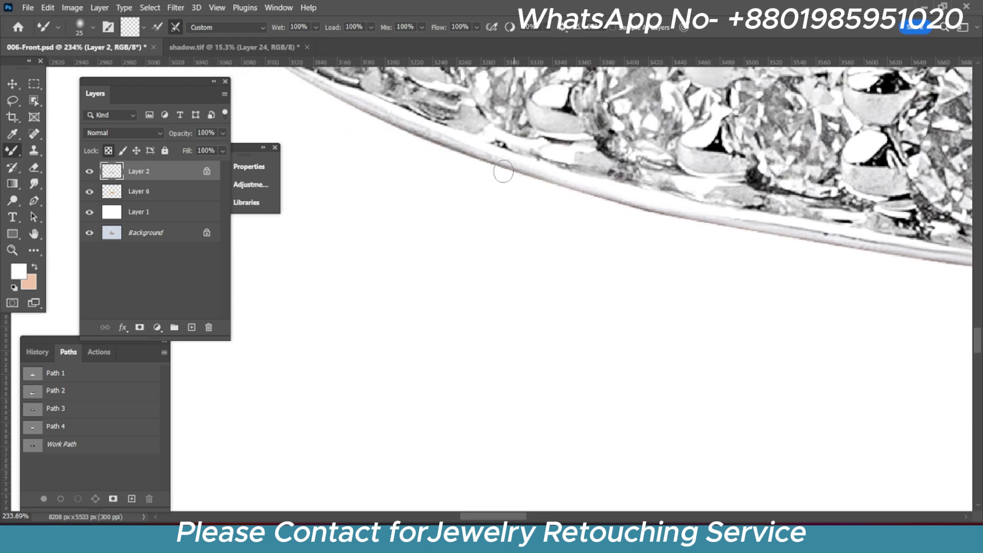
pyautogui.moveTo(702, 218); pyautogui.dragTo(906, 287)
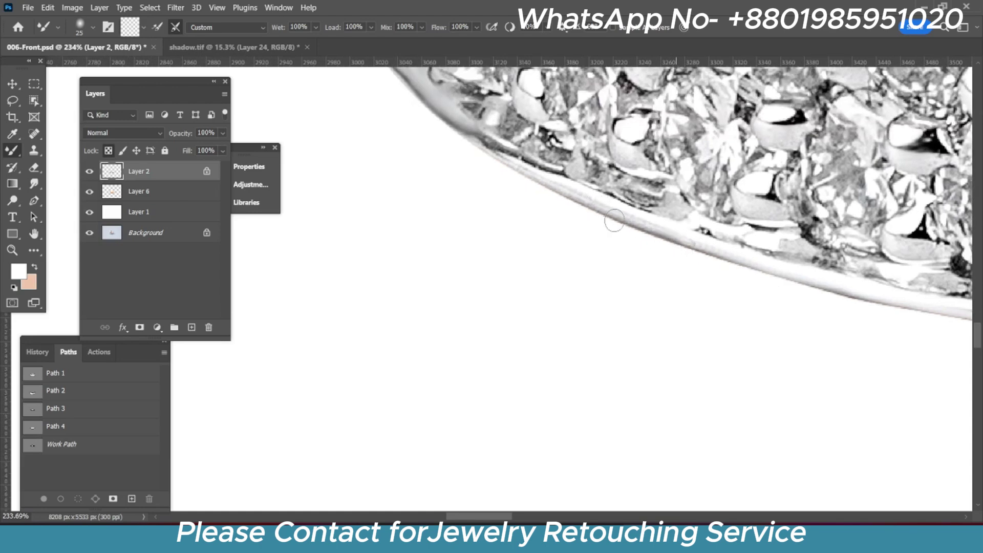
pyautogui.moveTo(678, 239); pyautogui.dragTo(437, 173)
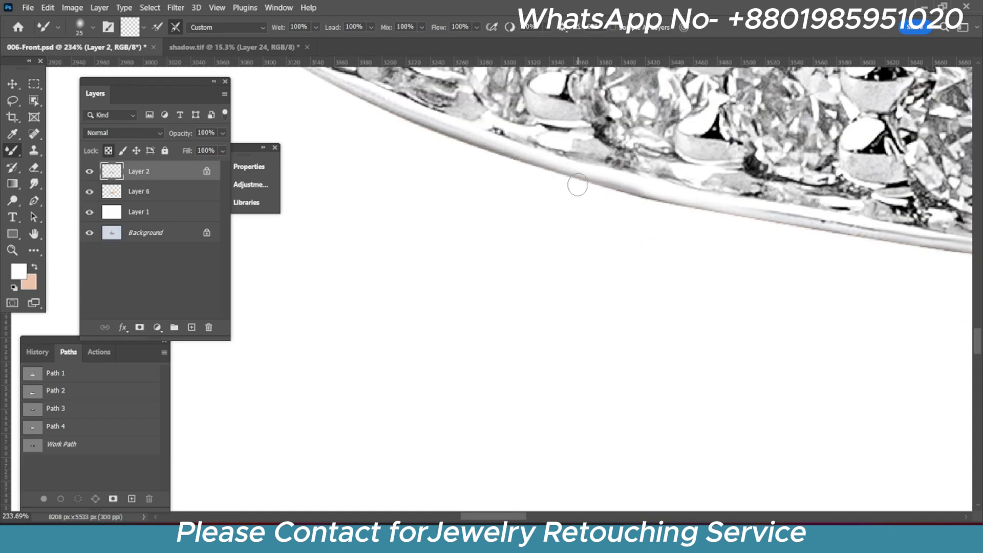
pyautogui.moveTo(681, 210); pyautogui.dragTo(559, 175)
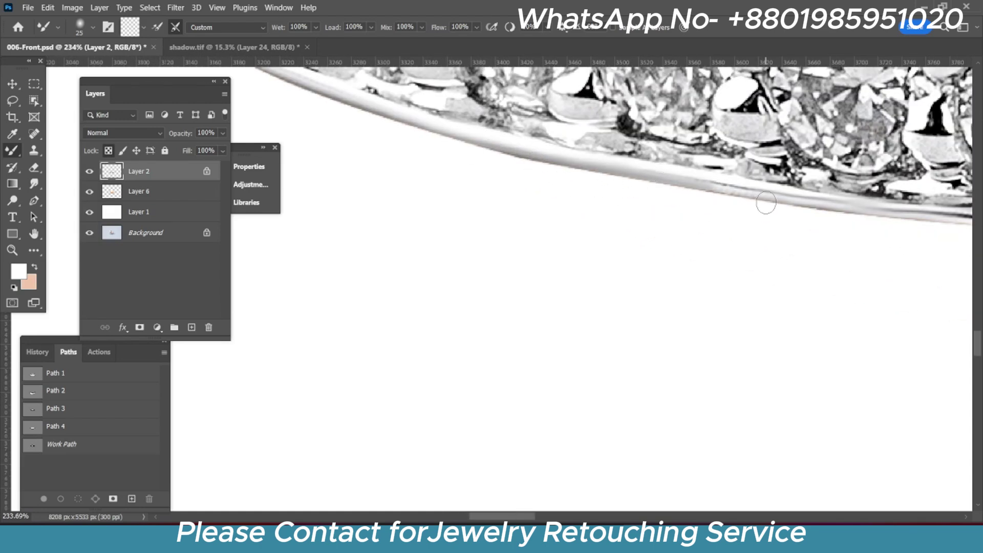
pyautogui.moveTo(766, 203); pyautogui.dragTo(461, 150)
pyautogui.scroll(-2, 710, 203)
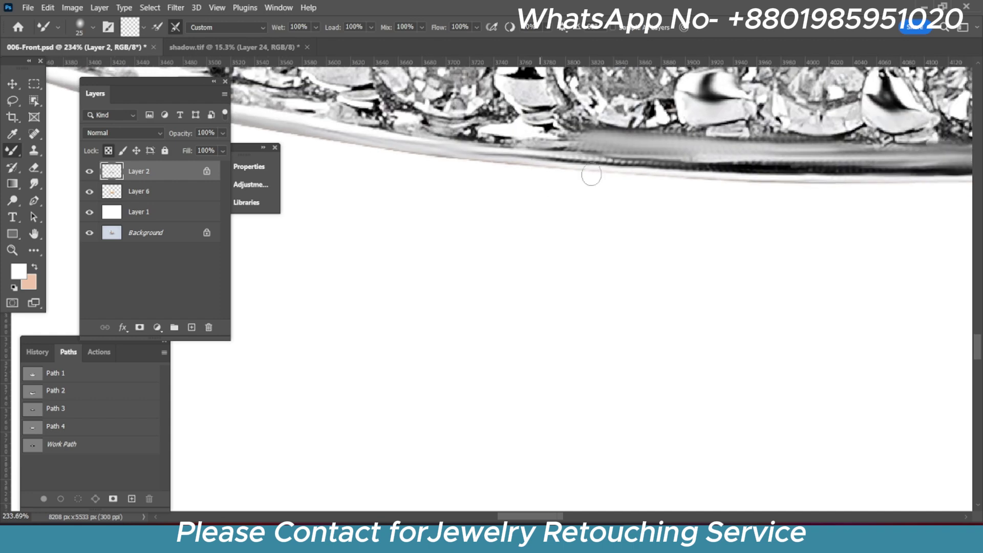
pyautogui.scroll(-1, 681, 196)
pyautogui.scroll(2, 680, 196)
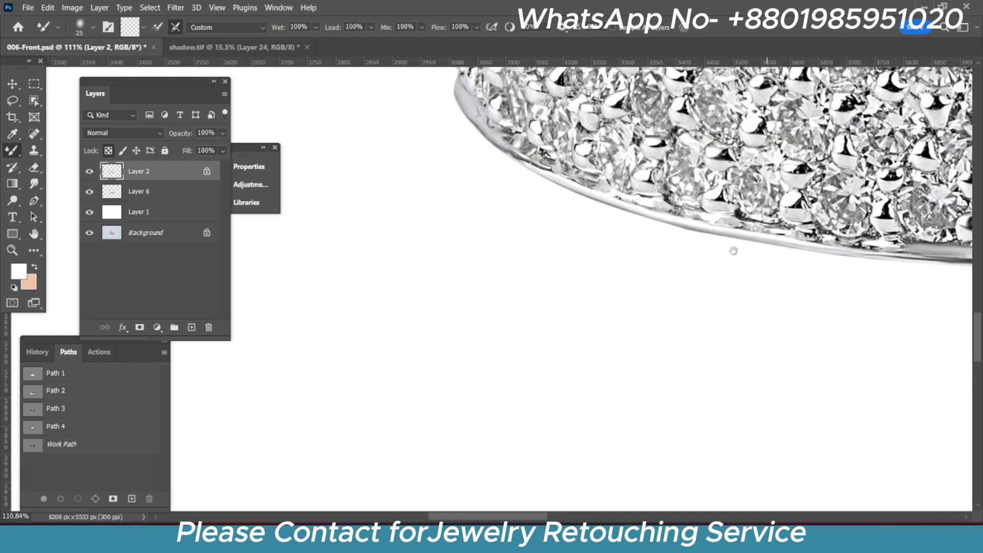
pyautogui.scroll(2, 538, 190)
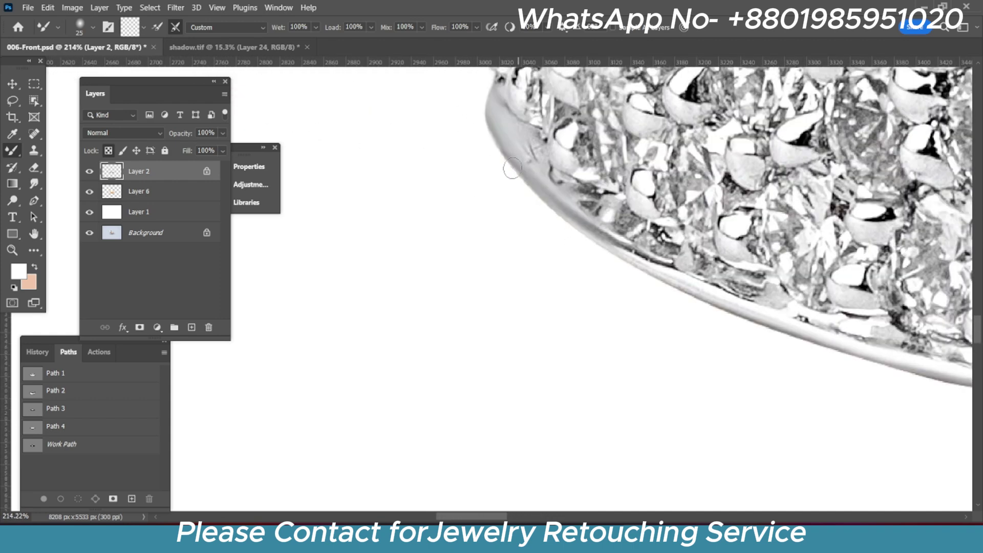
pyautogui.moveTo(512, 168); pyautogui.dragTo(440, 123)
pyautogui.moveTo(676, 267)
pyautogui.mouseDown()
pyautogui.moveTo(474, 167)
pyautogui.moveTo(492, 222)
pyautogui.mouseUp()
pyautogui.scroll(-2, 482, 231)
pyautogui.scroll(1, 470, 242)
# Switch to the Dodge tool, then to the Move tool
pyautogui.press('o')
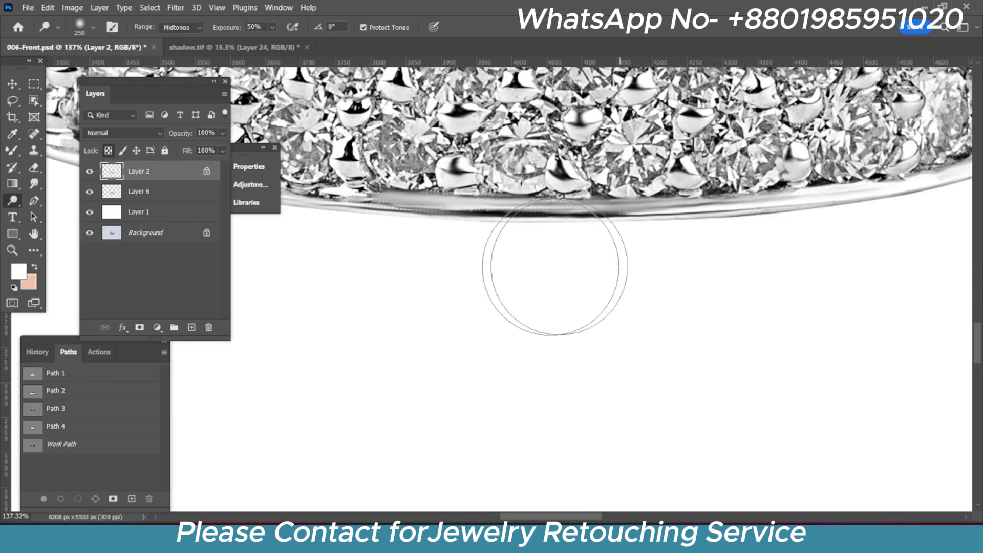
pyautogui.scroll(-3, 662, 278)
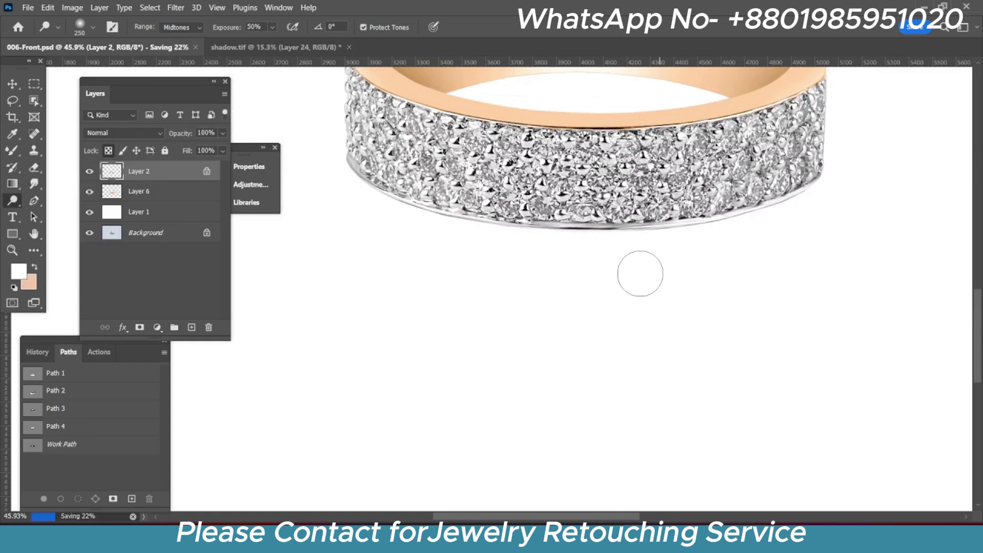
pyautogui.press('v')
pyautogui.scroll(-2, 635, 271)
pyautogui.scroll(2, 626, 270)
pyautogui.scroll(1, 574, 172)
pyautogui.scroll(-2, 575, 172)
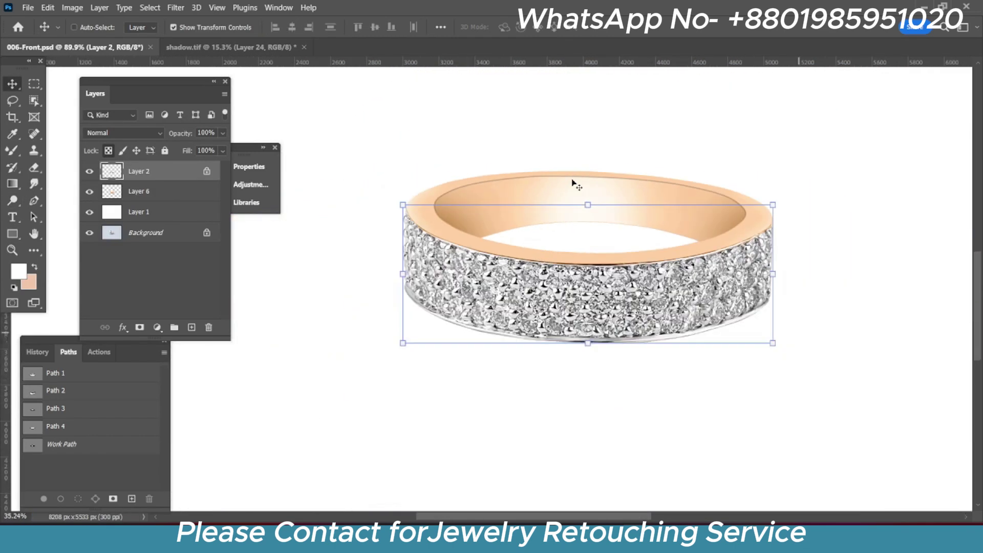
pyautogui.scroll(1, 530, 211)
# Add a Curves adjustment masked to Layer 6's ring outline, lifted slightly to brighten
pyautogui.keyDown('ctrl'); pyautogui.click(112, 191); pyautogui.keyUp('ctrl')
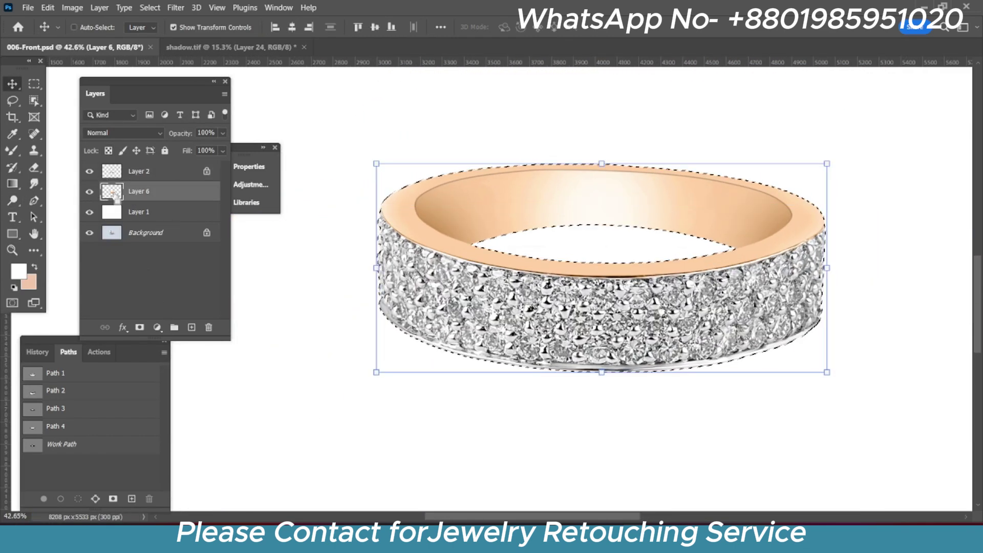
pyautogui.click(158, 327)
pyautogui.click(193, 168)
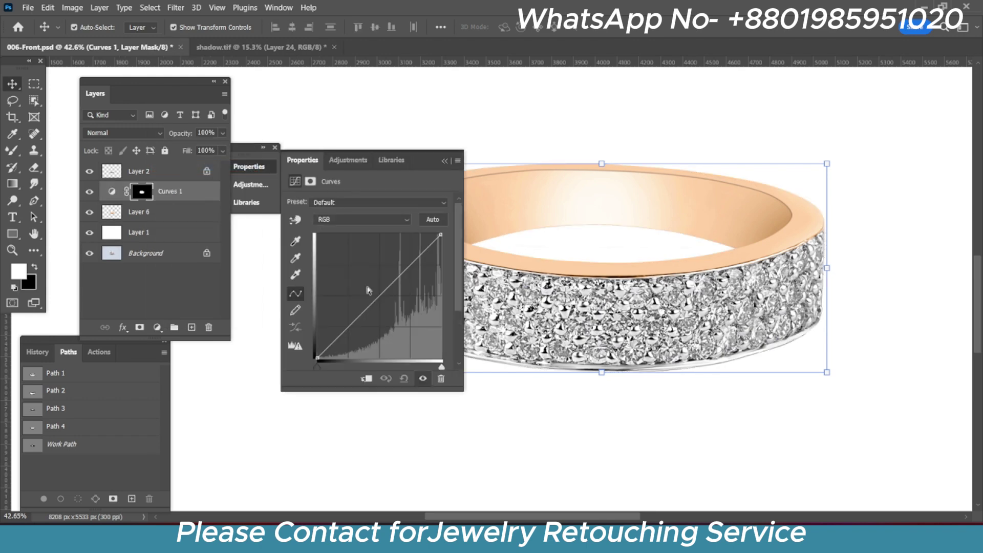
pyautogui.moveTo(373, 297); pyautogui.dragTo(373, 295)
pyautogui.click(445, 161)
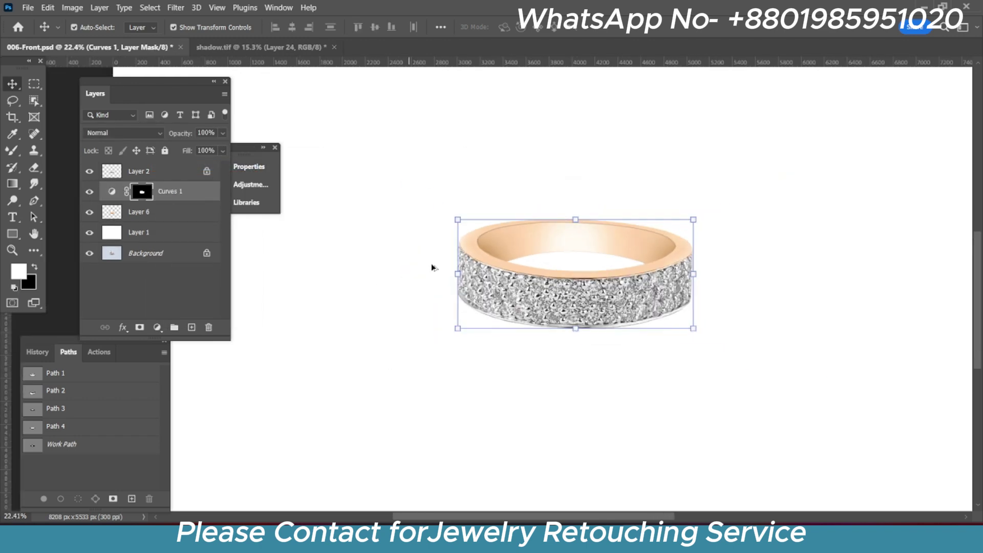
# Toggle the Background visibility to compare against the original, then save
pyautogui.scroll(3, 431, 263)
pyautogui.keyDown('alt'); pyautogui.click(89, 253); pyautogui.keyUp('alt')
pyautogui.keyDown('alt'); pyautogui.click(89, 253); pyautogui.keyUp('alt')
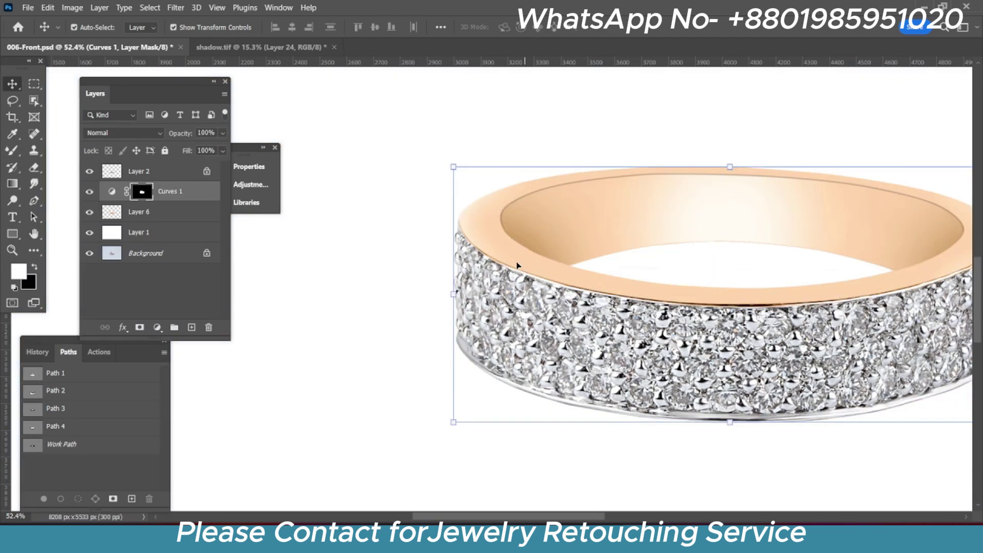
pyautogui.scroll(-3, 660, 285)
pyautogui.hotkey('ctrl', 's')
# Recheck the original photo alone, then duplicate the Background layer
pyautogui.scroll(4, 497, 333)
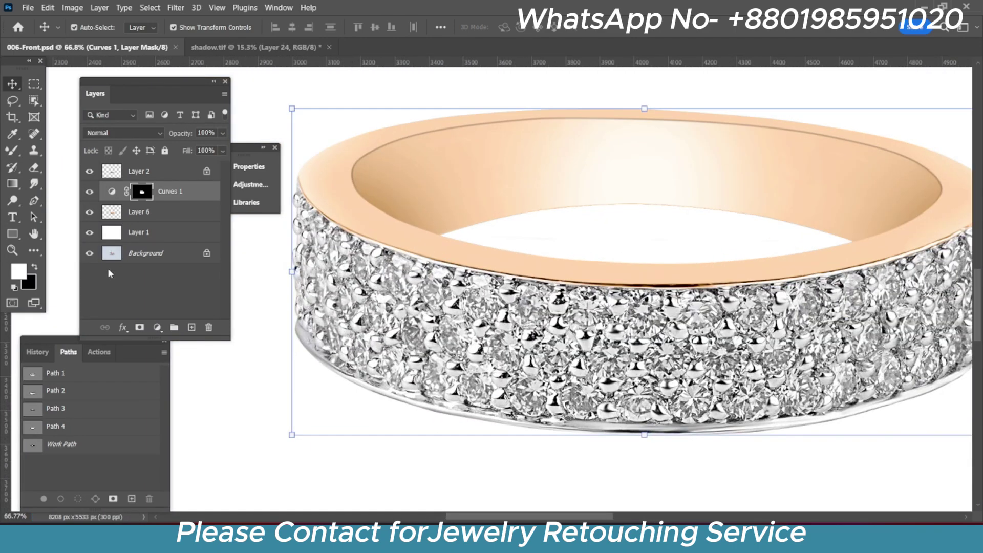
pyautogui.keyDown('alt'); pyautogui.click(90, 253); pyautogui.keyUp('alt')
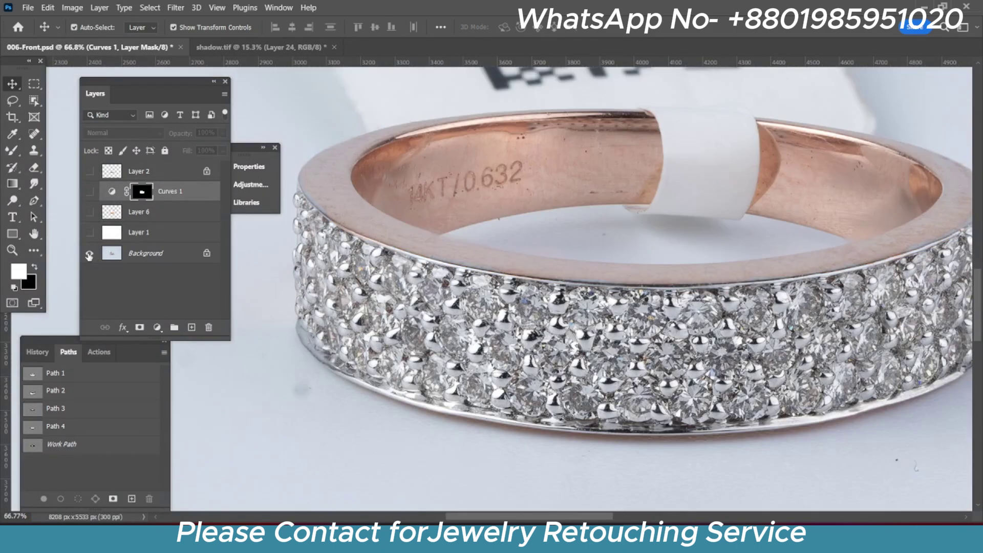
pyautogui.keyDown('alt'); pyautogui.click(90, 254); pyautogui.keyUp('alt')
pyautogui.scroll(-3, 544, 289)
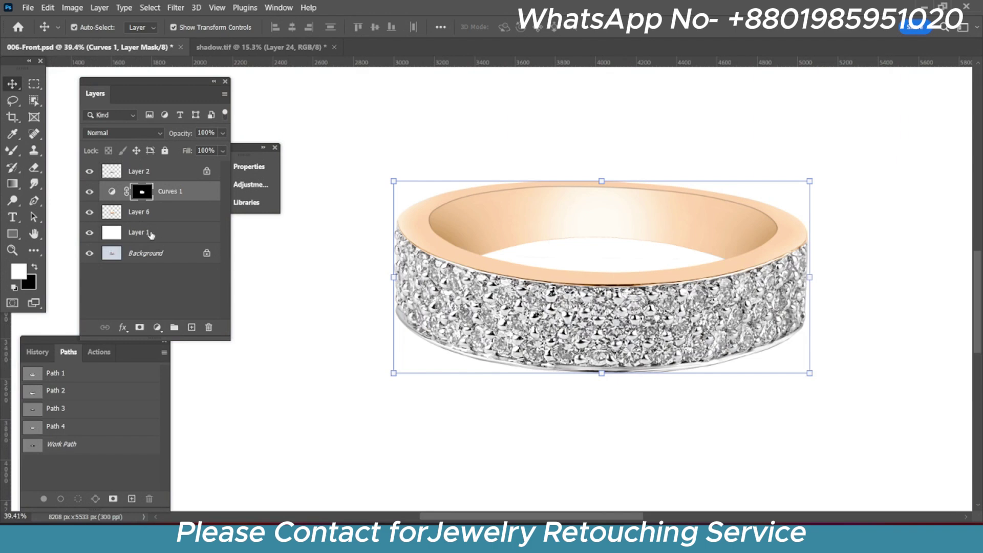
pyautogui.click(154, 253)
pyautogui.hotkey('ctrl', 'j')
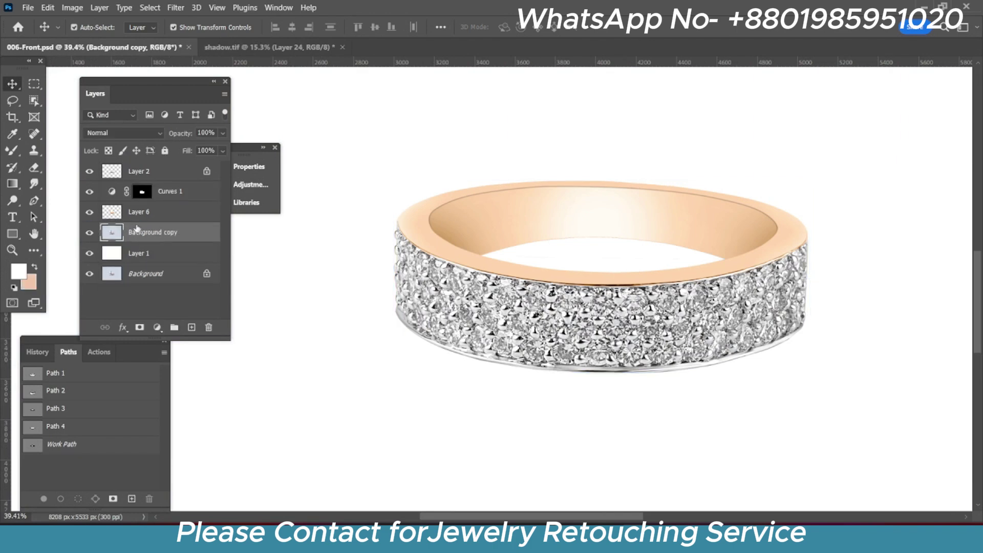
# Move the Background copy layer above Layer 1 in the layer stack
pyautogui.moveTo(134, 255); pyautogui.dragTo(134, 224)
pyautogui.scroll(-1, 555, 279)
pyautogui.scroll(-1, 556, 278)
pyautogui.scroll(2, 556, 278)
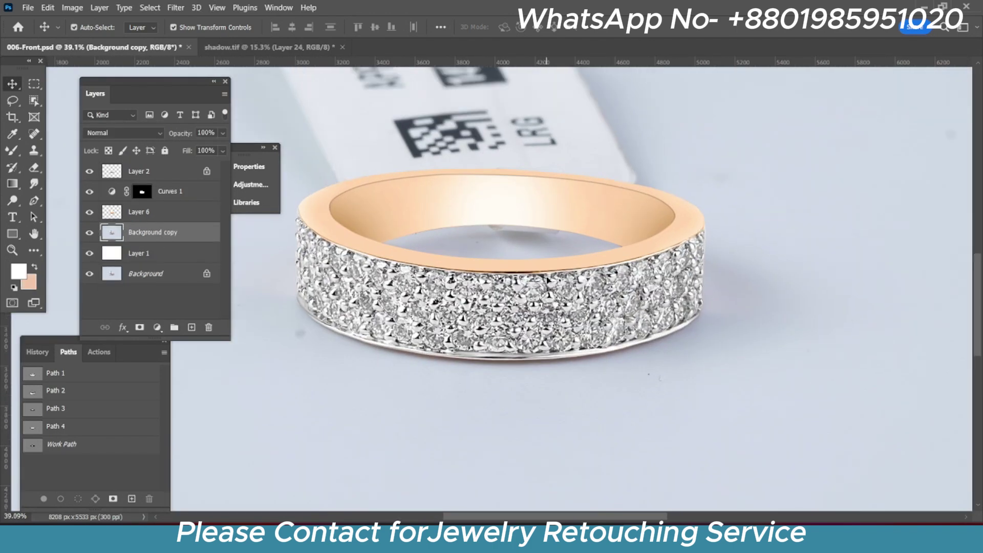
pyautogui.scroll(-2, 577, 332)
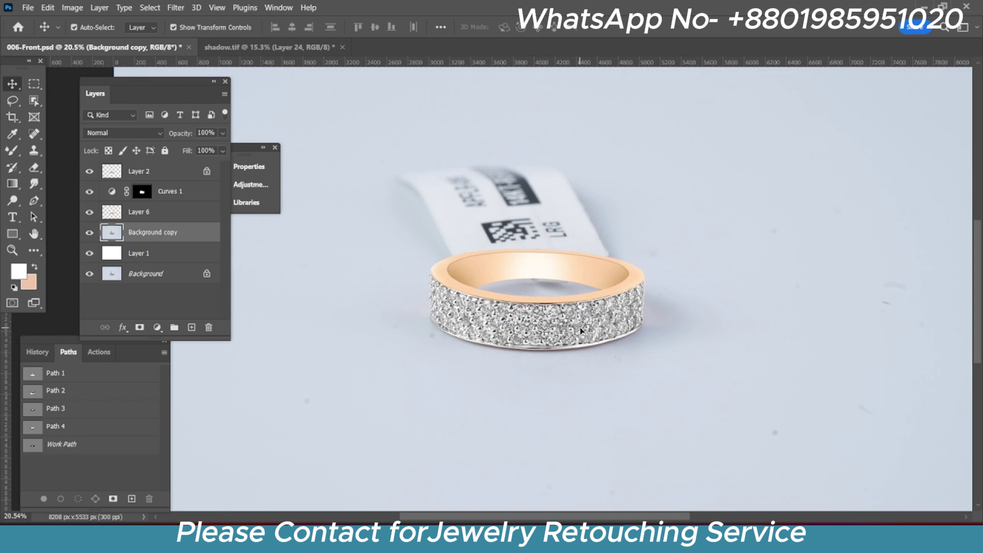
# Apply Levels with a grey point sampled from the backdrop and inputs 26 / 1.00 / 245
pyautogui.hotkey('ctrl', 'l')
pyautogui.moveTo(510, 85); pyautogui.dragTo(827, 115)
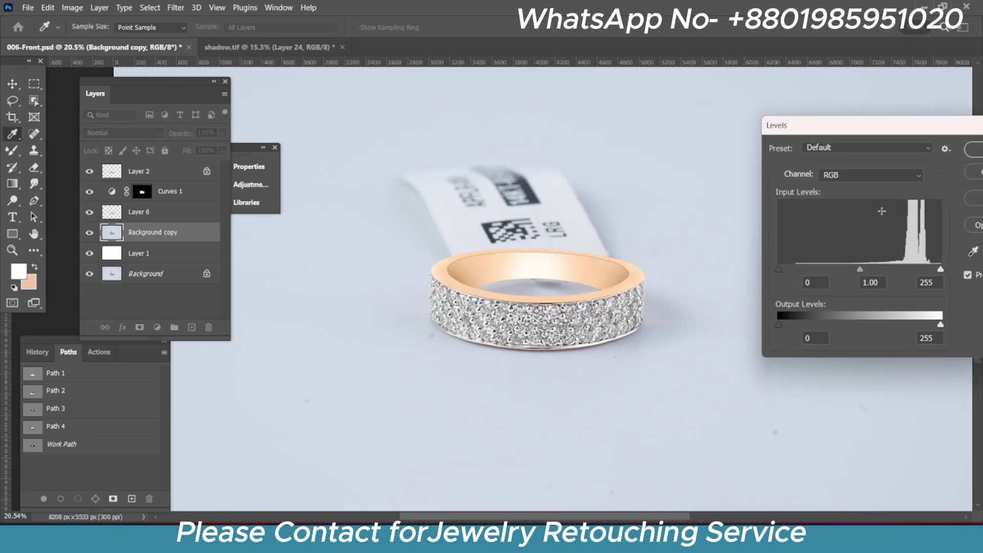
pyautogui.click(902, 239)
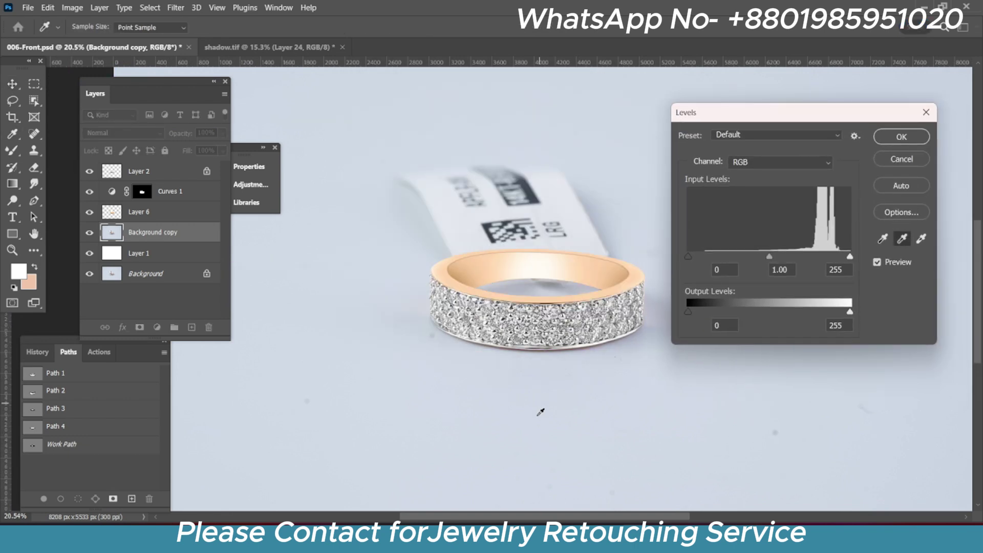
pyautogui.click(542, 461)
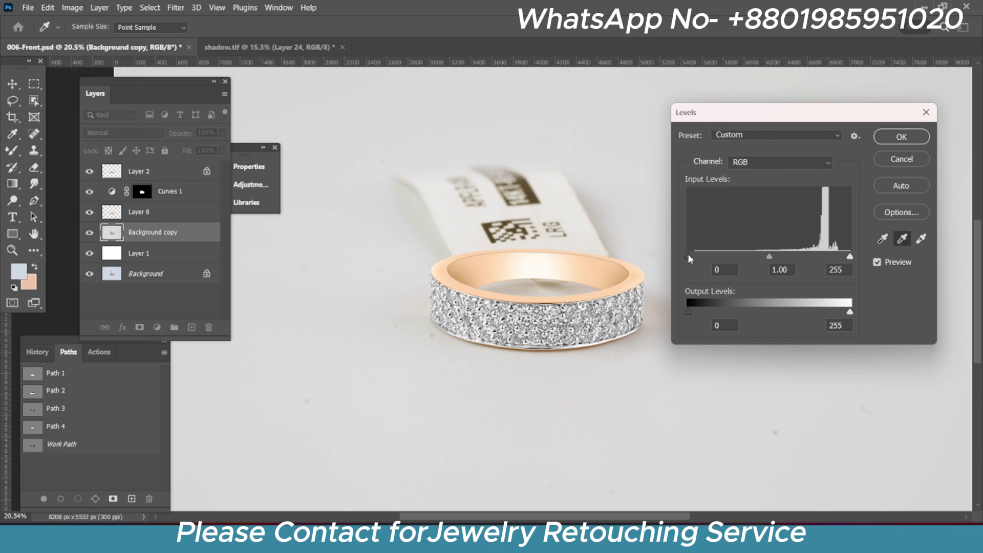
pyautogui.moveTo(688, 256); pyautogui.dragTo(705, 254)
pyautogui.moveTo(850, 257); pyautogui.dragTo(846, 260)
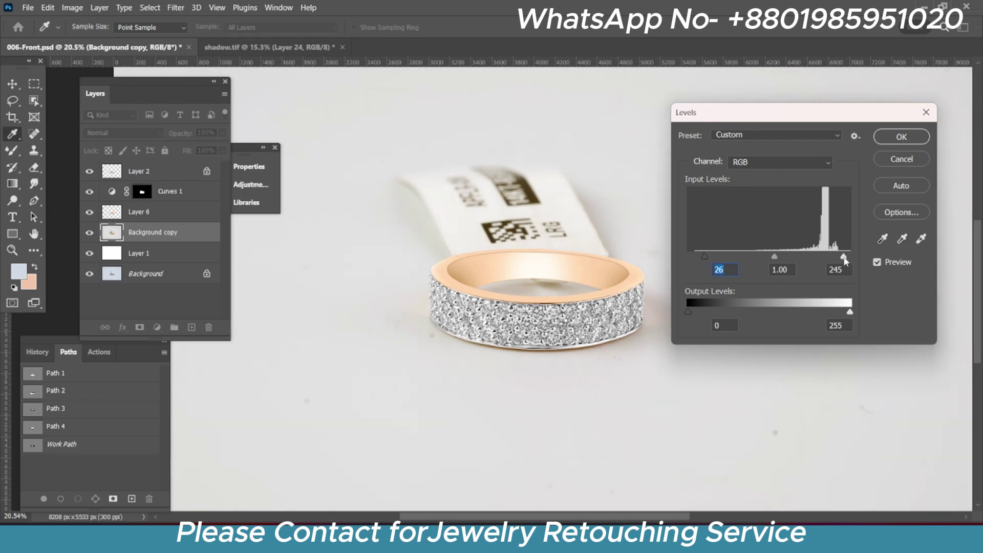
pyautogui.press('Return')
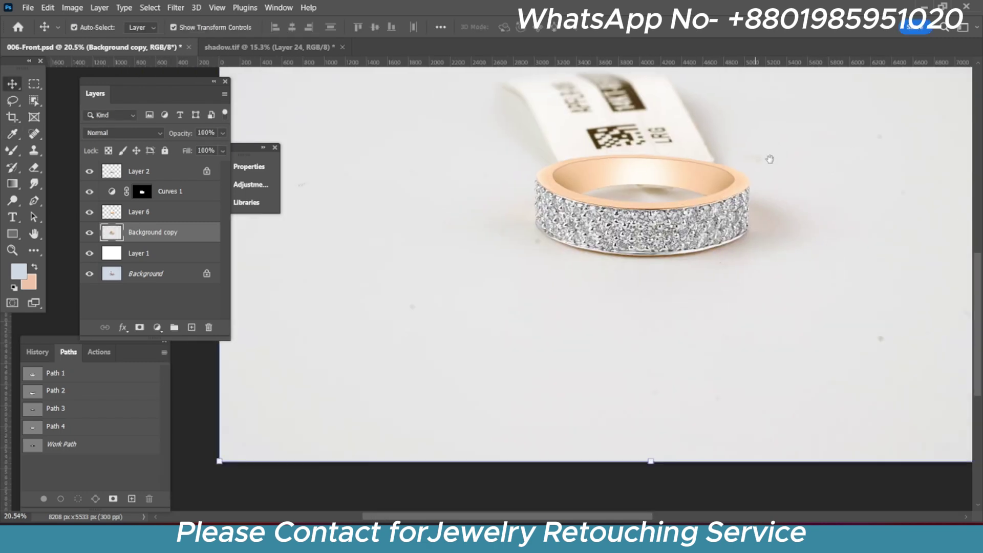
pyautogui.scroll(3, 717, 215)
pyautogui.scroll(1, 814, 201)
pyautogui.scroll(1, 799, 202)
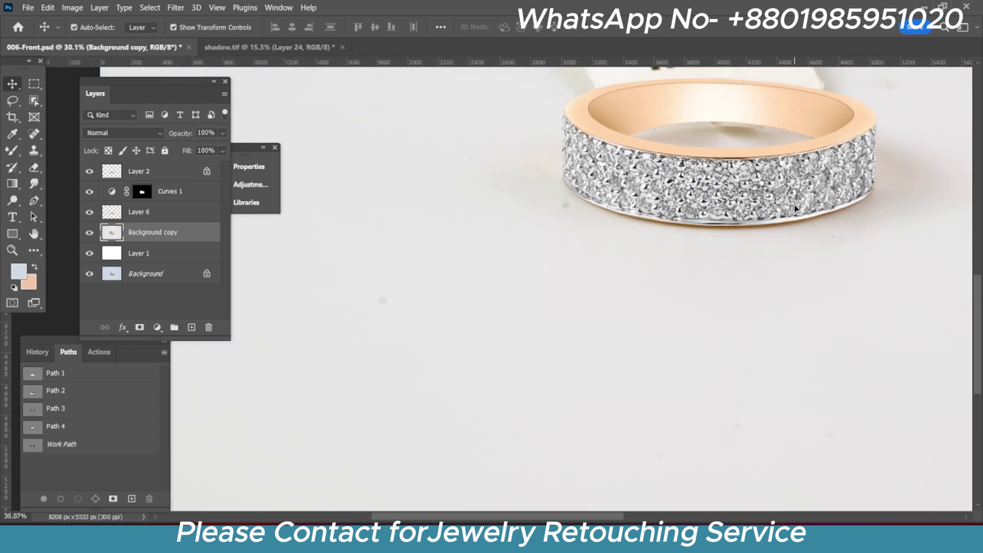
pyautogui.scroll(-2, 782, 203)
pyautogui.scroll(-2, 783, 203)
pyautogui.scroll(-1, 749, 213)
pyautogui.scroll(-1, 740, 217)
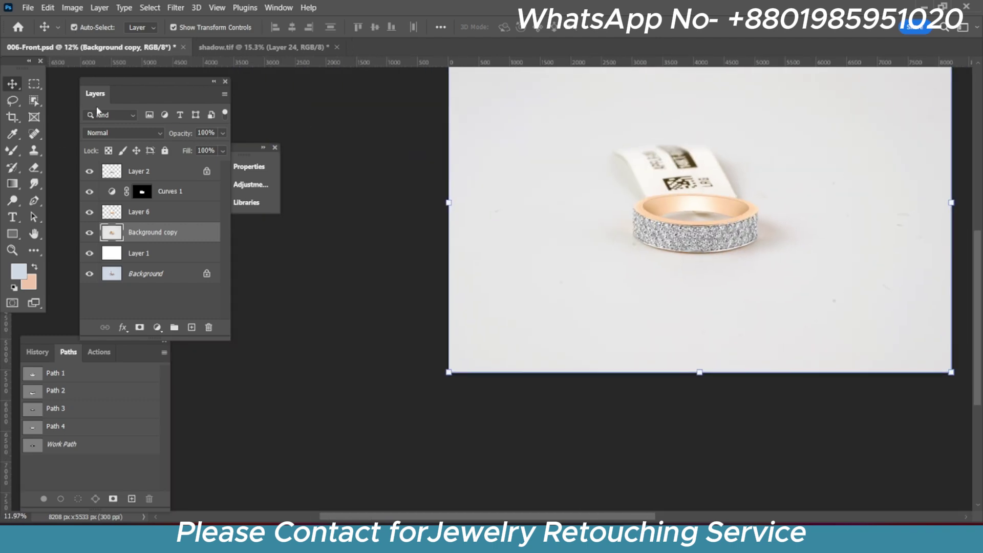
pyautogui.click(12, 100)
pyautogui.scroll(-1, 686, 164)
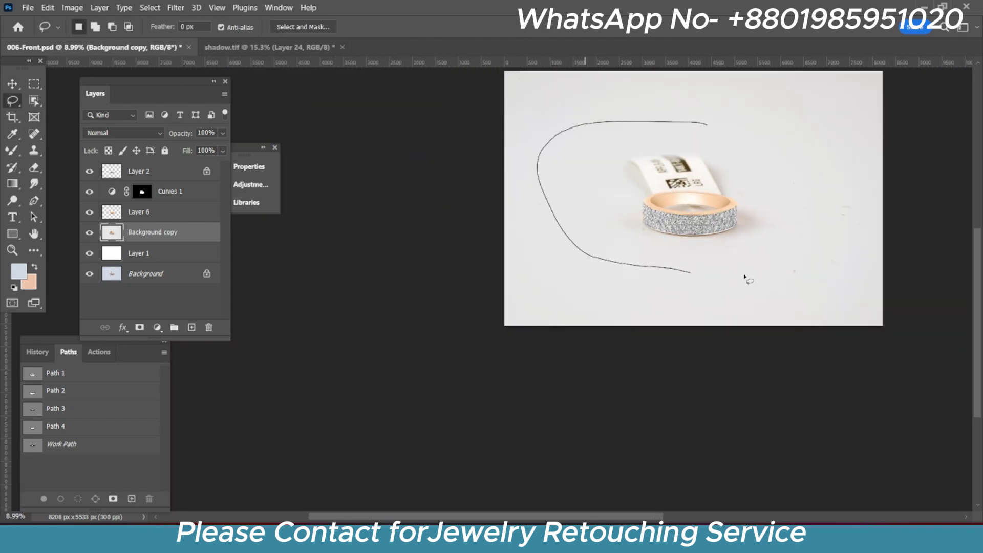
pyautogui.moveTo(691, 123); pyautogui.dragTo(696, 123)
pyautogui.hotkey('ctrl', 'shift', 'i')
pyautogui.hotkey('shift', 'F6')
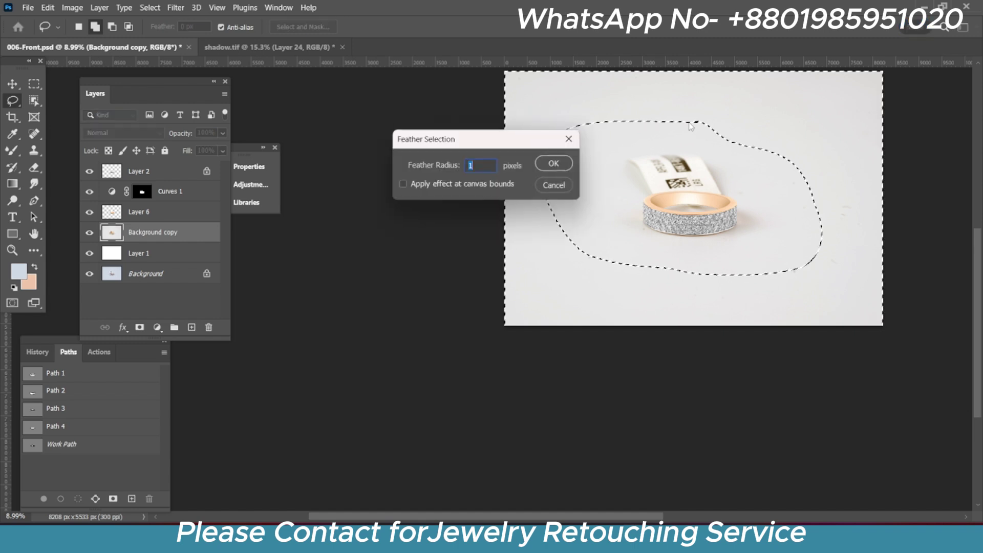
pyautogui.press('Return')
pyautogui.press('Delete')
pyautogui.hotkey('ctrl', 'd')
pyautogui.press('v')
pyautogui.scroll(1, 717, 202)
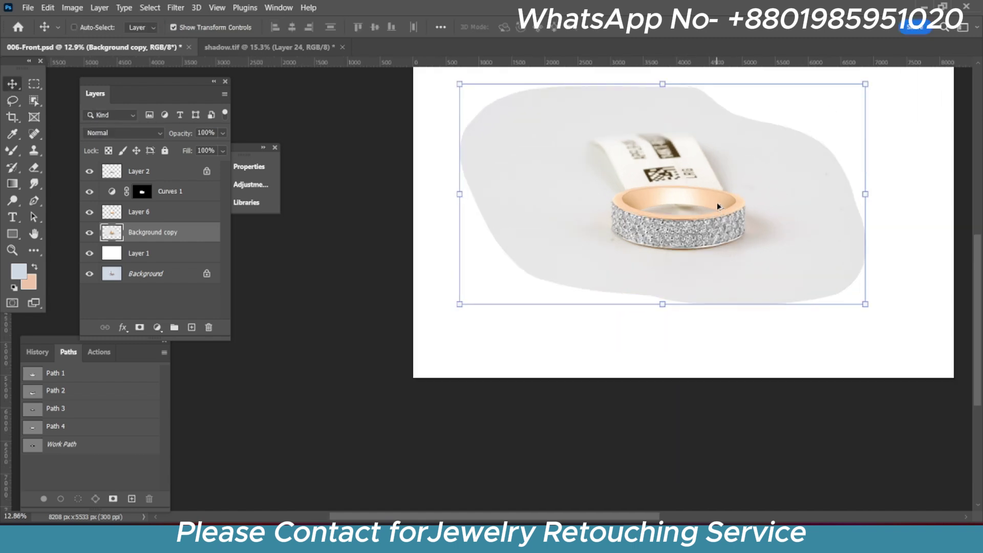
pyautogui.scroll(1, 717, 202)
pyautogui.scroll(1, 717, 205)
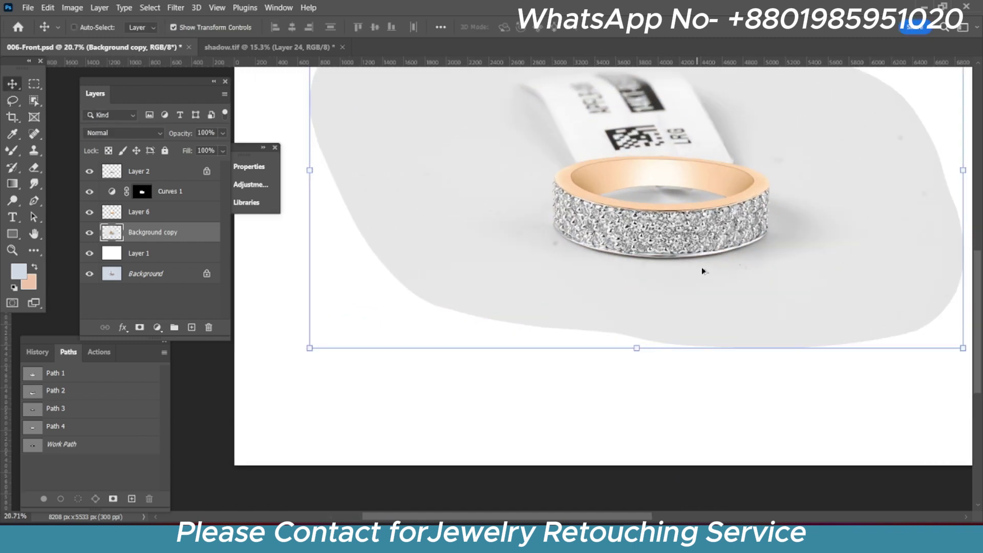
pyautogui.scroll(-1, 582, 260)
pyautogui.scroll(3, 604, 261)
pyautogui.scroll(-3, 625, 261)
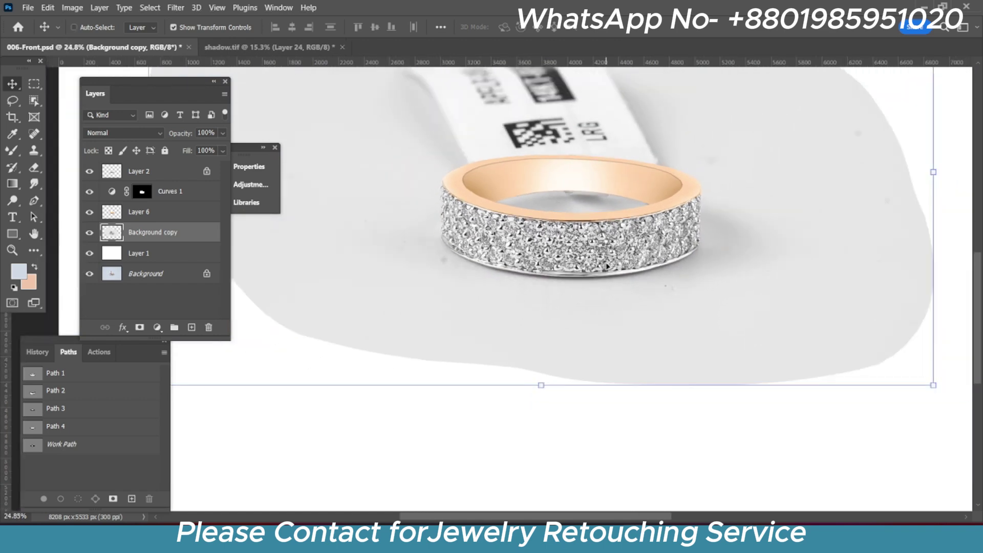
pyautogui.scroll(1, 642, 263)
# Set the Background copy shadow layer's blend mode to Multiply
pyautogui.click(105, 134)
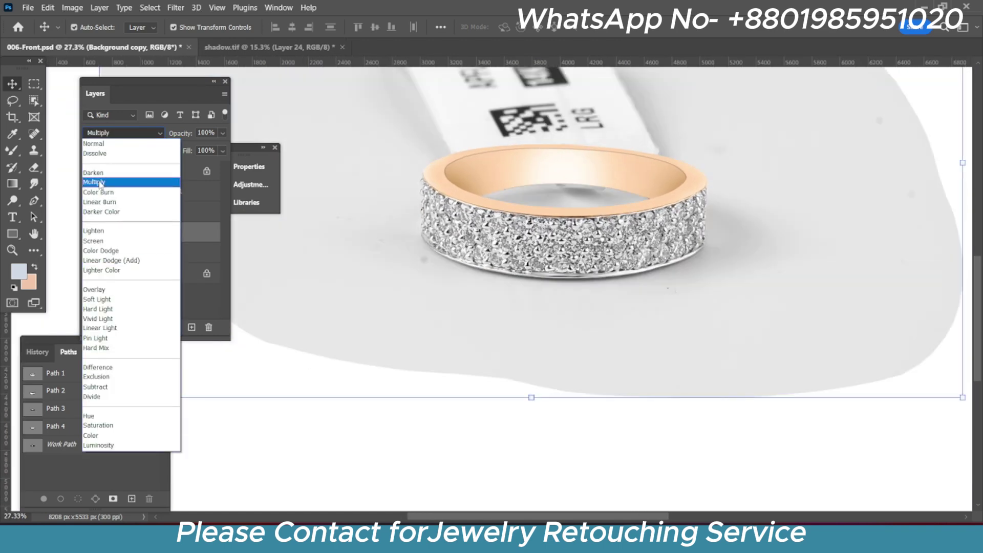
pyautogui.click(100, 183)
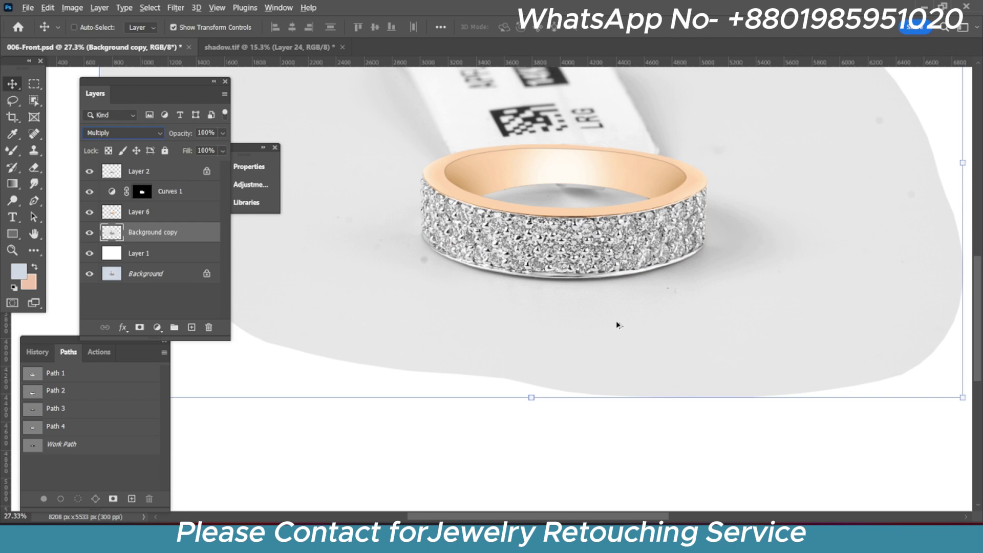
pyautogui.scroll(2, 618, 281)
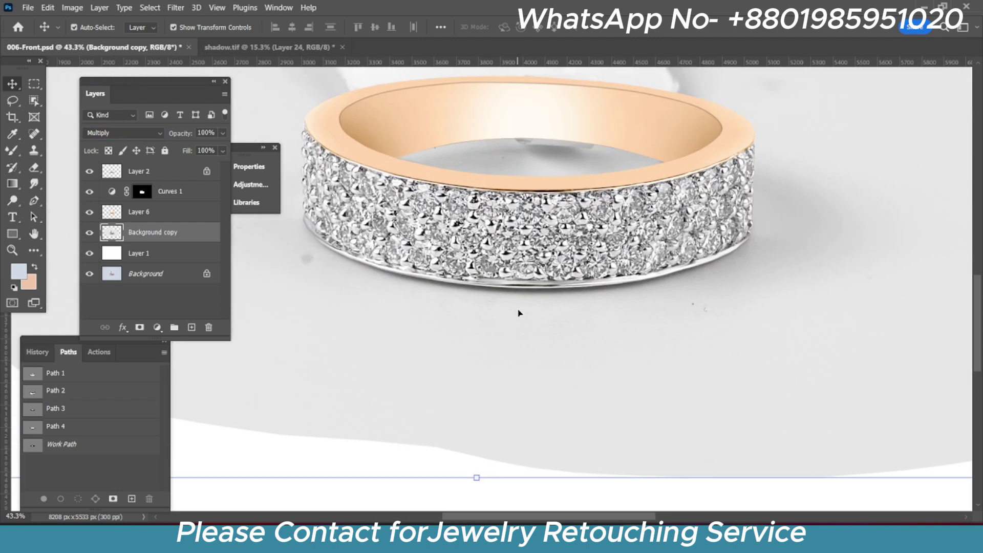
pyautogui.scroll(-1, 518, 313)
# Soften the shadow layer with a Gaussian Blur of about 8.6 px
pyautogui.click(176, 8)
pyautogui.moveTo(183, 159)
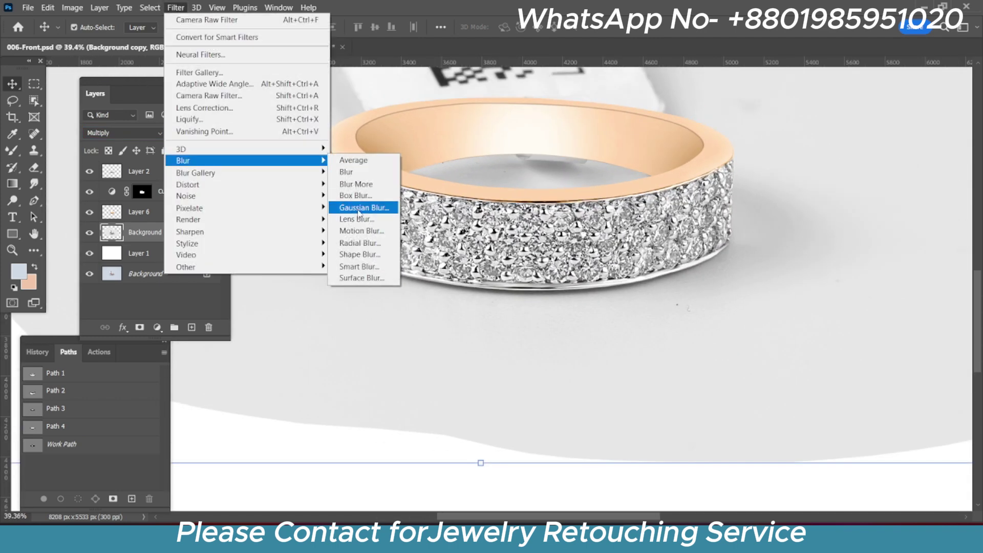
pyautogui.click(360, 208)
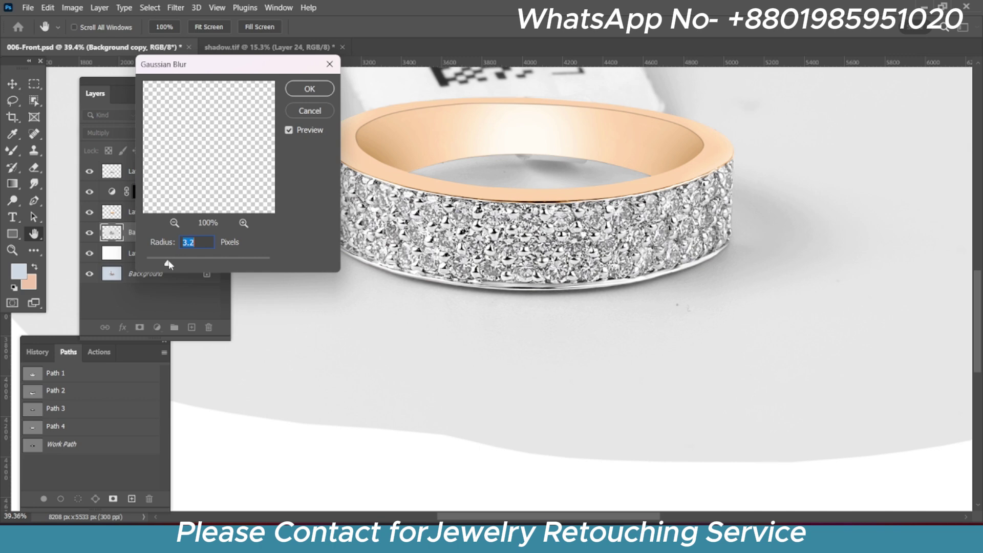
pyautogui.moveTo(177, 265); pyautogui.dragTo(179, 264)
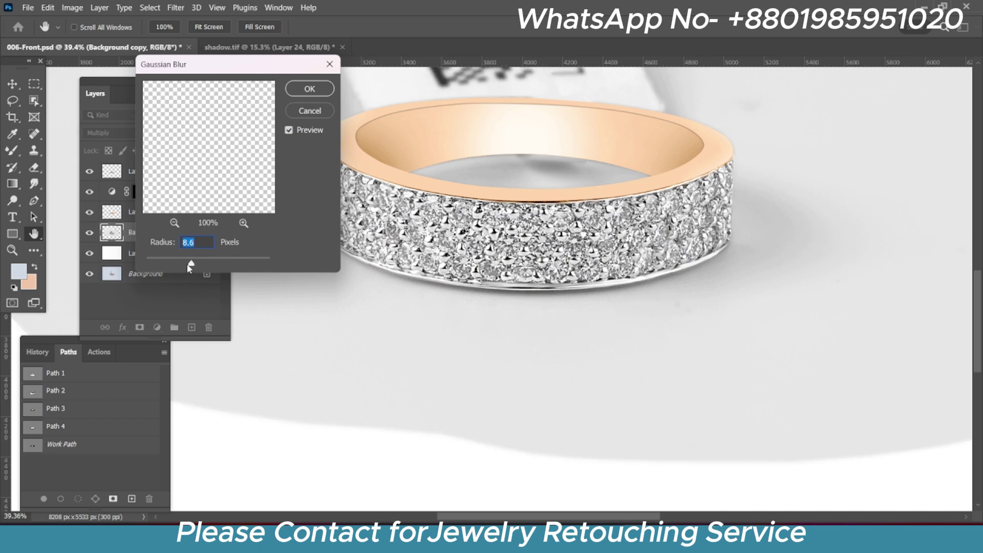
pyautogui.press('Return')
# Hide the Background copy layer to compare the image without it
pyautogui.press('v')
pyautogui.scroll(-2, 576, 299)
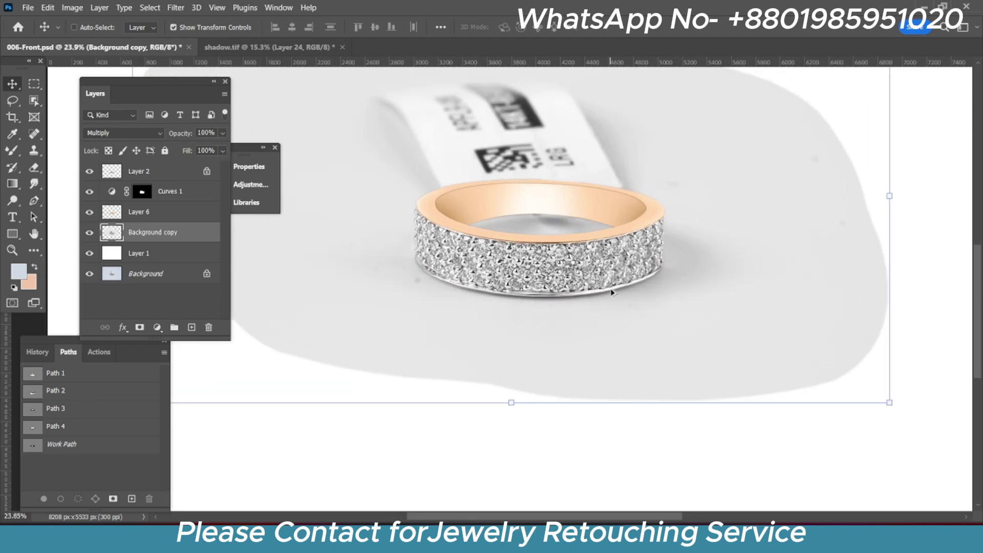
pyautogui.scroll(2, 610, 285)
pyautogui.click(90, 232)
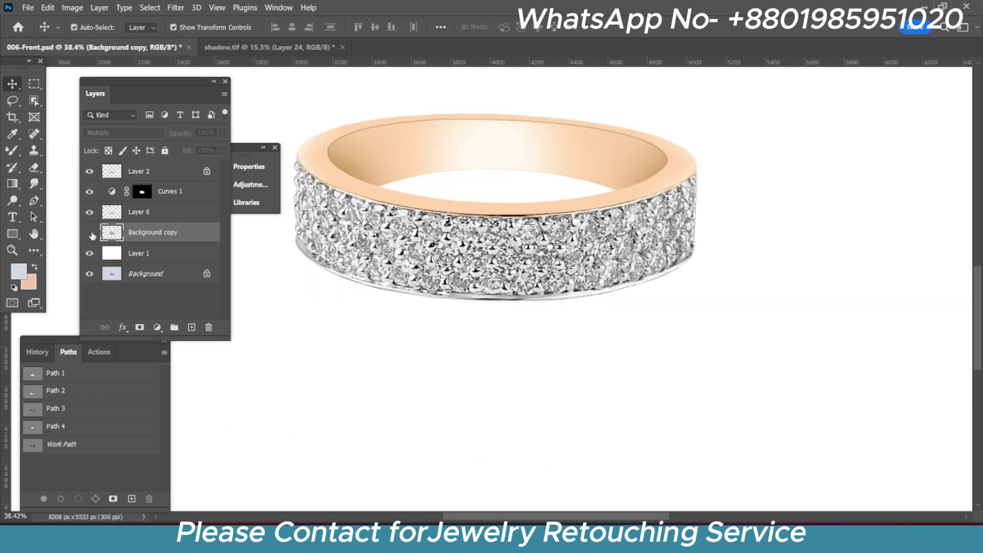
# Show the Background copy again and add a black mask hiding the whole shadow
pyautogui.click(90, 233)
pyautogui.click(90, 233)
pyautogui.keyDown('alt'); pyautogui.click(140, 327); pyautogui.keyUp('alt')
pyautogui.press('d')
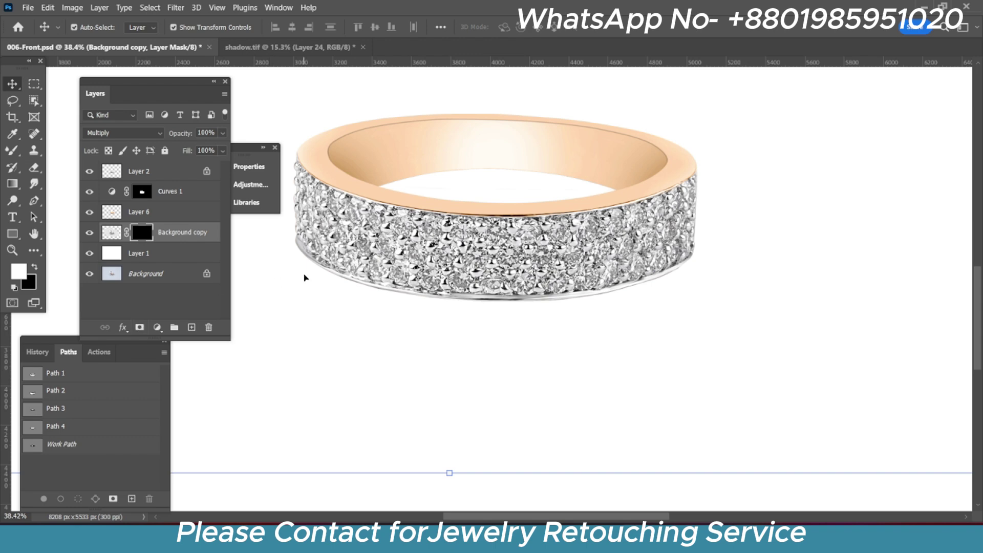
# Paint white on the mask along the ring's bottom and lower-left edges
pyautogui.press('b')
pyautogui.rightClick(15, 152)
pyautogui.click(65, 150)
pyautogui.scroll(3, 434, 305)
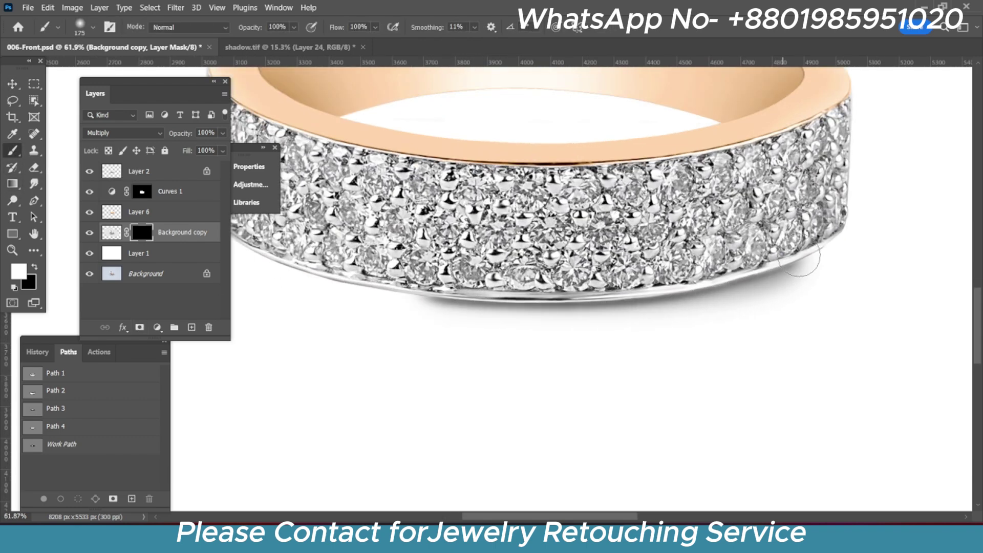
pyautogui.moveTo(438, 292); pyautogui.dragTo(835, 235)
pyautogui.scroll(-2, 706, 238)
pyautogui.scroll(2, 404, 245)
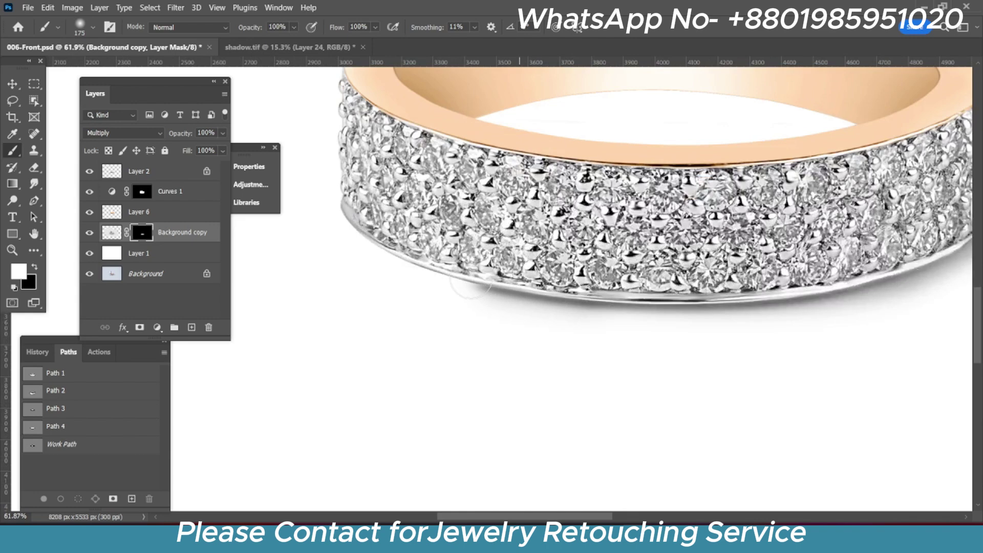
pyautogui.moveTo(372, 244); pyautogui.dragTo(492, 289)
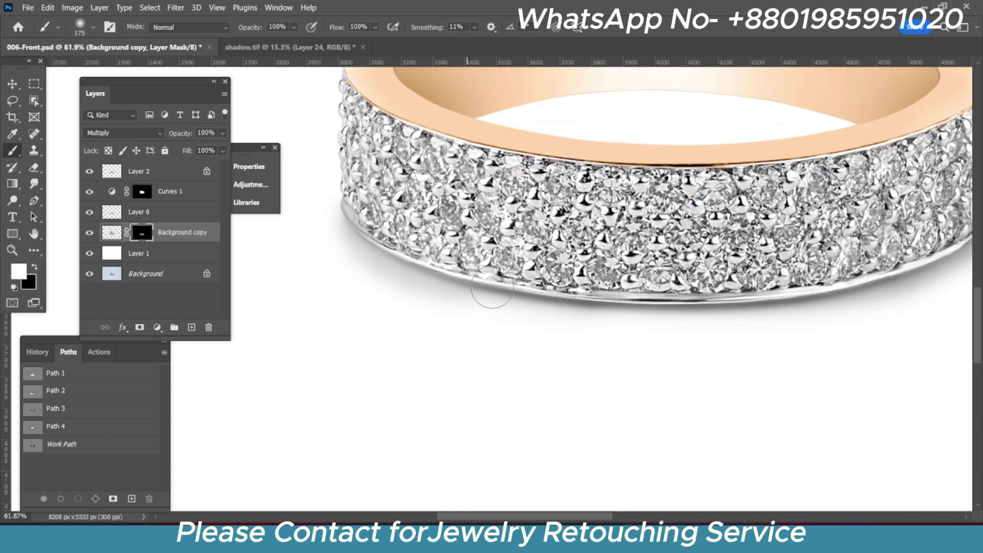
# With a larger brush, reveal the shadow inside the ring near its bottom
pyautogui.hscroll(2, 488, 283)
pyautogui.hscroll(2, 489, 287)
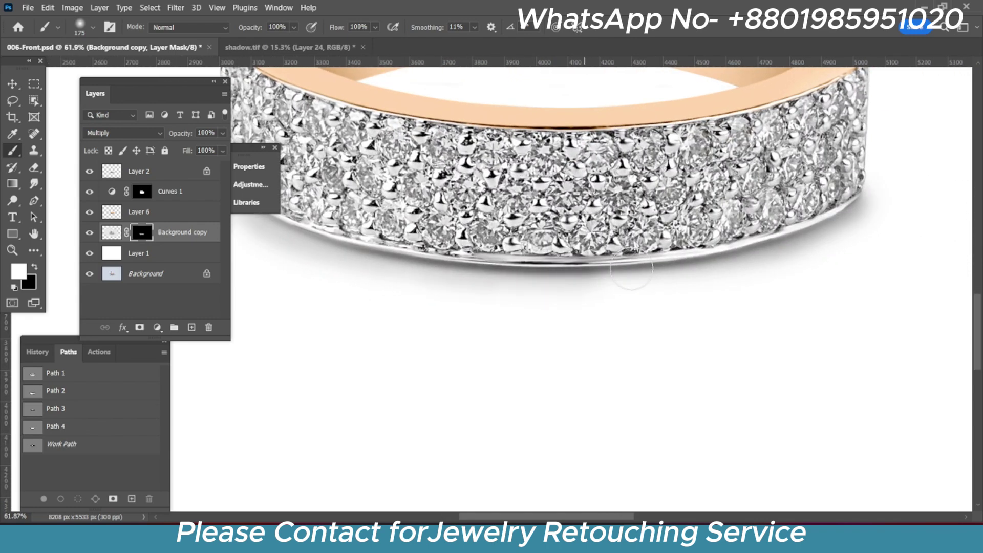
pyautogui.hscroll(2, 491, 297)
pyautogui.hscroll(3, 512, 307)
pyautogui.scroll(2, 512, 307)
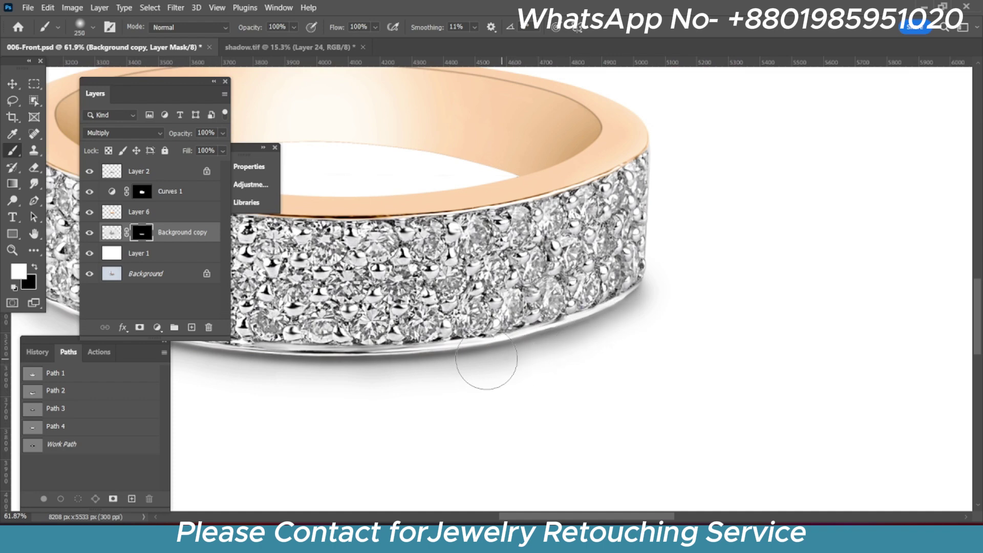
pyautogui.press(']')
pyautogui.scroll(2, 615, 353)
pyautogui.hscroll(1, 614, 354)
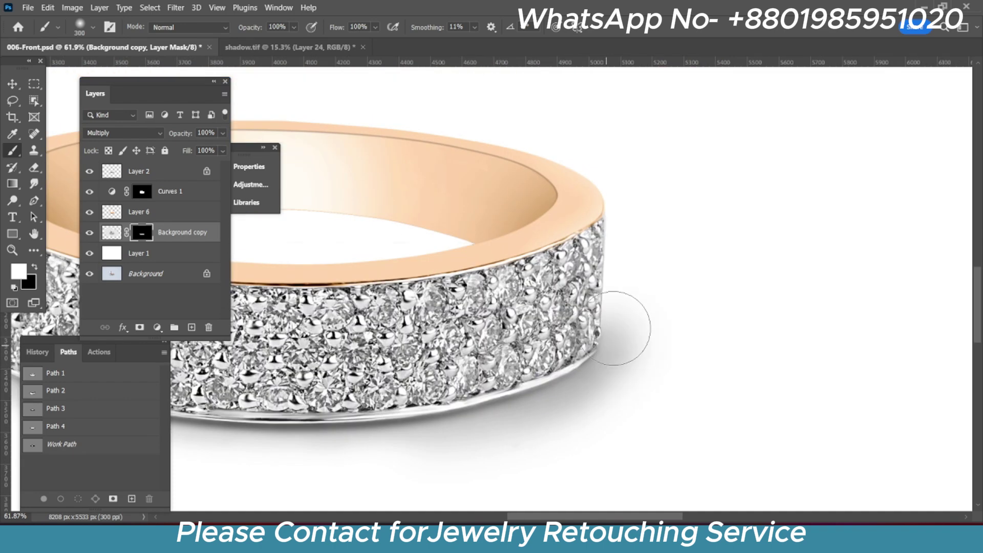
pyautogui.keyDown('alt'); pyautogui.scroll(-5, 652, 297); pyautogui.keyUp('alt')
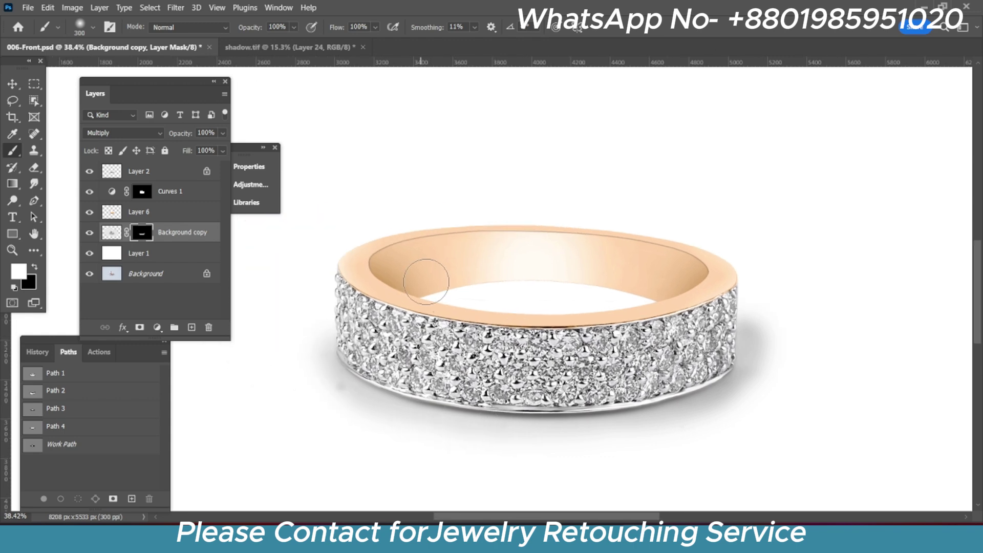
pyautogui.moveTo(427, 281)
pyautogui.mouseDown()
pyautogui.moveTo(544, 267)
pyautogui.moveTo(645, 277)
pyautogui.mouseUp()
# Lower the shadow layer's Fill to 78%
pyautogui.keyDown('alt'); pyautogui.scroll(-2, 728, 298); pyautogui.keyUp('alt')
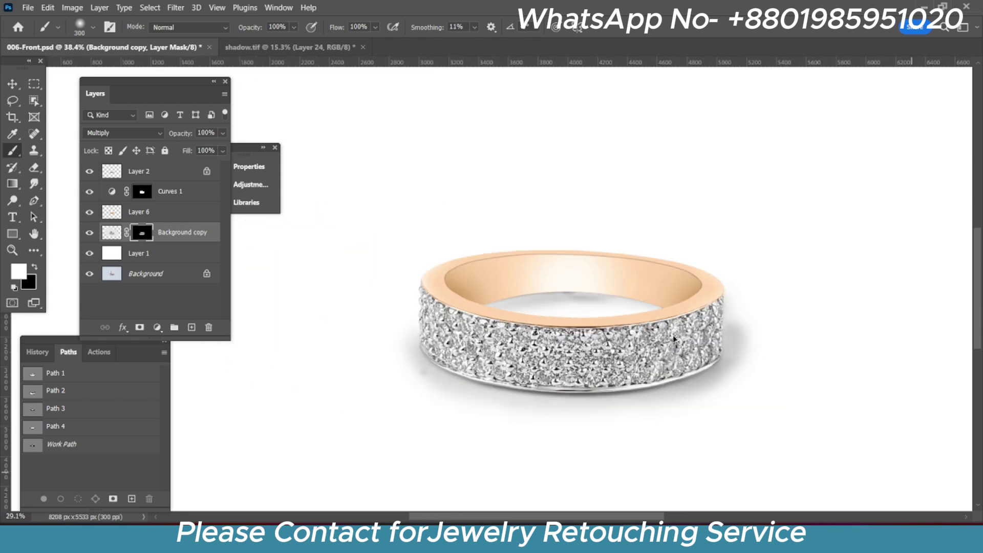
pyautogui.keyDown('alt'); pyautogui.scroll(-3, 717, 267); pyautogui.keyUp('alt')
pyautogui.keyDown('alt'); pyautogui.scroll(3, 709, 239); pyautogui.keyUp('alt')
pyautogui.scroll(-3, 709, 240)
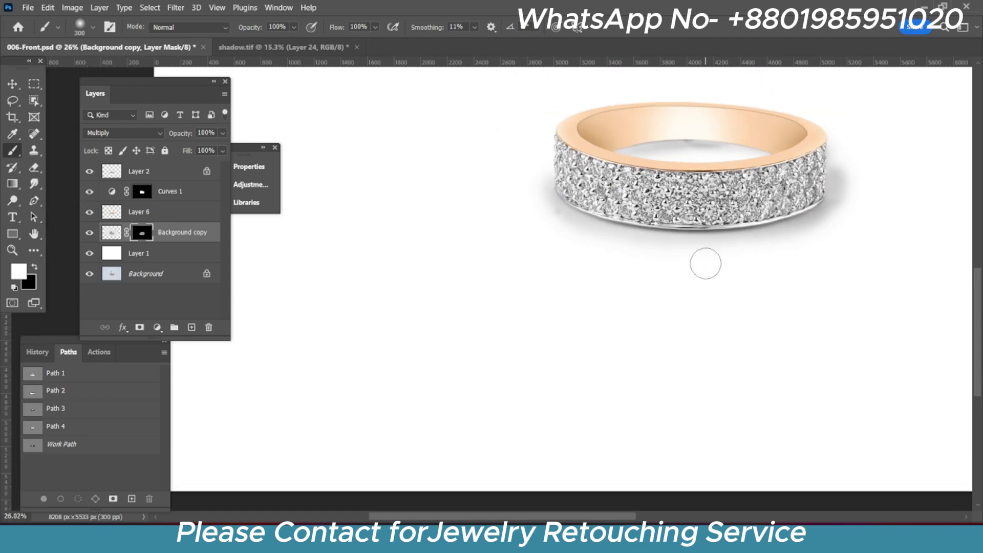
pyautogui.keyDown('alt'); pyautogui.scroll(4, 703, 116); pyautogui.keyUp('alt')
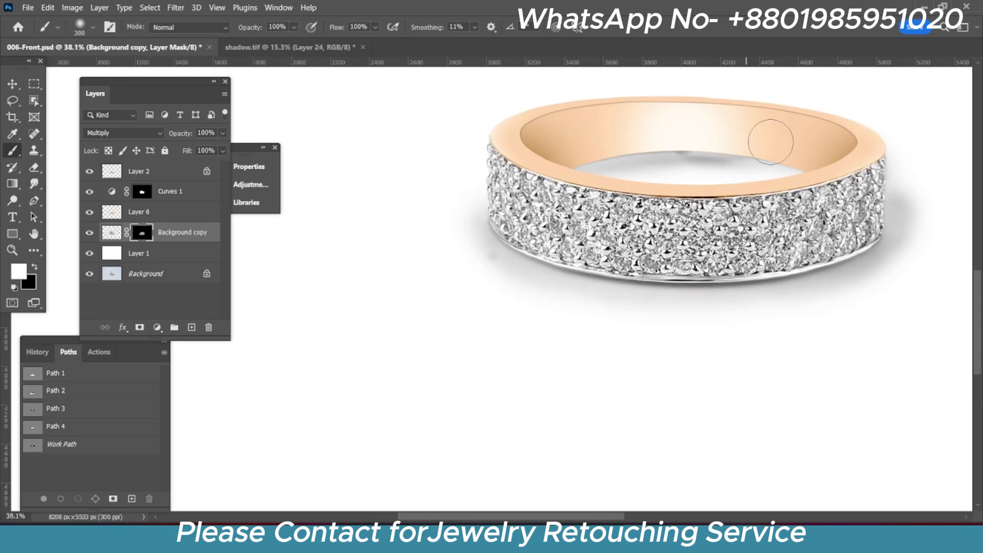
pyautogui.scroll(-1, 748, 144)
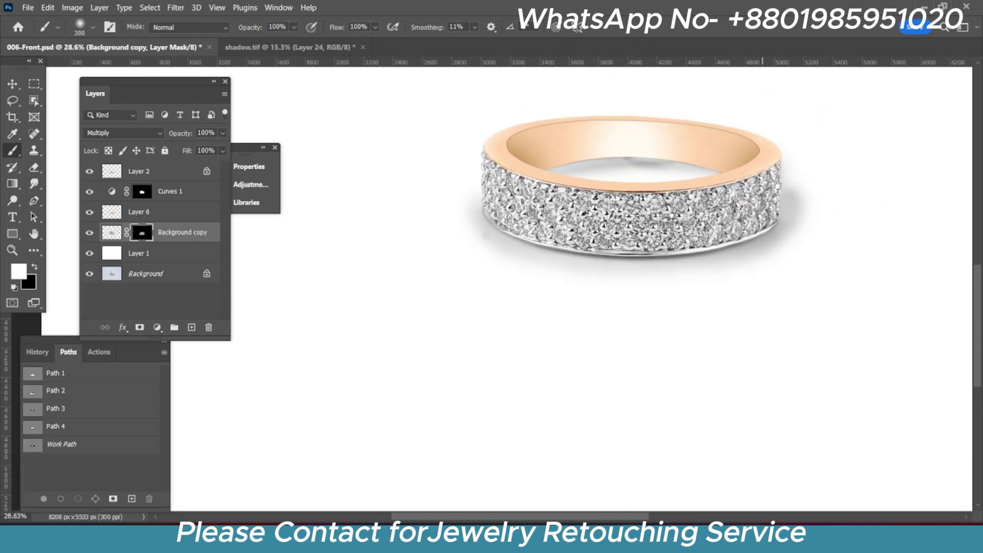
pyautogui.scroll(-2, 747, 144)
pyautogui.scroll(-2, 748, 144)
pyautogui.keyDown('alt'); pyautogui.scroll(2, 746, 183); pyautogui.keyUp('alt')
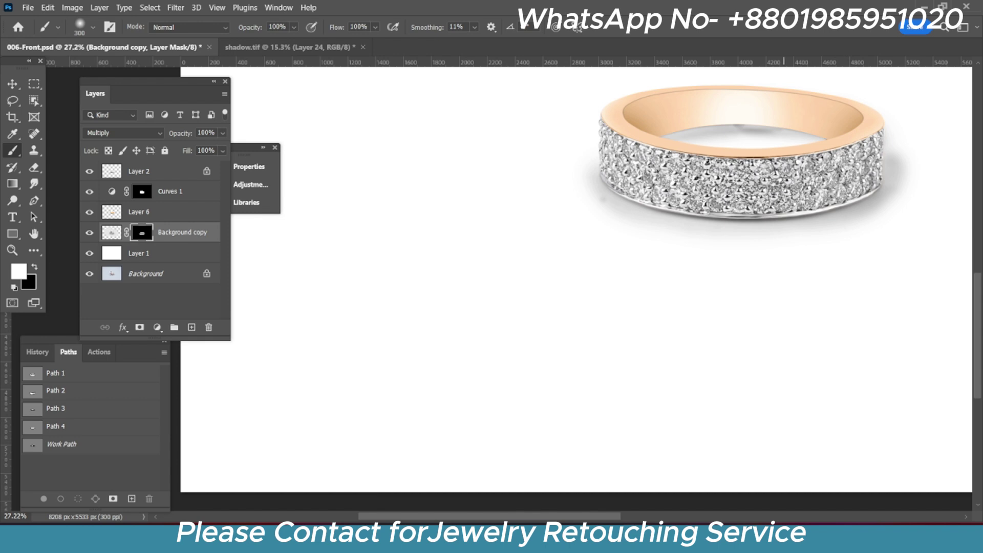
pyautogui.moveTo(219, 168); pyautogui.dragTo(209, 168)
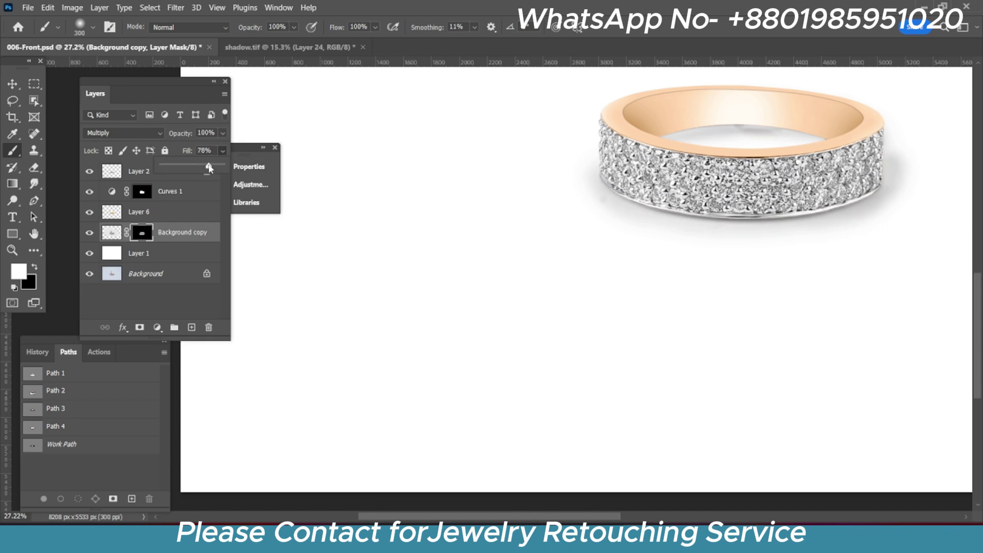
# Set up an enlarged Eraser with adjusted size and hardness for the mask
pyautogui.press('e')
pyautogui.scroll(3, 922, 216)
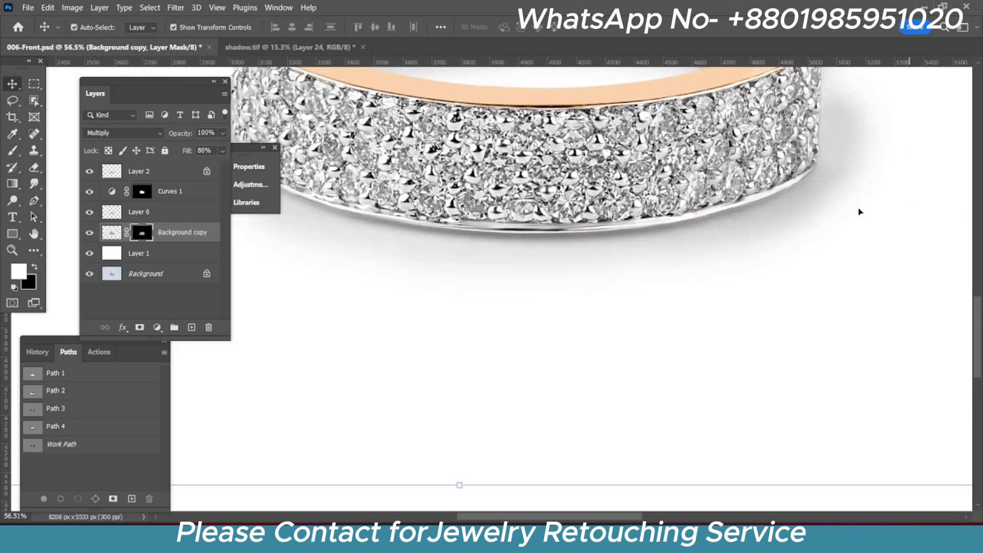
pyautogui.press(']')
pyautogui.press(']')
pyautogui.press(']')
pyautogui.rightClick(853, 268)
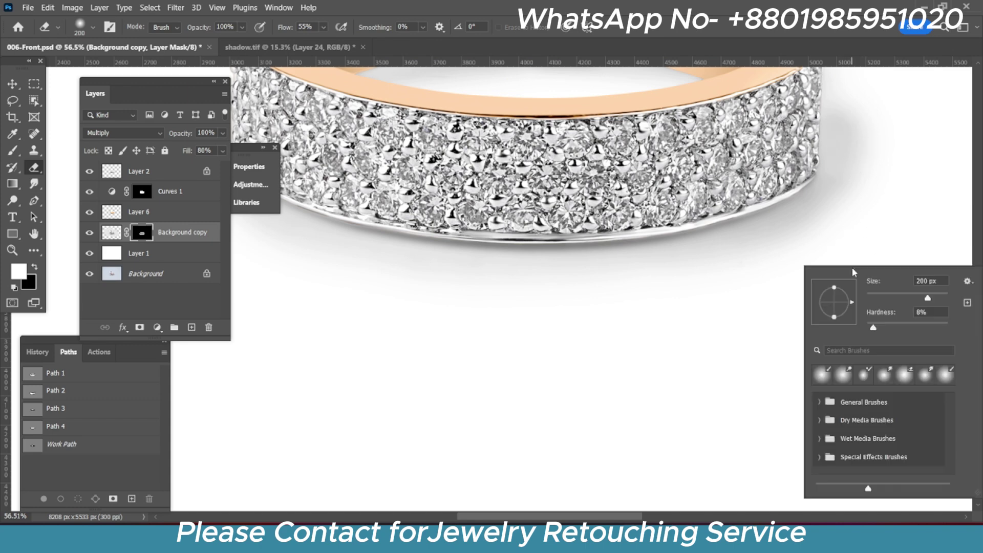
pyautogui.click(880, 327)
pyautogui.press(']')
pyautogui.rightClick(841, 246)
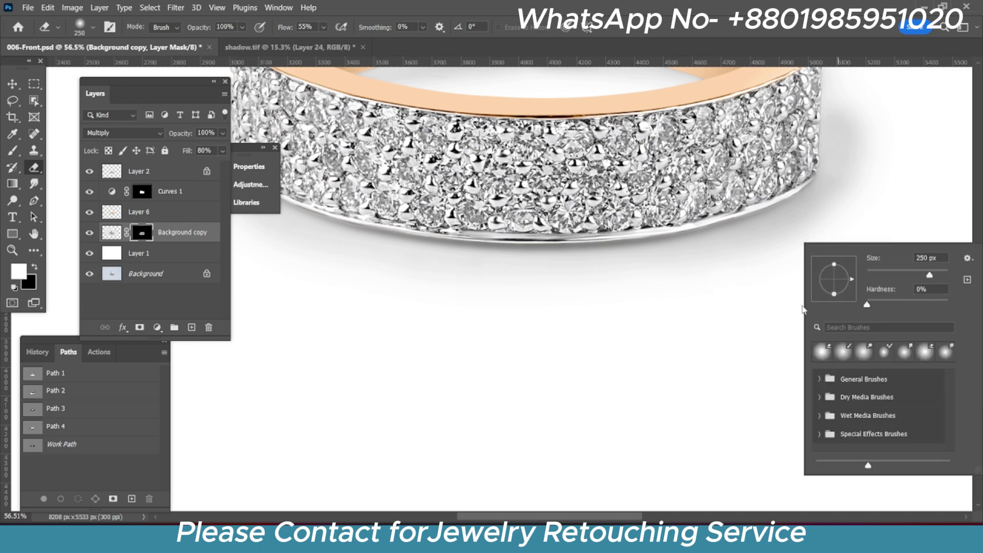
pyautogui.press('Escape')
pyautogui.scroll(-2, 919, 241)
pyautogui.press(']')
pyautogui.press(']')
pyautogui.press(']')
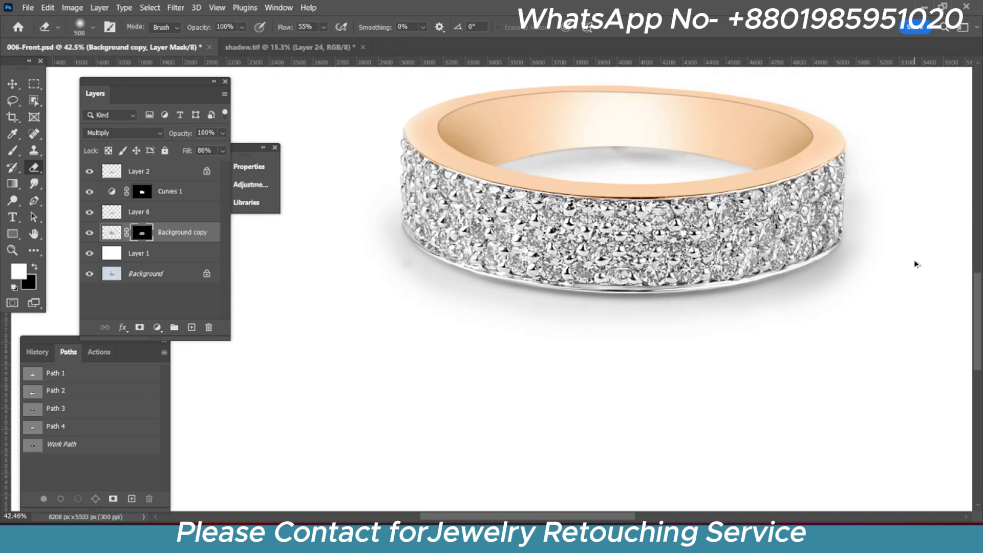
# Erase the grey shadow dip along the ring's inner top edge
pyautogui.scroll(-2, 791, 318)
pyautogui.hscroll(-3, 743, 276)
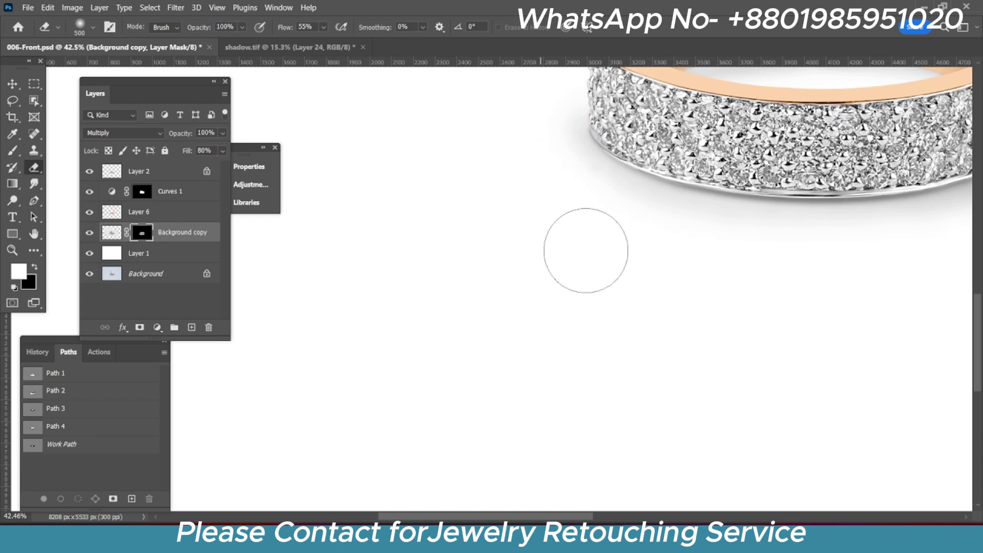
pyautogui.scroll(2, 717, 246)
pyautogui.hscroll(3, 717, 246)
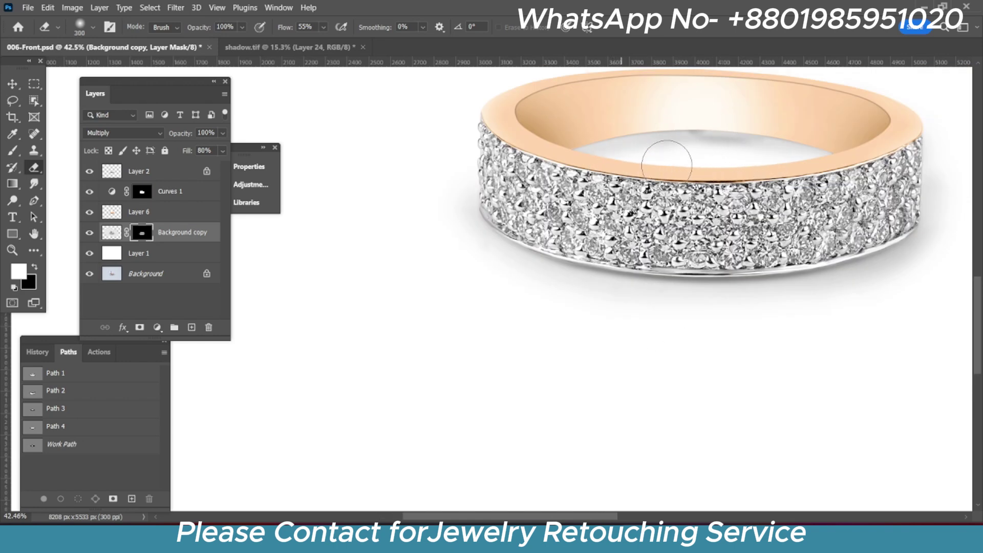
pyautogui.moveTo(667, 165); pyautogui.dragTo(779, 177)
pyautogui.scroll(3, 786, 176)
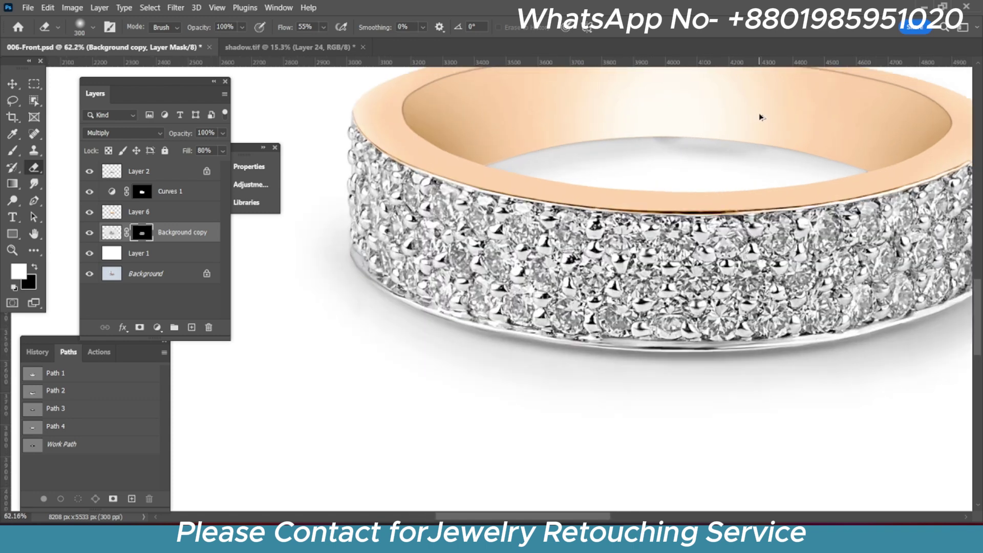
pyautogui.scroll(2, 786, 176)
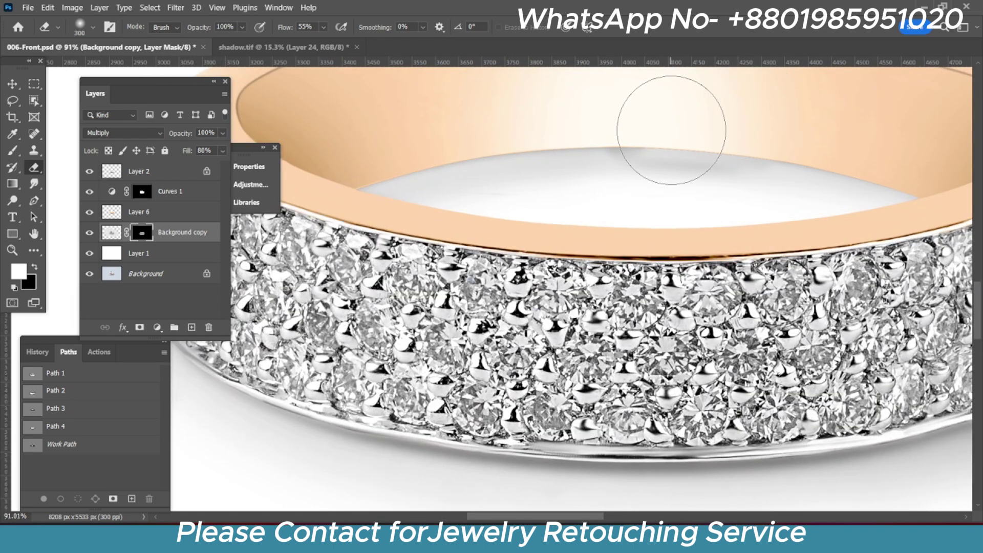
pyautogui.scroll(-3, 724, 134)
pyautogui.scroll(3, 710, 133)
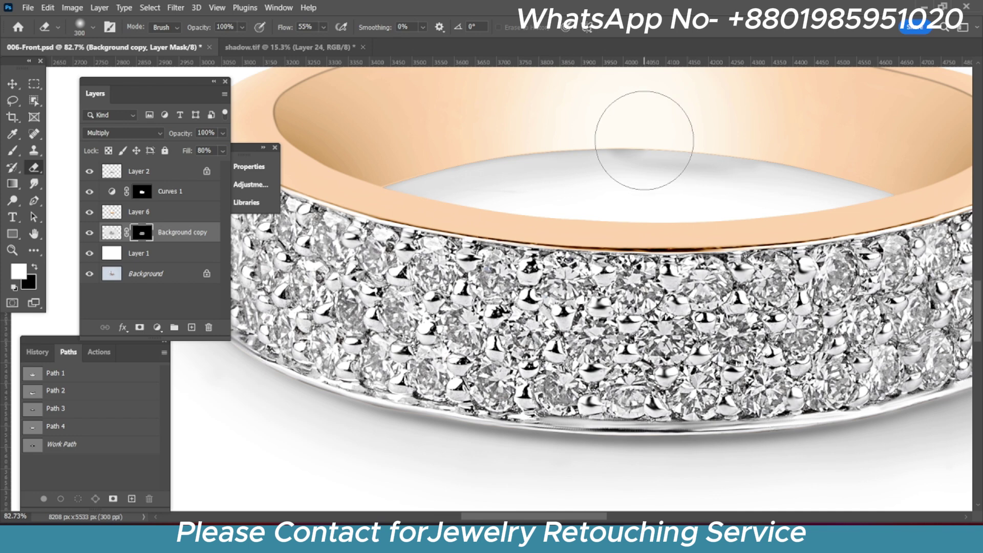
pyautogui.moveTo(637, 114); pyautogui.dragTo(752, 142)
pyautogui.scroll(-3, 752, 142)
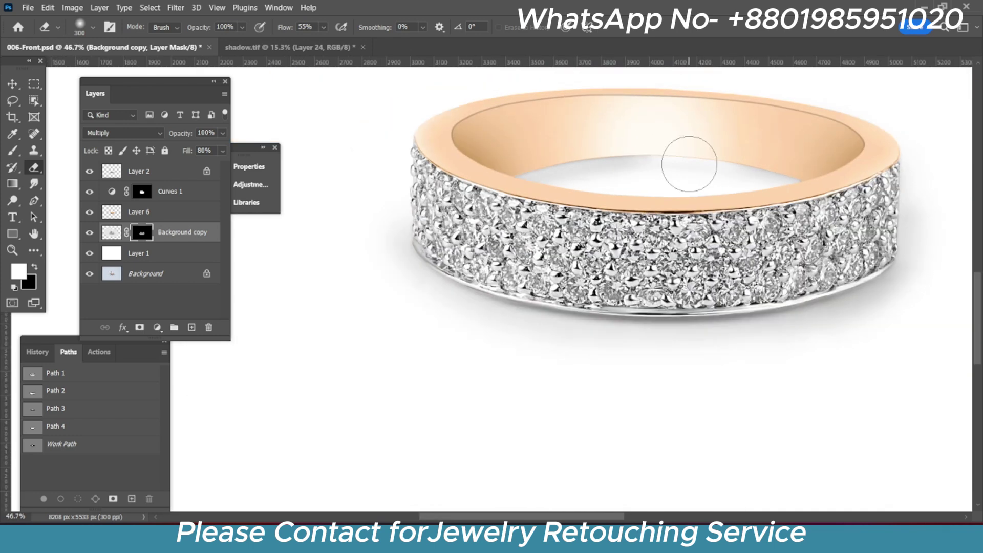
# Paint faint grey shading on the inner ring edge with a 36% opacity, size-200 brush
pyautogui.press('b')
pyautogui.scroll(2, 690, 163)
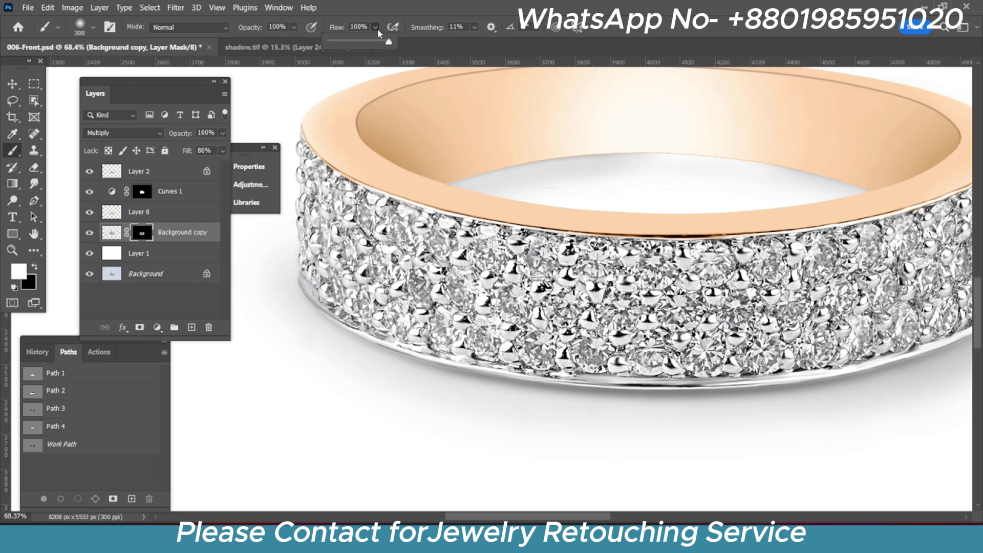
pyautogui.press('3')
pyautogui.press('6')
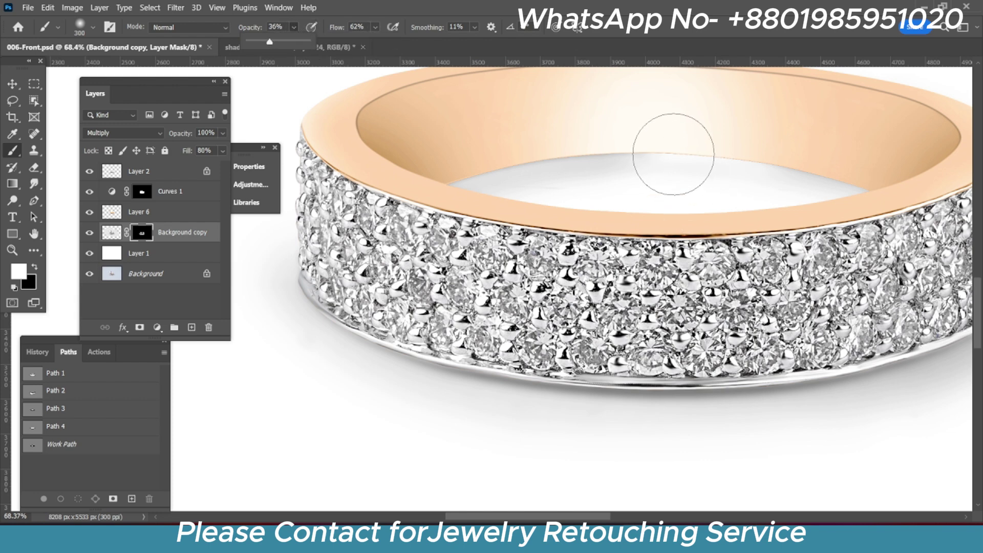
pyautogui.press('[')
pyautogui.press('[')
pyautogui.moveTo(673, 154); pyautogui.dragTo(806, 166)
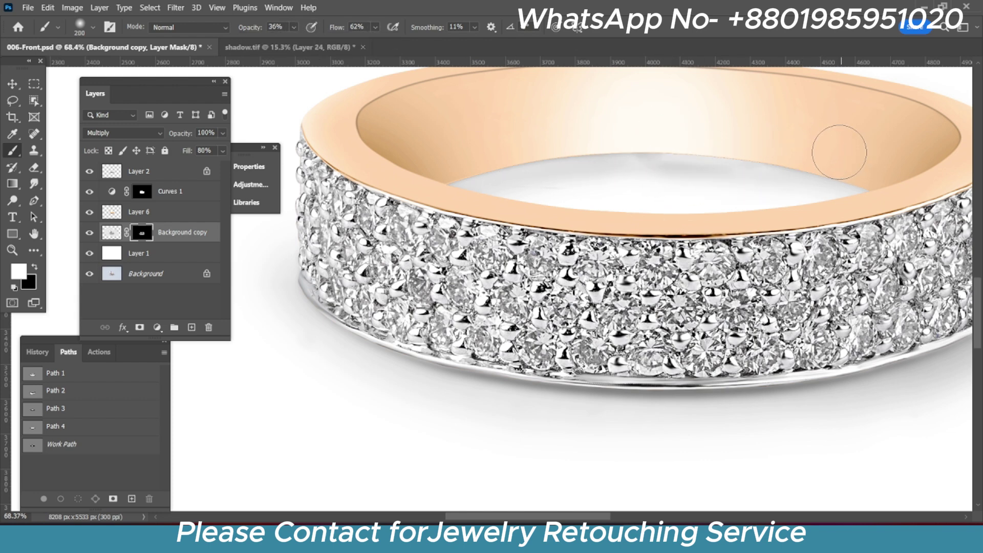
pyautogui.scroll(-5, 498, 147)
# Lower the Background copy shadow layer's Fill to 53%
pyautogui.press('v')
pyautogui.scroll(-2, 694, 240)
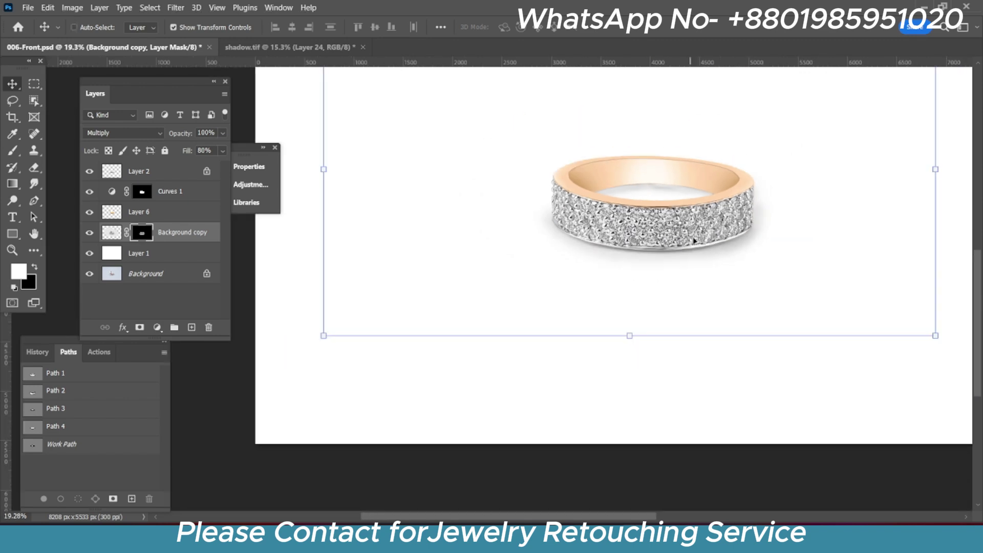
pyautogui.scroll(2, 676, 204)
pyautogui.scroll(-2, 683, 241)
pyautogui.scroll(-1, 697, 251)
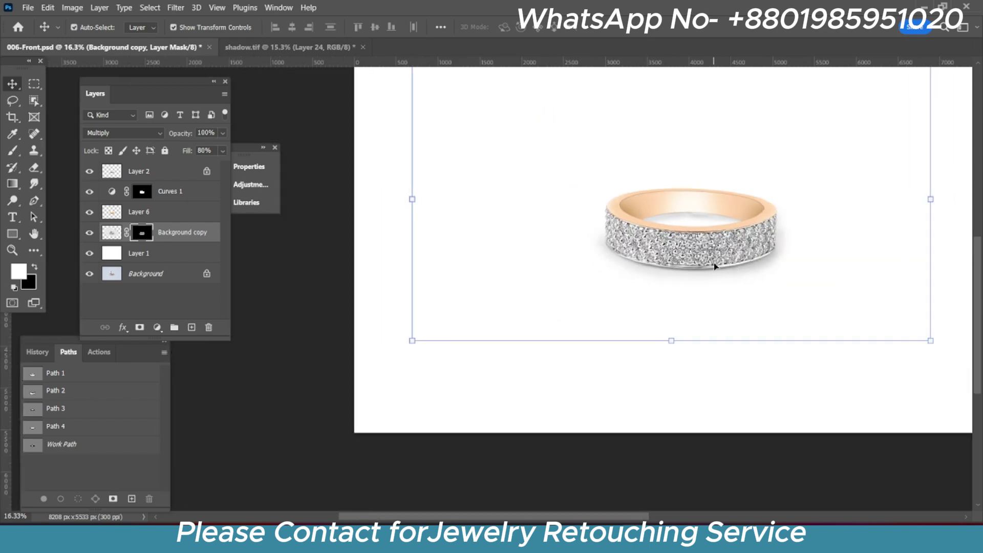
pyautogui.scroll(2, 717, 265)
pyautogui.scroll(-3, 725, 264)
pyautogui.scroll(2, 753, 198)
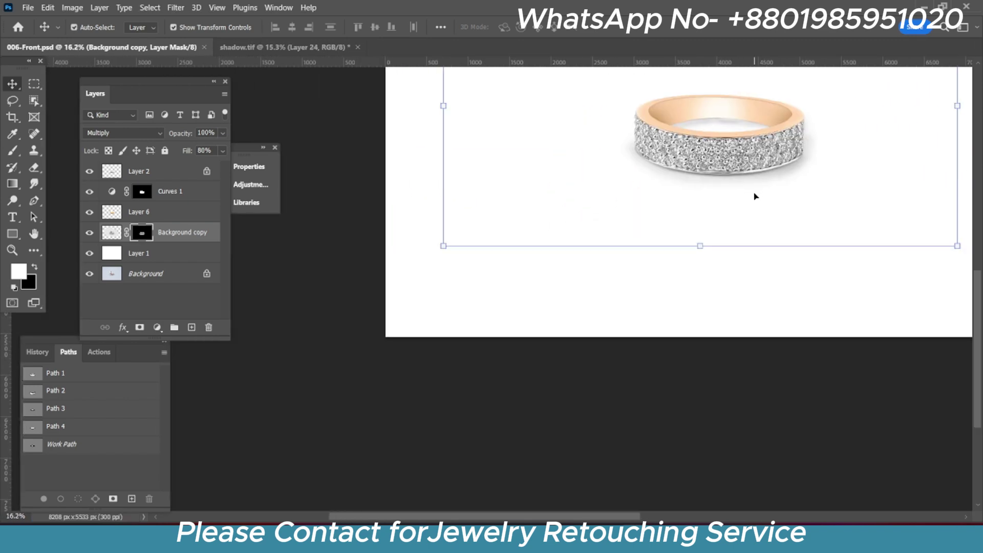
pyautogui.scroll(1, 402, 196)
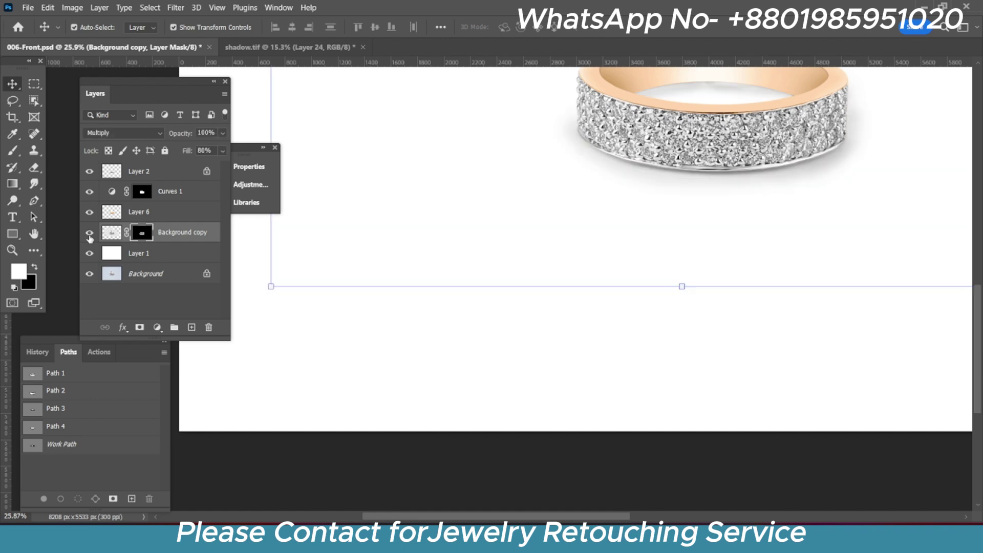
pyautogui.click(223, 150)
pyautogui.moveTo(210, 166); pyautogui.dragTo(199, 167)
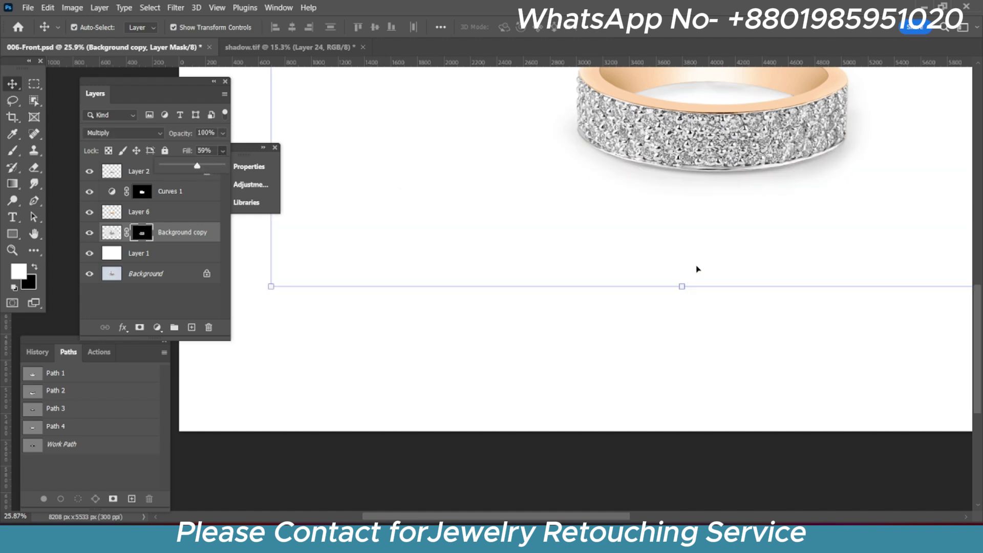
# Target the shadow layer's pixels and nudge them down slightly
pyautogui.click(112, 234)
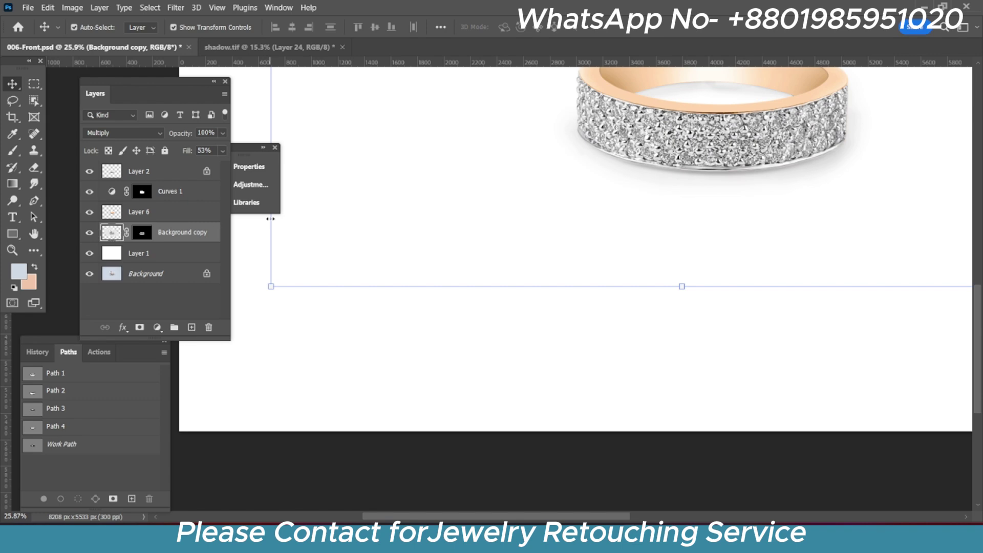
pyautogui.hotkey('shift', 'Down')
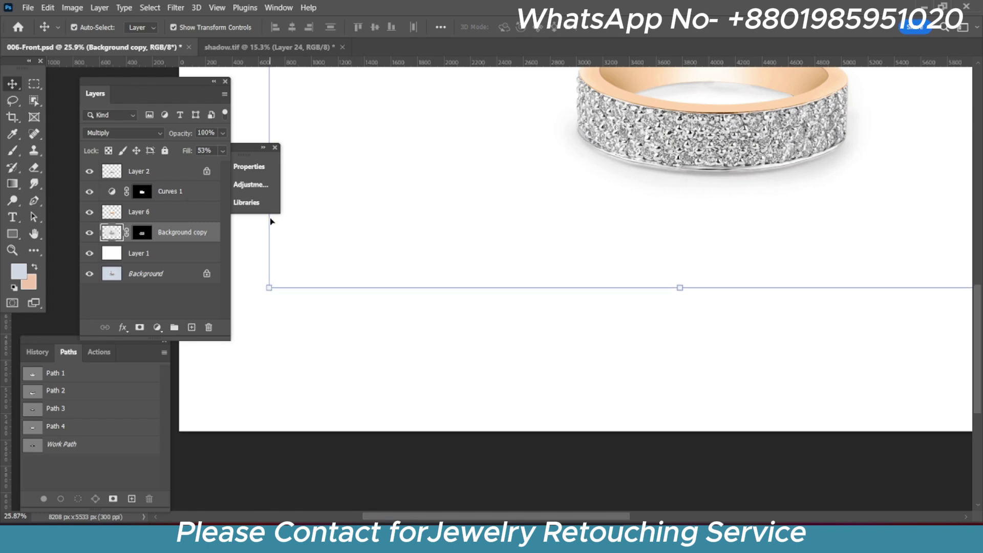
pyautogui.scroll(3, 719, 195)
pyautogui.scroll(2, 699, 171)
pyautogui.scroll(-5, 705, 180)
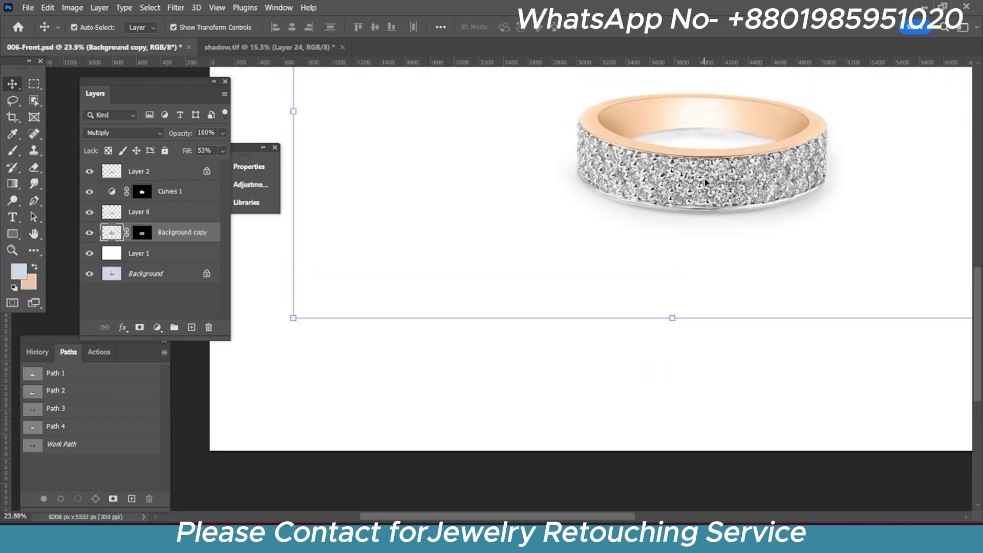
pyautogui.scroll(2, 689, 127)
pyautogui.scroll(2, 688, 126)
pyautogui.scroll(1, 722, 148)
pyautogui.scroll(-4, 707, 176)
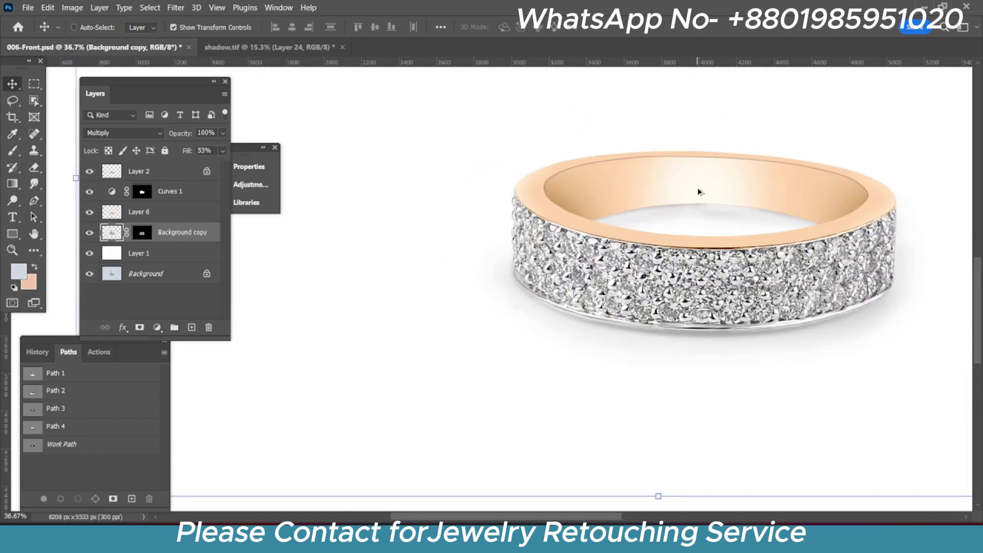
pyautogui.scroll(-2, 698, 191)
pyautogui.scroll(4, 746, 196)
pyautogui.scroll(1, 750, 196)
# Stretch the shadow layer upward to 101.5% height
pyautogui.moveTo(736, 114); pyautogui.dragTo(735, 110)
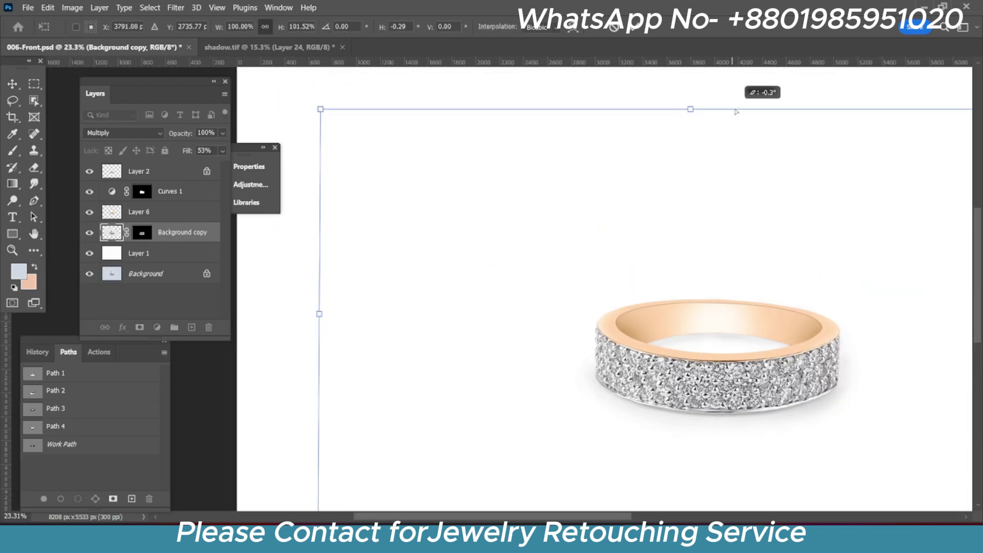
pyautogui.scroll(2, 737, 164)
pyautogui.scroll(-2, 733, 234)
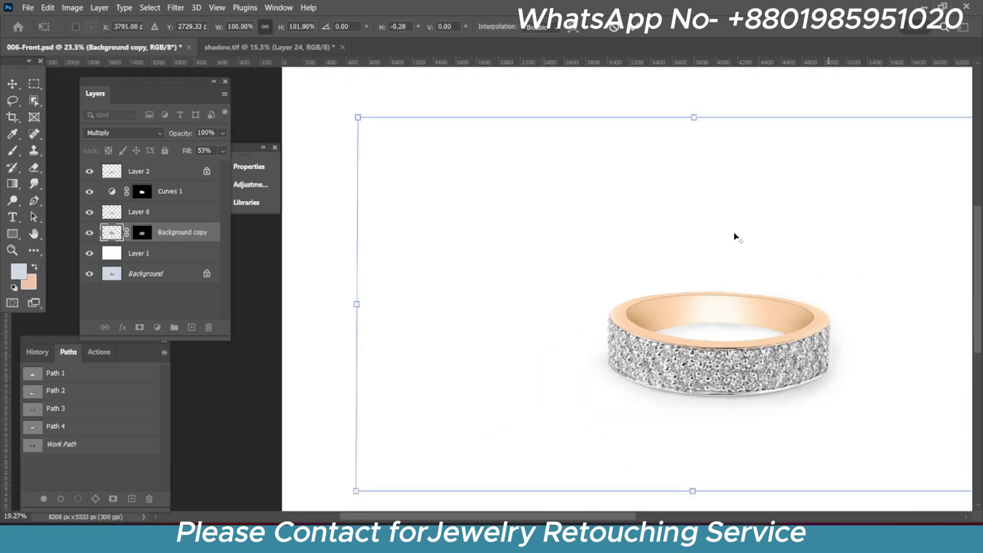
pyautogui.scroll(1, 733, 235)
pyautogui.scroll(1, 733, 235)
pyautogui.moveTo(719, 98); pyautogui.dragTo(721, 92)
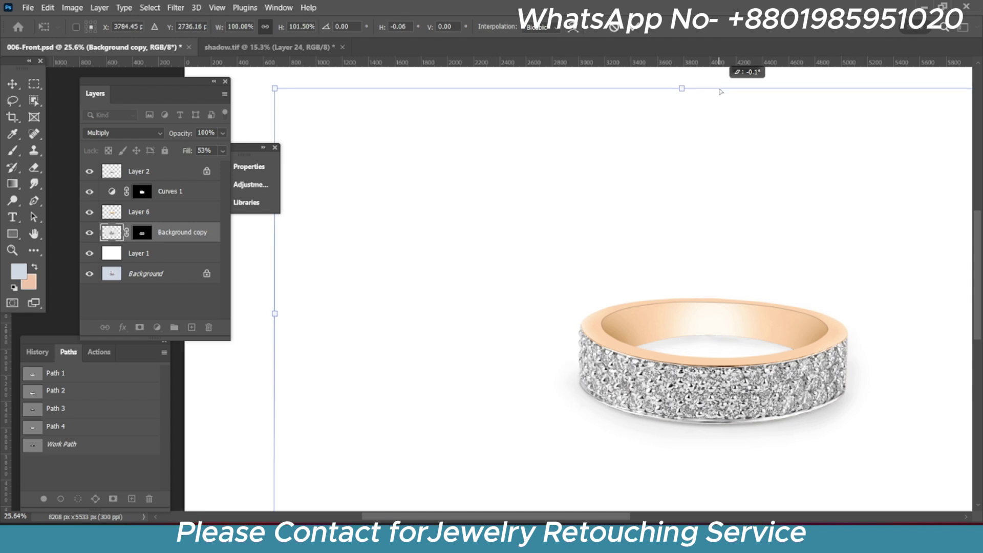
# Warp the shadow's grid to reshape it beneath the ring and commit
pyautogui.rightClick(730, 155)
pyautogui.click(737, 213)
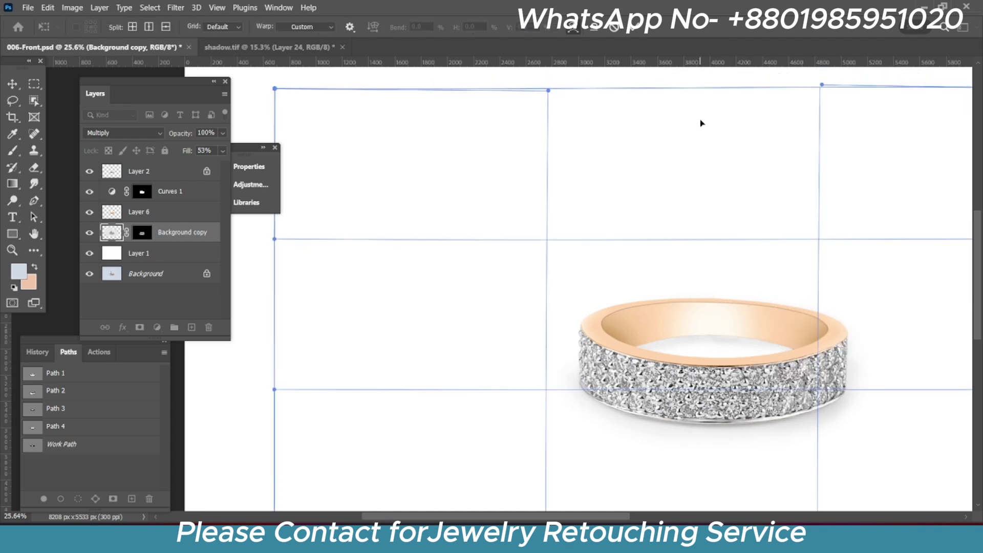
pyautogui.scroll(-3, 779, 293)
pyautogui.scroll(2, 729, 364)
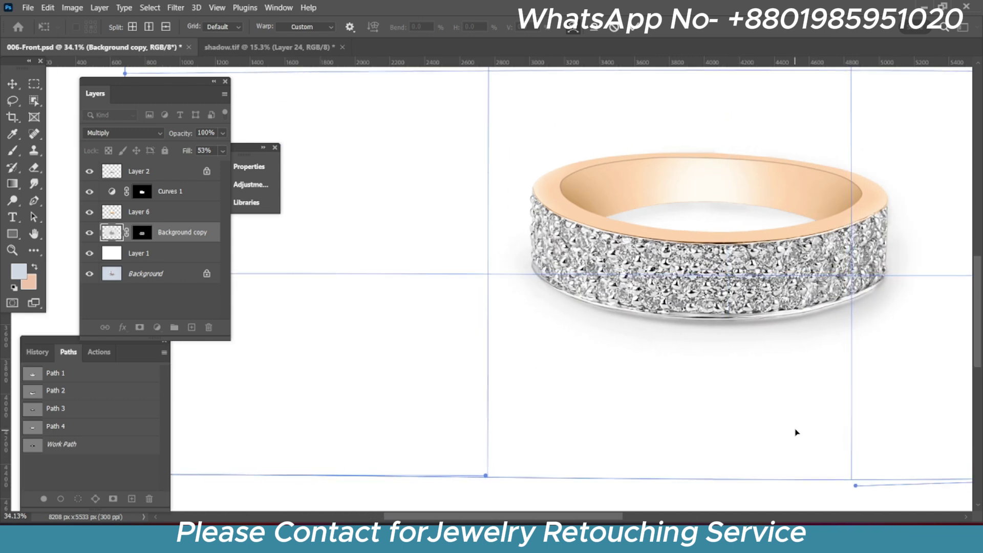
pyautogui.scroll(-3, 965, 398)
pyautogui.scroll(5, 720, 314)
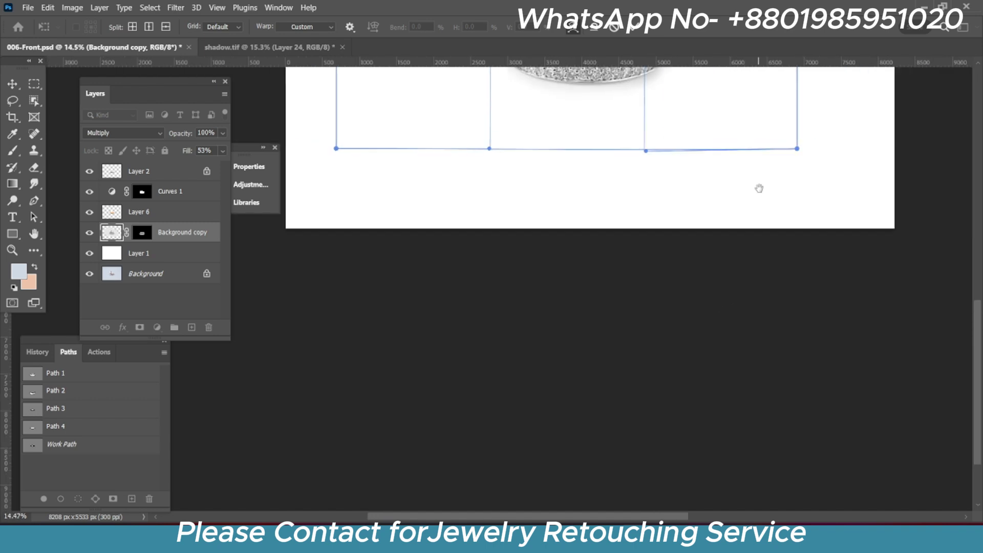
pyautogui.press('Return')
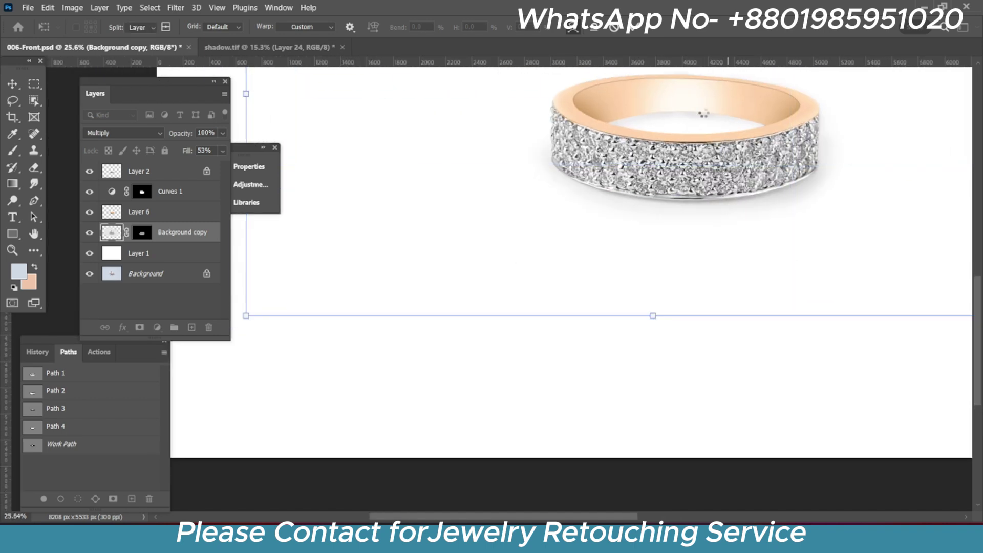
# Lightly erase the warped shadow around the ring with the Eraser
pyautogui.scroll(3, 717, 154)
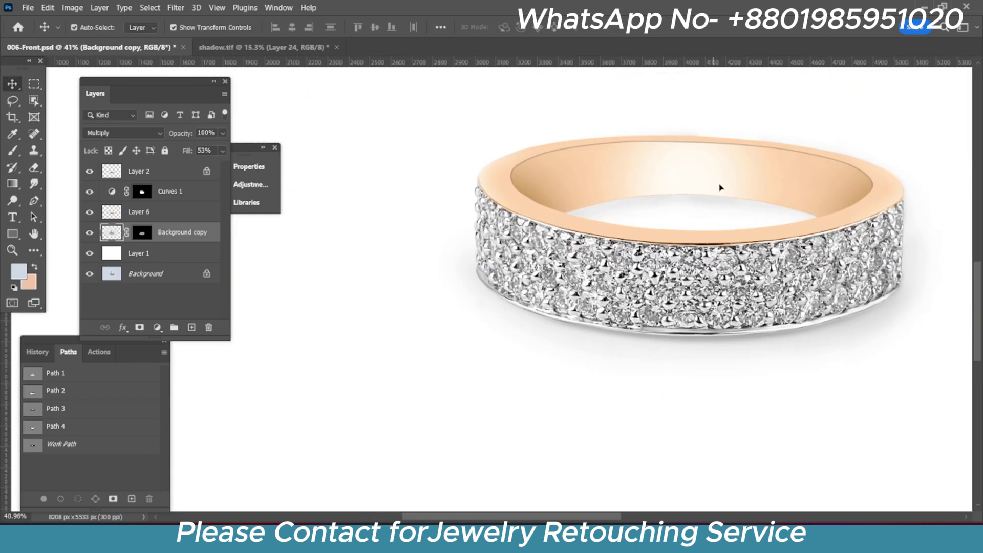
pyautogui.scroll(3, 707, 143)
pyautogui.press('e')
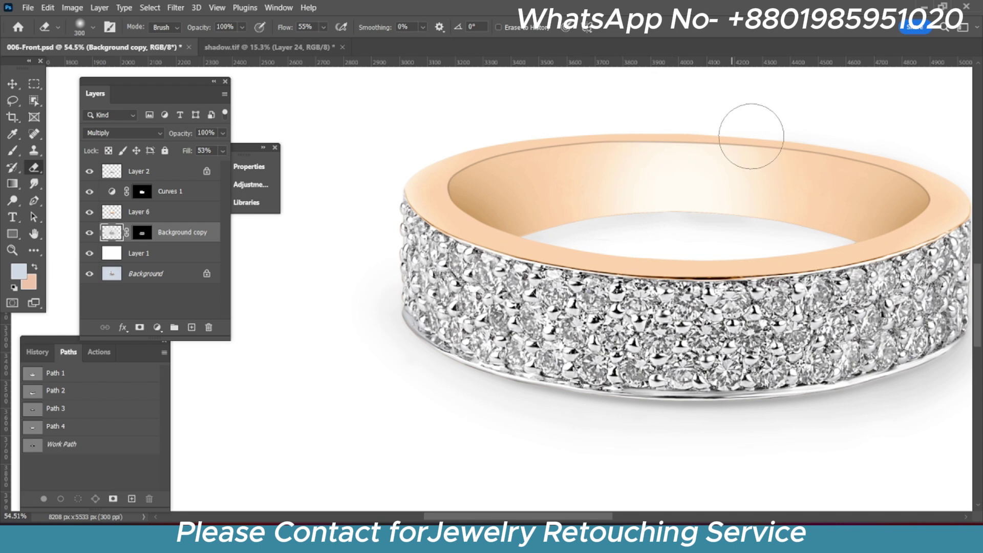
pyautogui.scroll(-2, 761, 139)
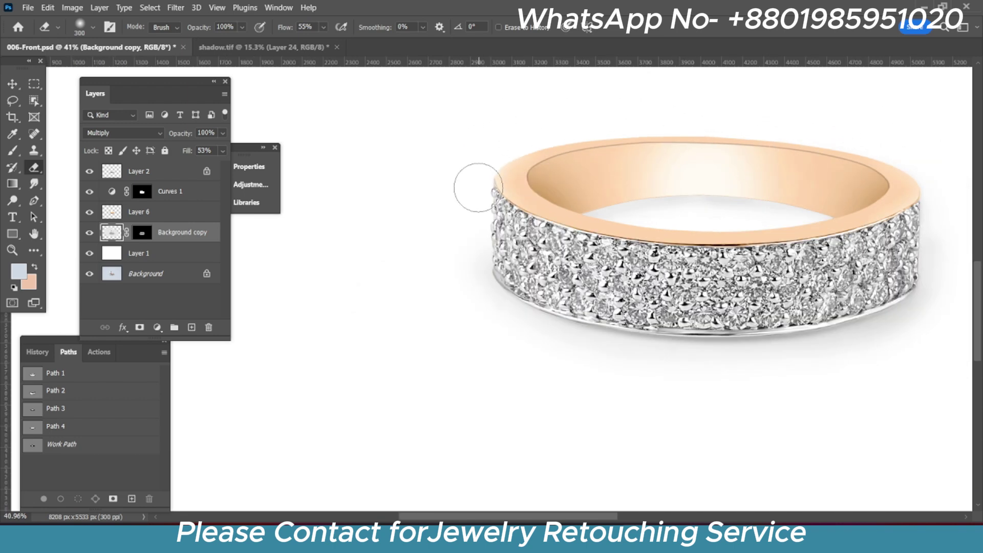
pyautogui.scroll(1, 871, 101)
pyautogui.scroll(-1, 866, 153)
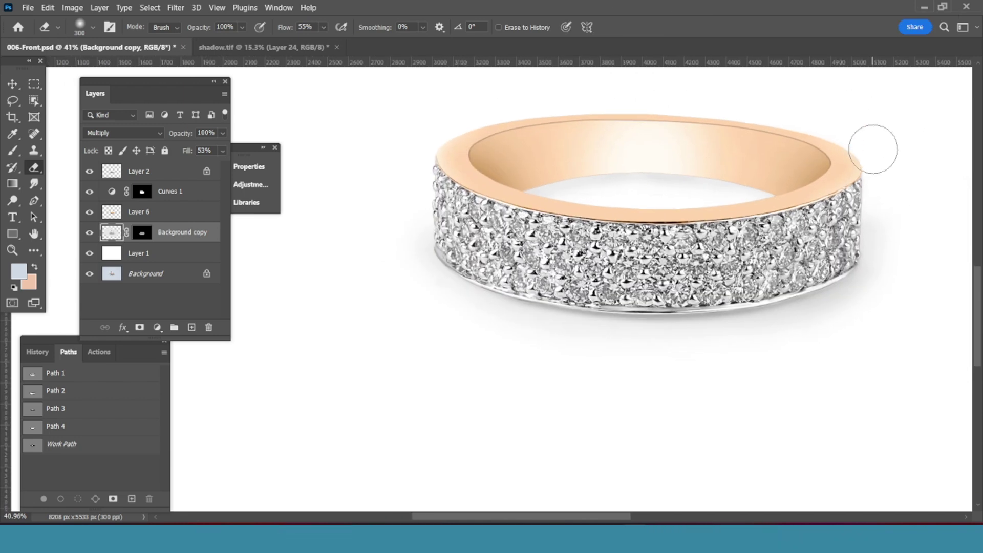
pyautogui.hscroll(-5, 604, 179)
pyautogui.scroll(-5, 615, 175)
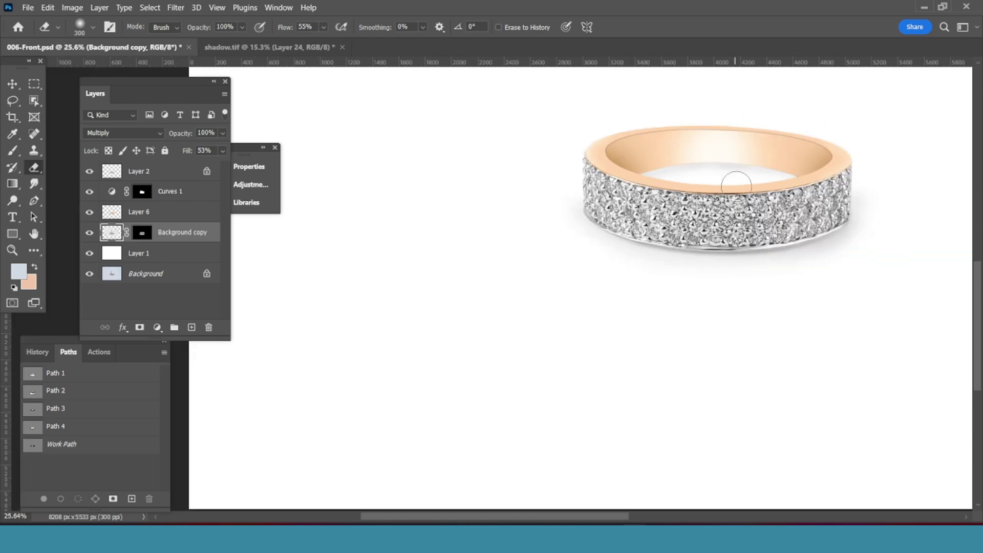
# Save the document and view the original Background layer alone for comparison
pyautogui.press('v')
pyautogui.scroll(-1, 691, 194)
pyautogui.hotkey('ctrl', 's')
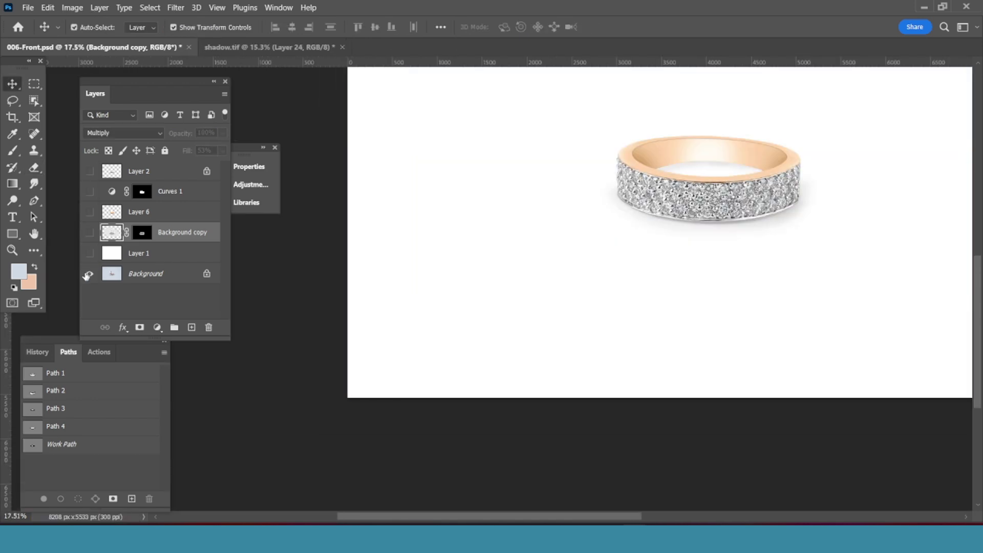
pyautogui.keyDown('alt'); pyautogui.click(87, 275); pyautogui.keyUp('alt')
pyautogui.scroll(5, 714, 165)
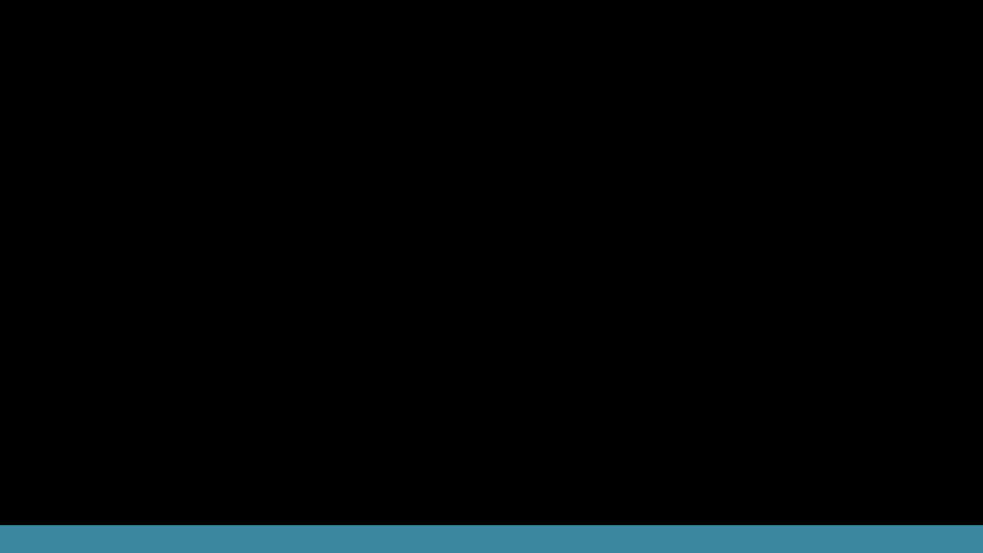